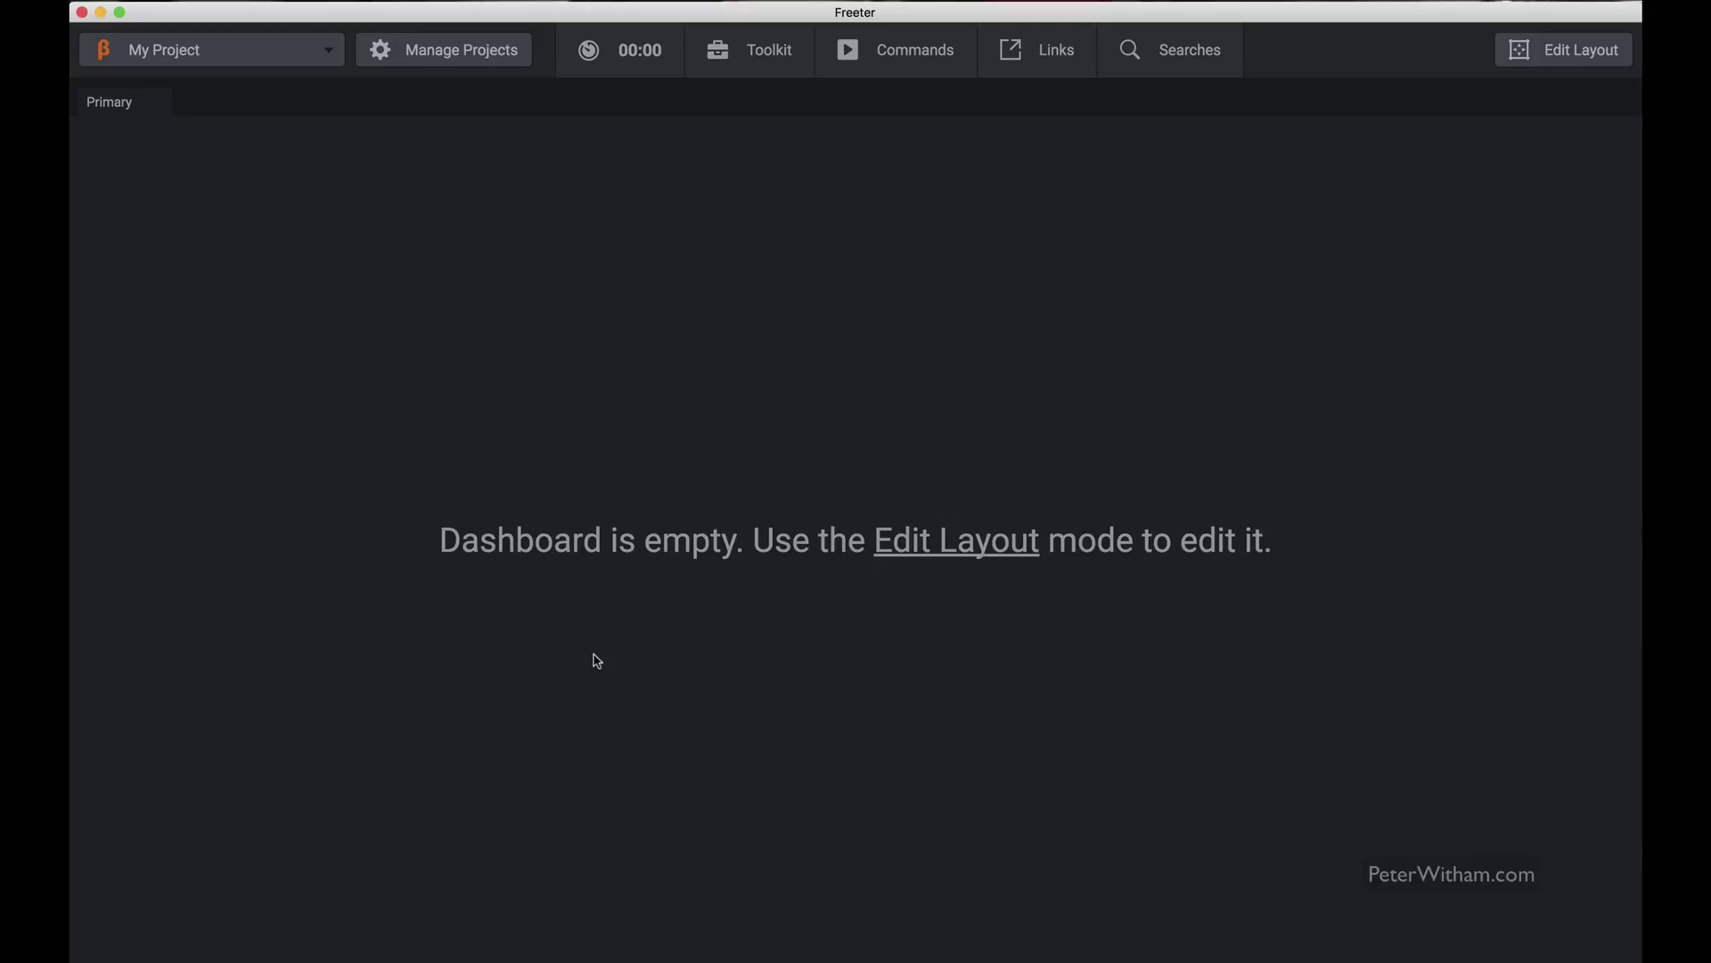
Step: Review the basic settings of My Project and view its project directory, returning to the empty dashboard
left_click(425, 65)
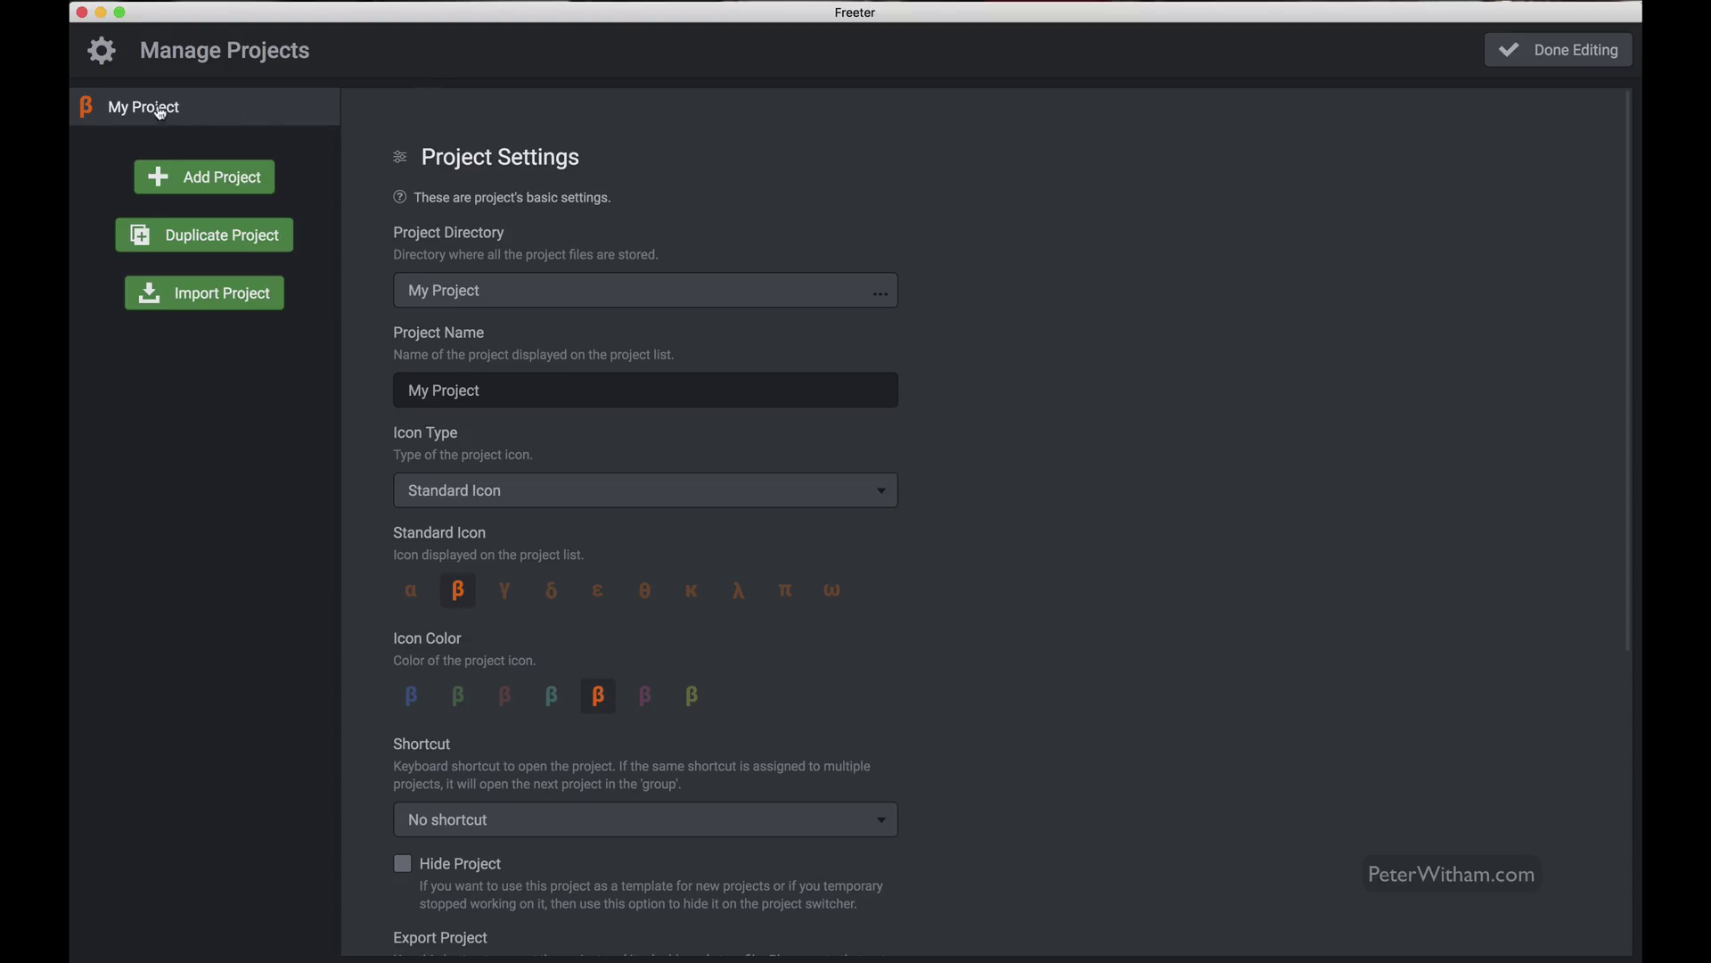
left_click(524, 293)
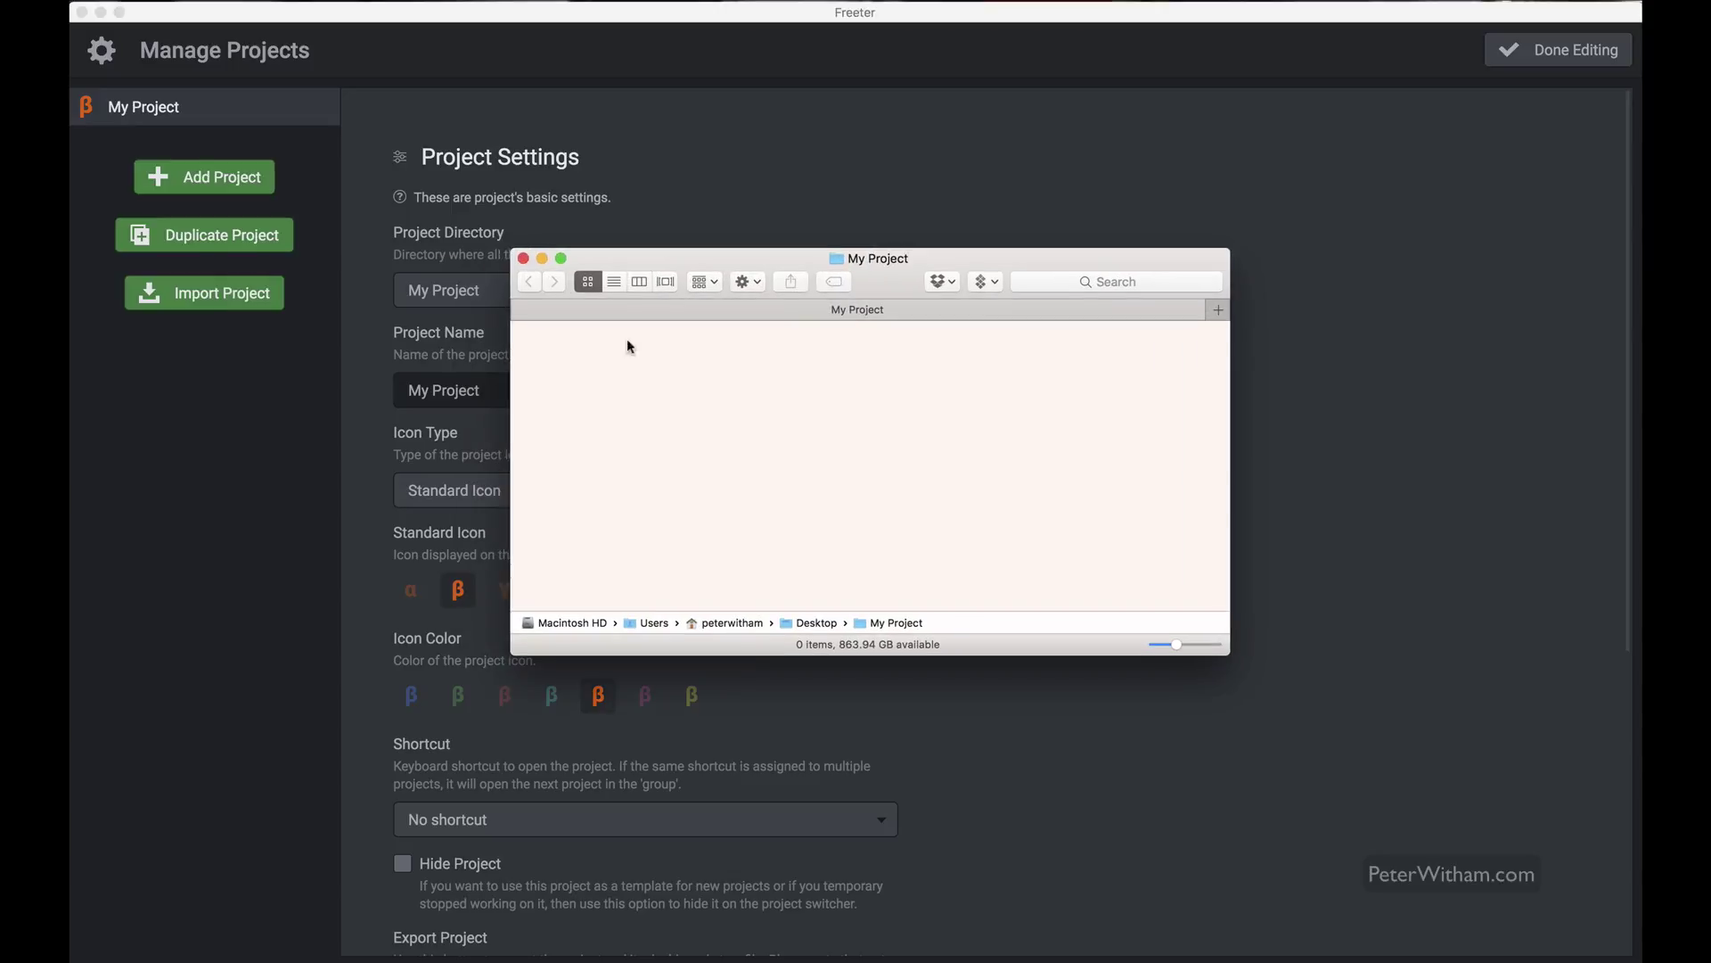
left_click(523, 258)
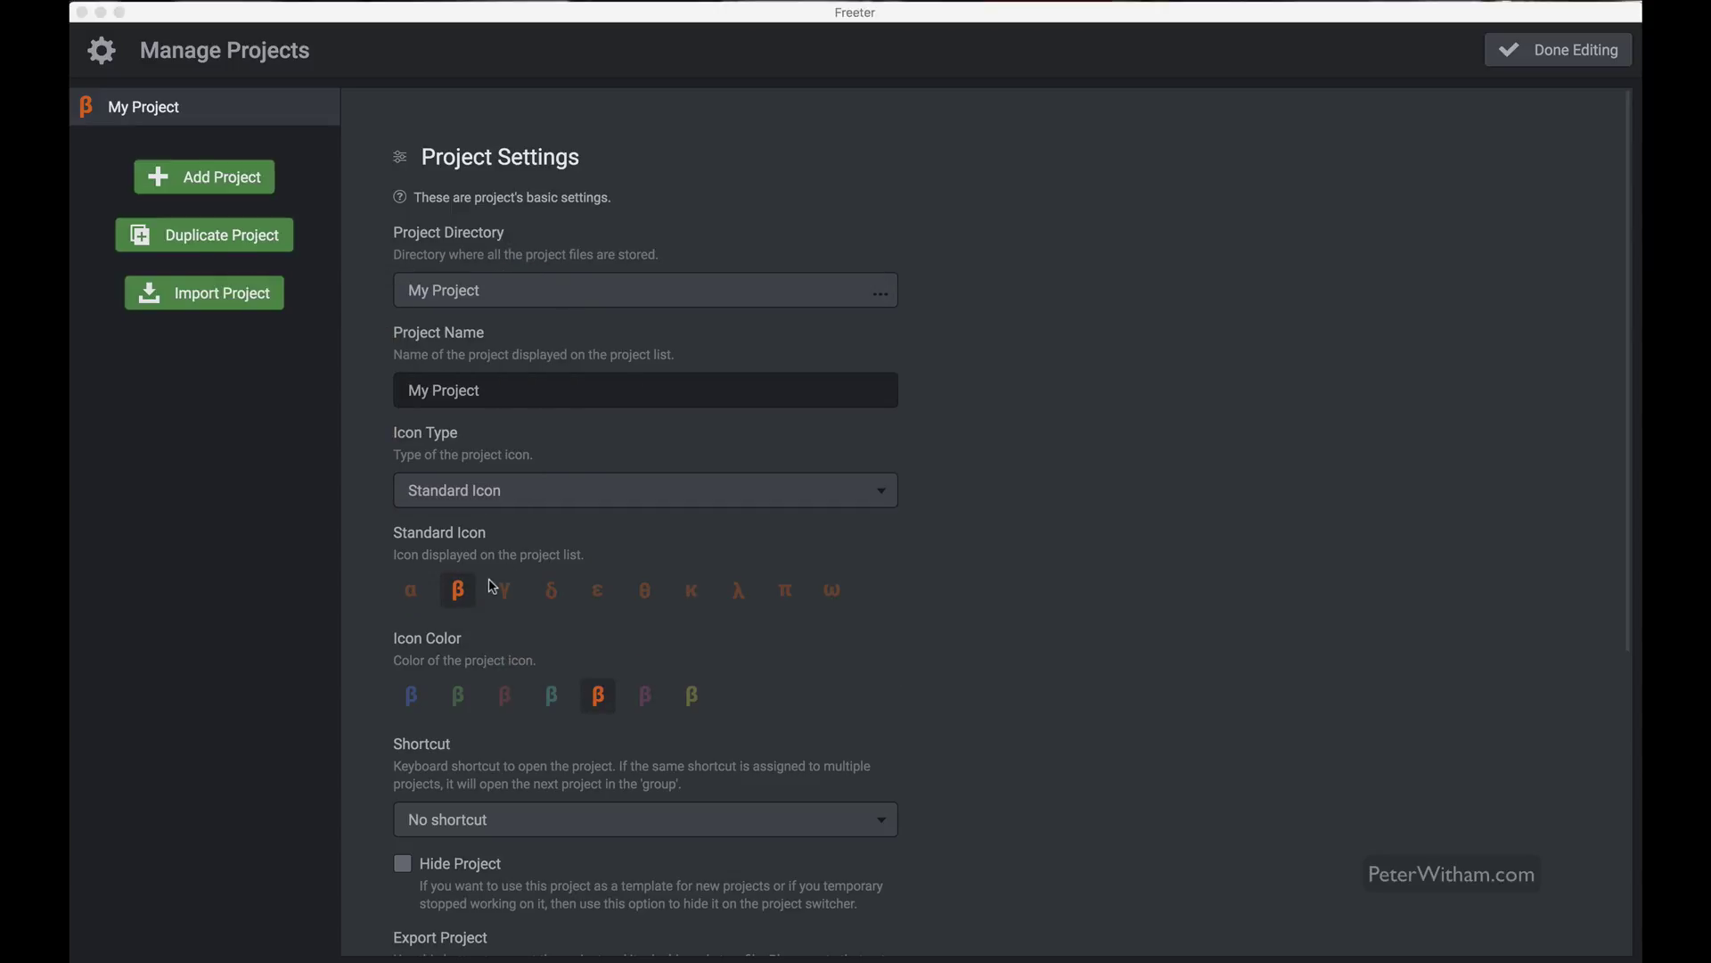
scroll(842, 641, "down", 5)
scroll(843, 641, "up", 5)
left_click(1551, 61)
left_click(1551, 55)
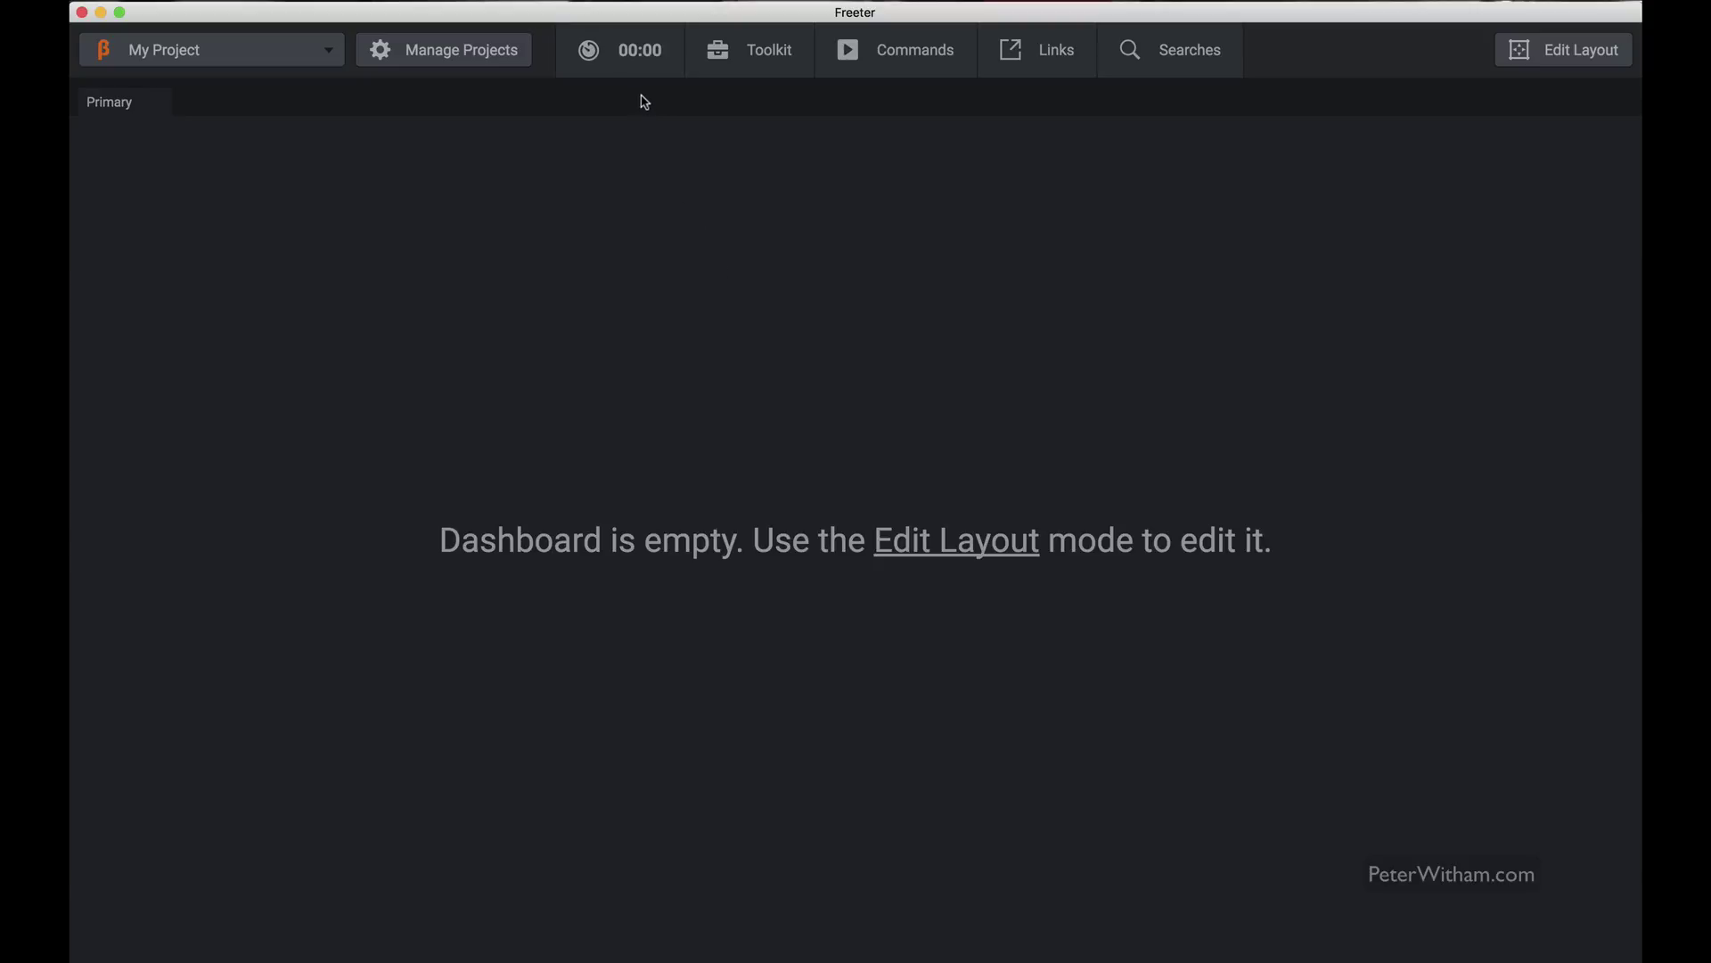
Step: Add a new timer to the timer list and name it "Test"
left_click(636, 68)
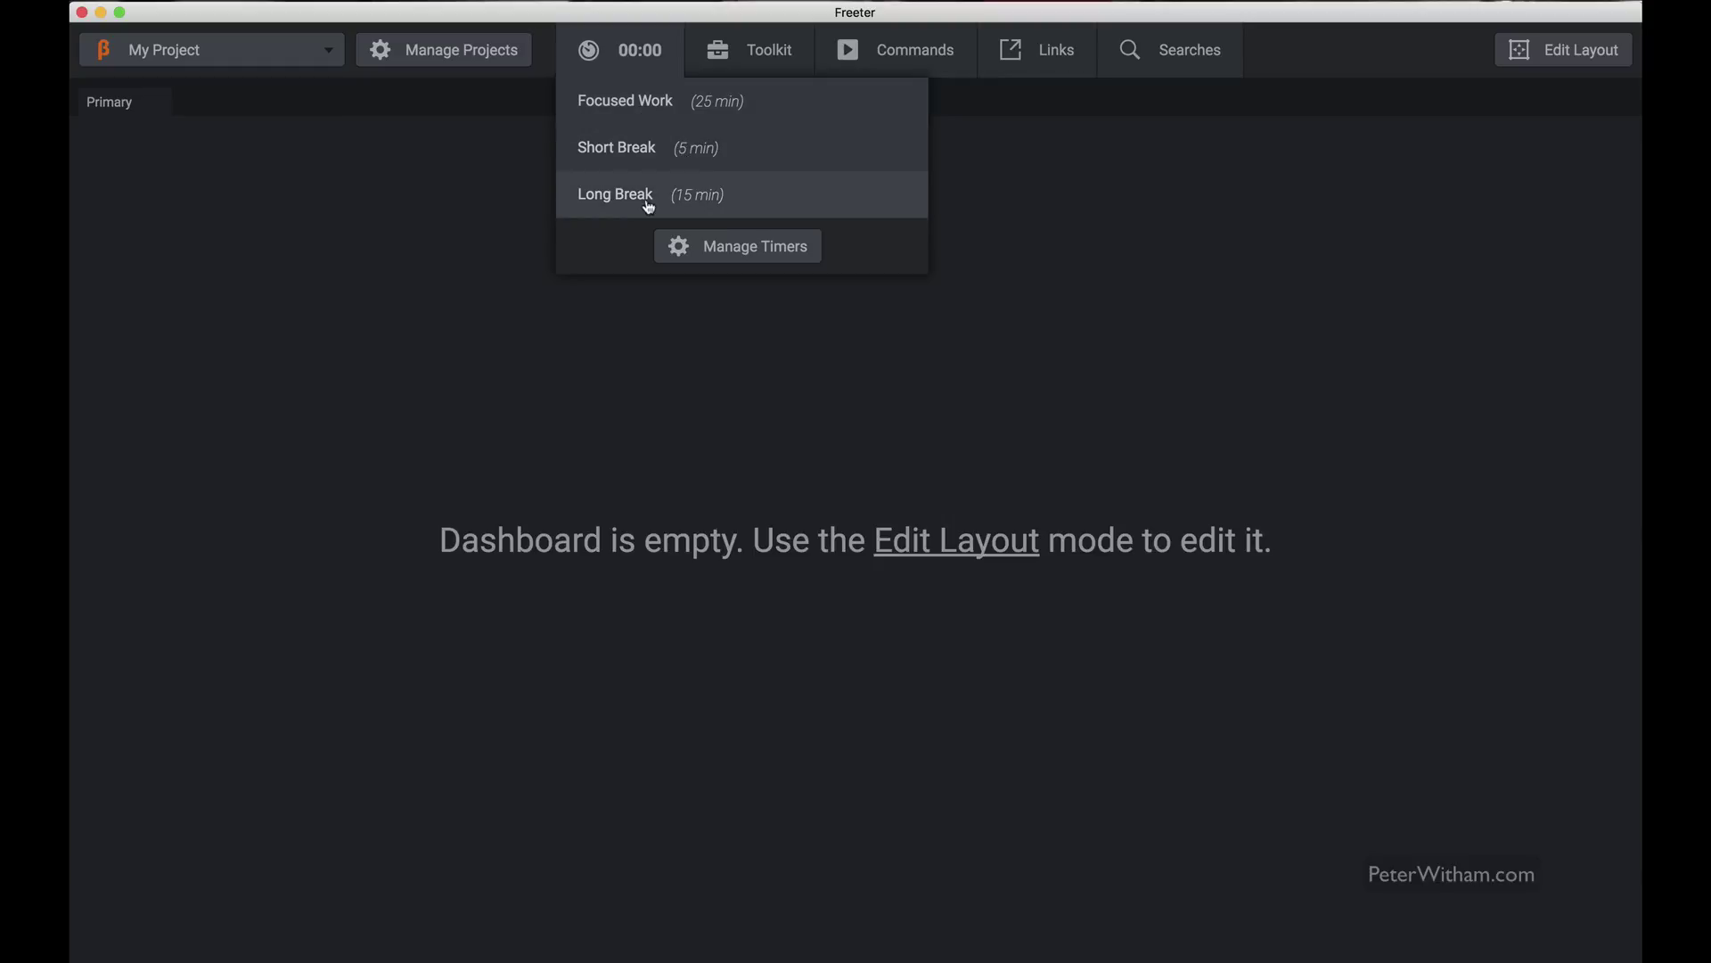
left_click(714, 248)
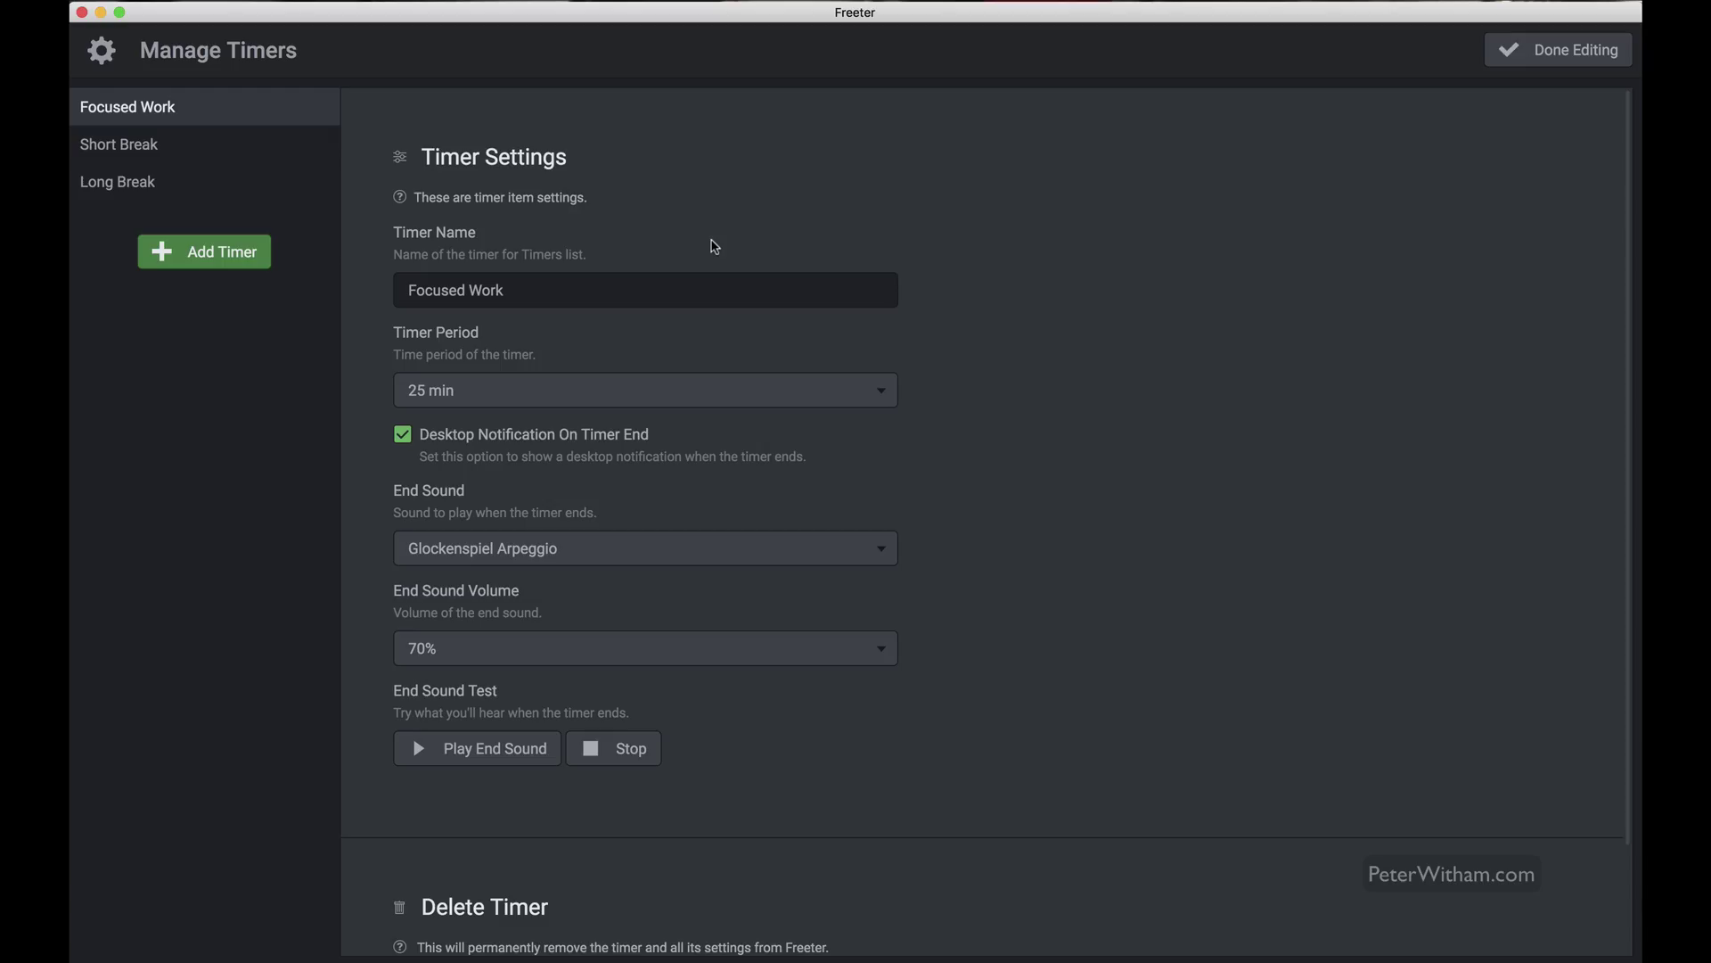
left_click(496, 290)
double_click(497, 289)
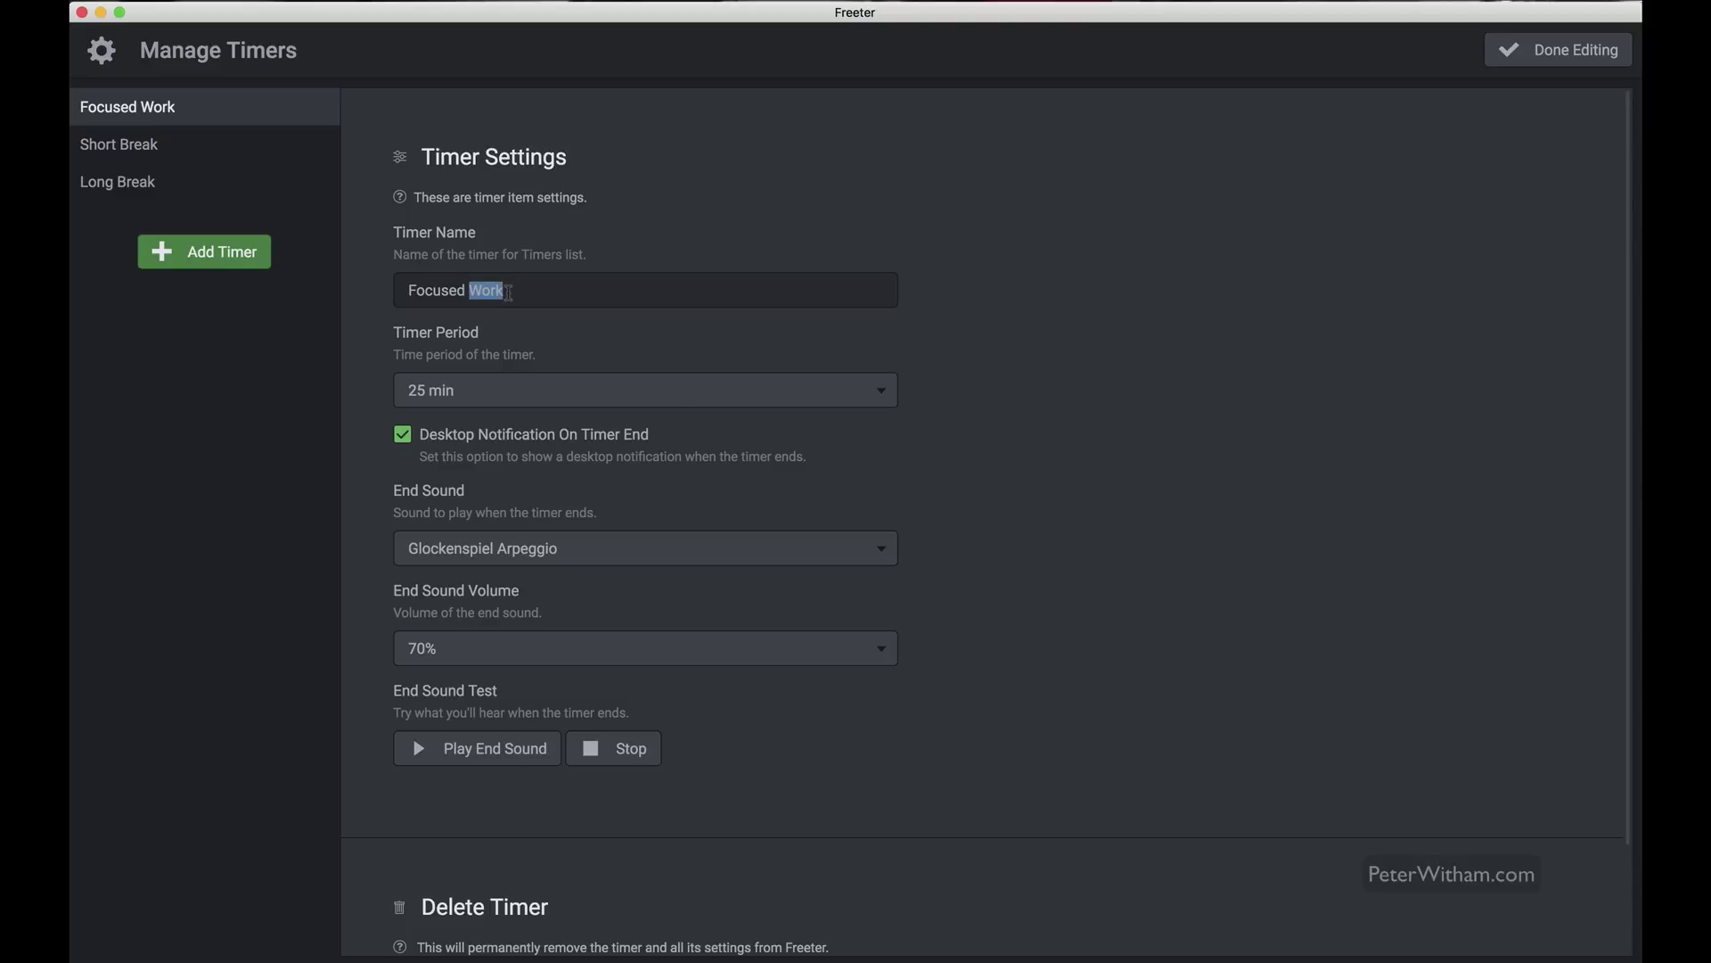
left_click(208, 267)
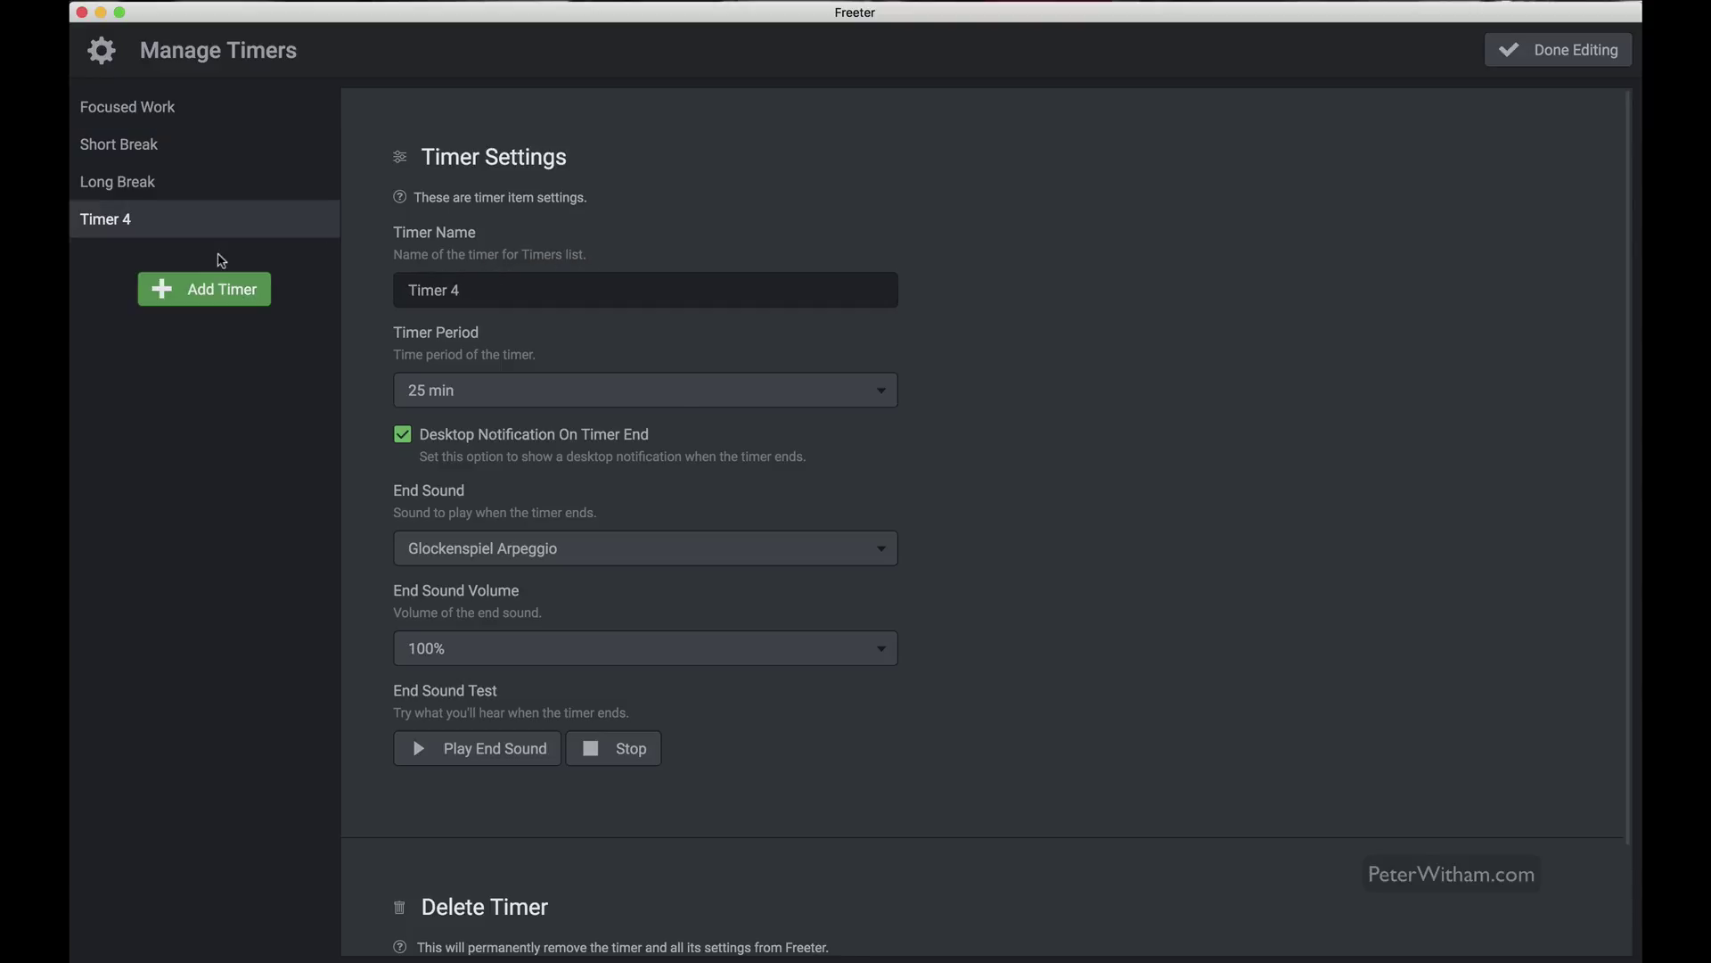
left_click_drag(477, 302, 357, 294)
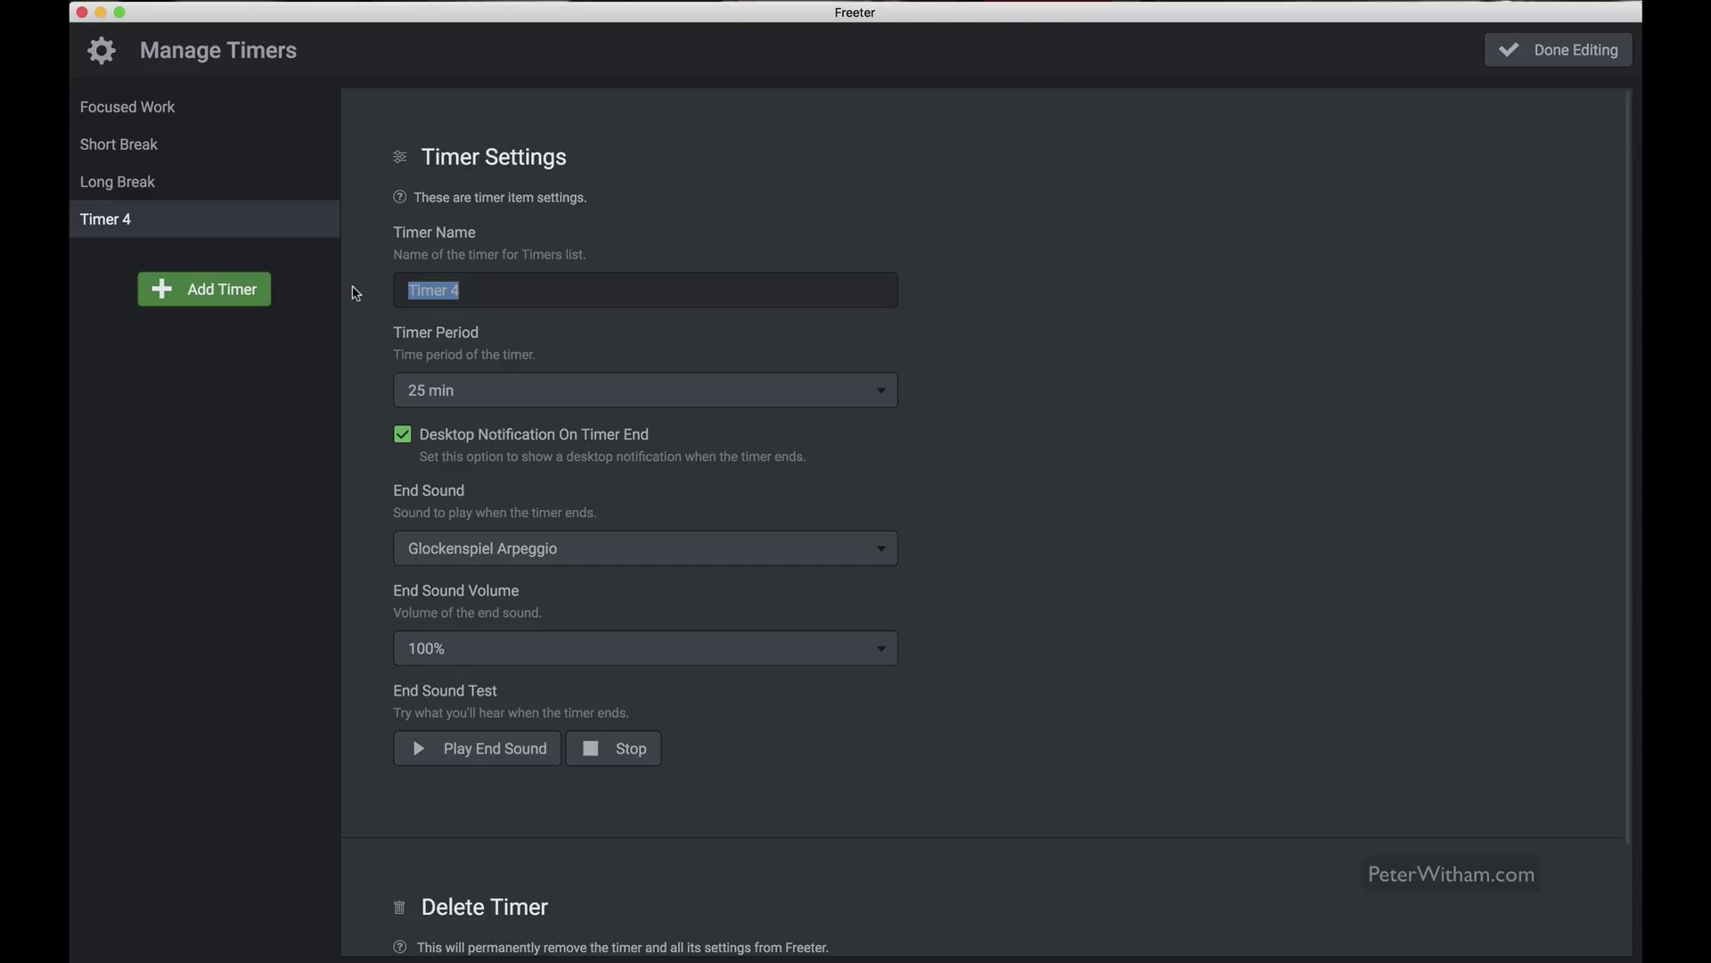
type("Test")
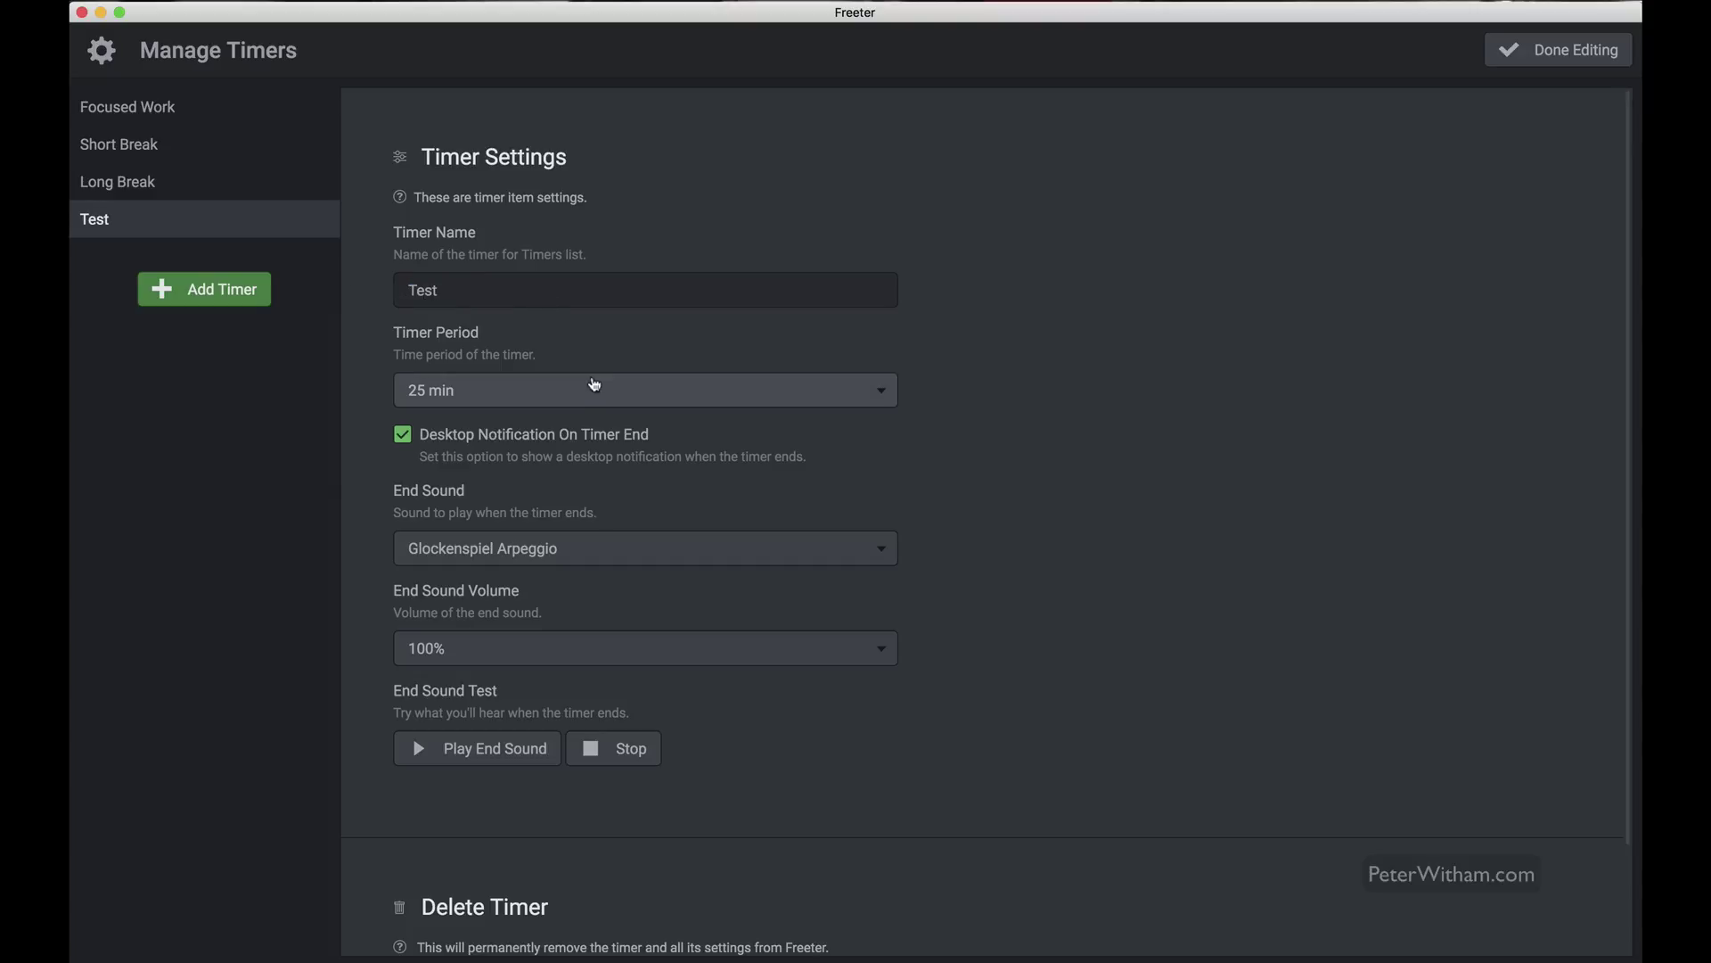
Step: Set the Test timer's period to "test (6 sec)" and finish editing the timers
left_click(594, 390)
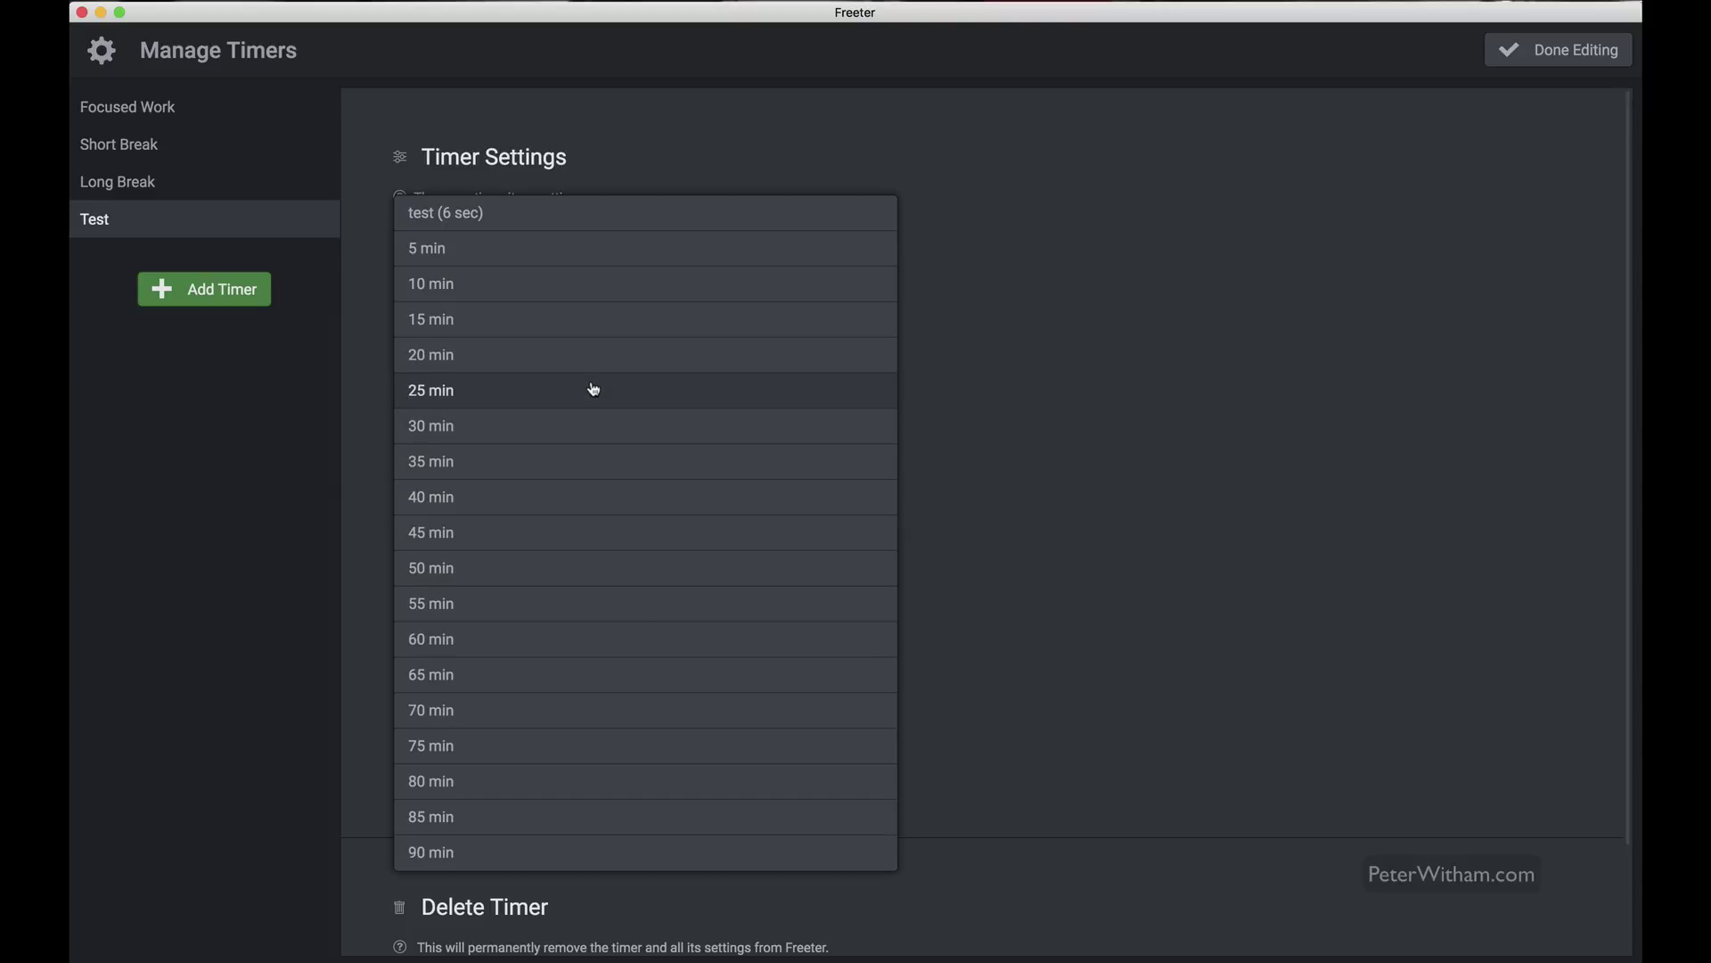
left_click(557, 222)
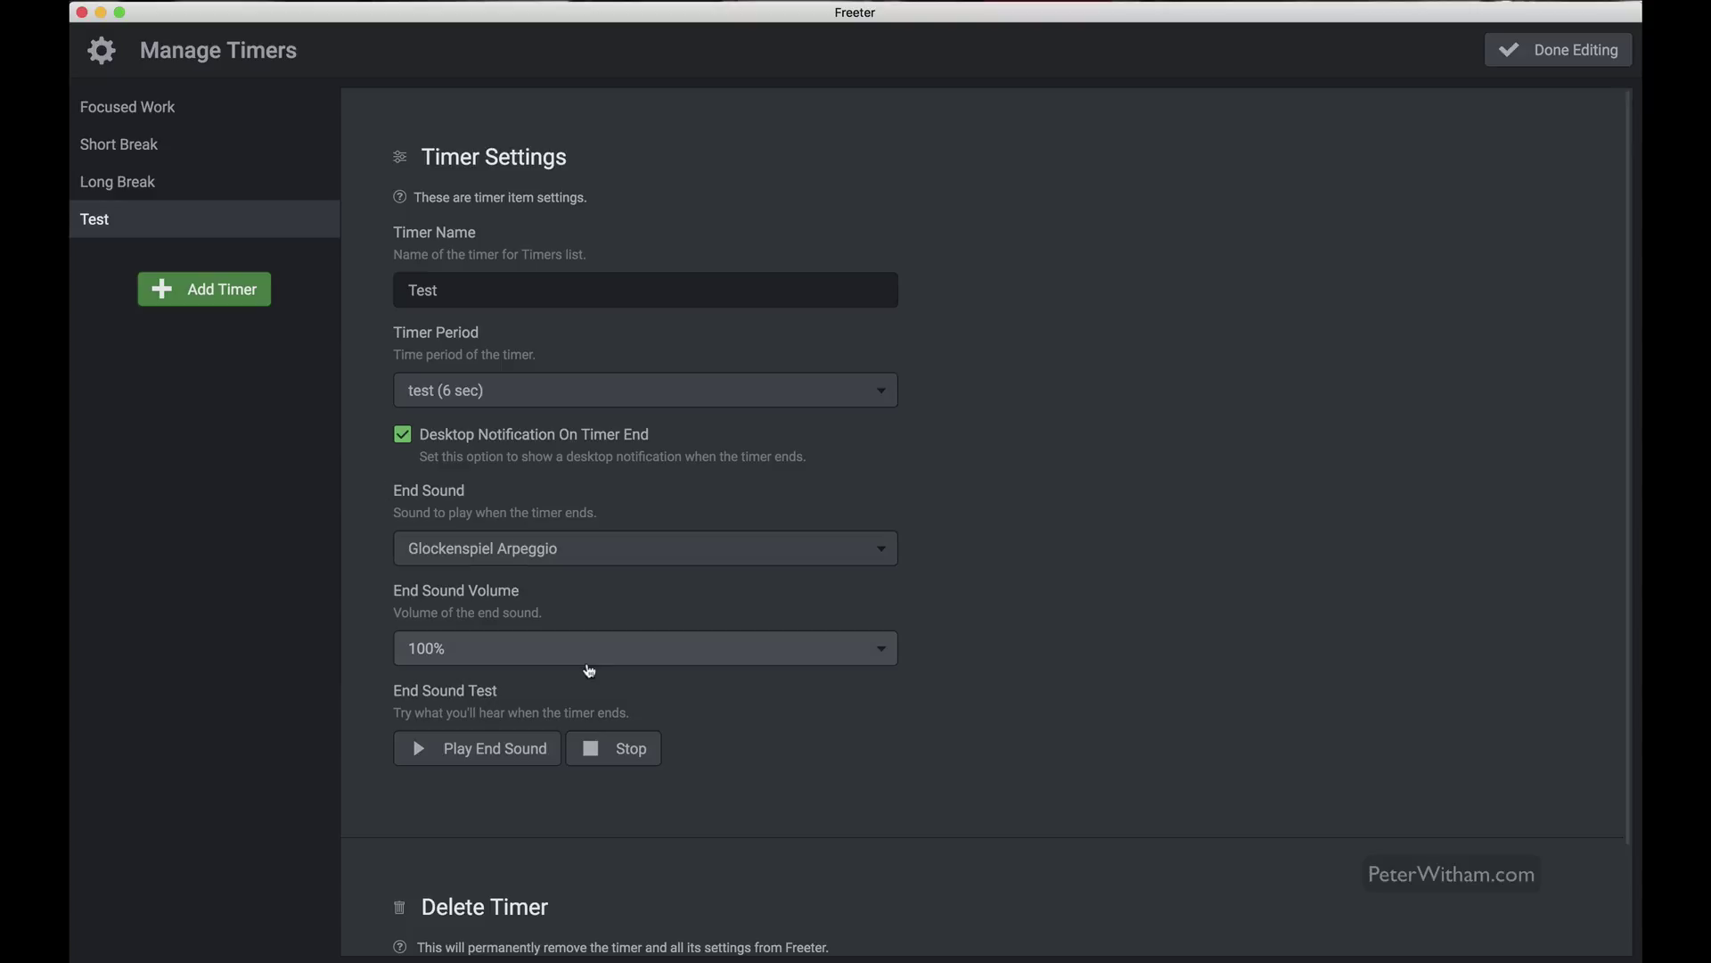
scroll(718, 651, "down", 3)
scroll(719, 652, "up", 3)
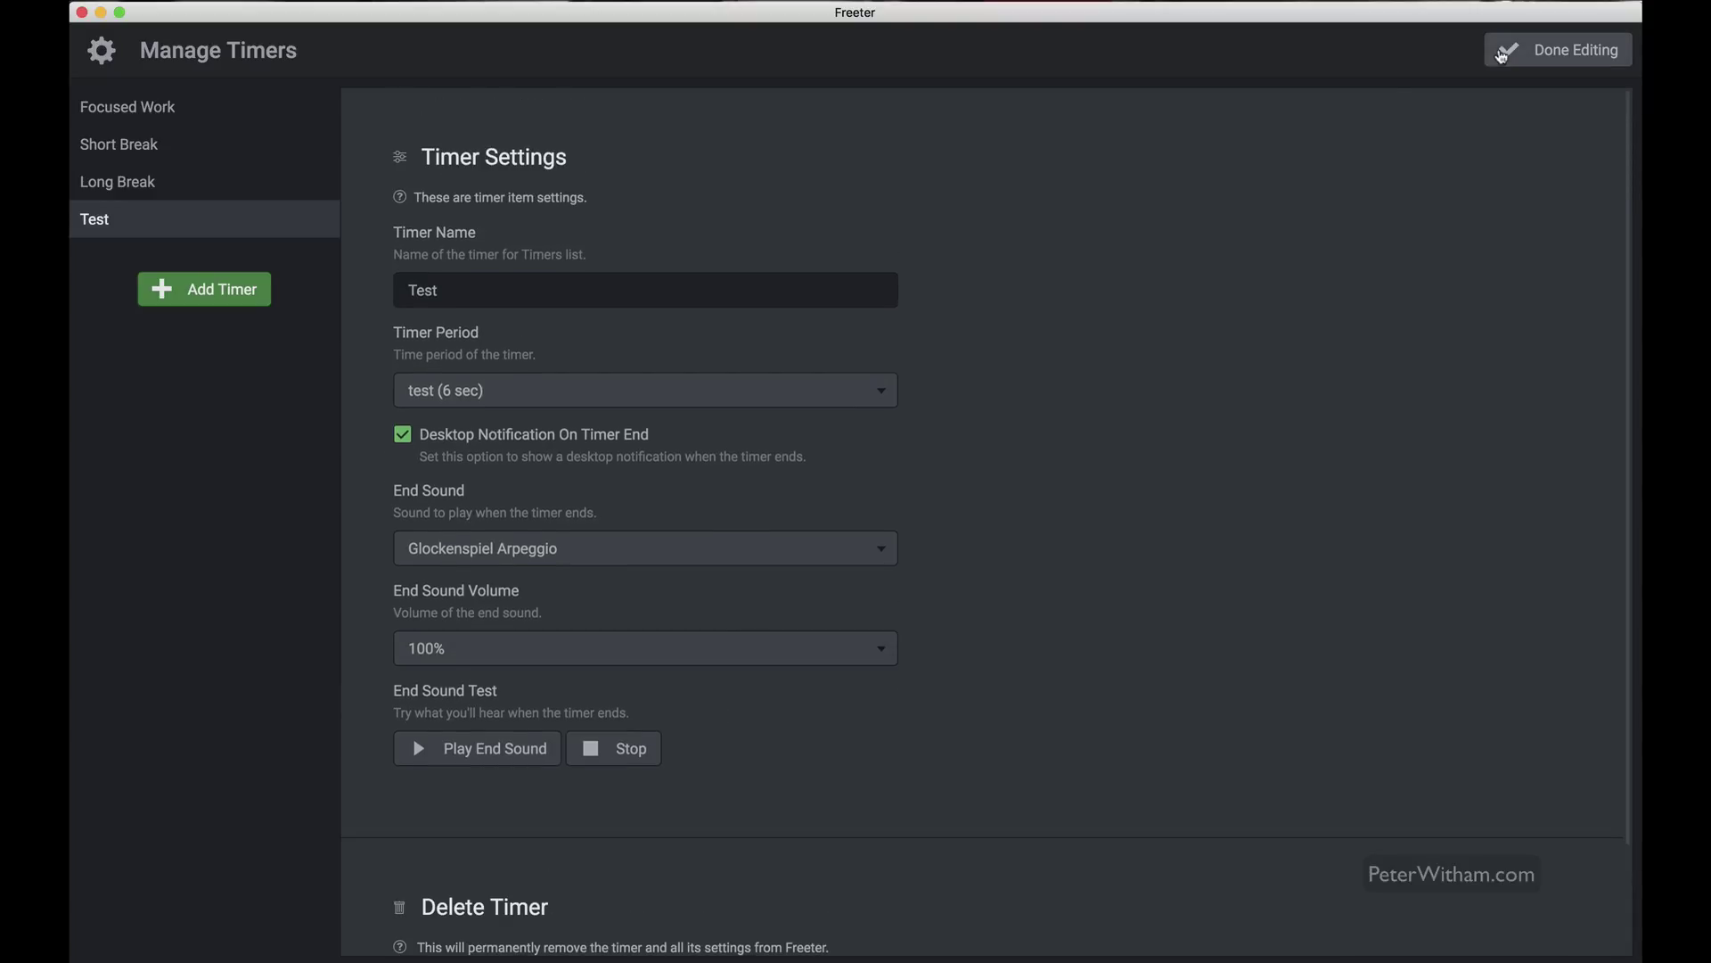
left_click(1503, 57)
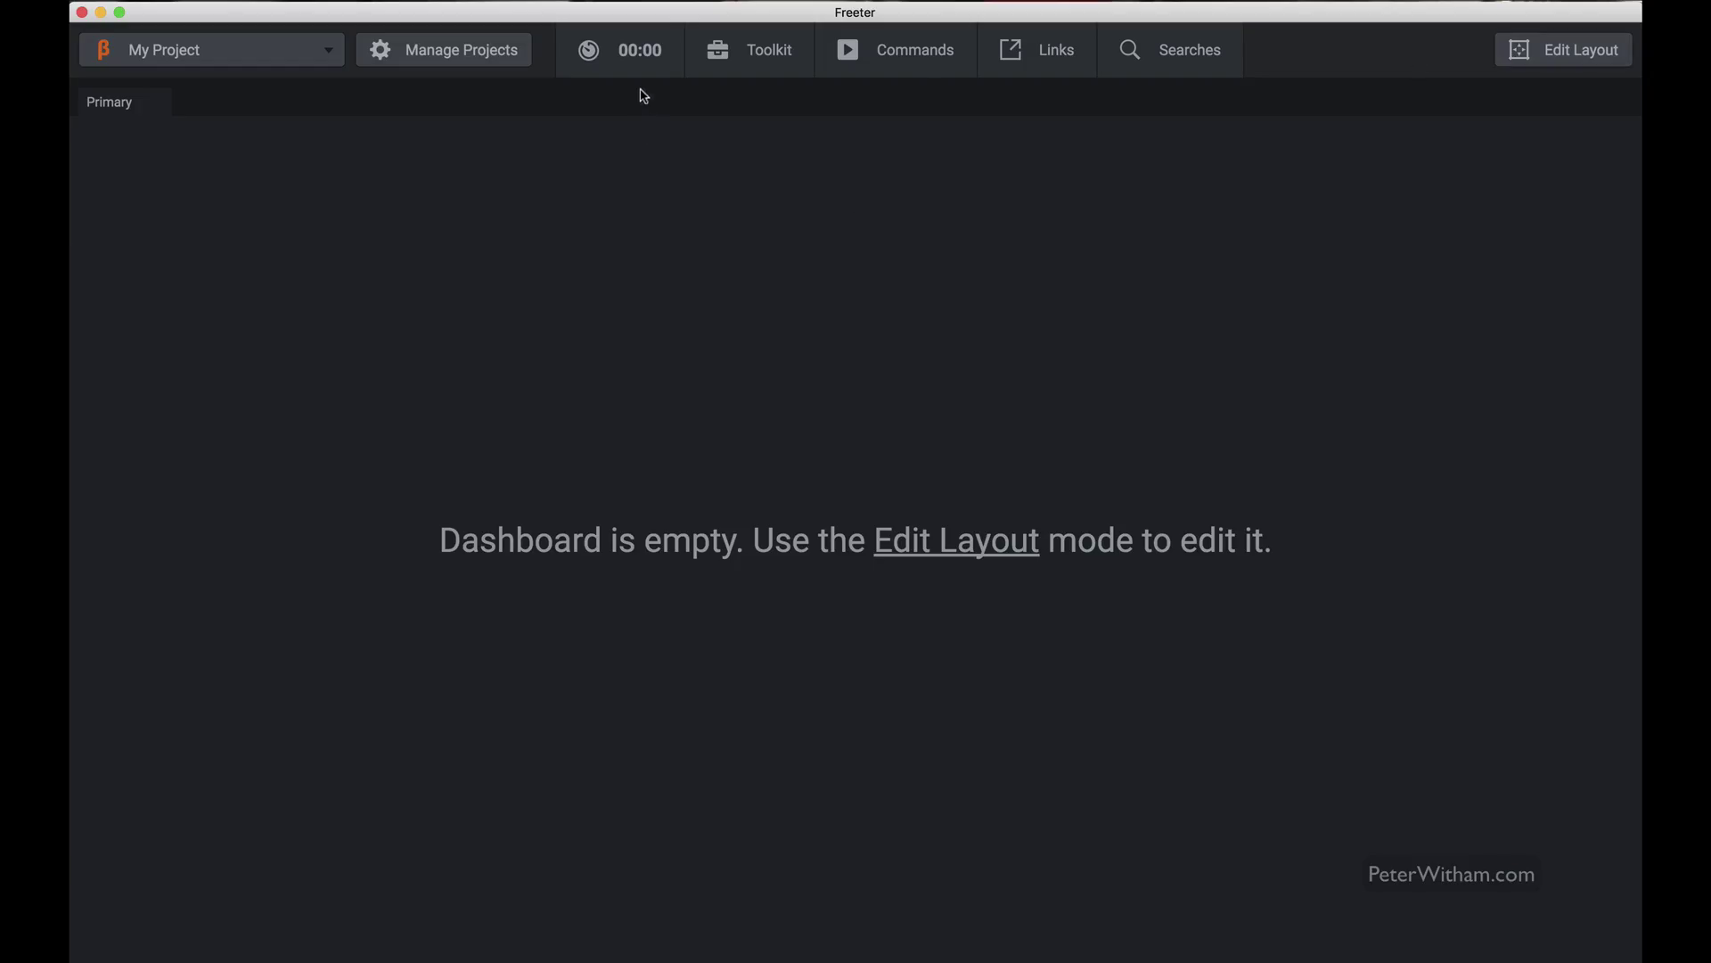
Step: Start the Test timer from the list of timers and let it run out
left_click(638, 52)
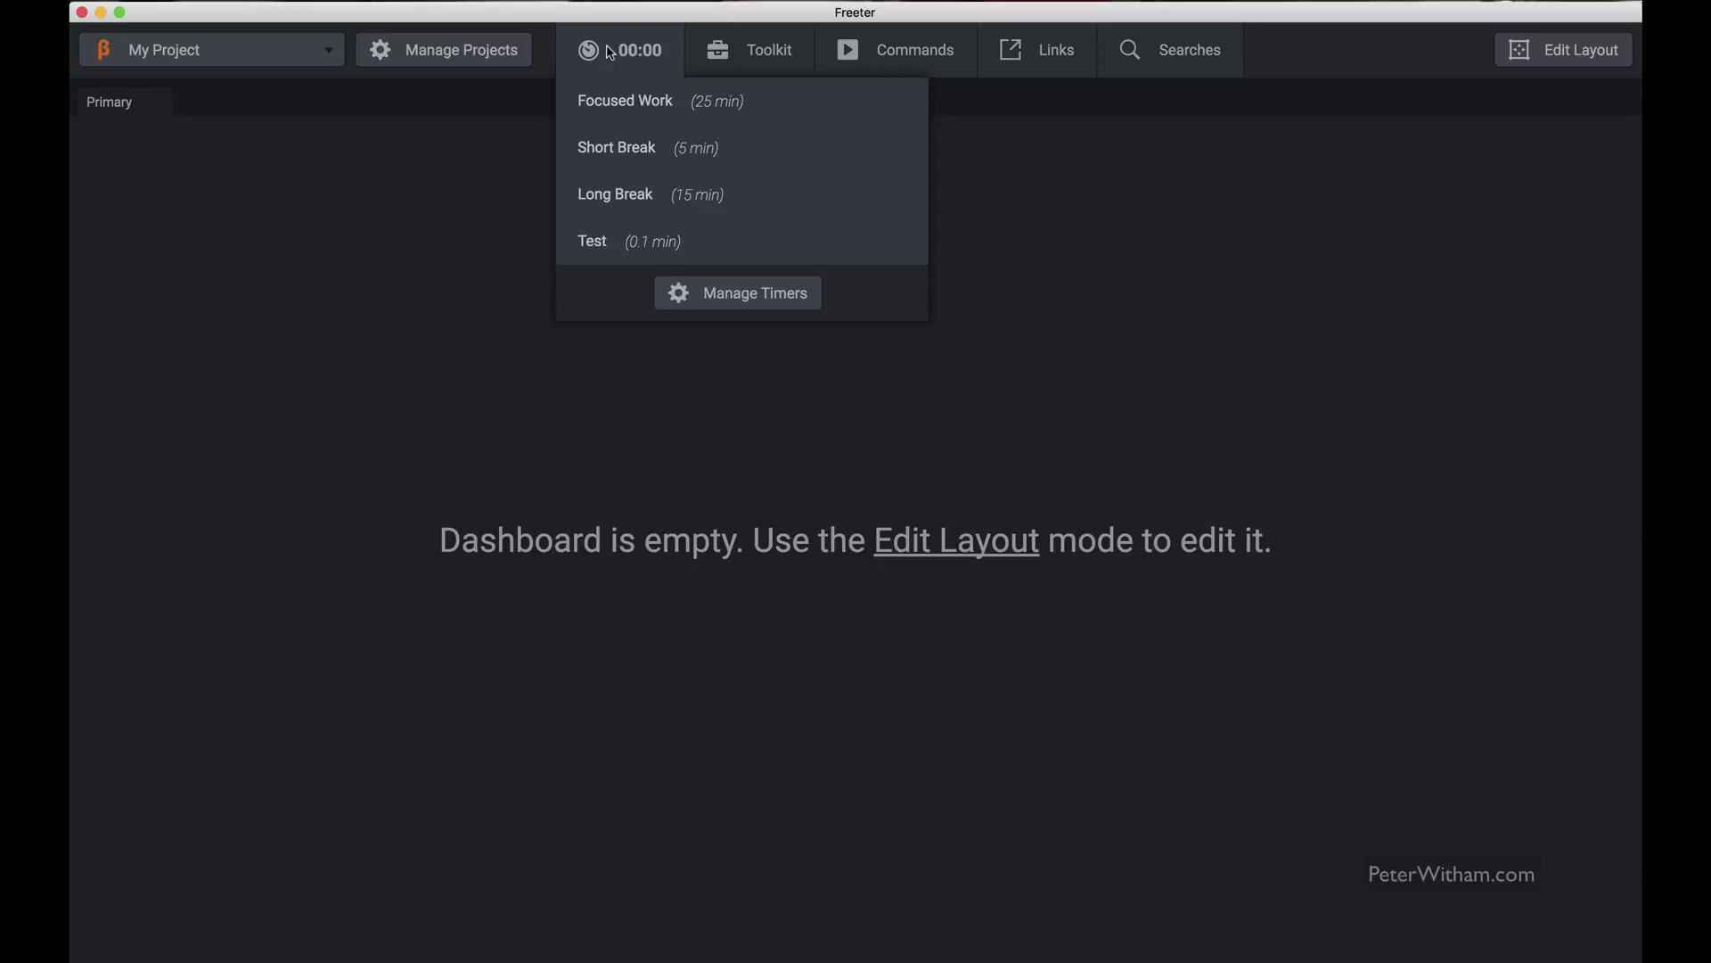
left_click(628, 248)
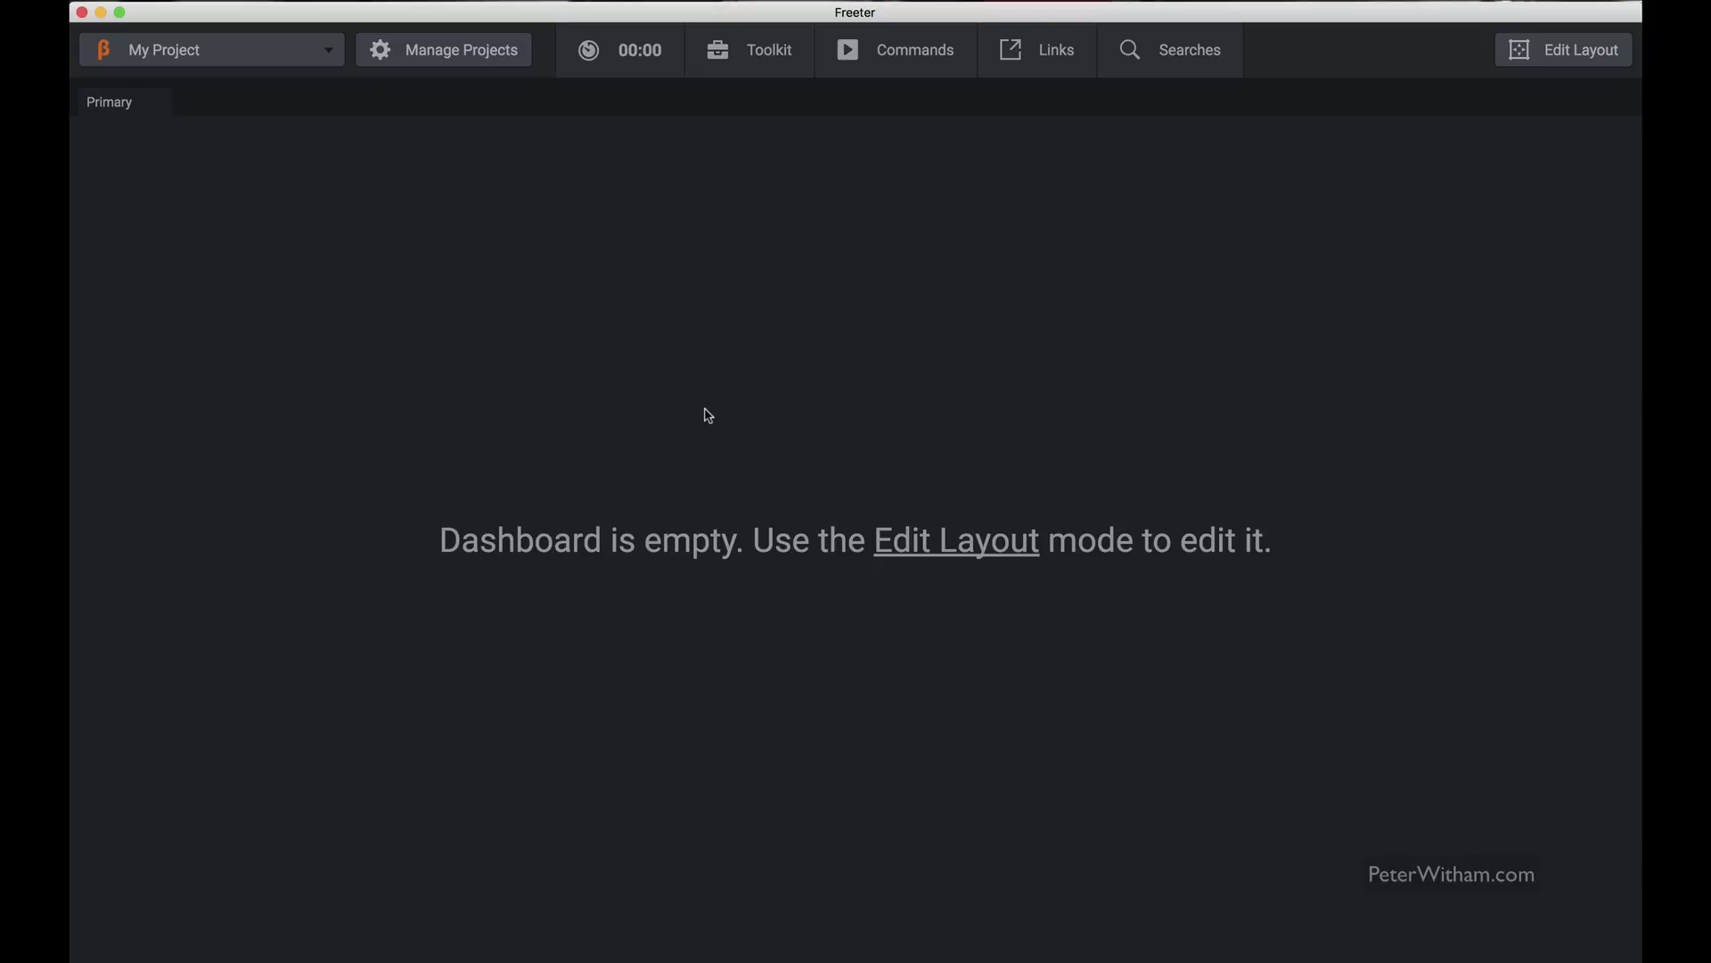
mouse_move(649, 67)
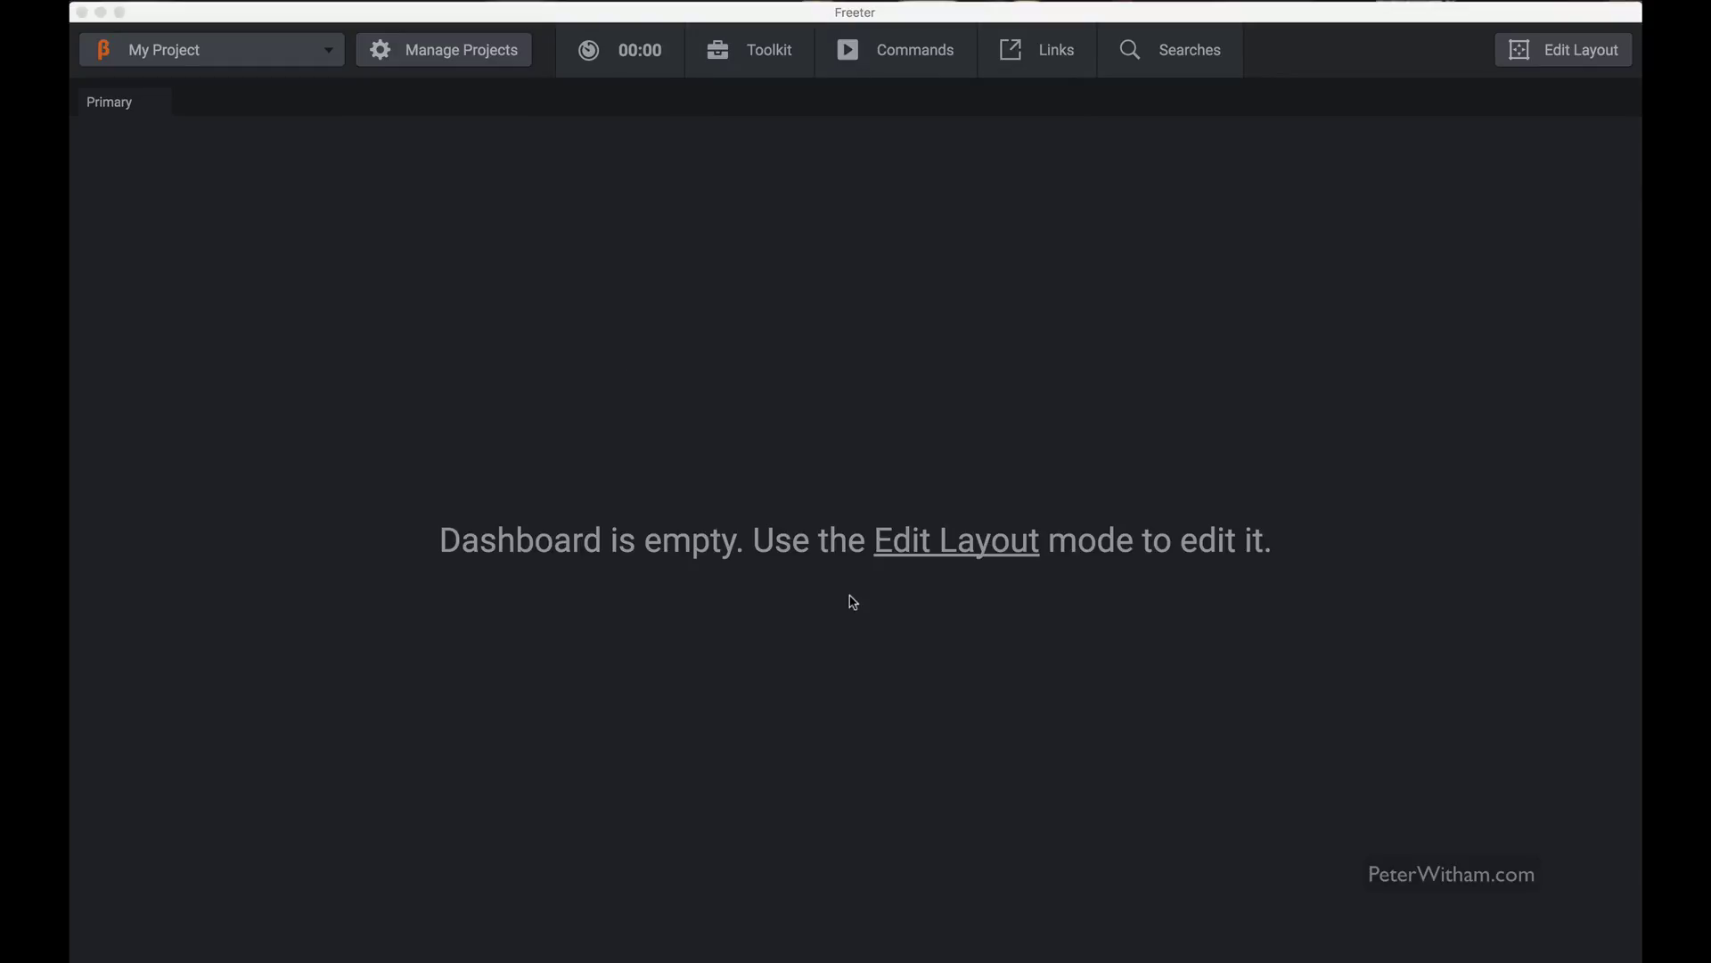
Step: Add a new tool to the empty toolkit and name it "Xcode"
left_click(754, 60)
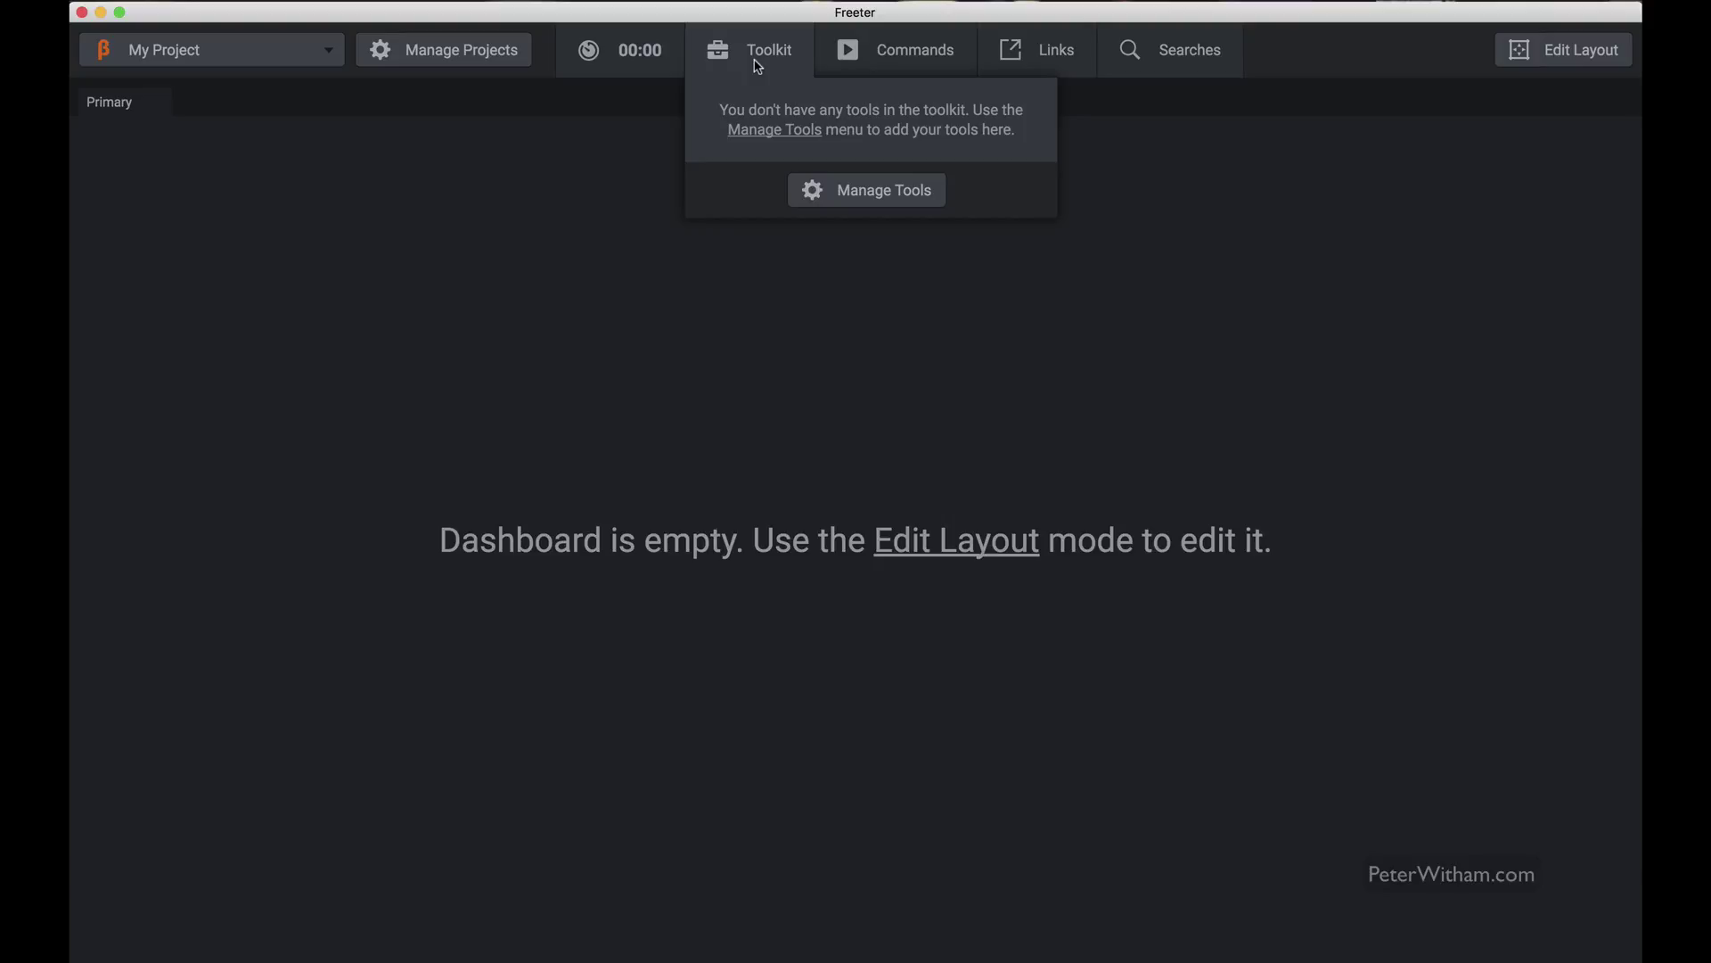
left_click(868, 192)
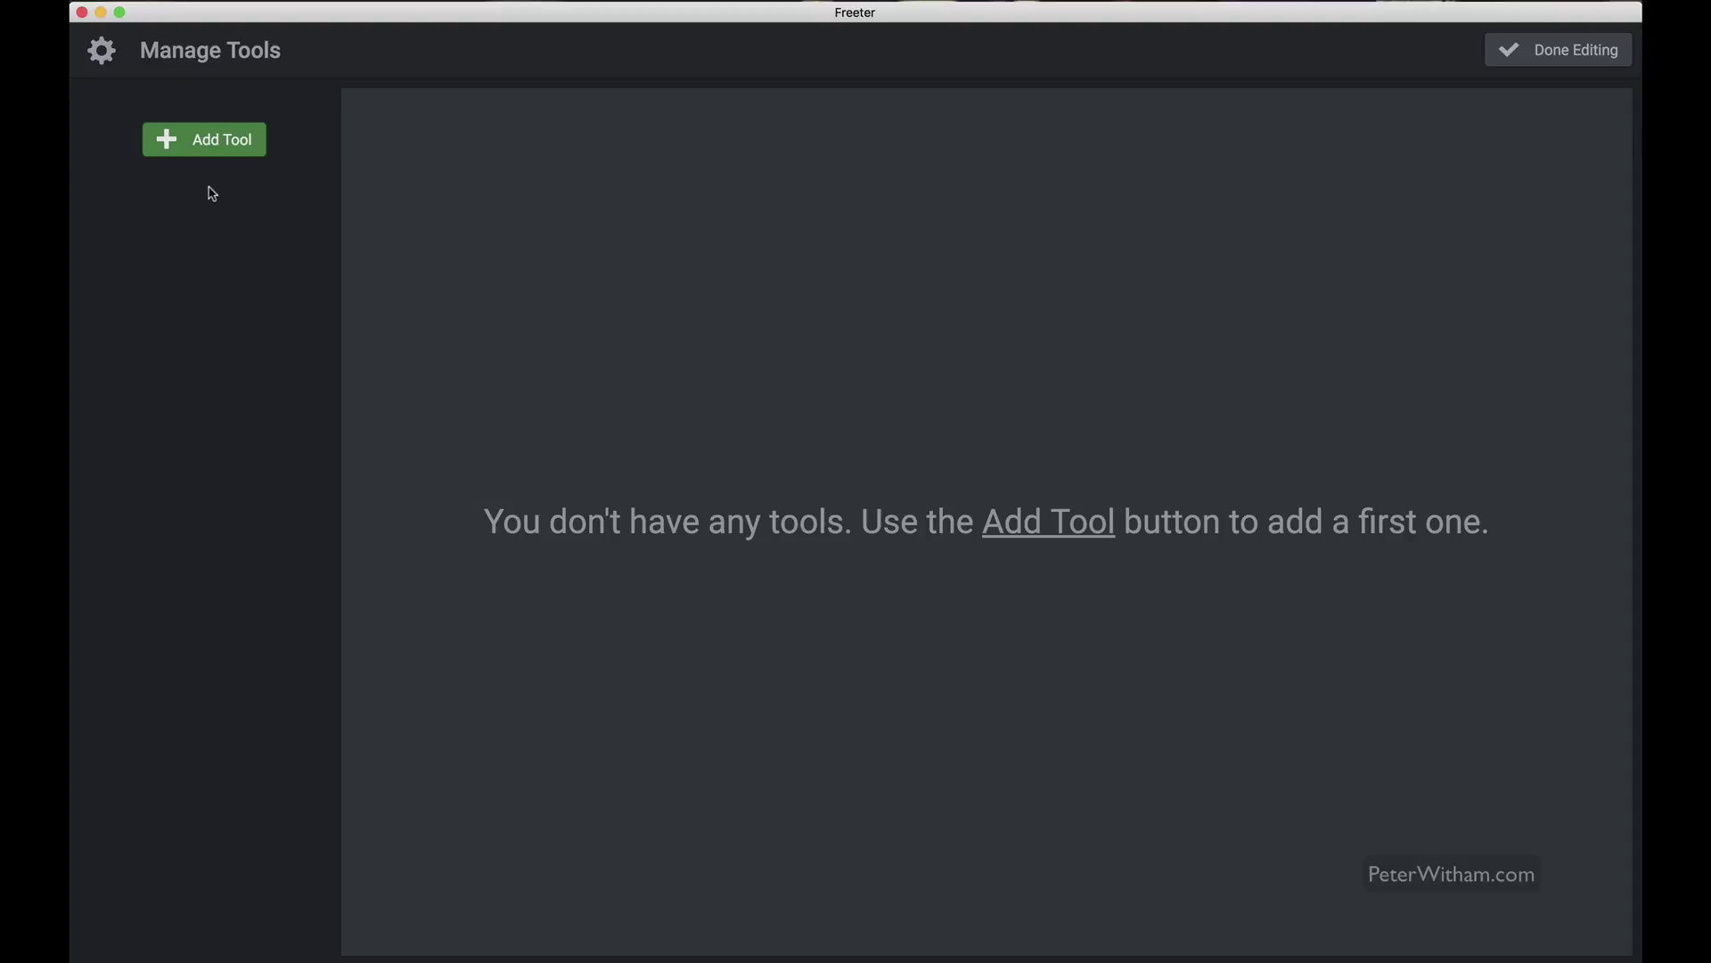
left_click(211, 142)
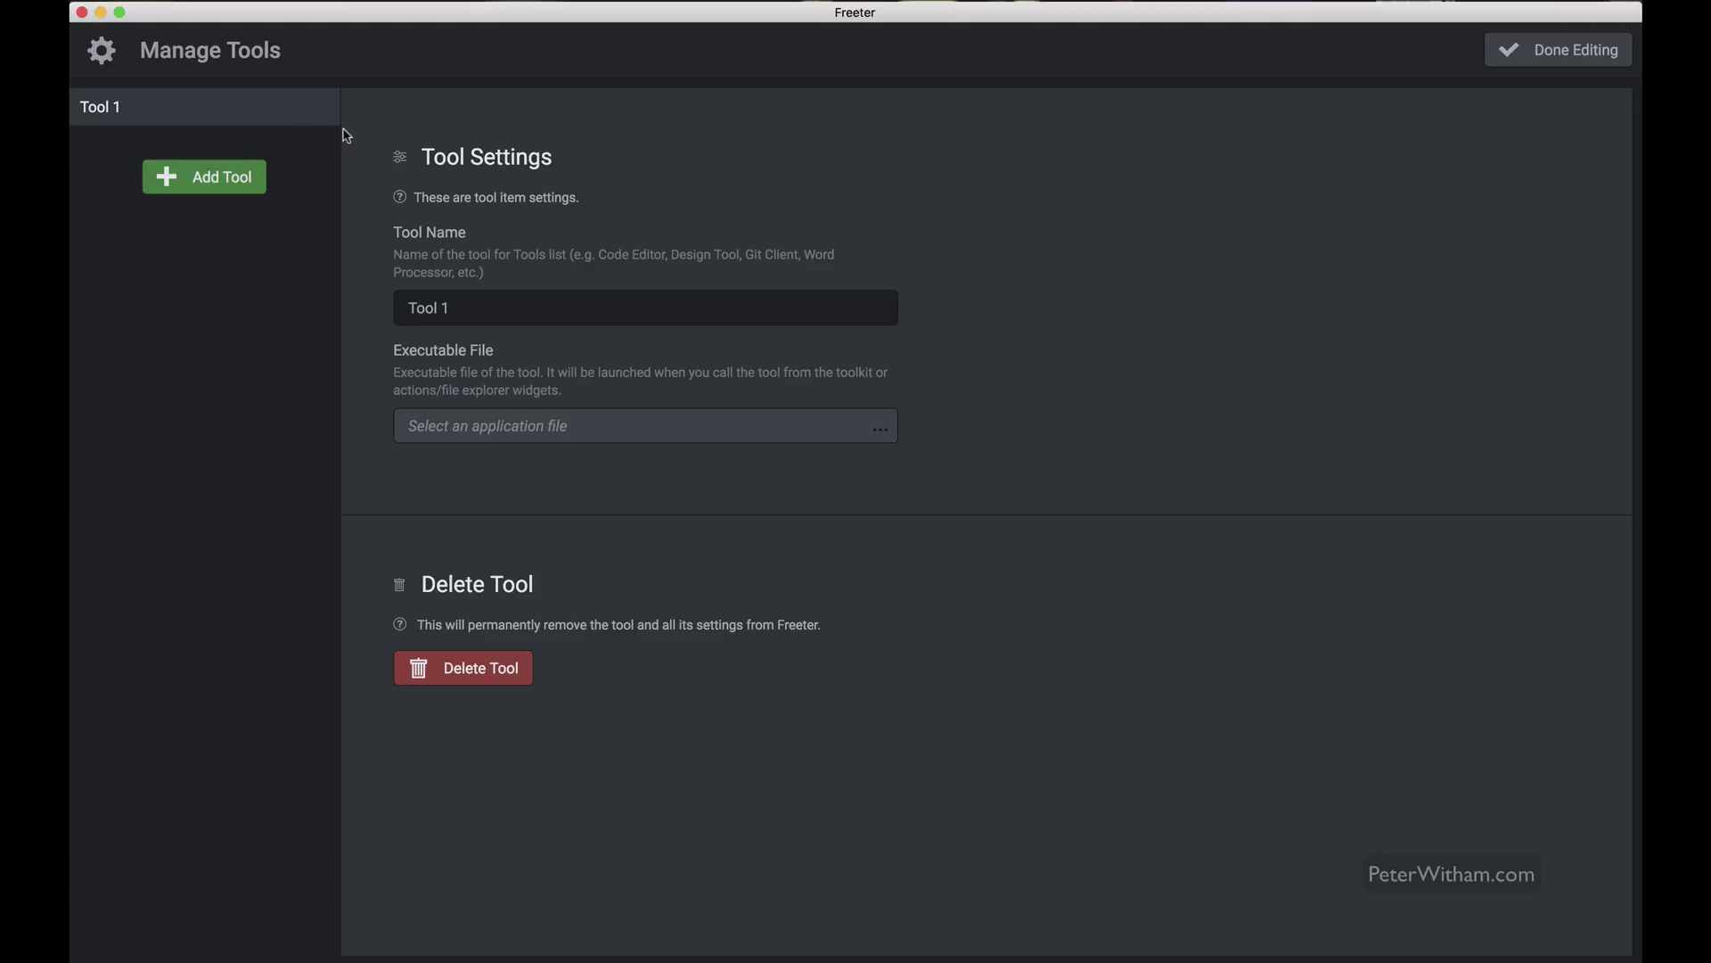
left_click(478, 307)
left_click_drag(478, 306, 355, 310)
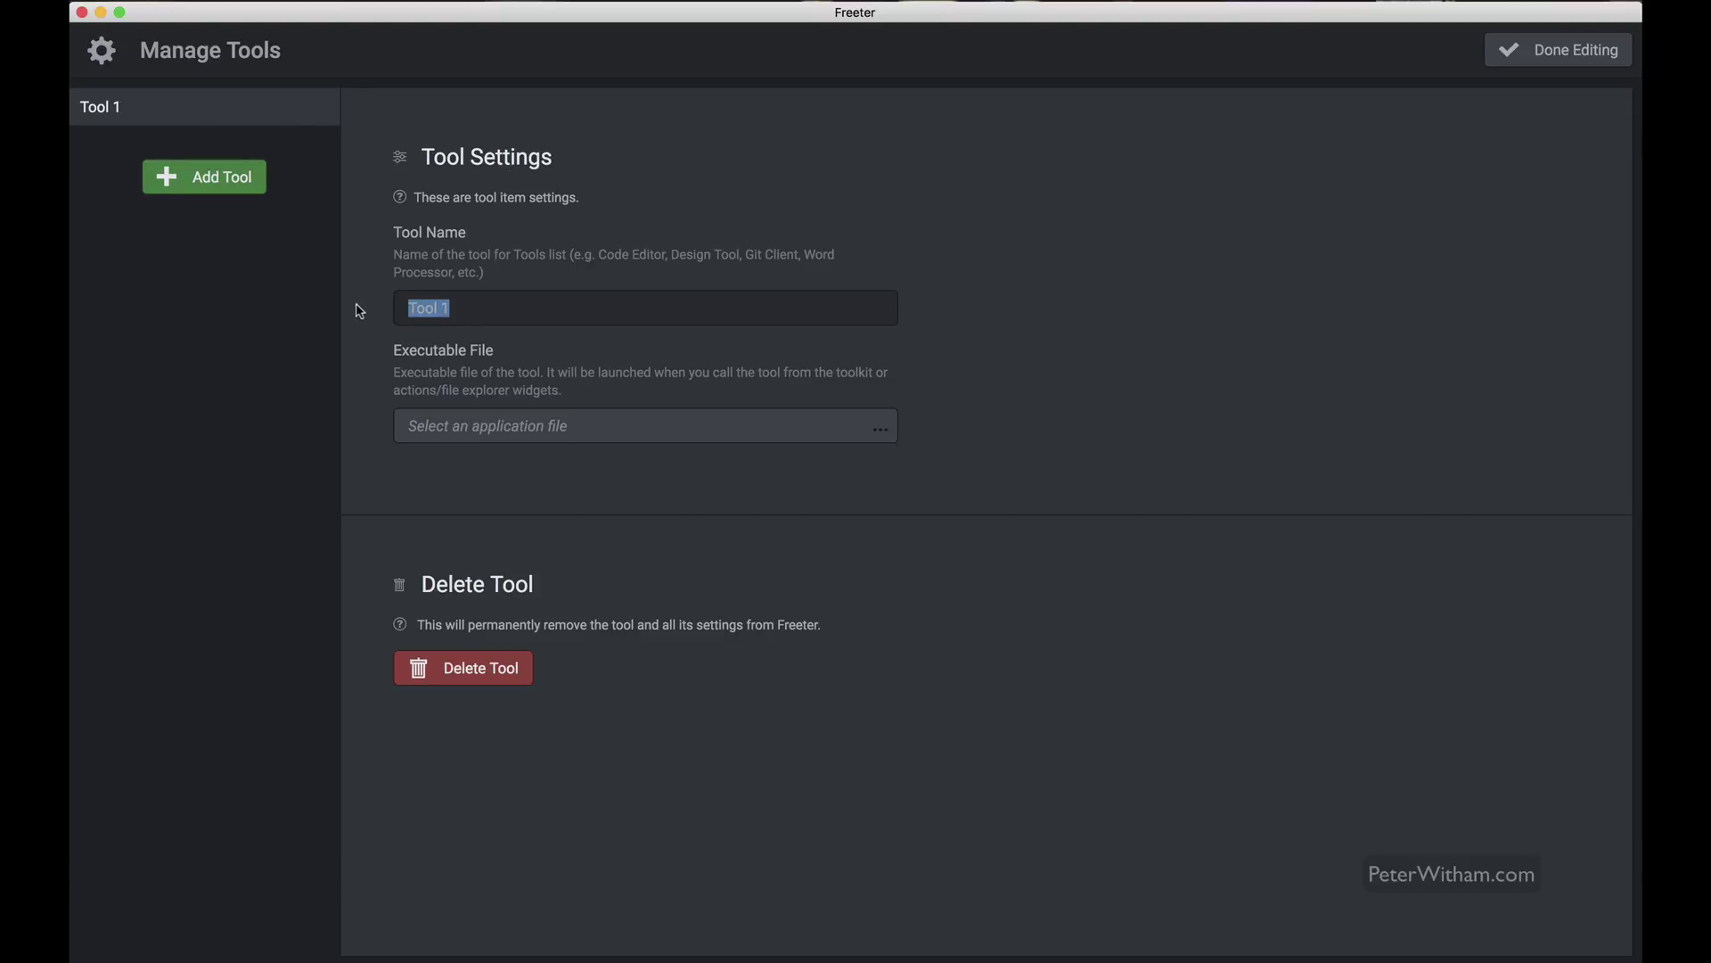
type("Xcode")
Step: Choose Xcode from the Applications folder as the tool's executable file and finish editing the tools
left_click(647, 430)
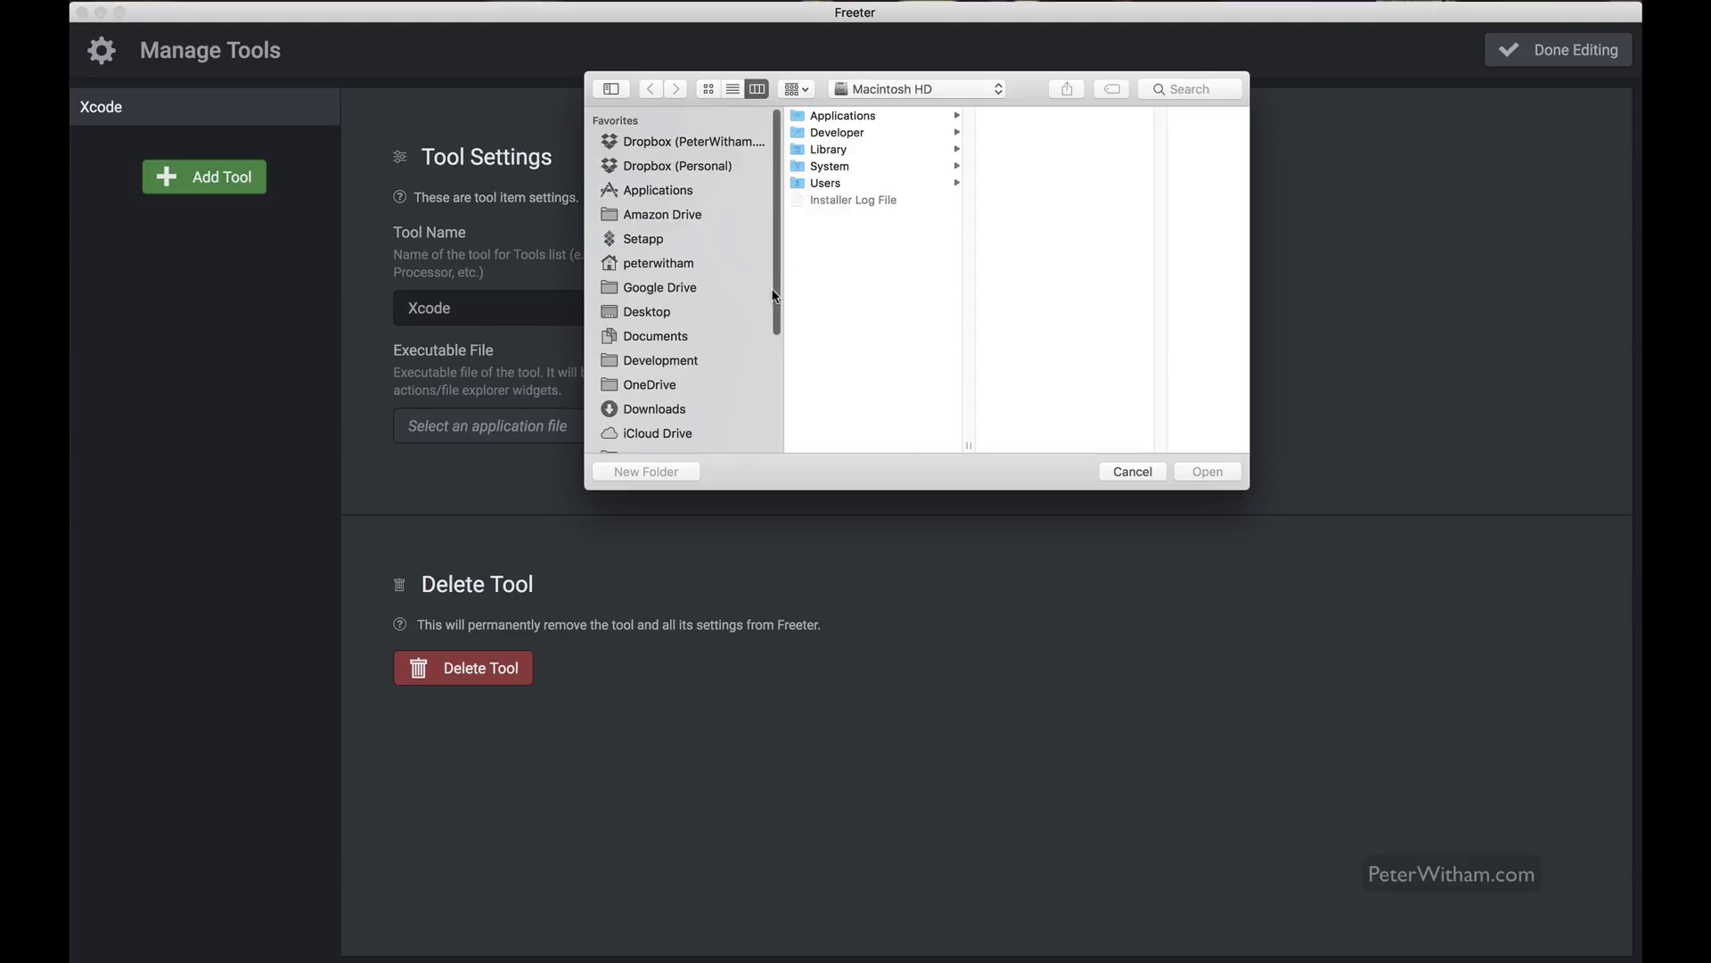
left_click(672, 194)
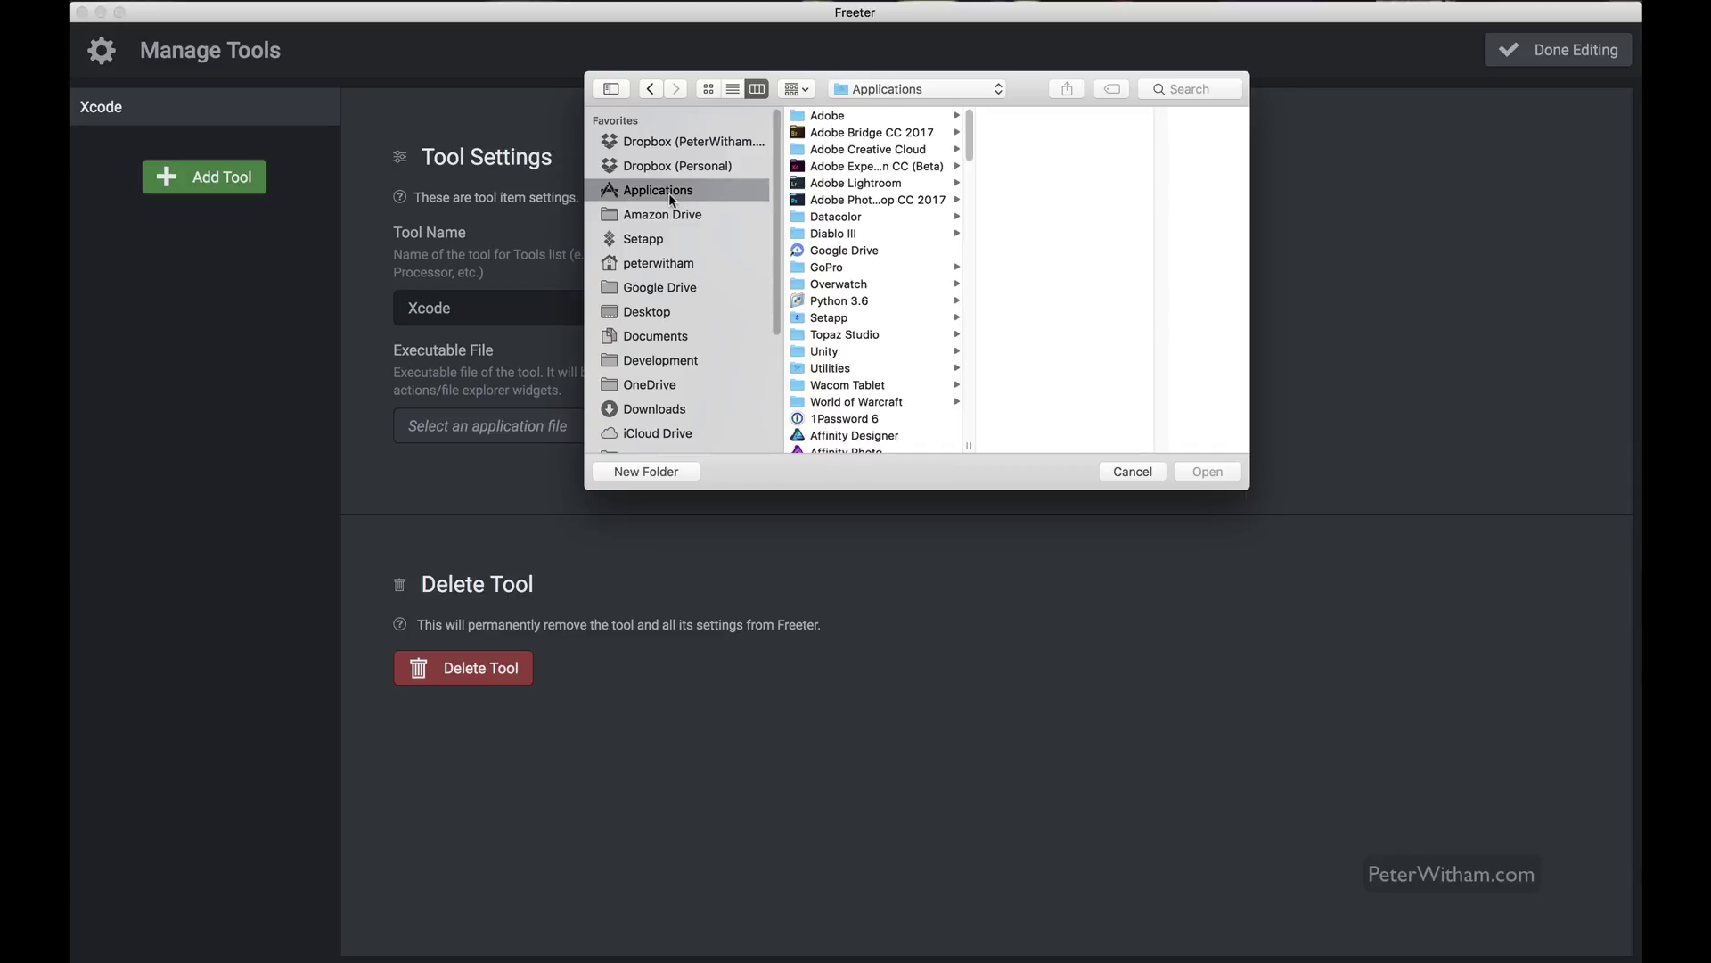
scroll(852, 339, "down", 10)
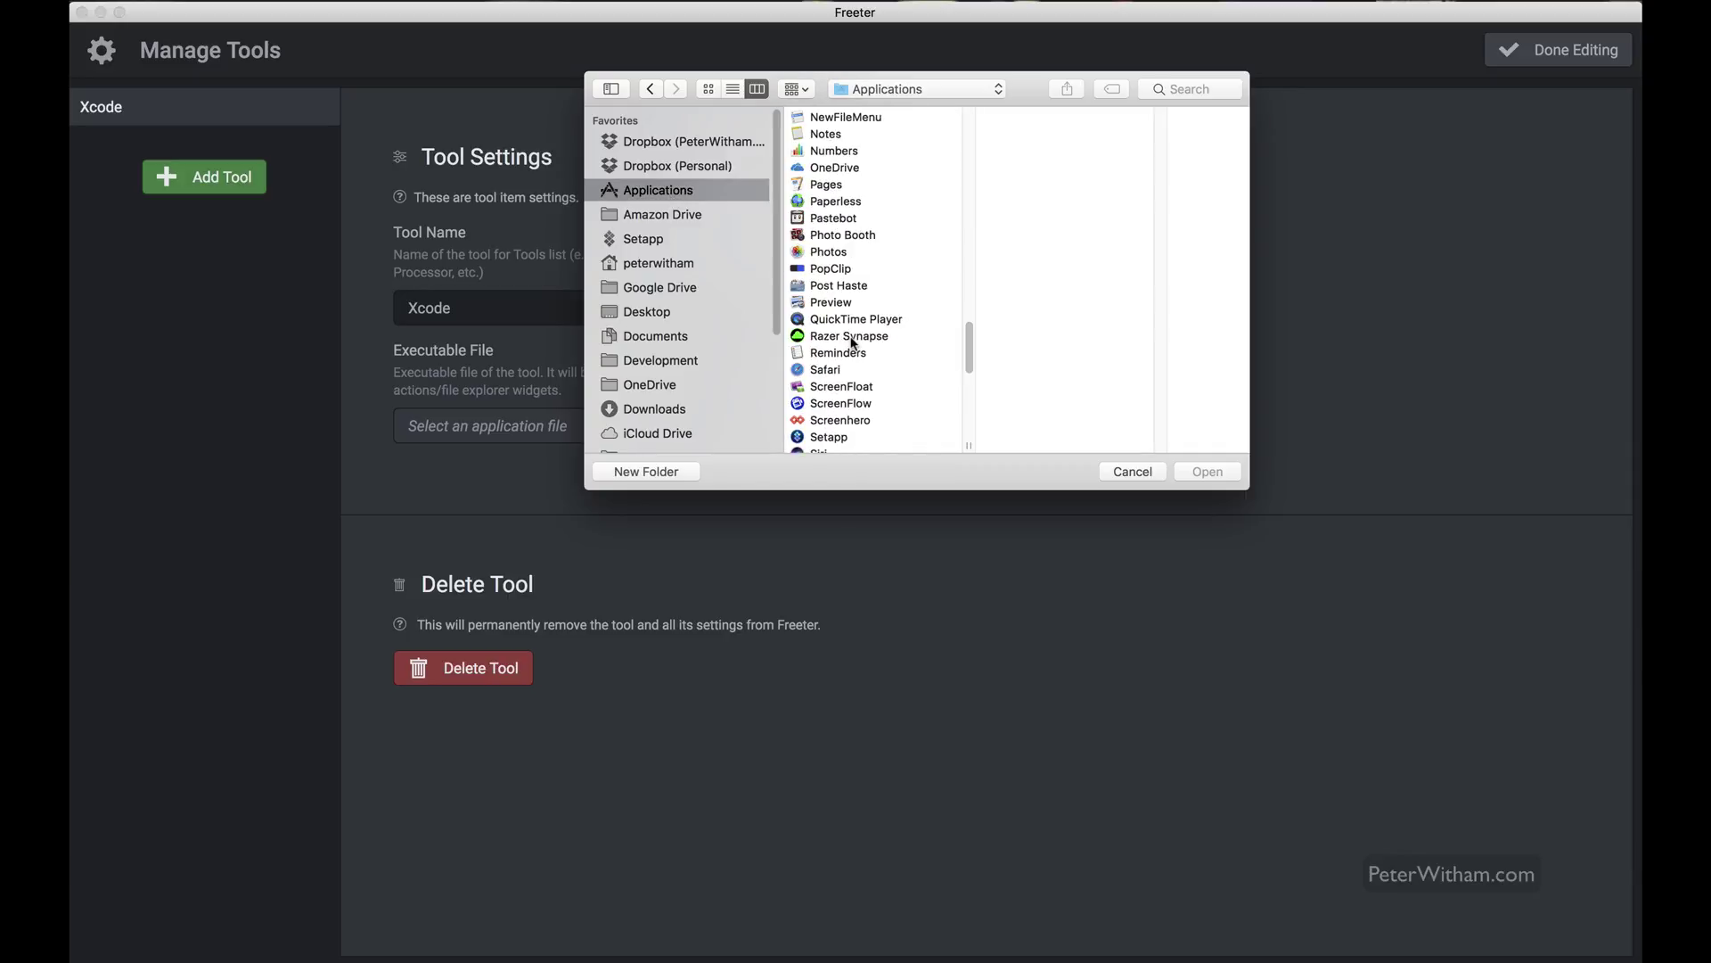
scroll(847, 357, "down", 10)
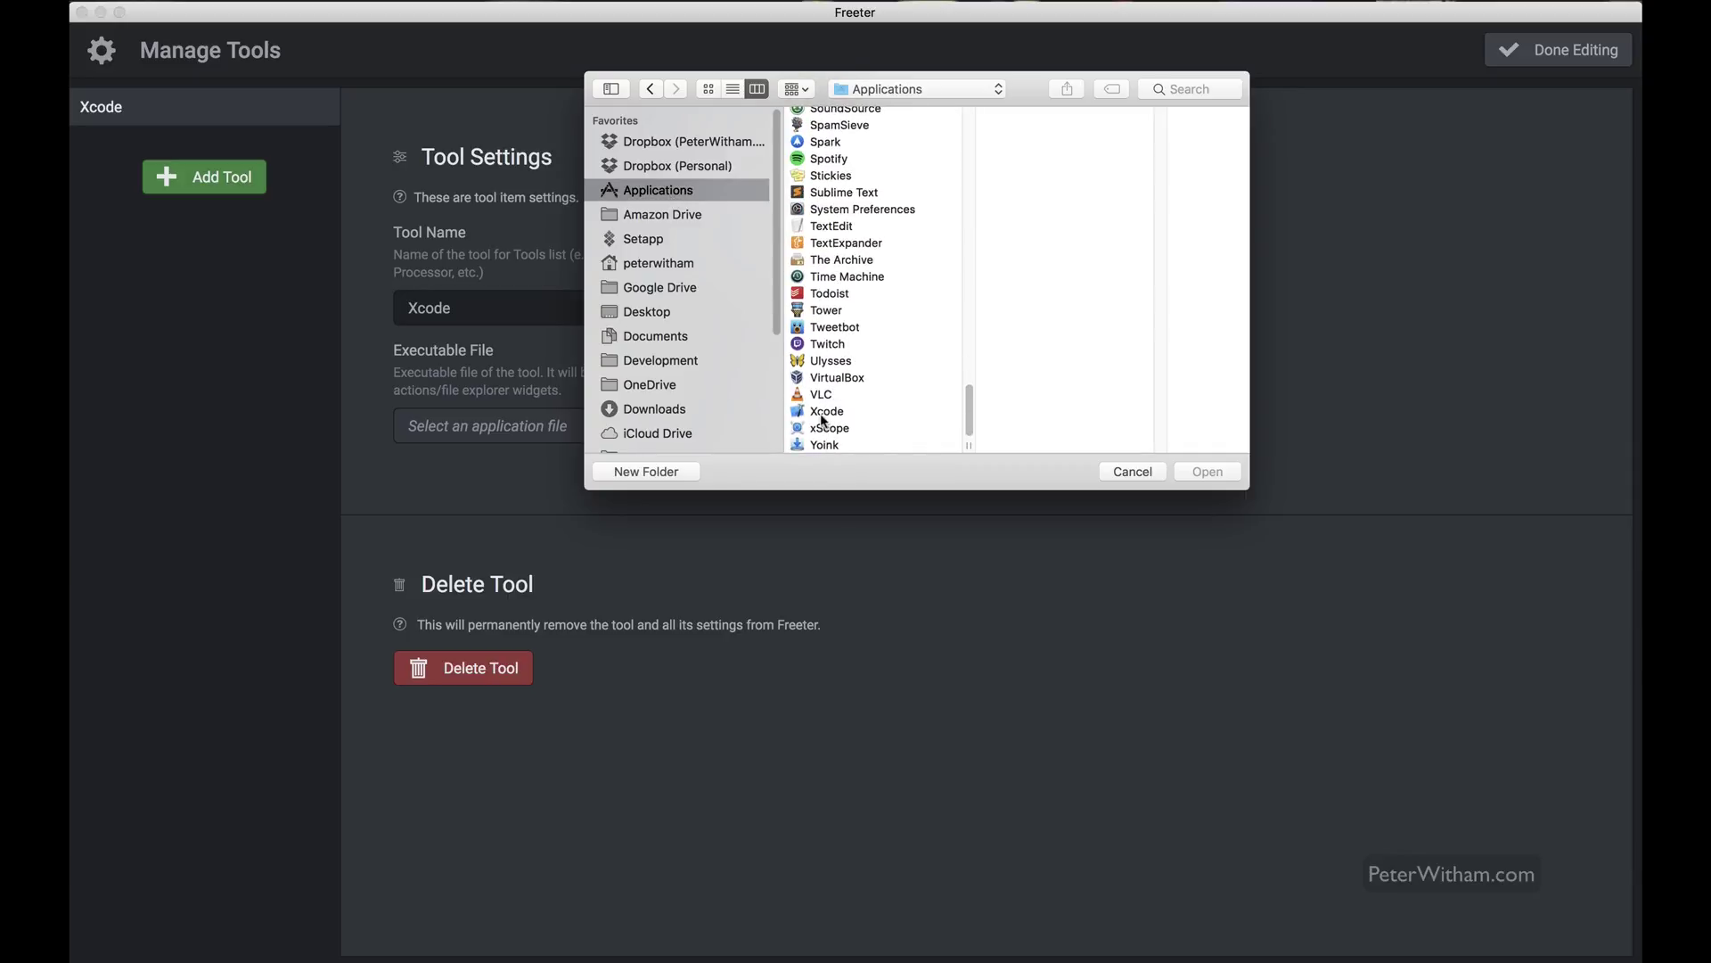
left_click(822, 412)
left_click(1203, 472)
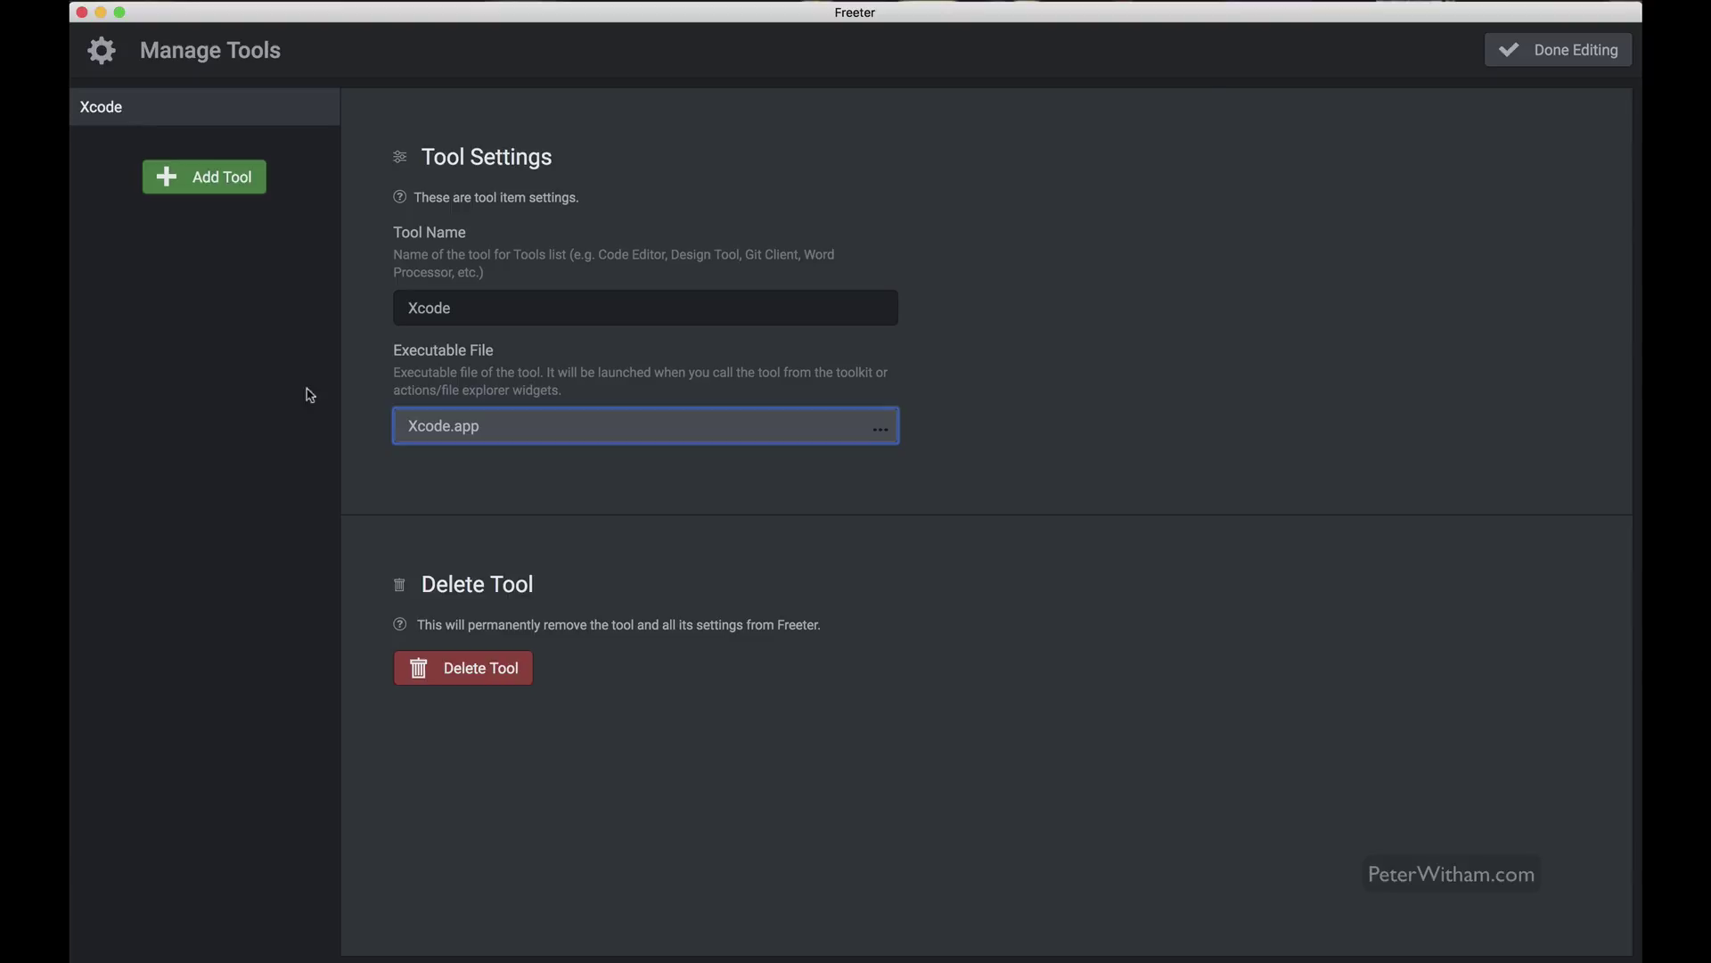
left_click(1522, 57)
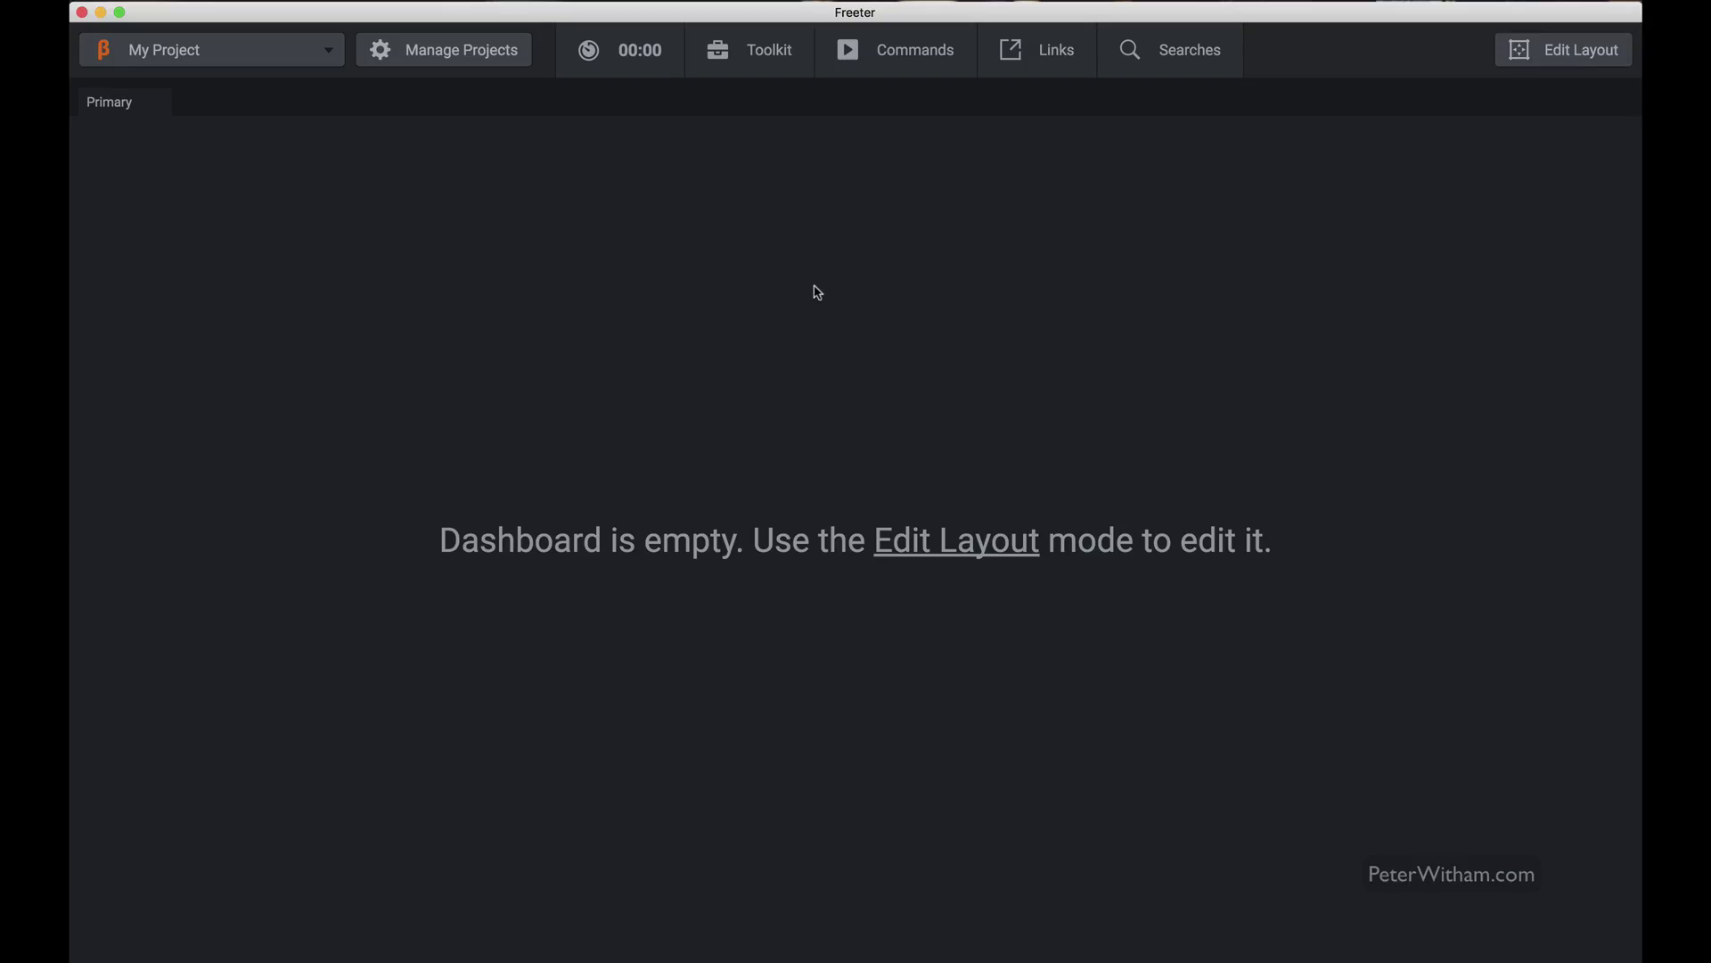
Step: Launch Xcode from the toolkit and switch back to Freeter
left_click(770, 68)
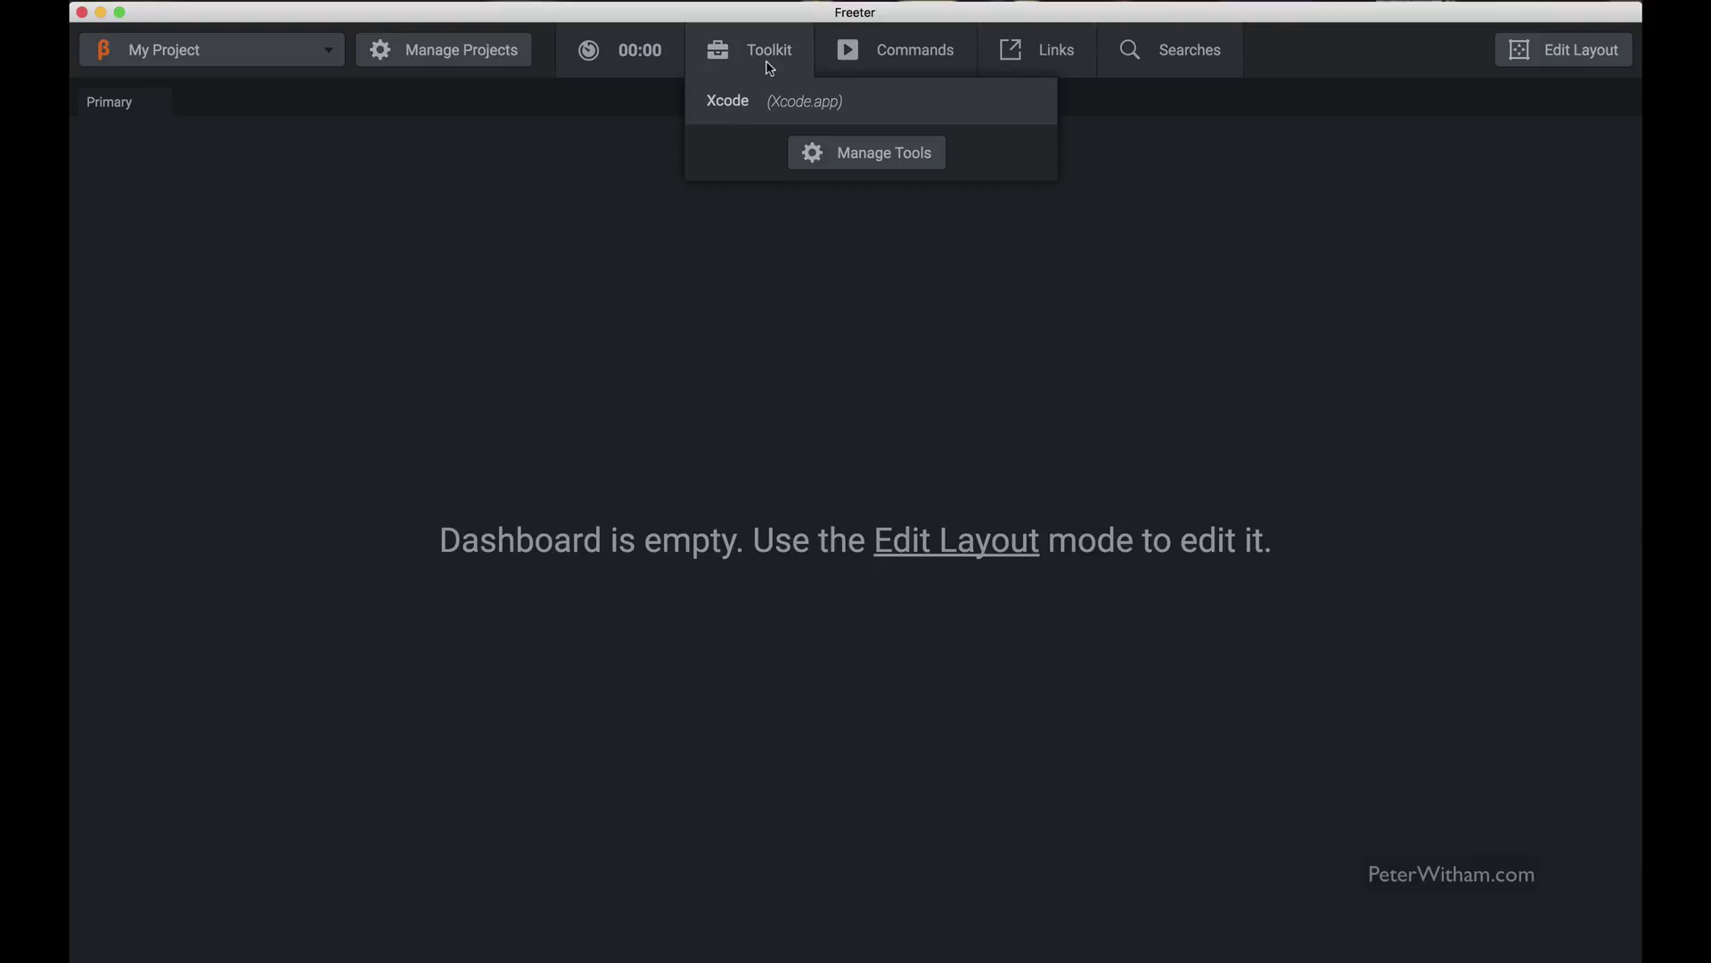
left_click(743, 103)
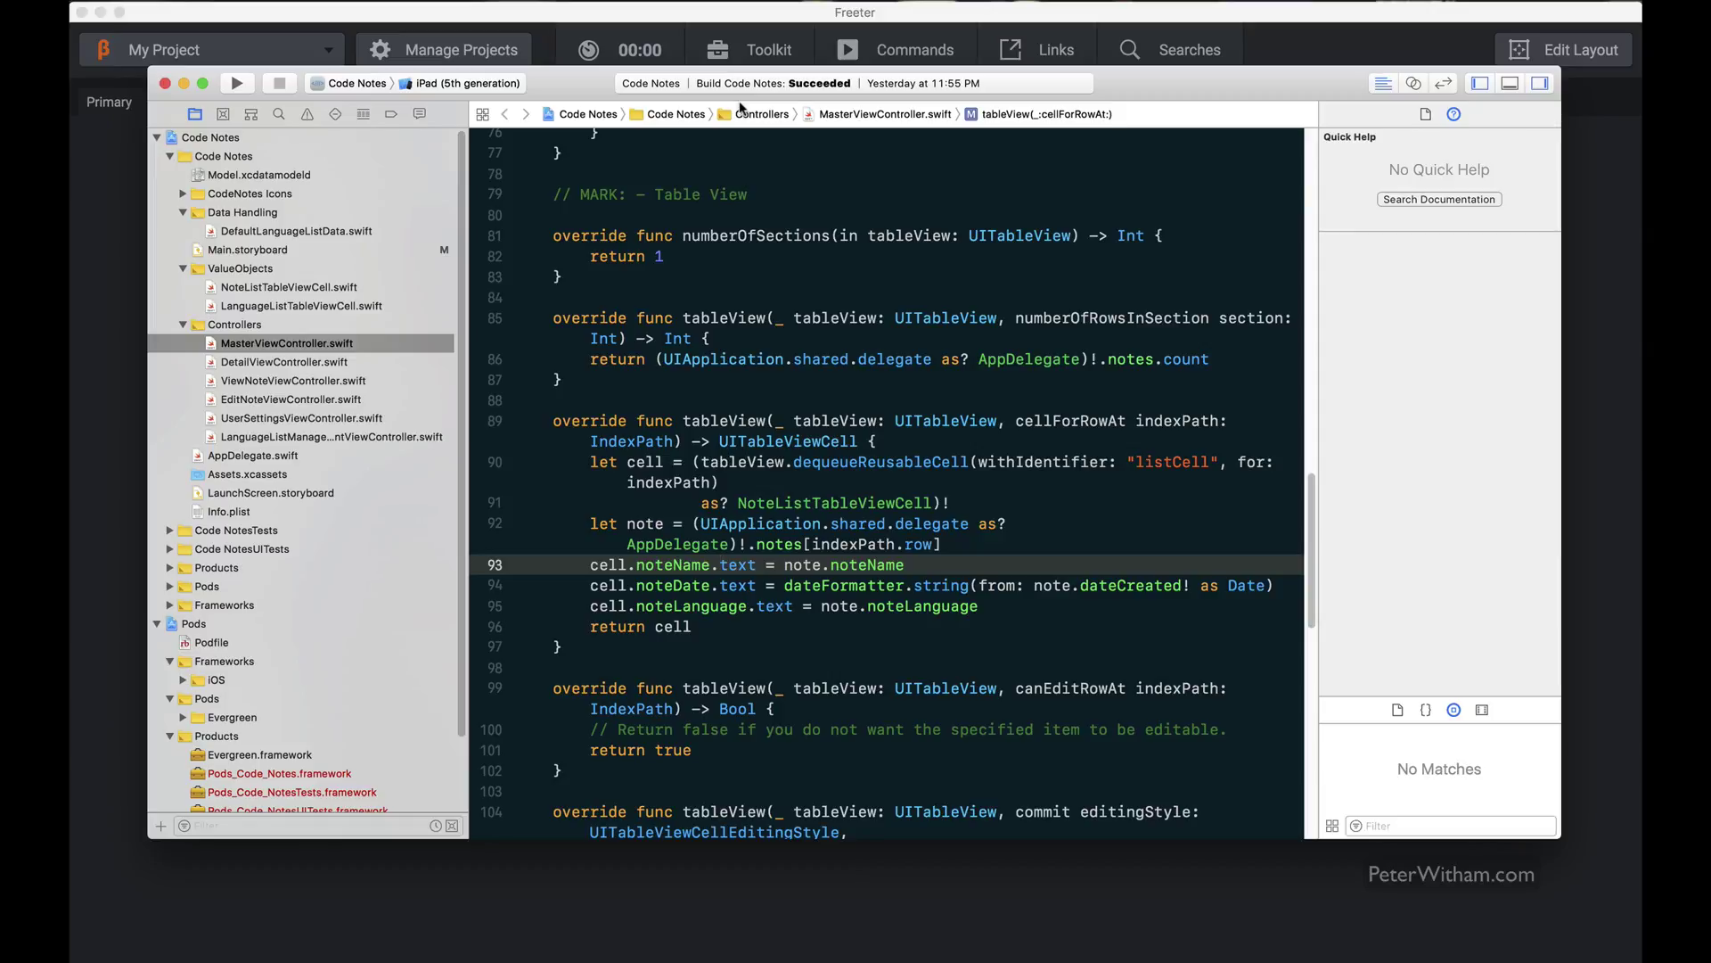
key("super+Tab")
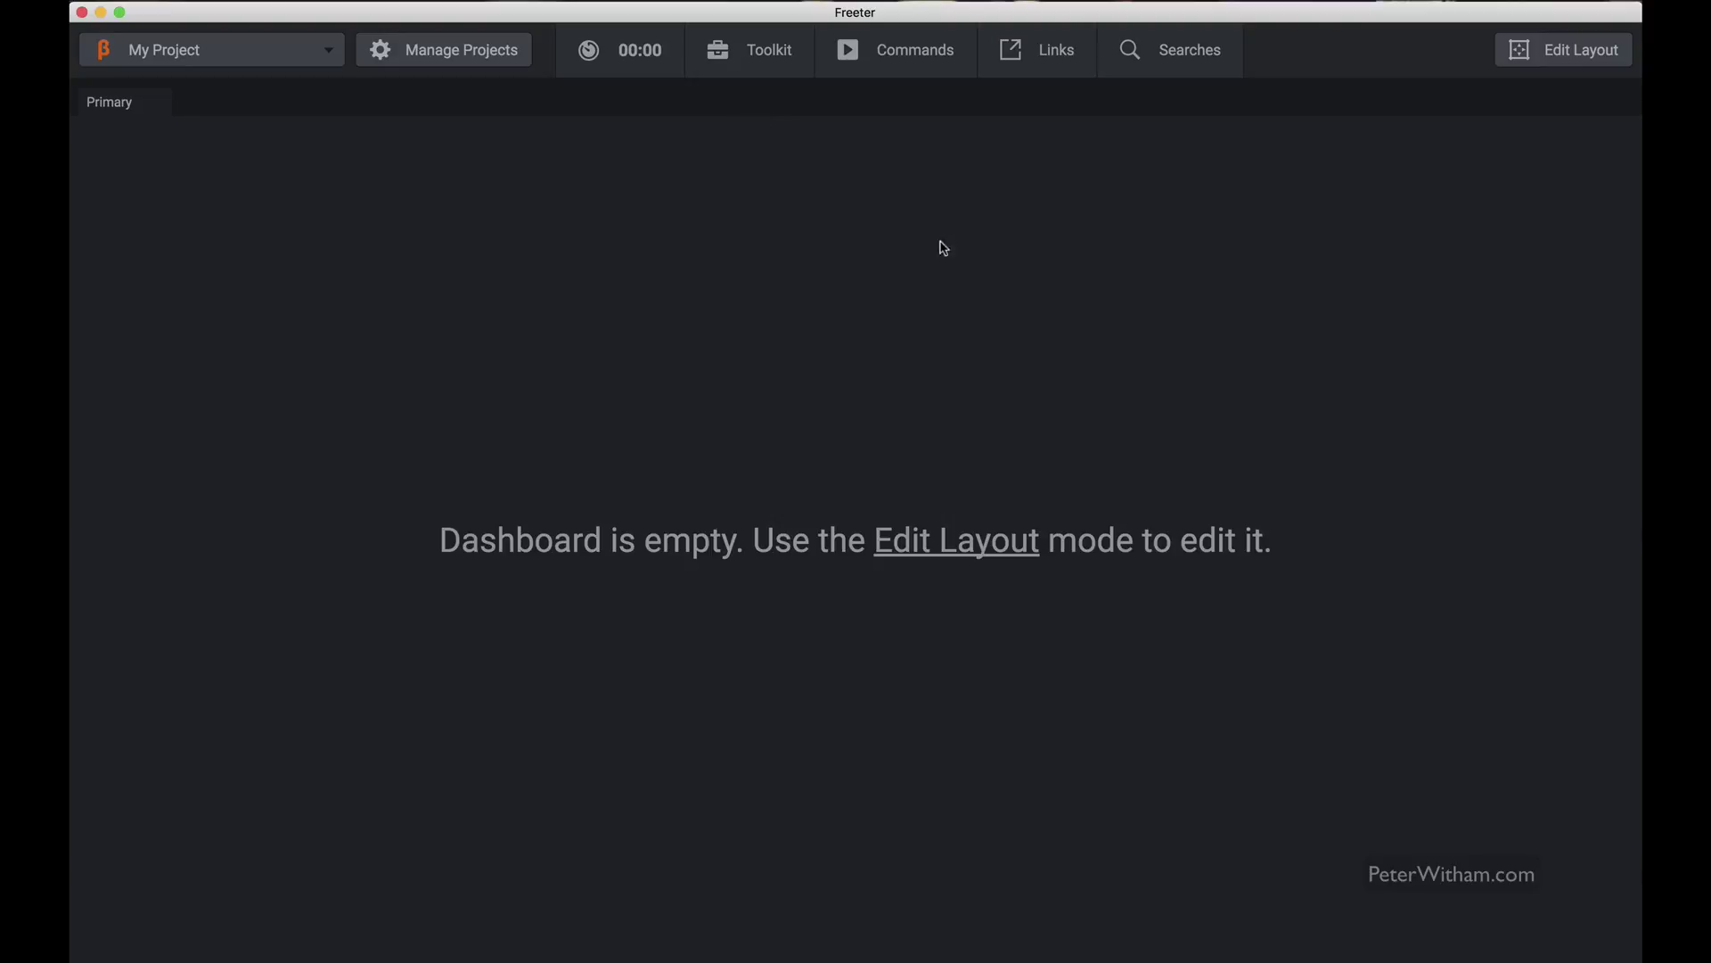
Step: Add a new link item to the empty links list and name it "My Website"
left_click(772, 55)
mouse_move(922, 69)
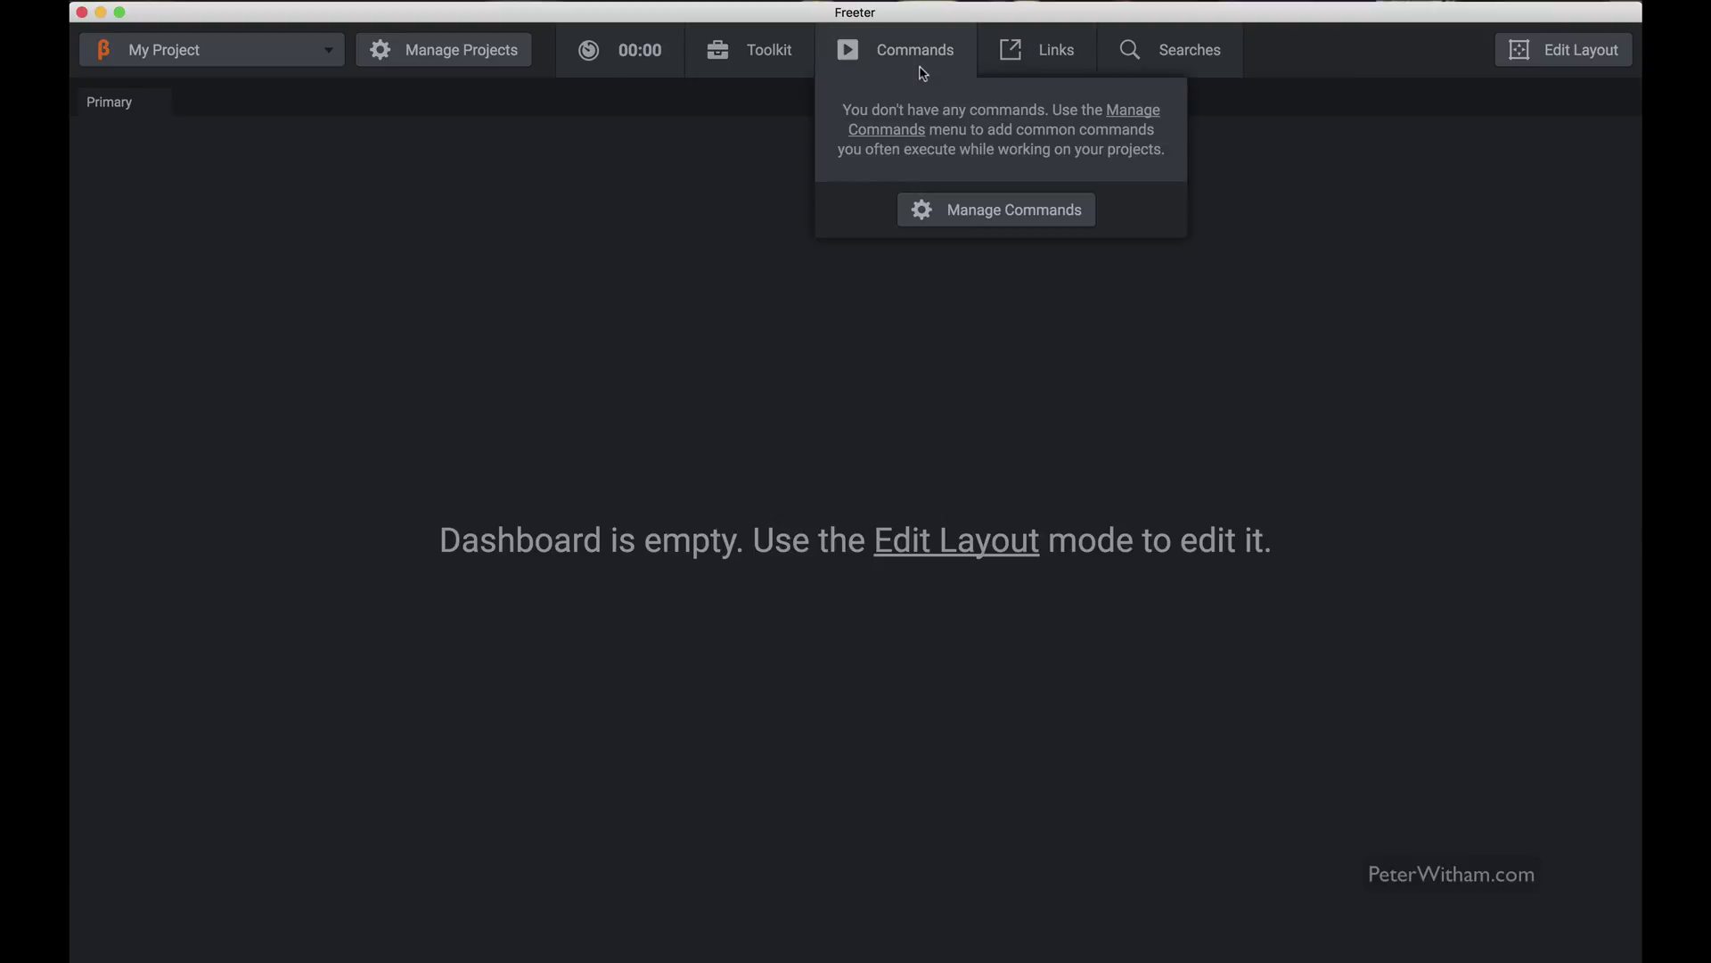
mouse_move(1037, 60)
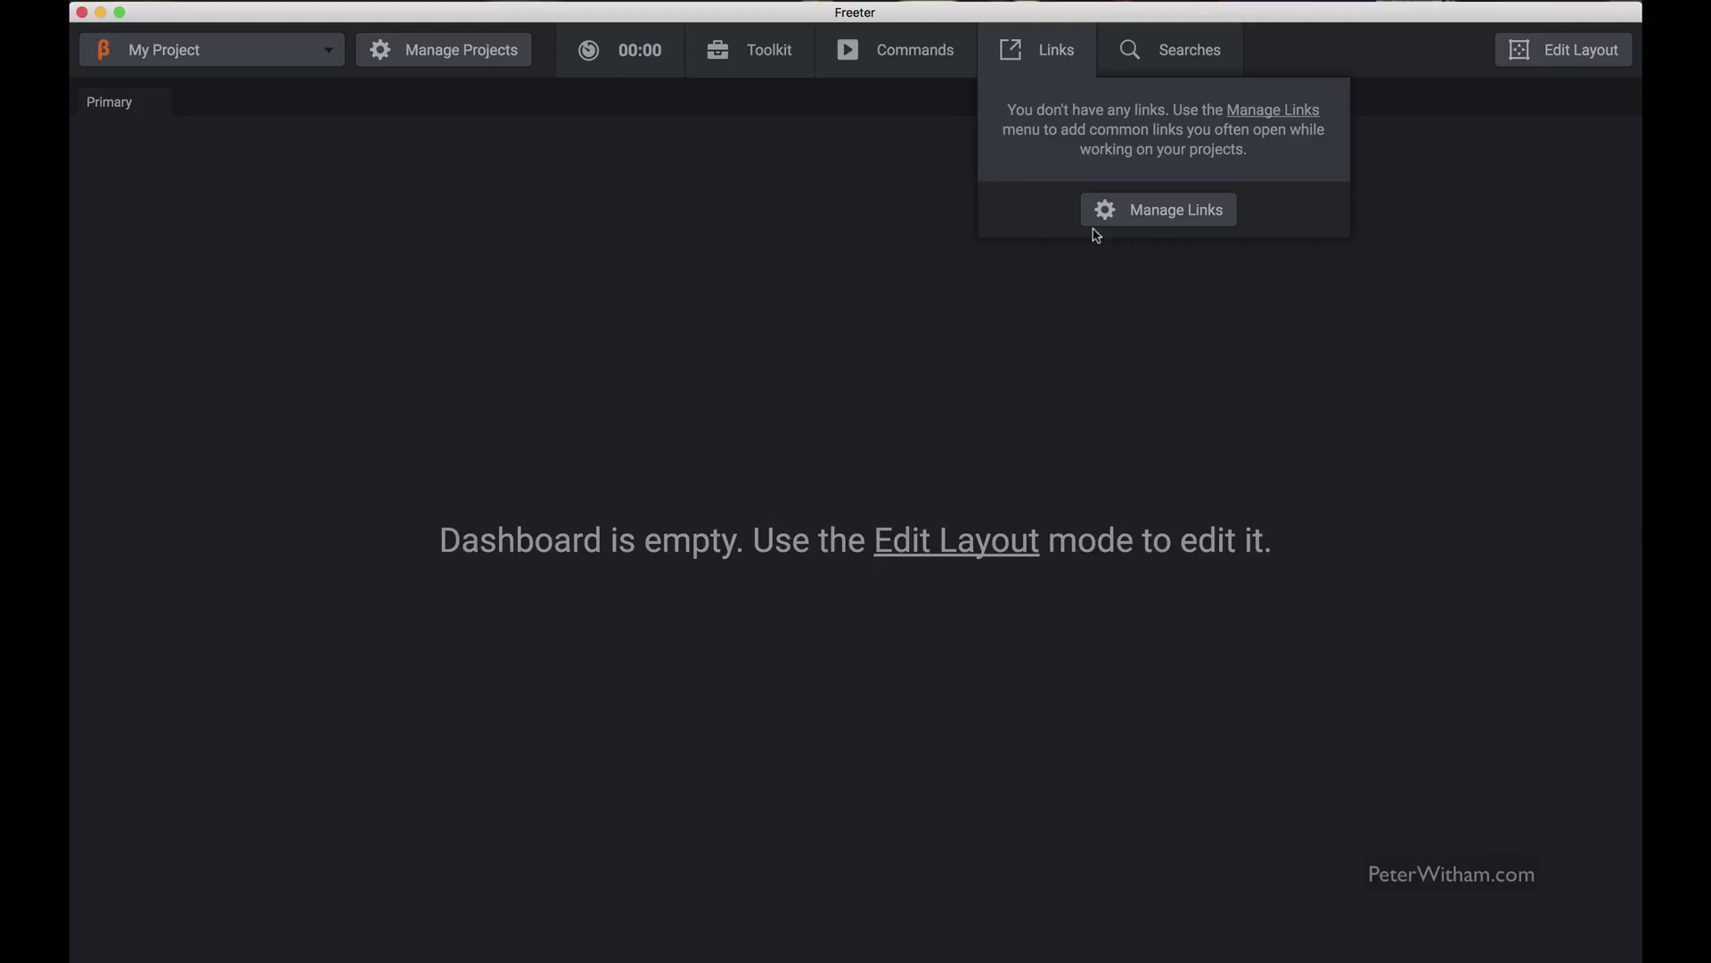
left_click(1167, 210)
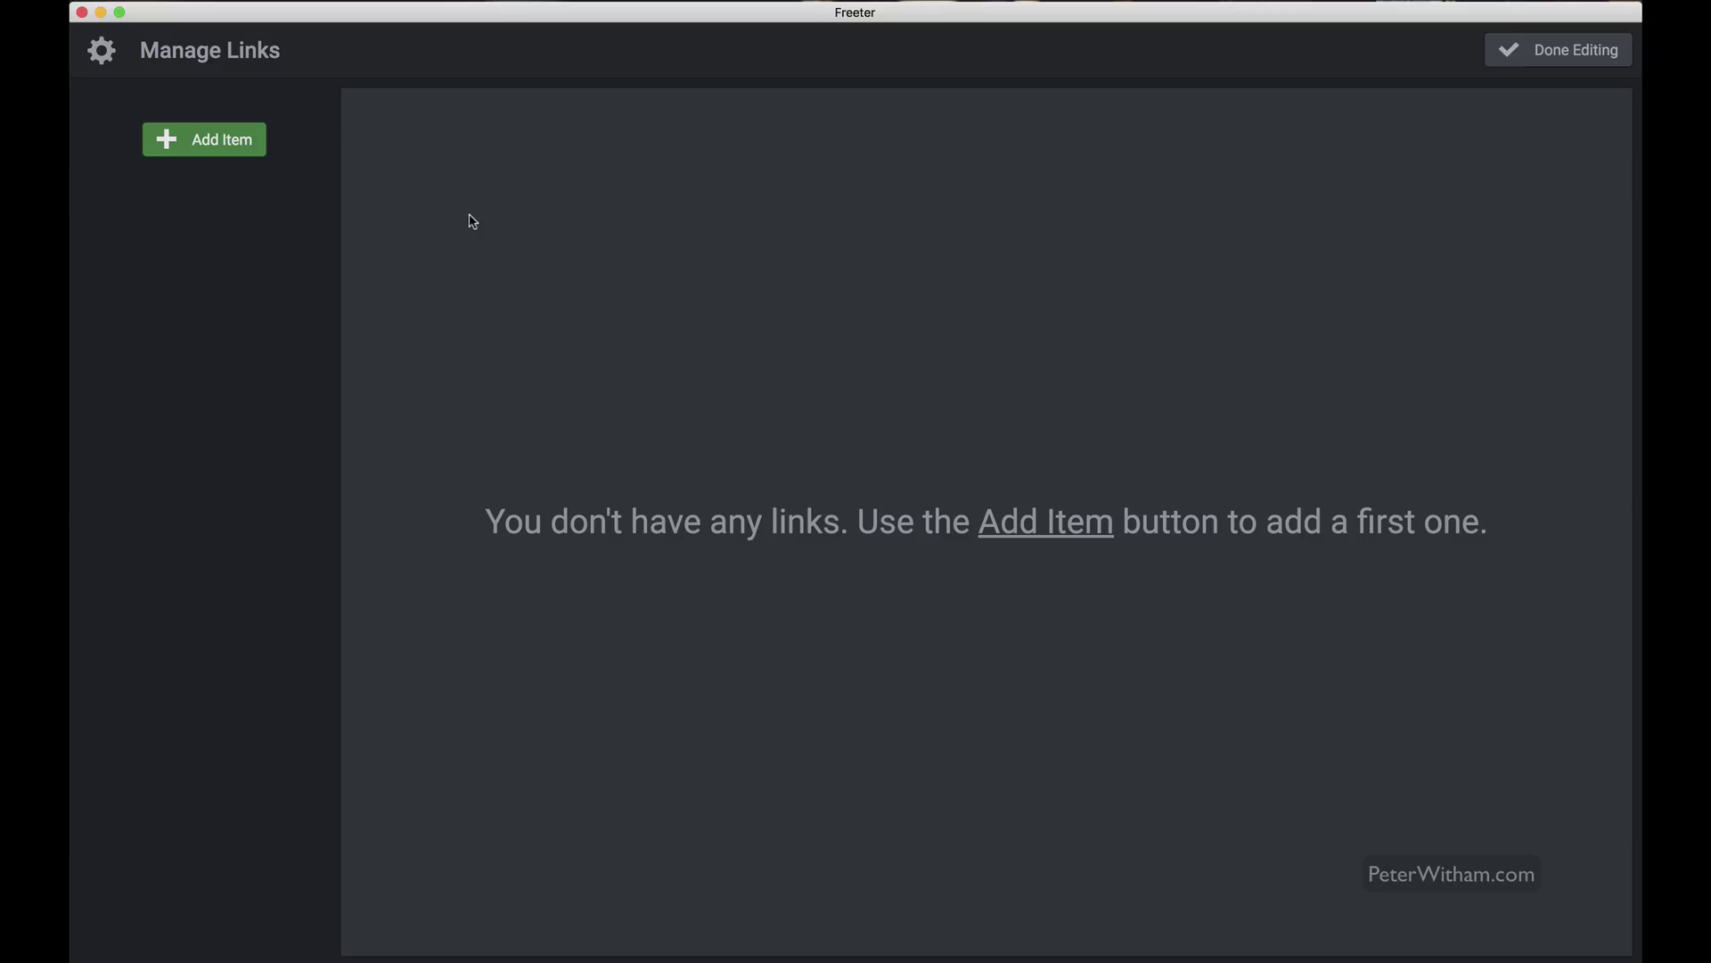
left_click(211, 145)
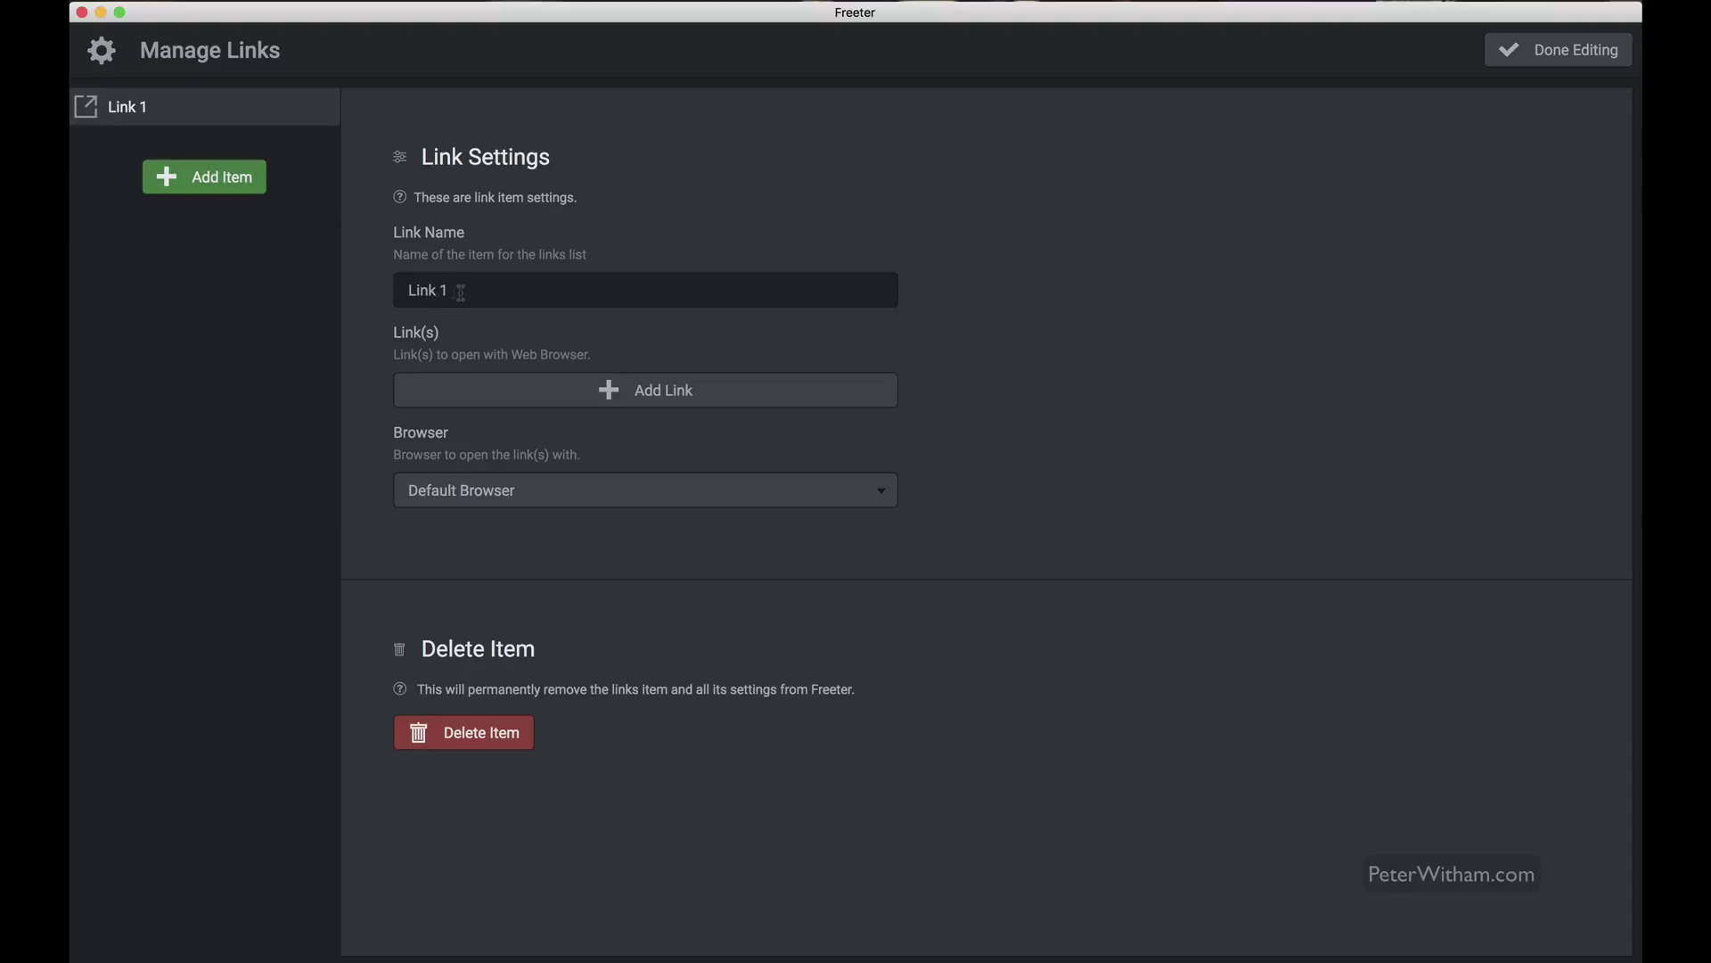
left_click_drag(461, 291, 313, 279)
type("My Website")
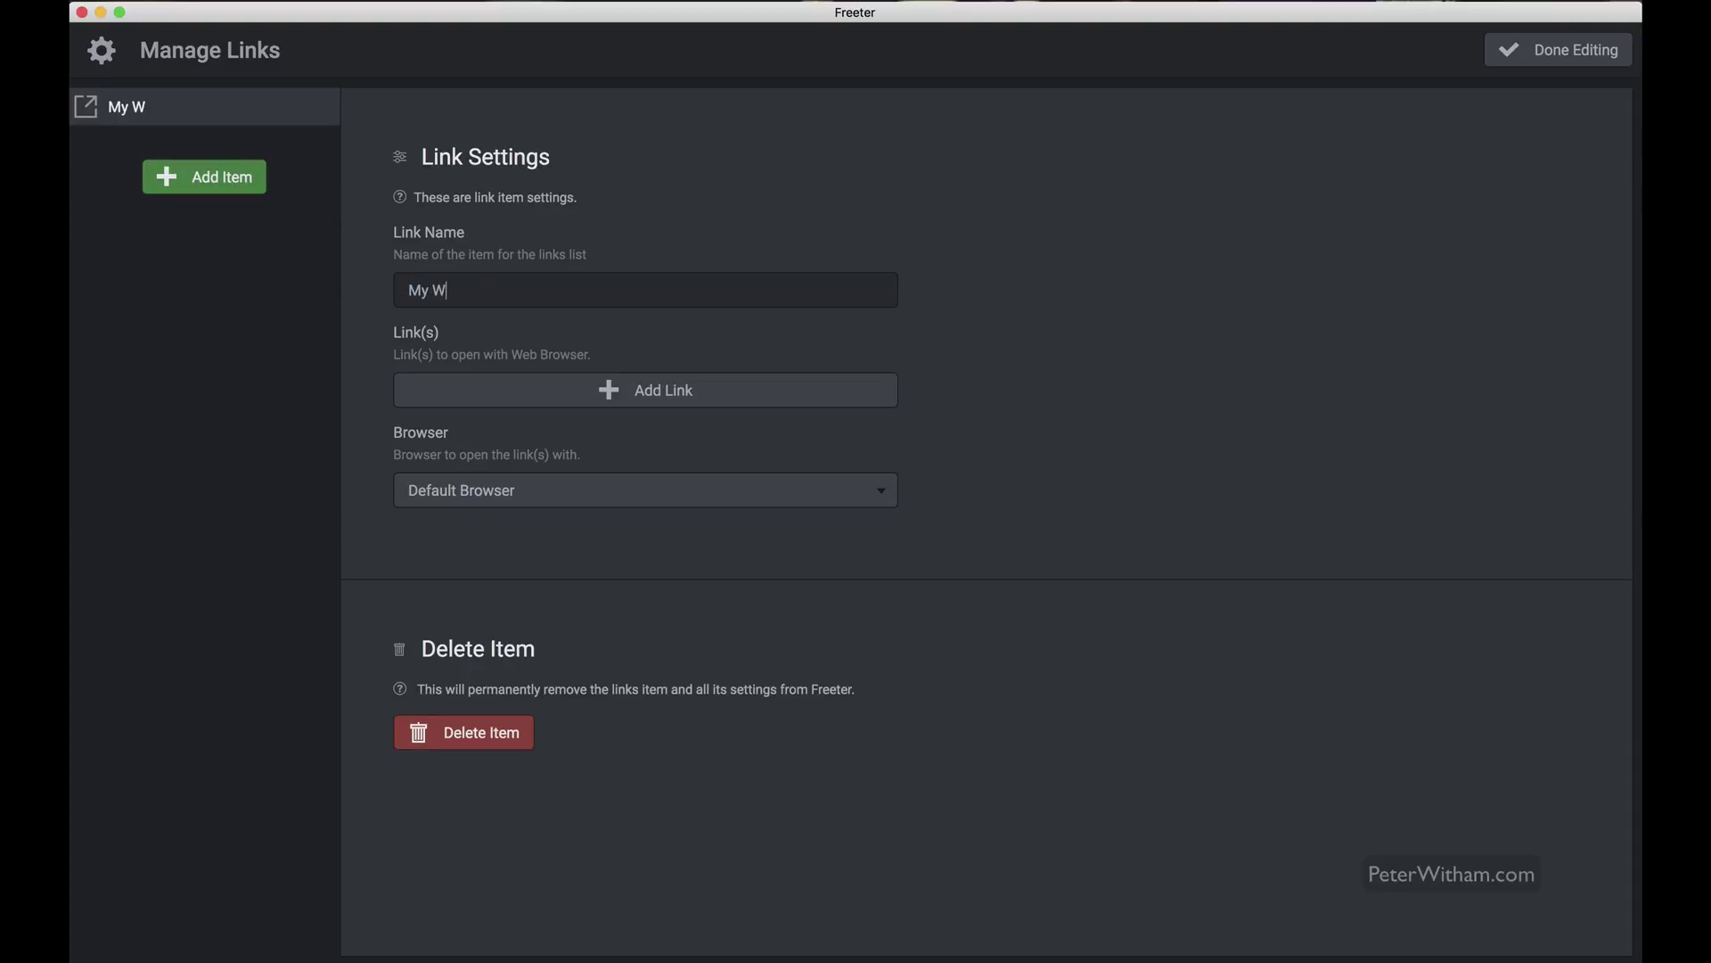
left_click(619, 403)
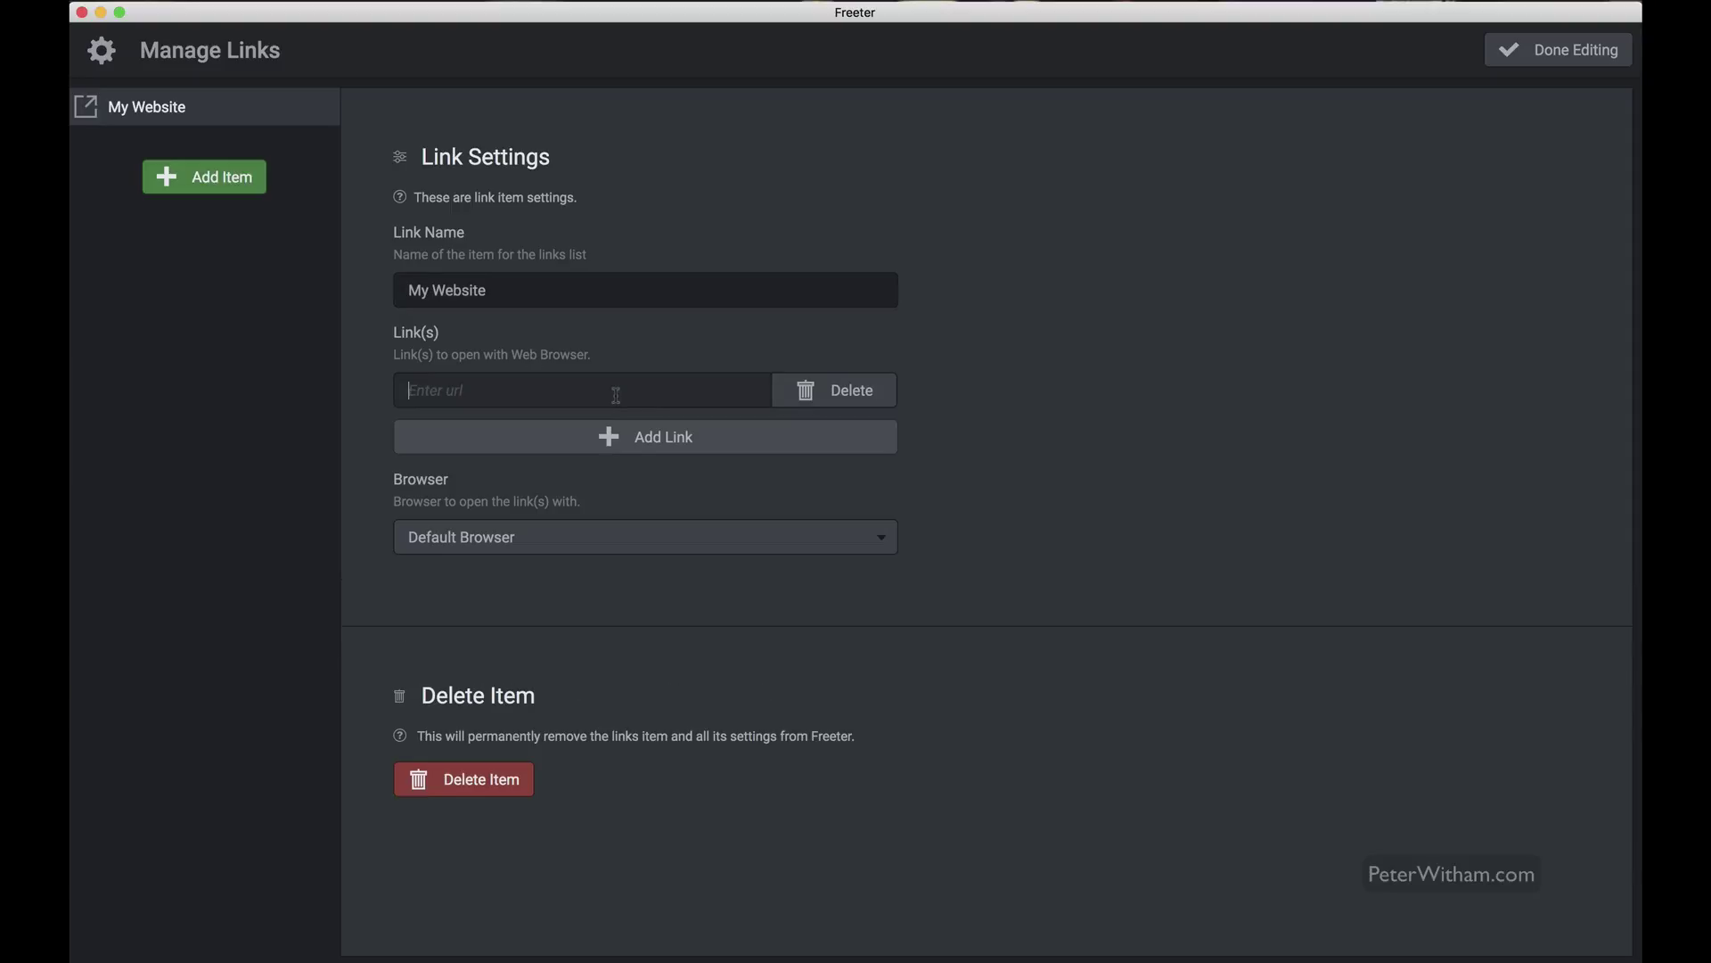
type("https://peterwitham.com")
left_click(508, 544)
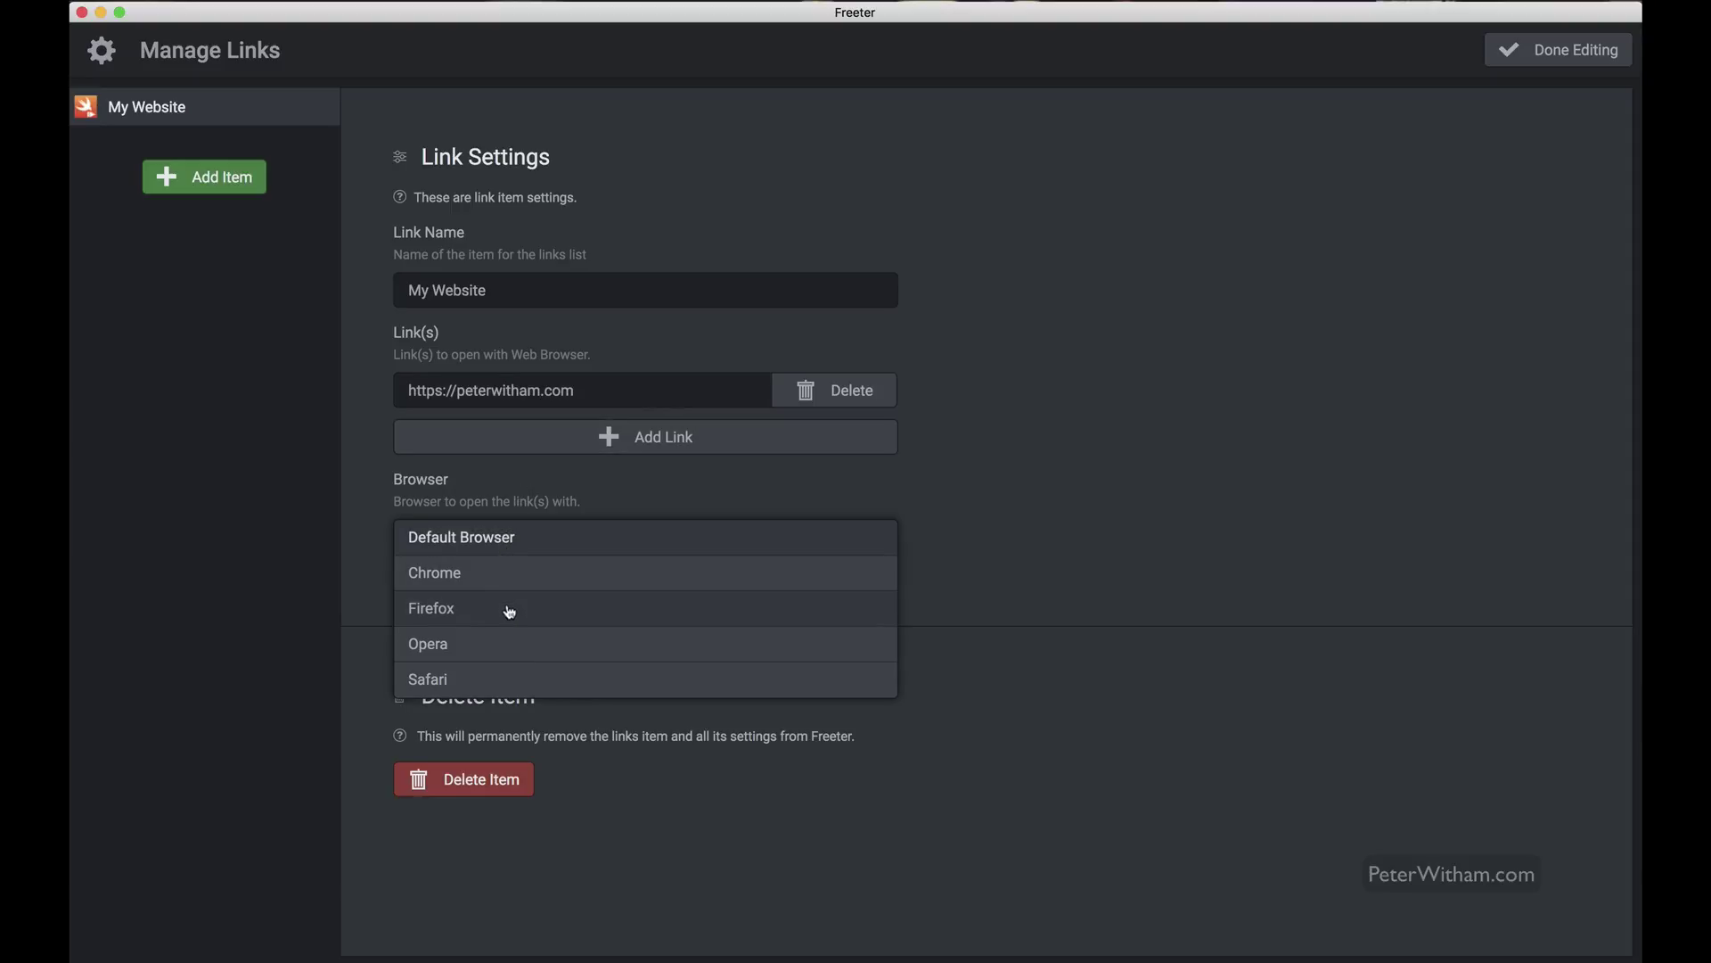
left_click(510, 576)
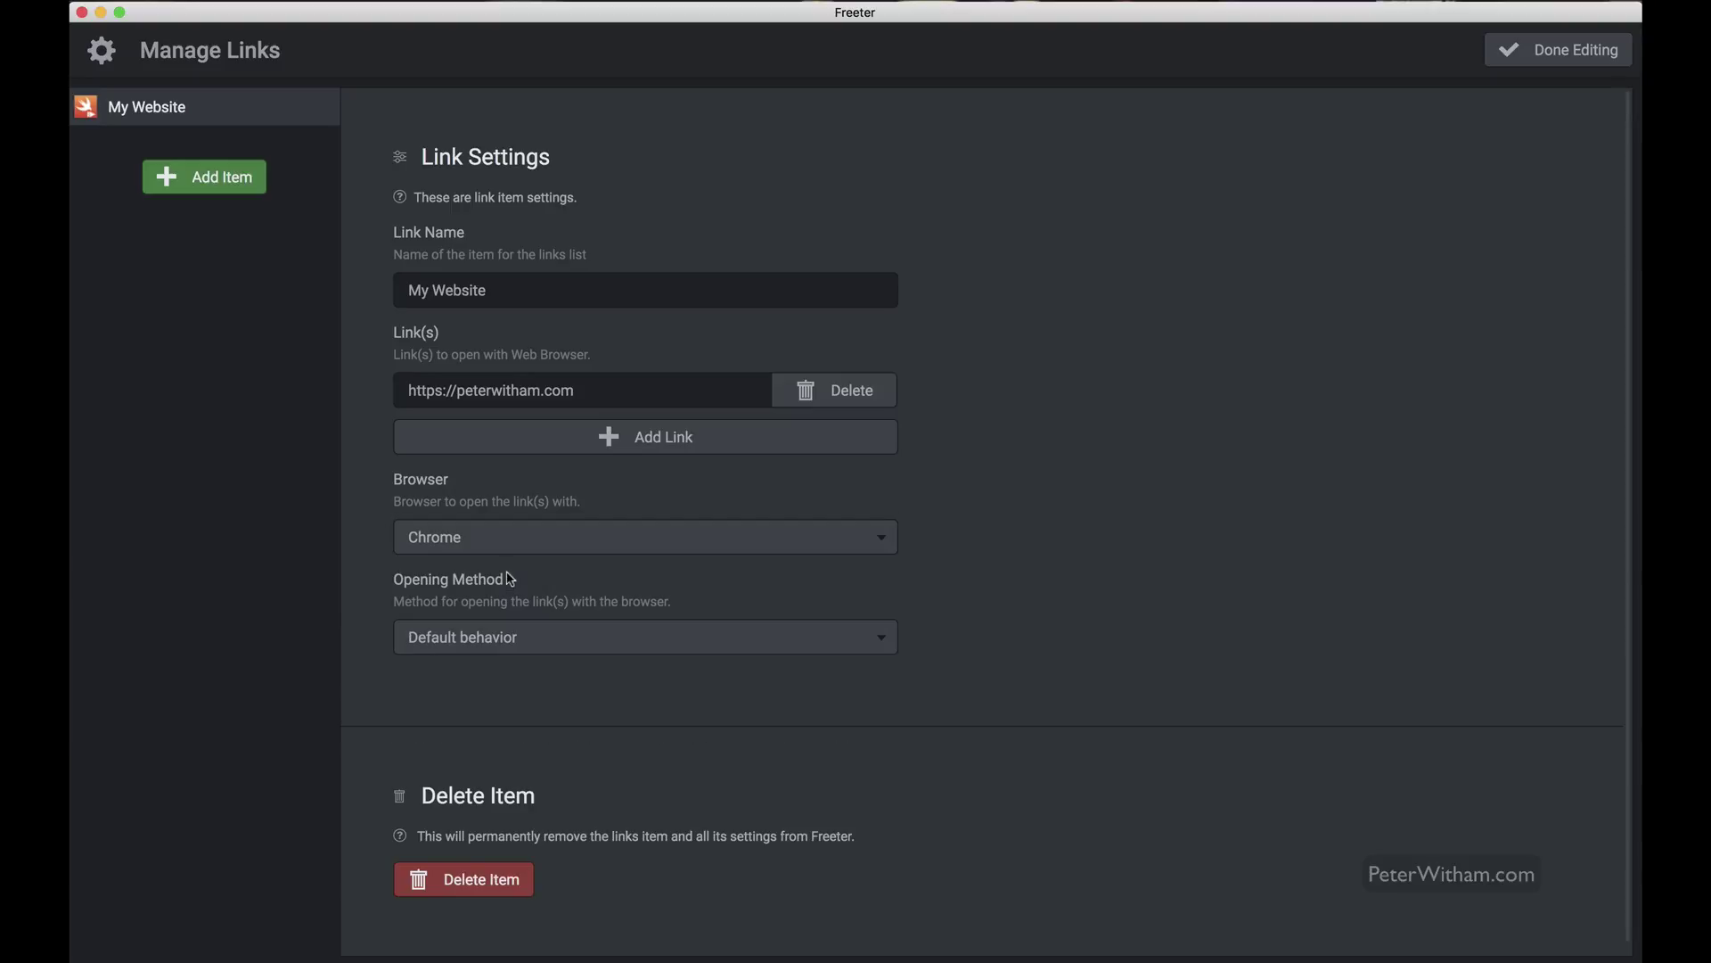
left_click(599, 641)
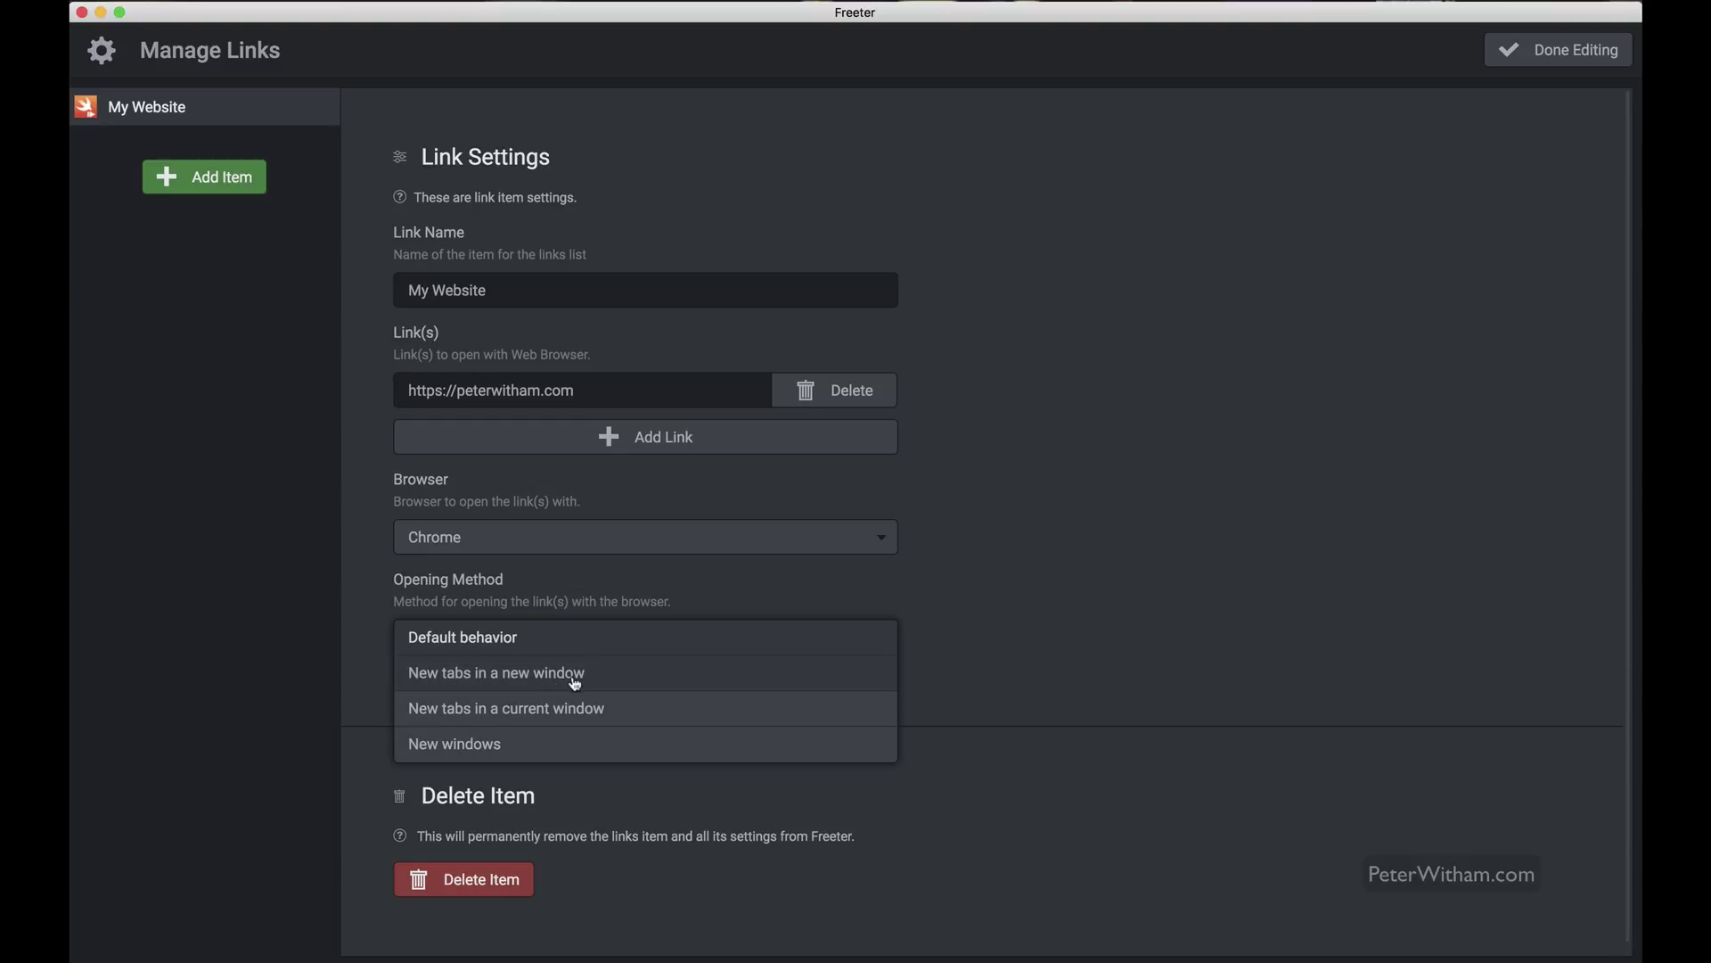
left_click(583, 642)
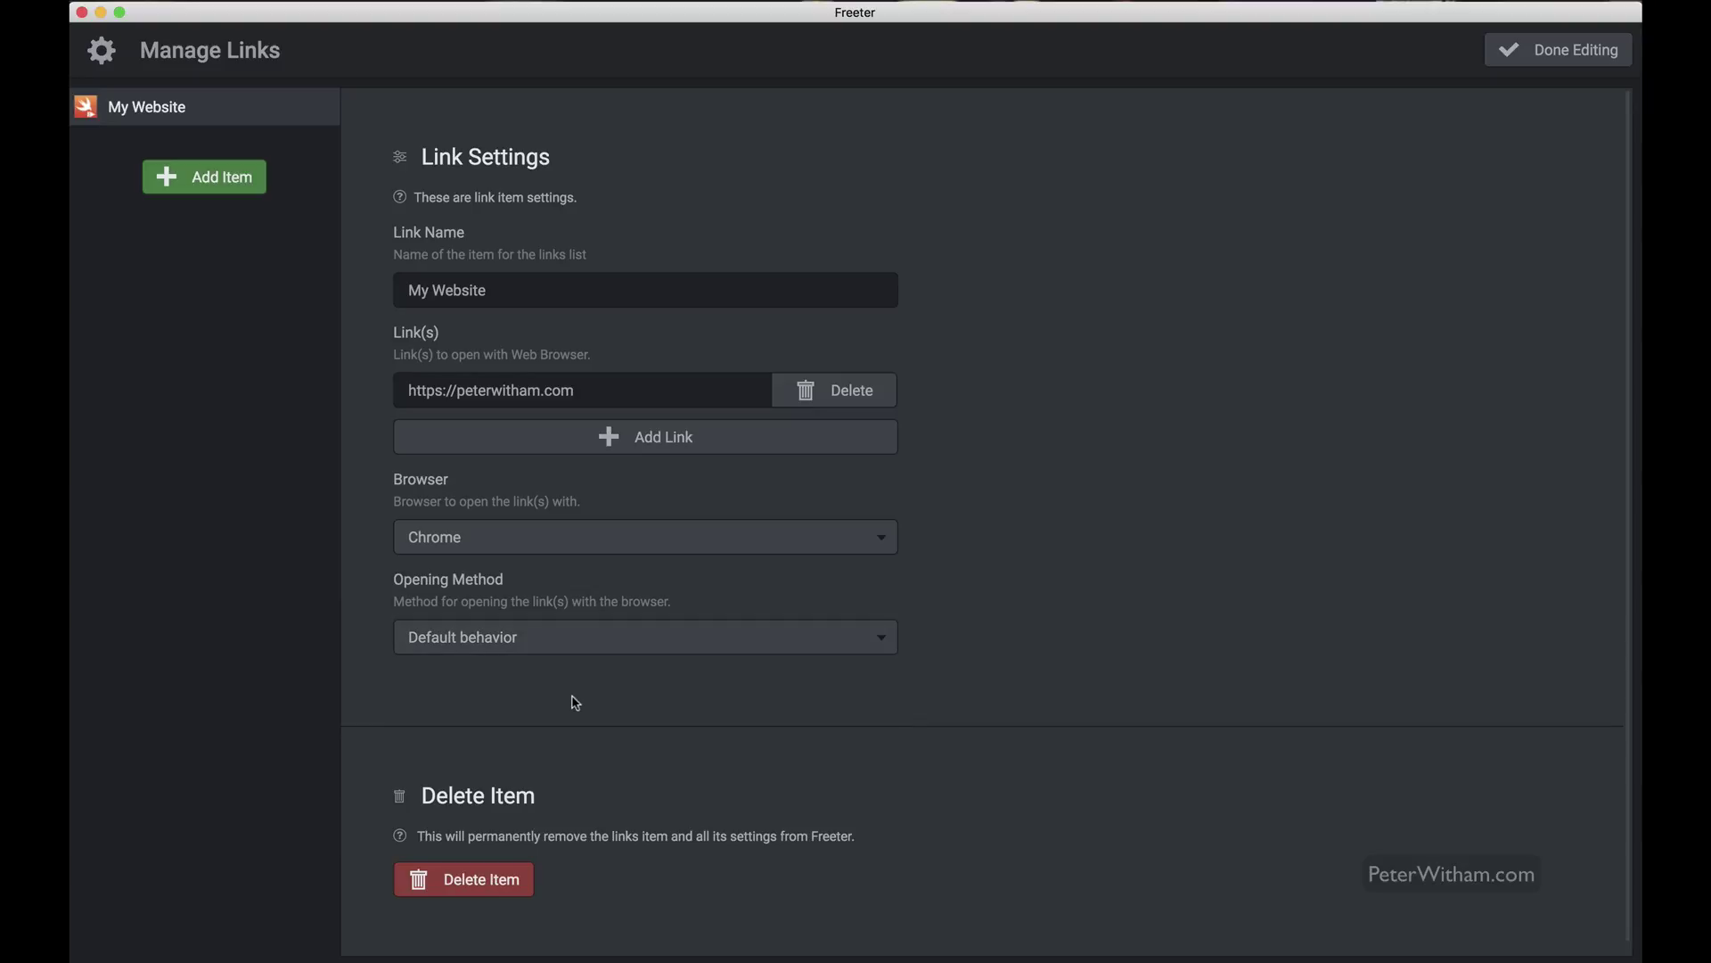
left_click(1516, 54)
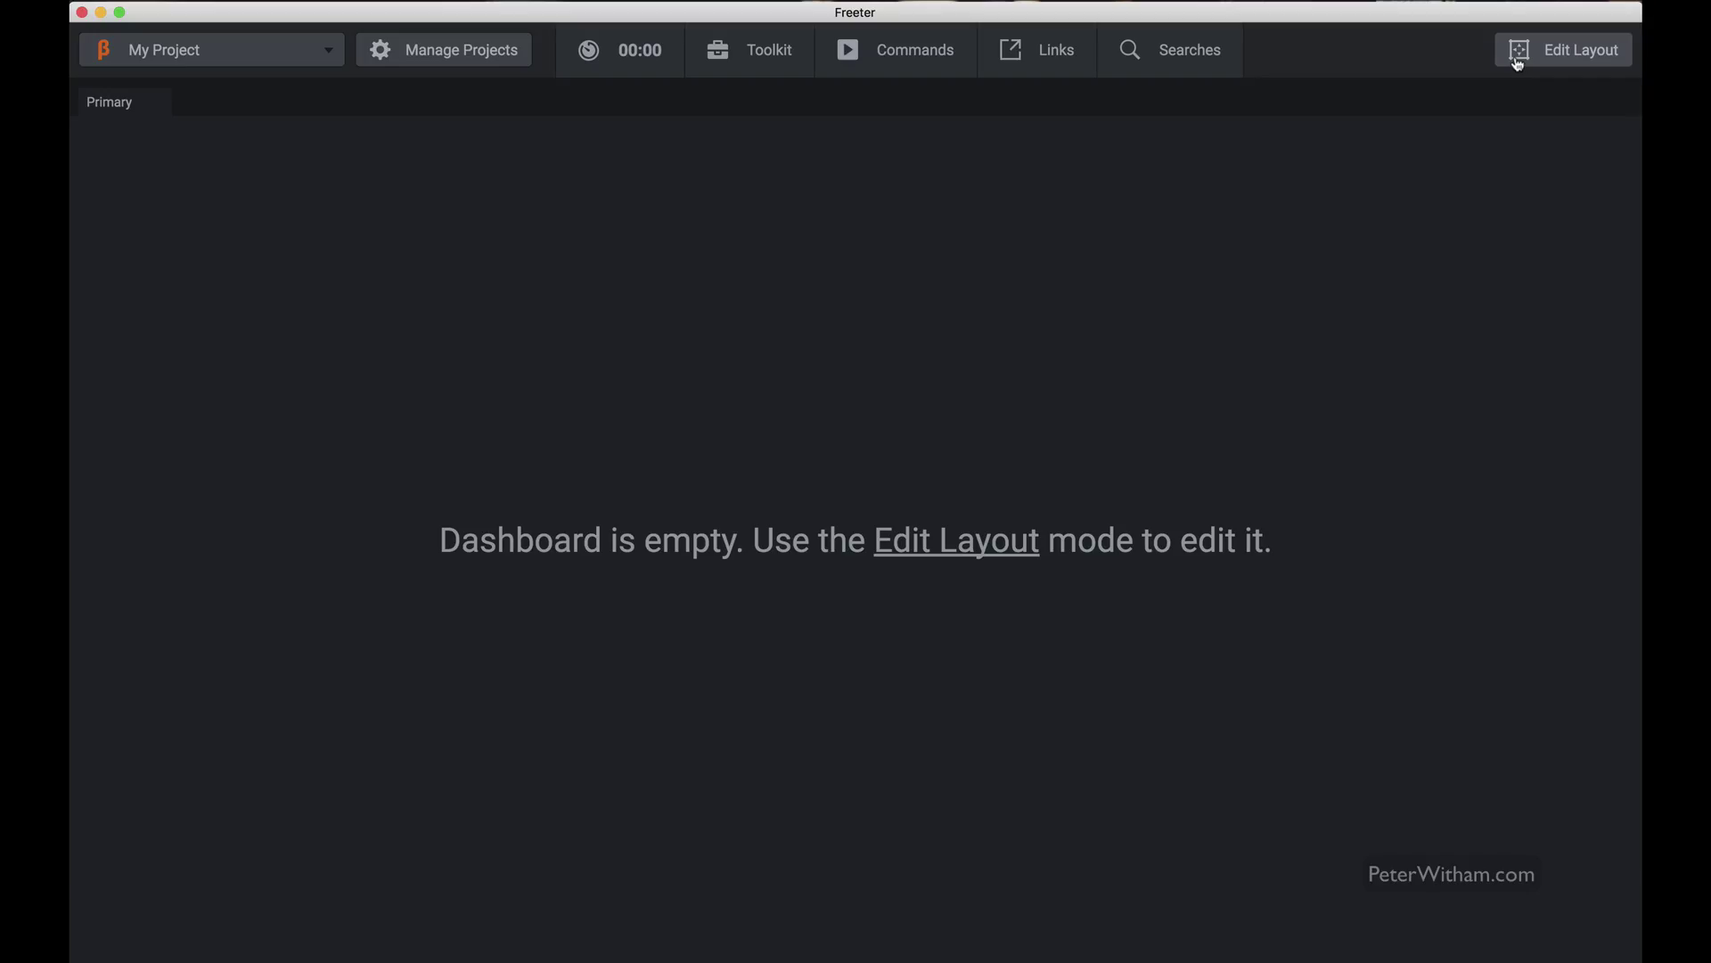
Step: Open the My Website link from the links list to view the page in the browser, and switch back to Freeter
left_click(1047, 59)
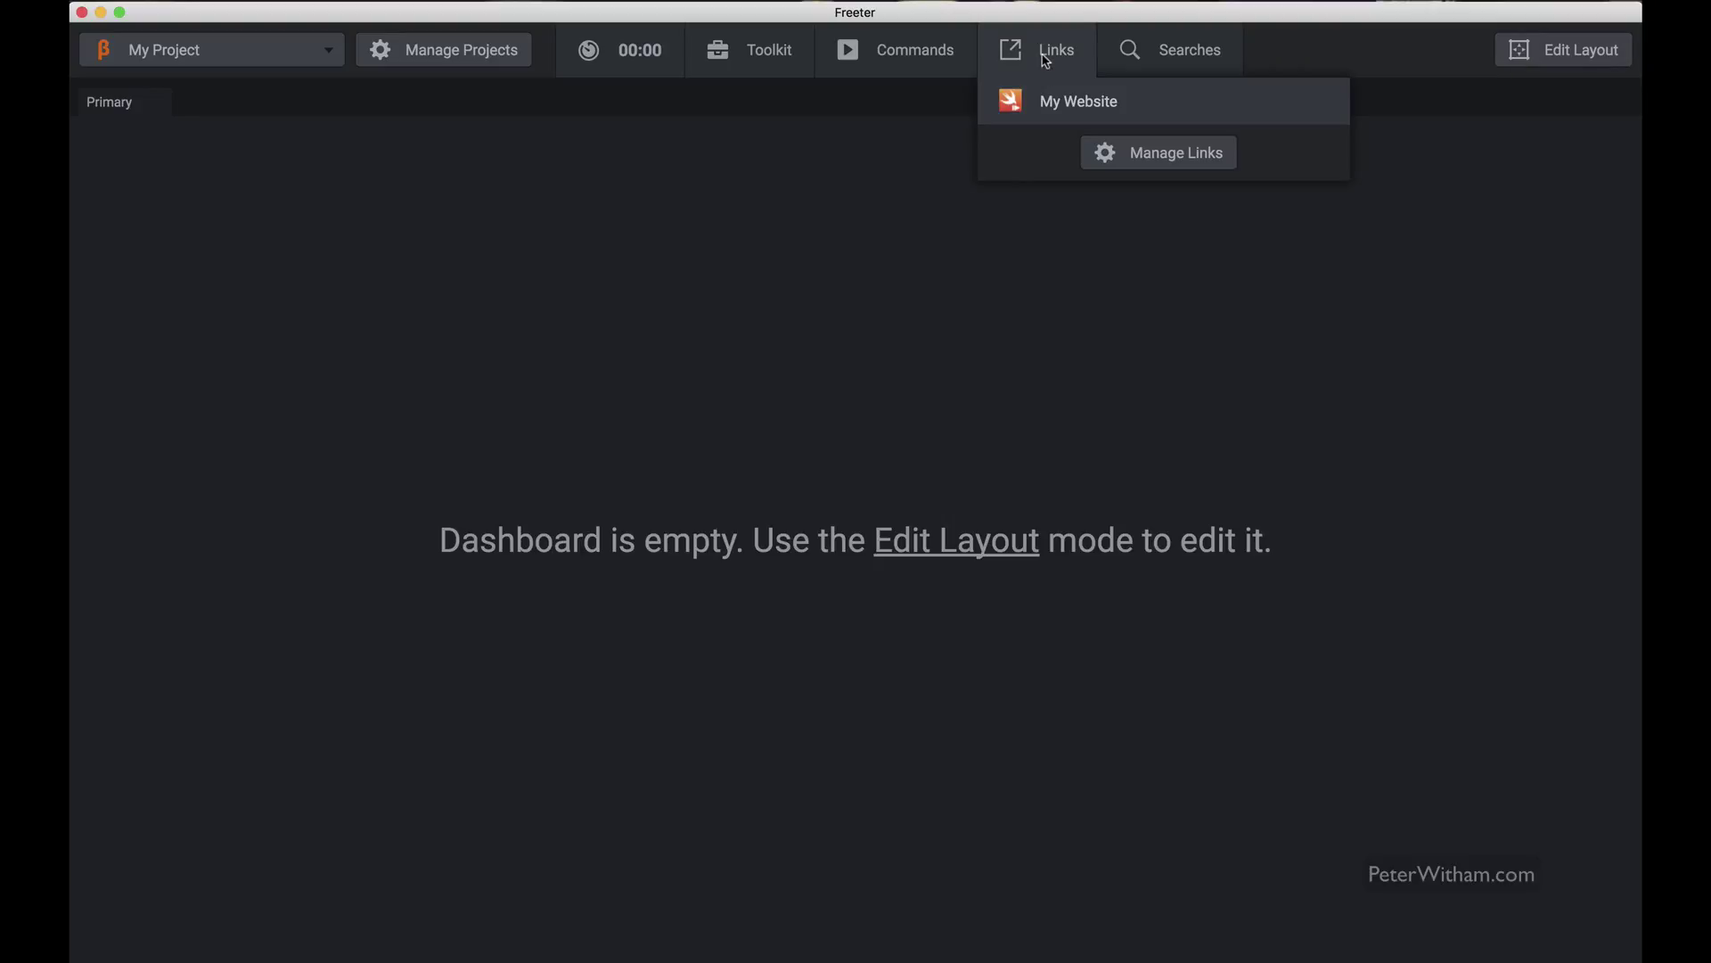
left_click(1097, 110)
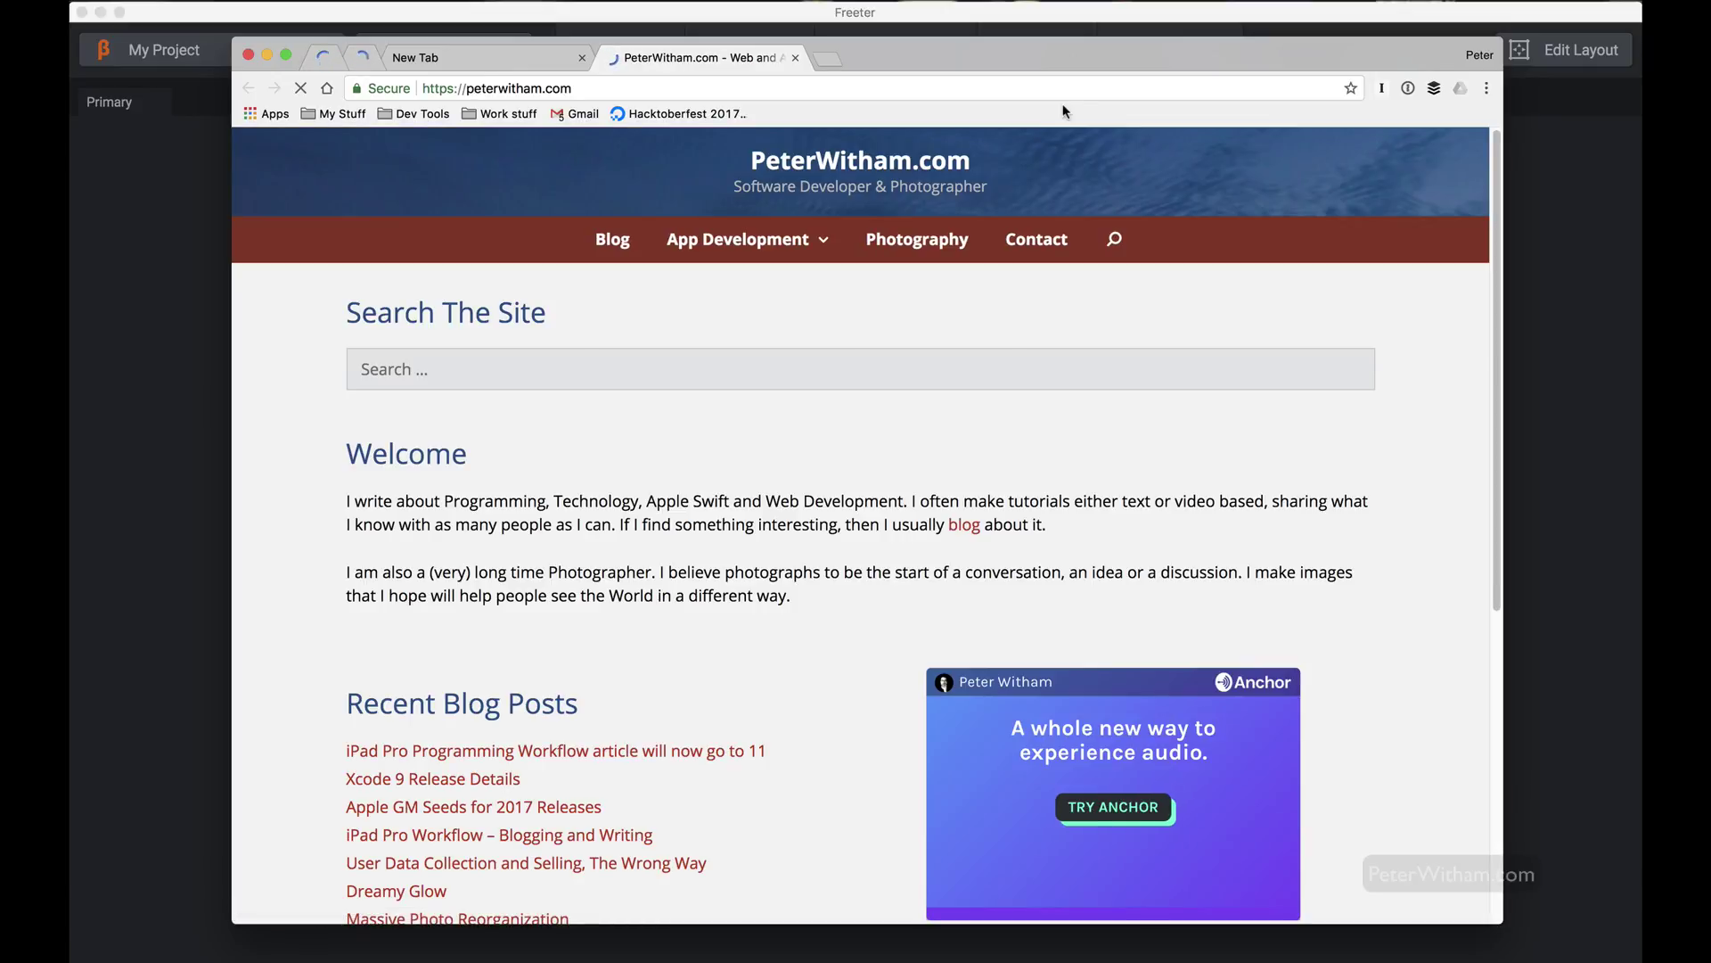
scroll(750, 491, "down", 1)
scroll(750, 490, "up", 1)
key("super+Tab")
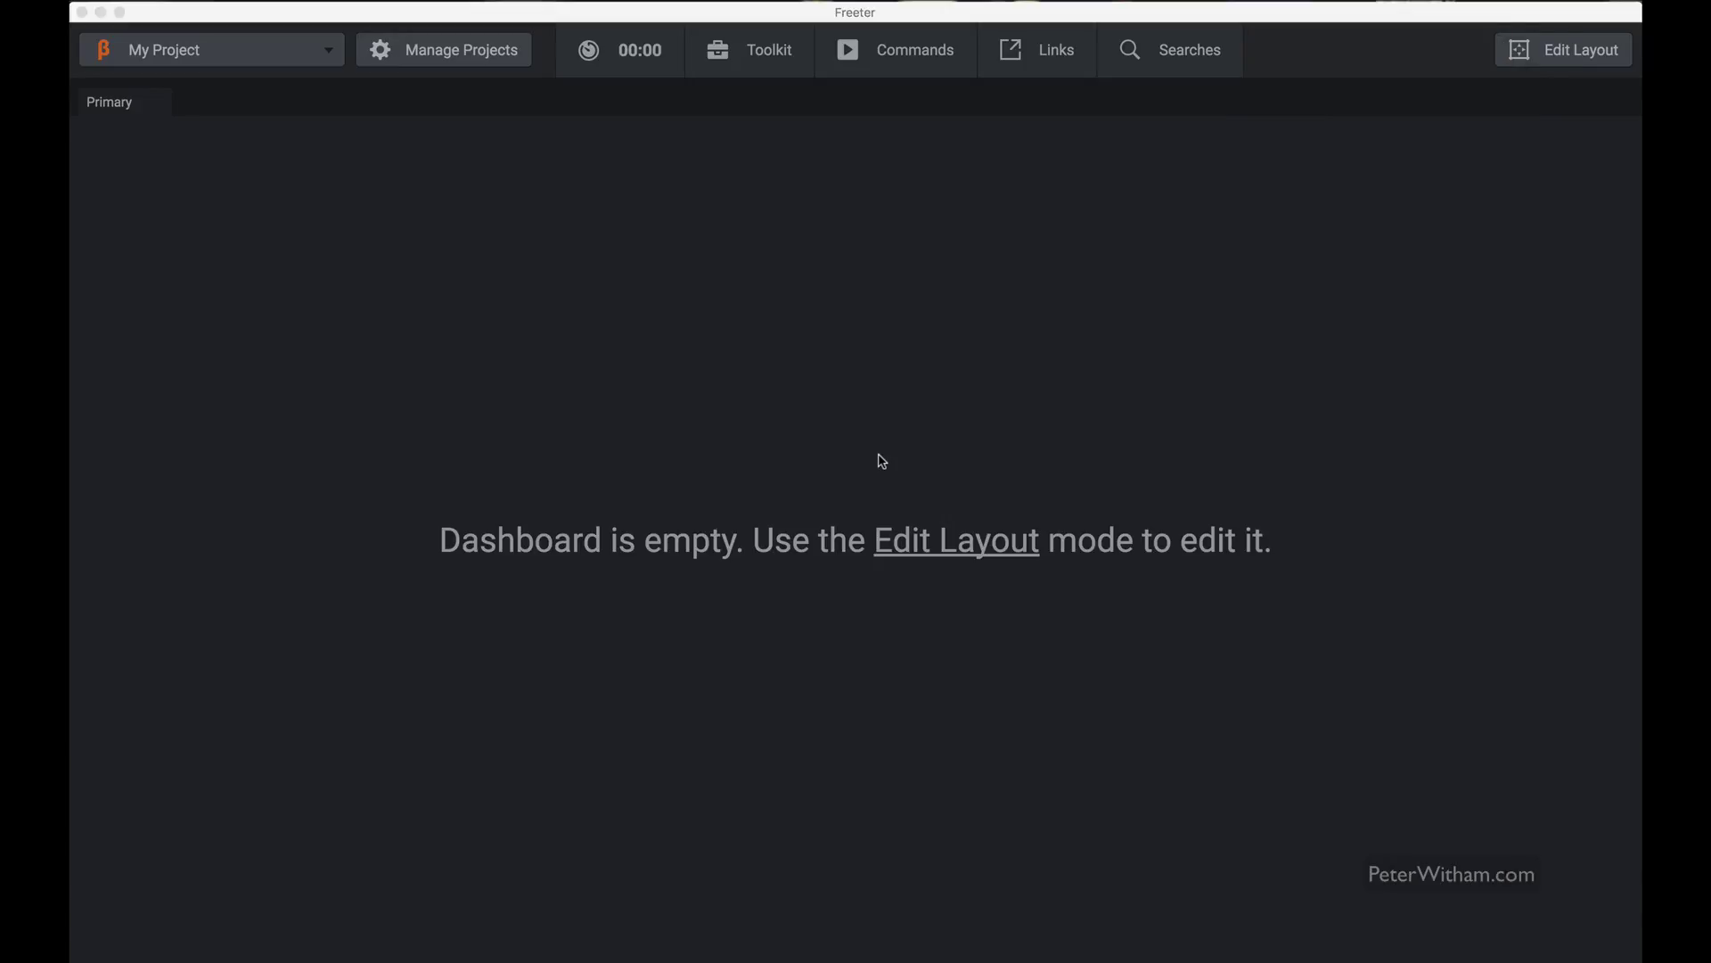
Step: Look over the predefined search scopes and the query fields for Photoshop How-tos and Monocolor Icons
left_click(1174, 72)
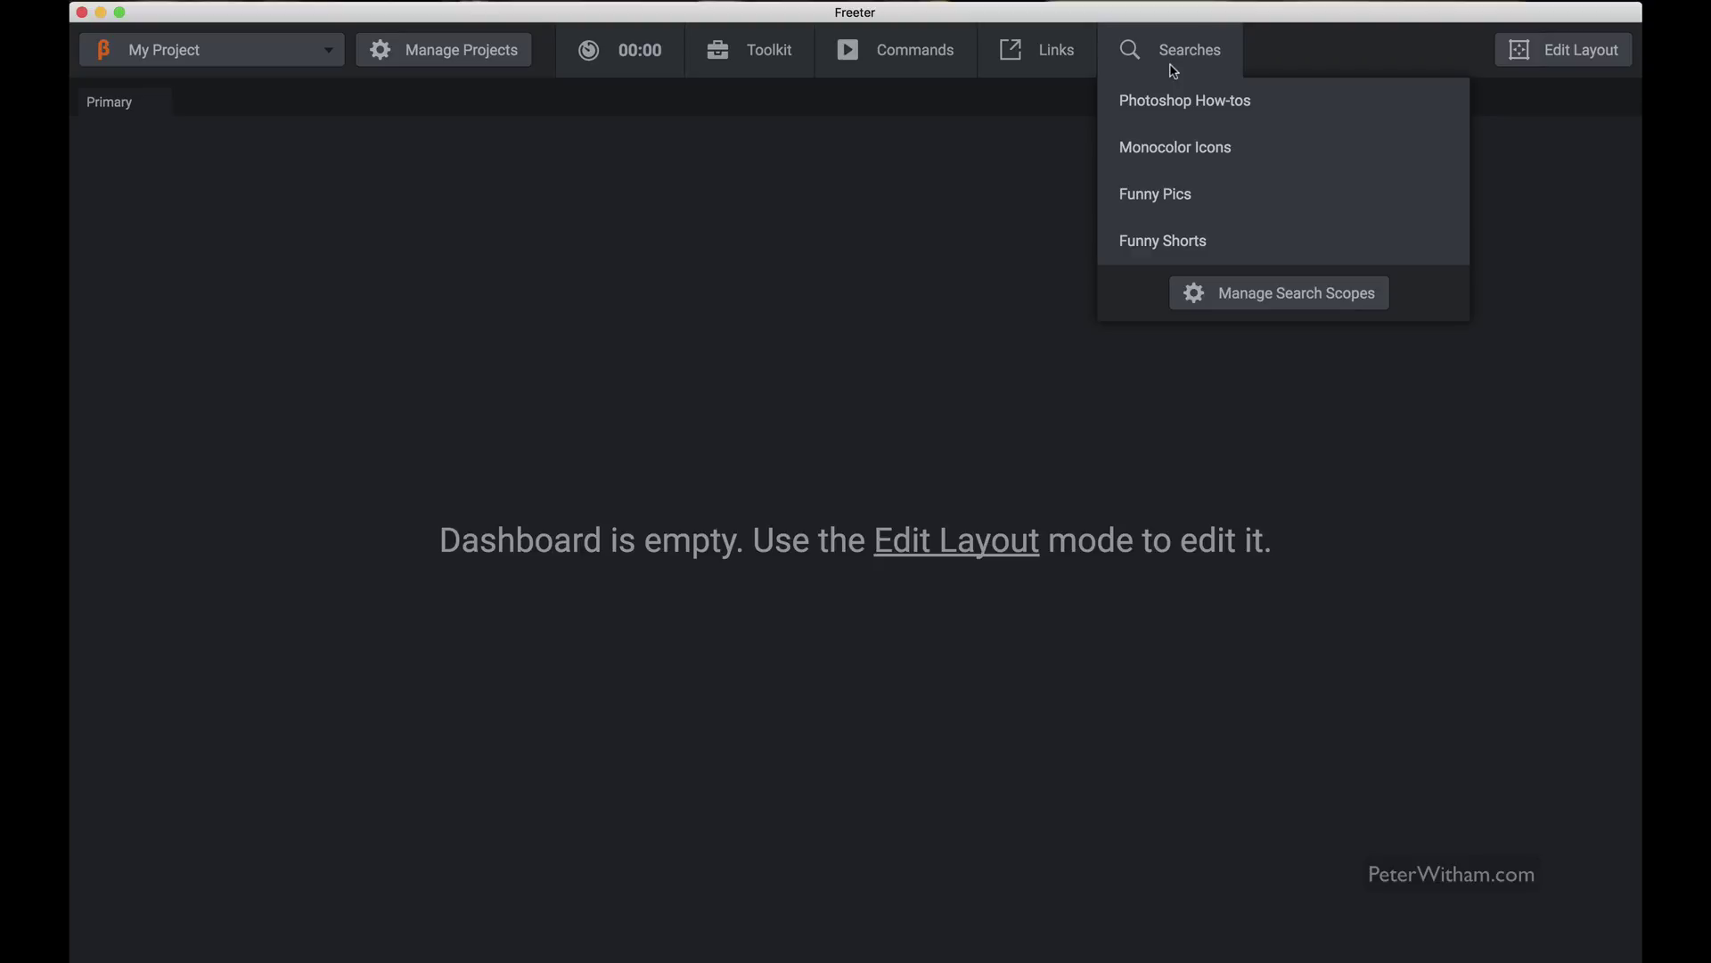
left_click(1178, 89)
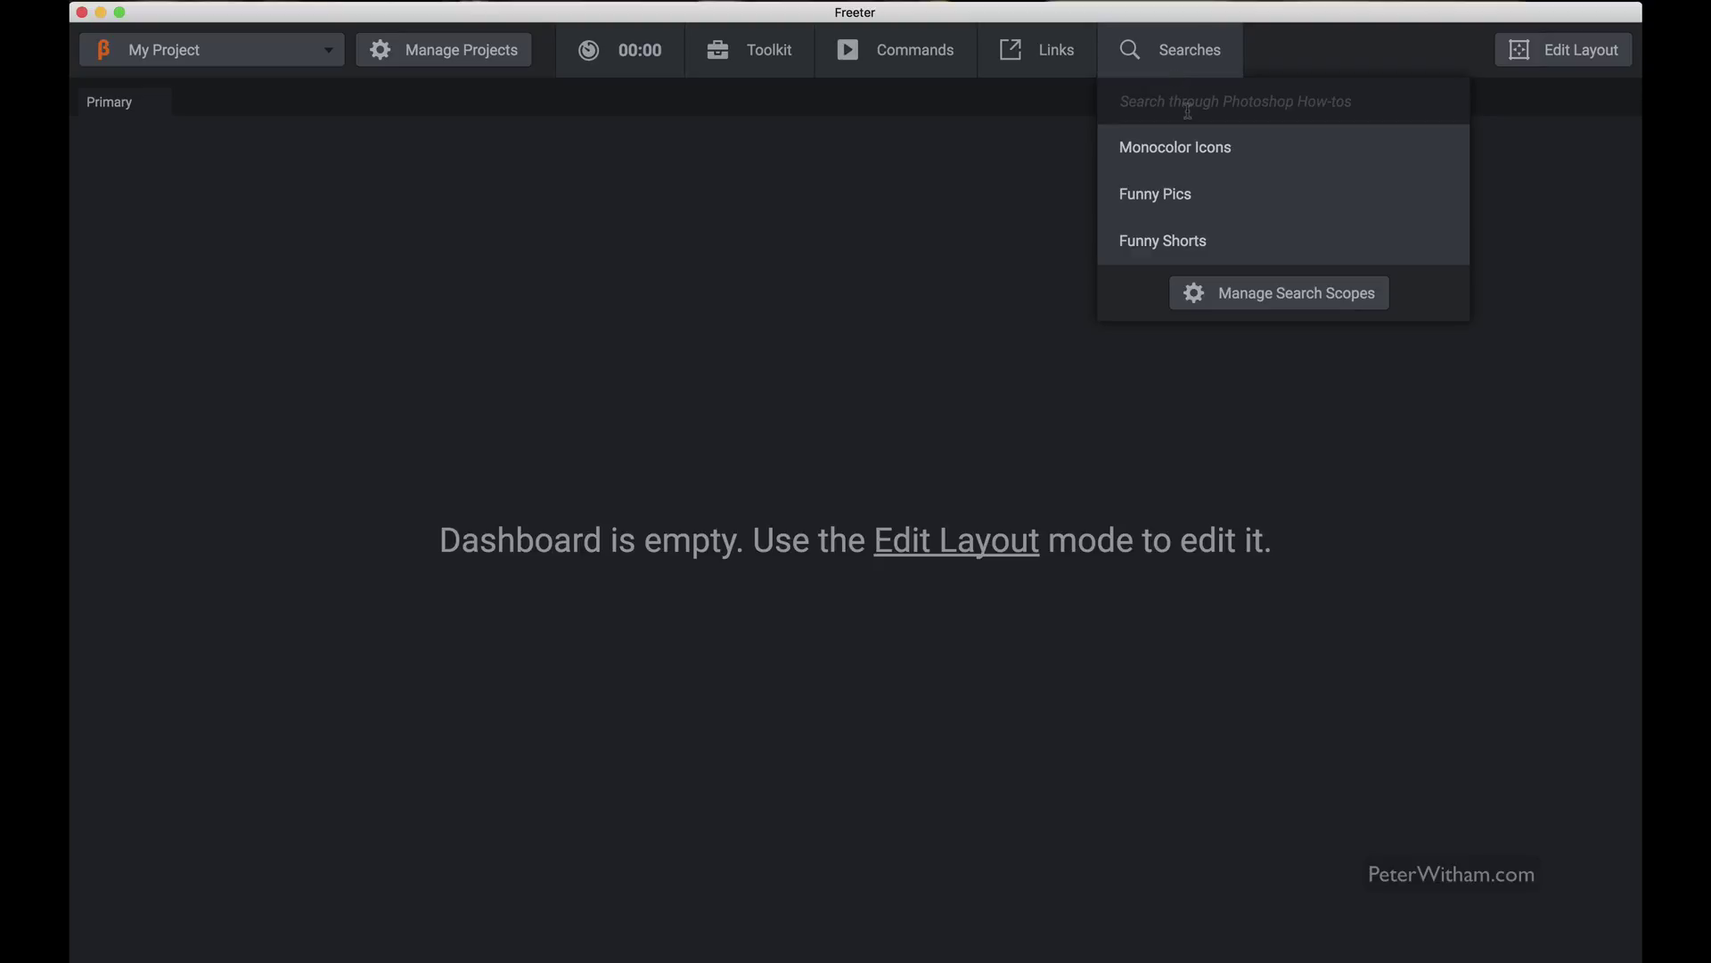
key("Down")
key("Down")
key("Down")
key("Down")
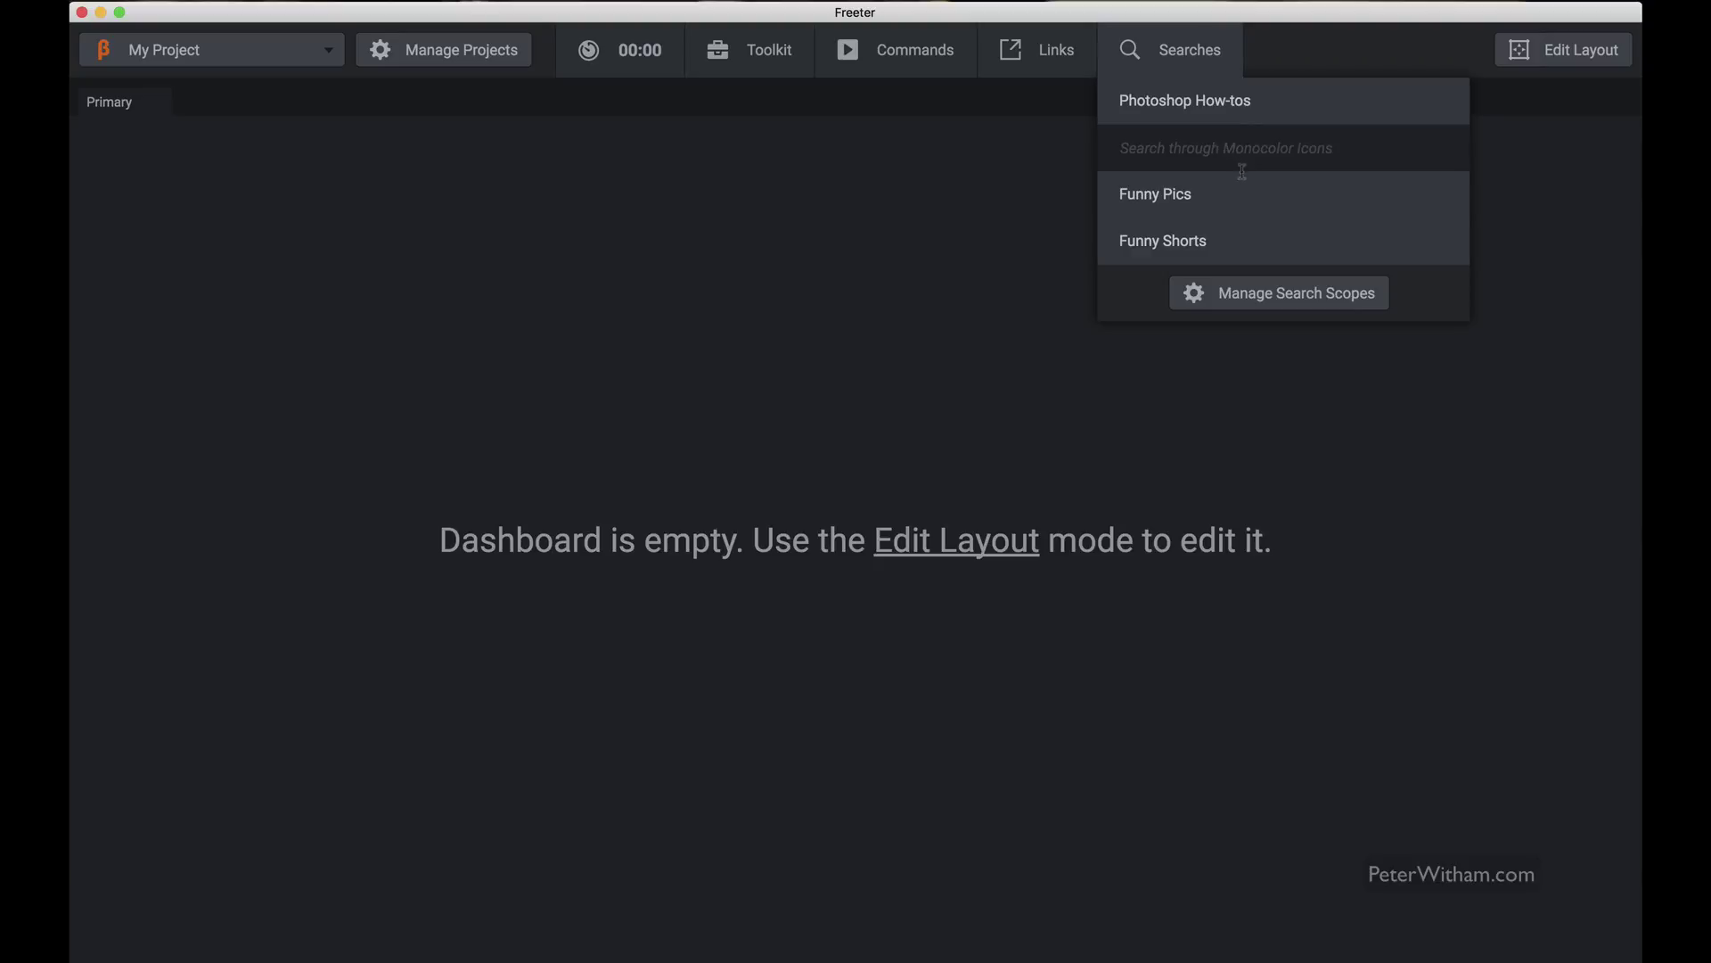
Step: Add a new search scope to the managed search scopes and name it "PeterWitham.com"
left_click(1285, 298)
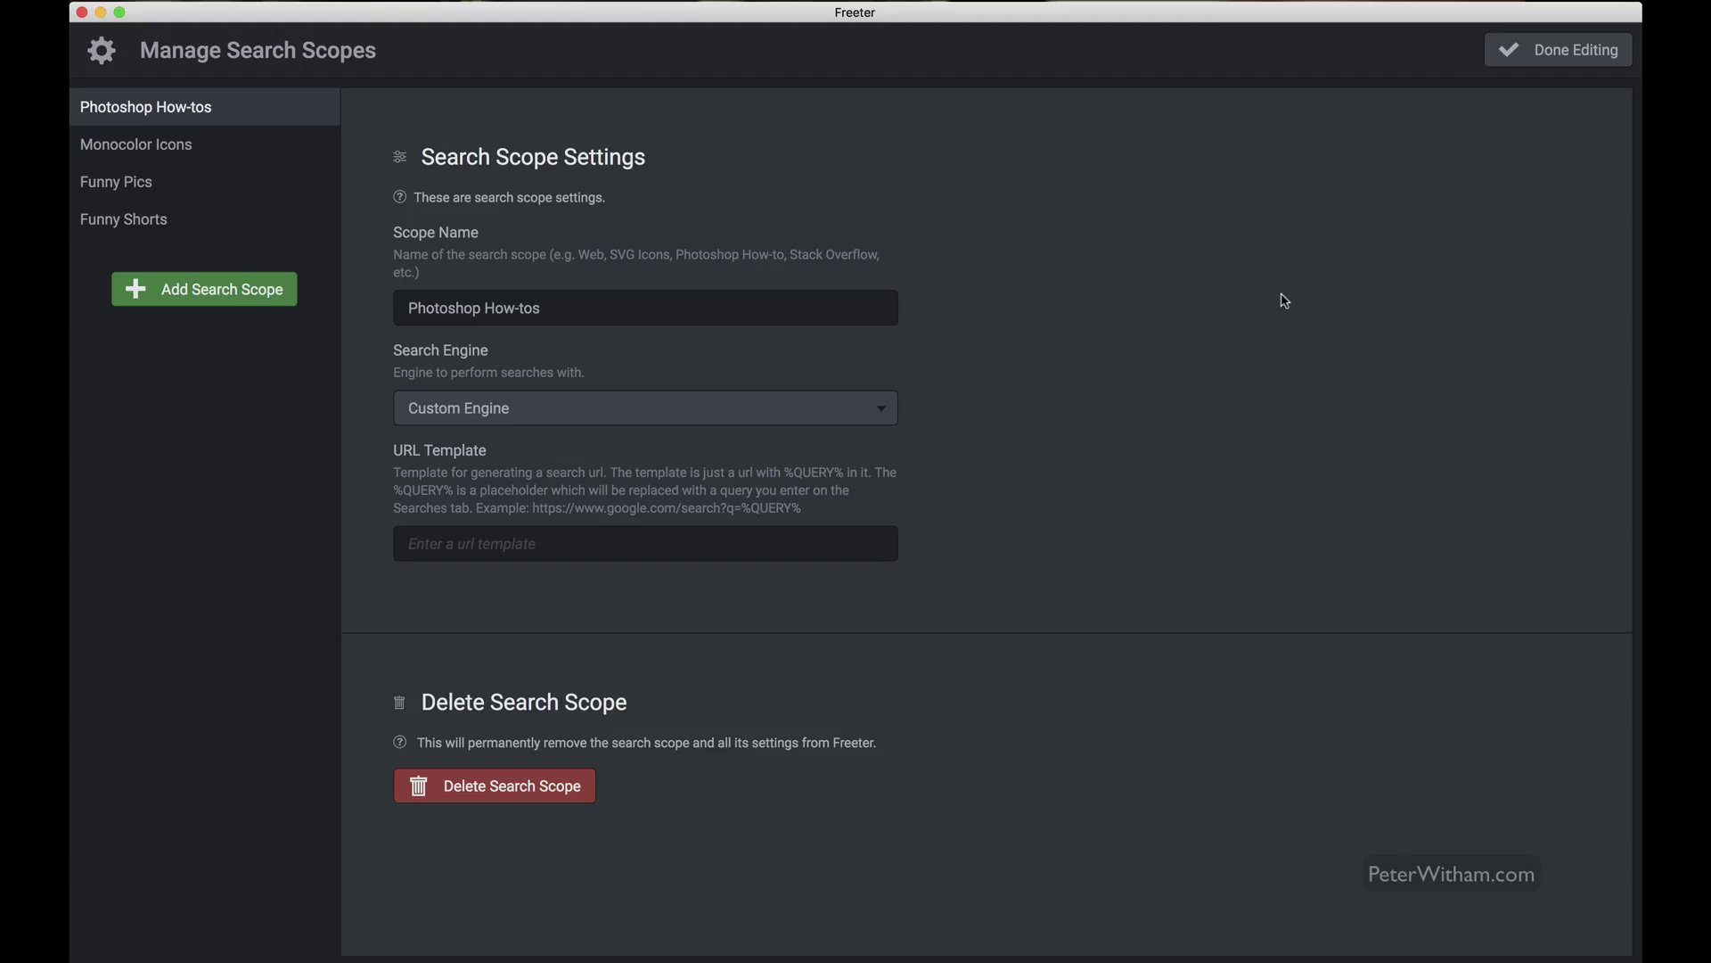
left_click(222, 288)
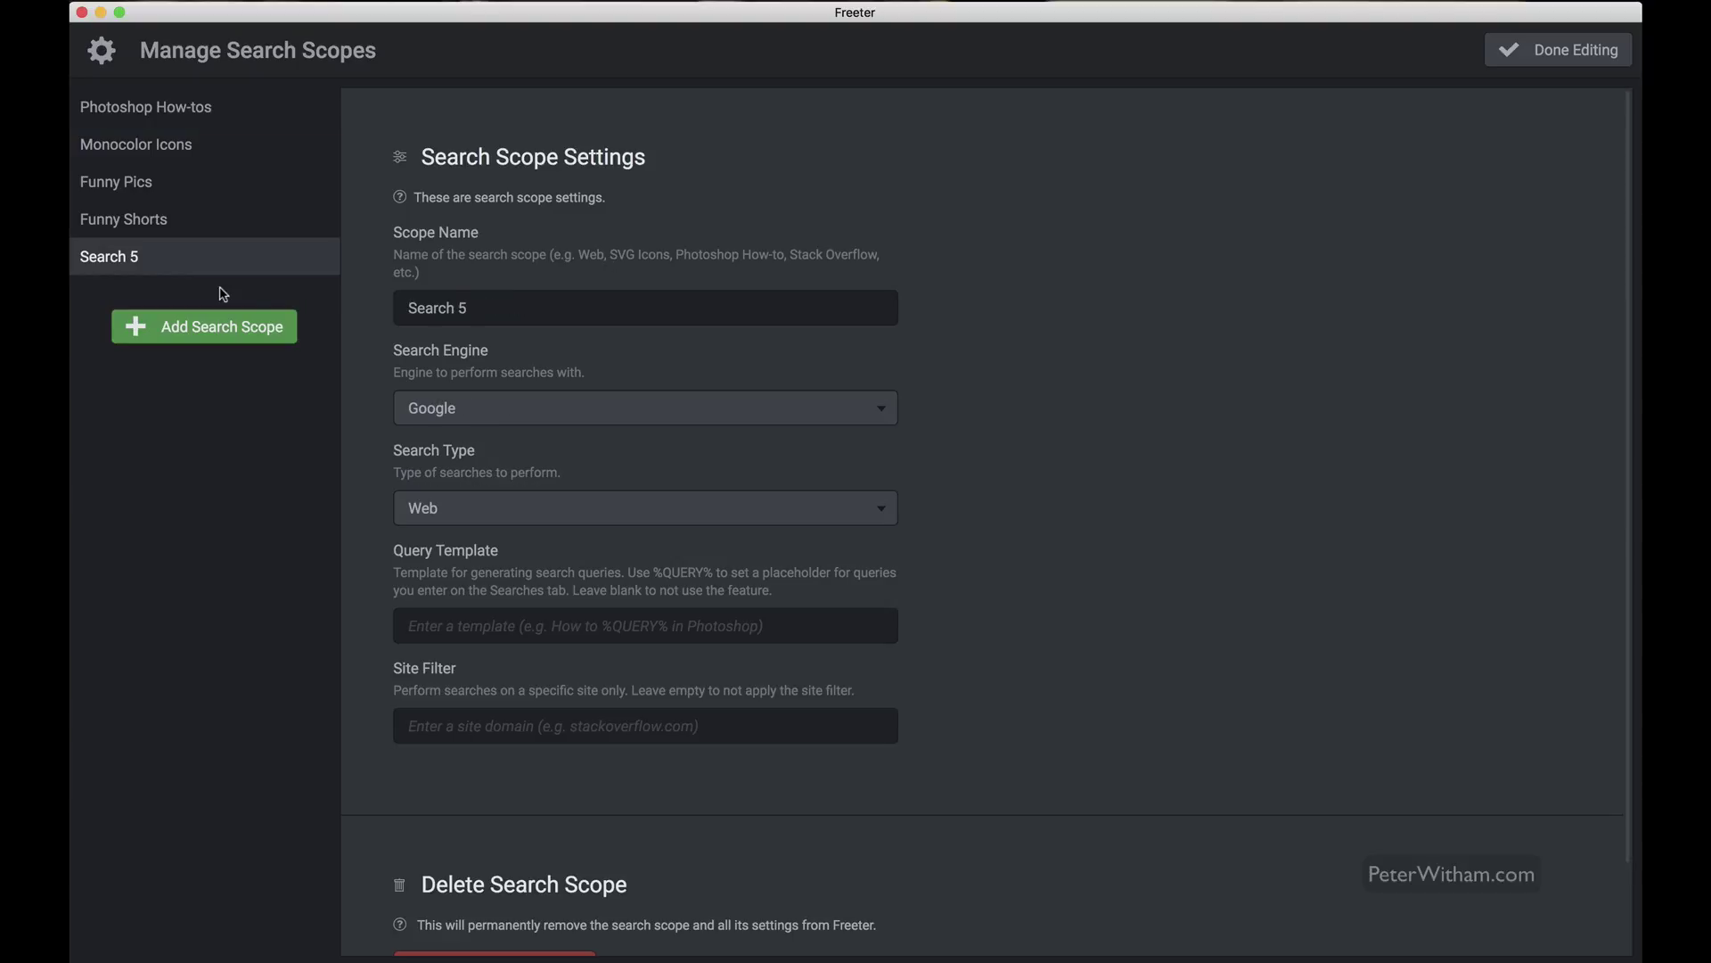
left_click_drag(479, 308, 363, 316)
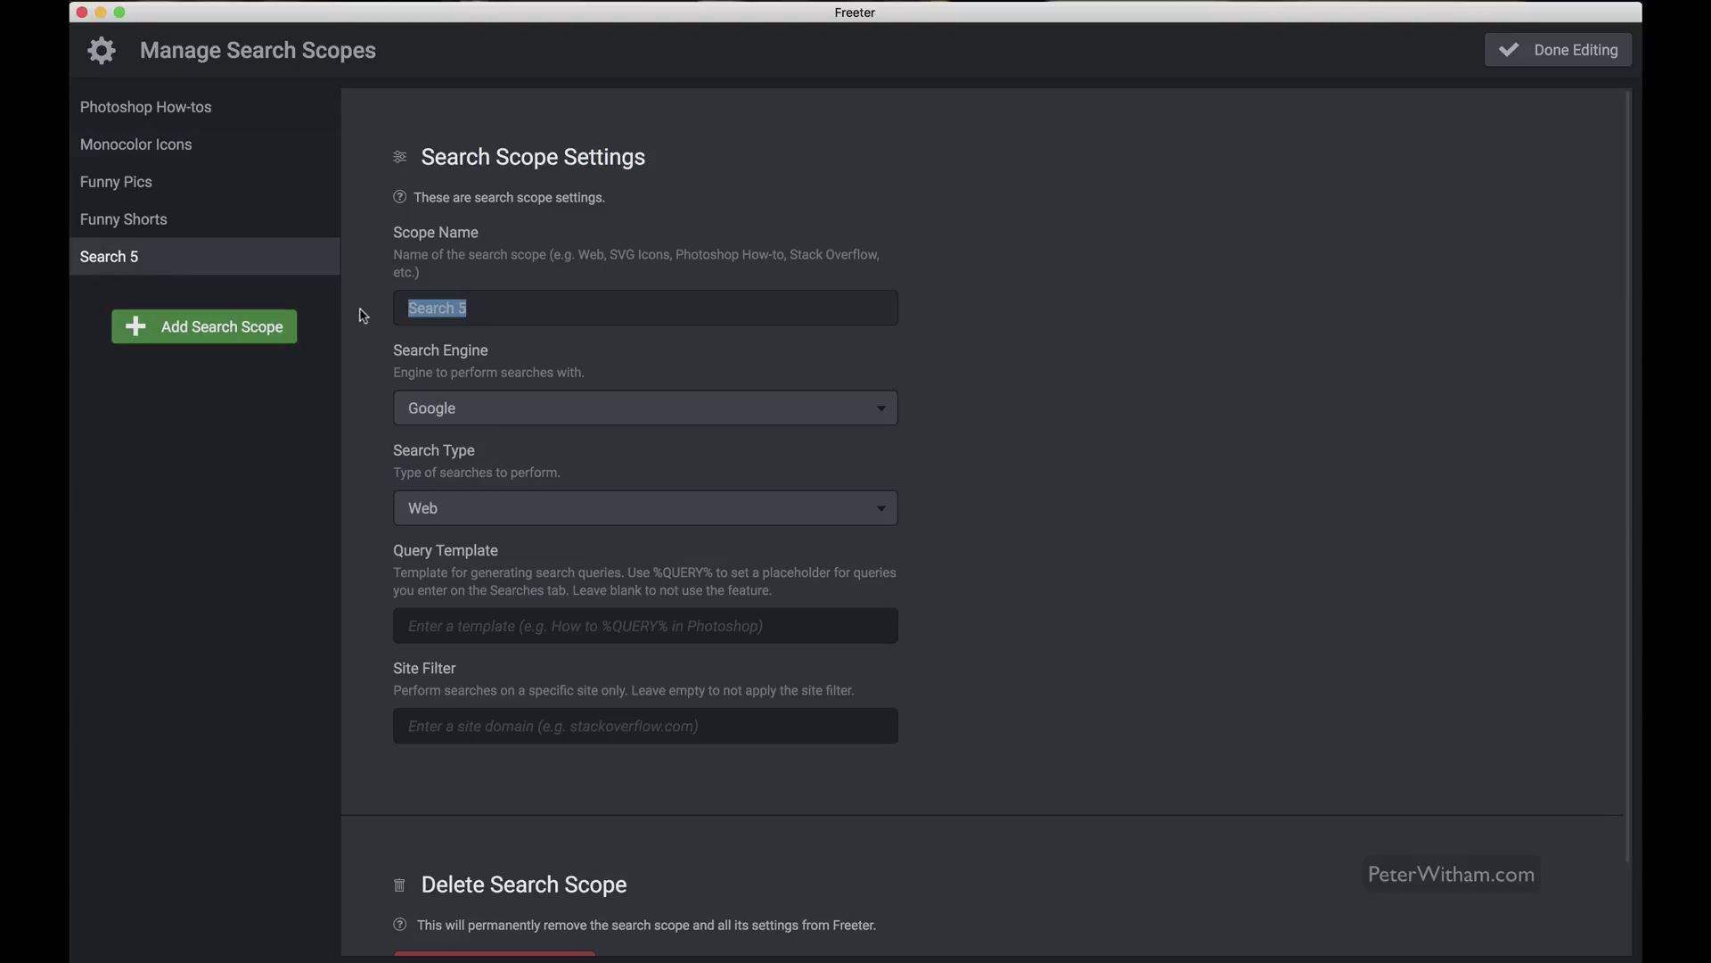
type("Peter")
key("BackSpace")
key("BackSpace")
key("BackSpace")
key("BackSpace")
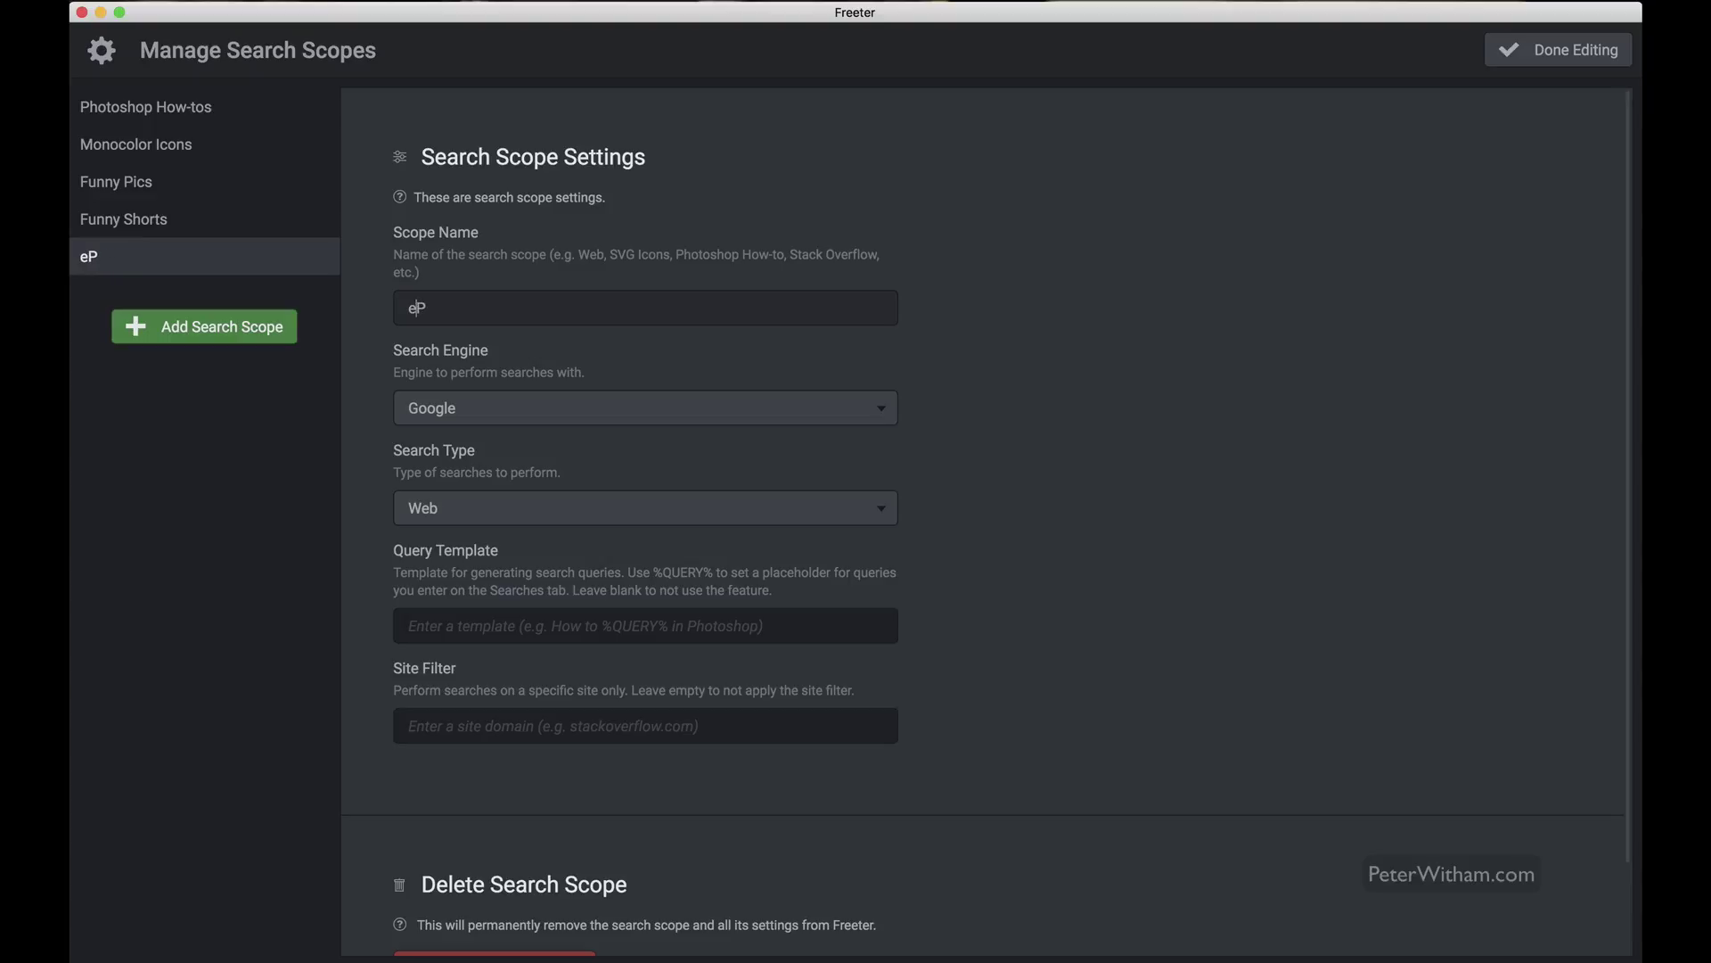
type("eterWitham.com")
left_click(477, 403)
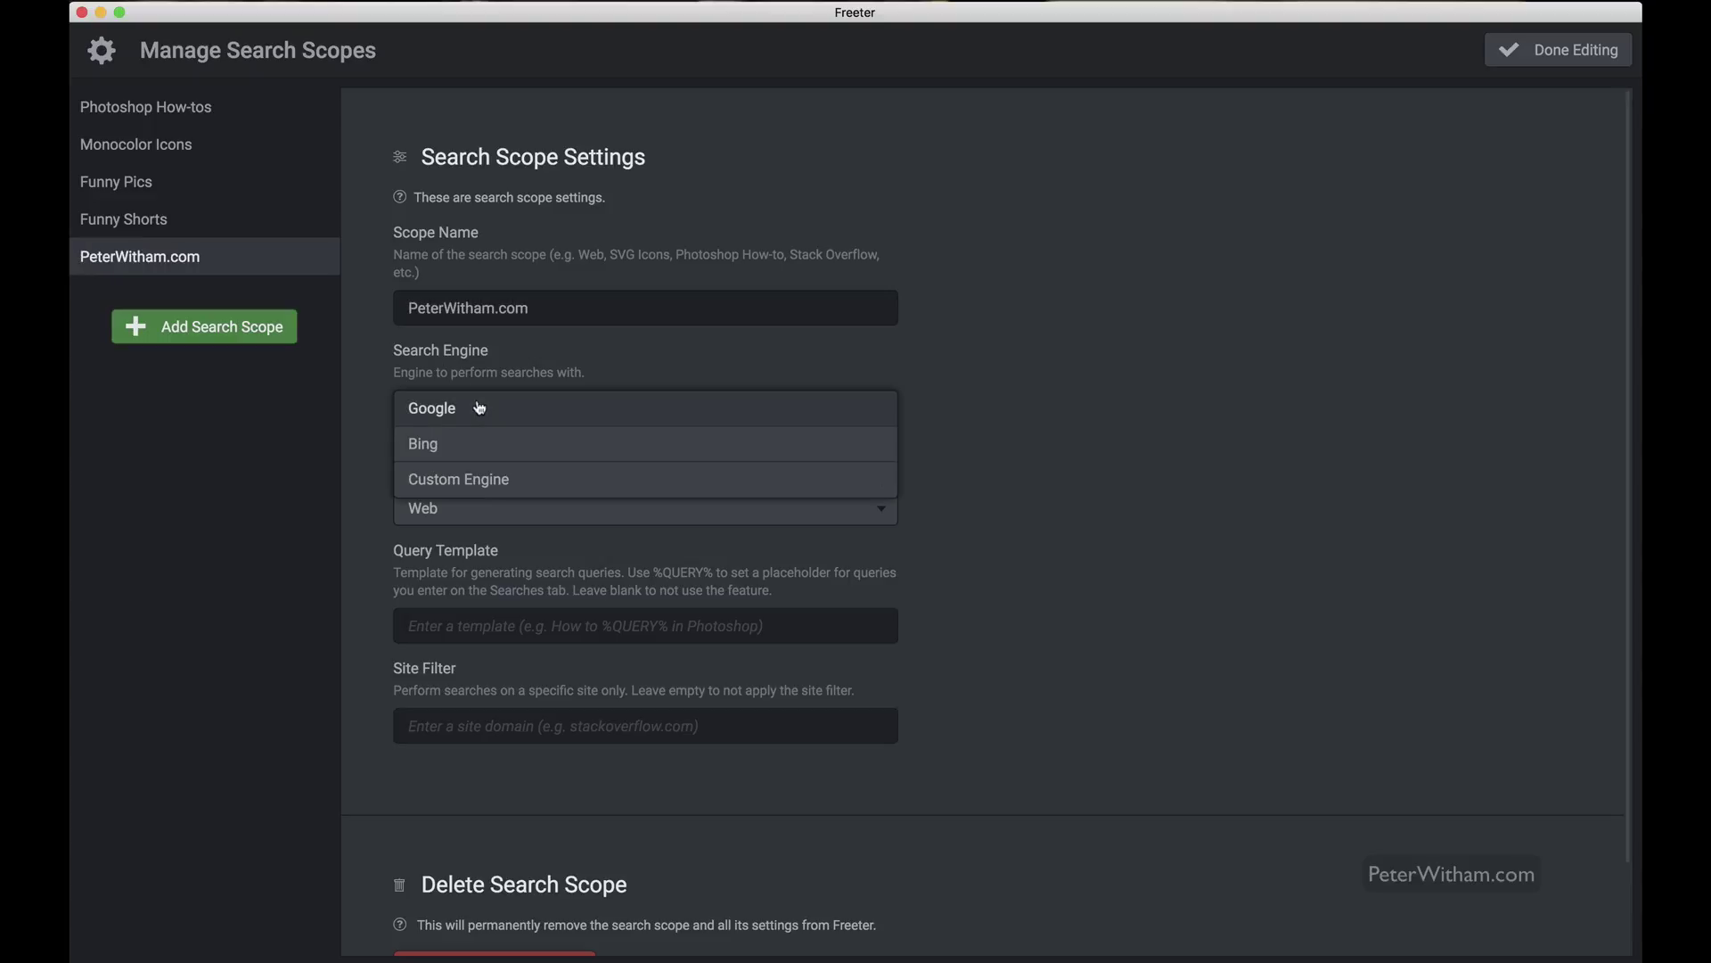
left_click(472, 484)
left_click(500, 543)
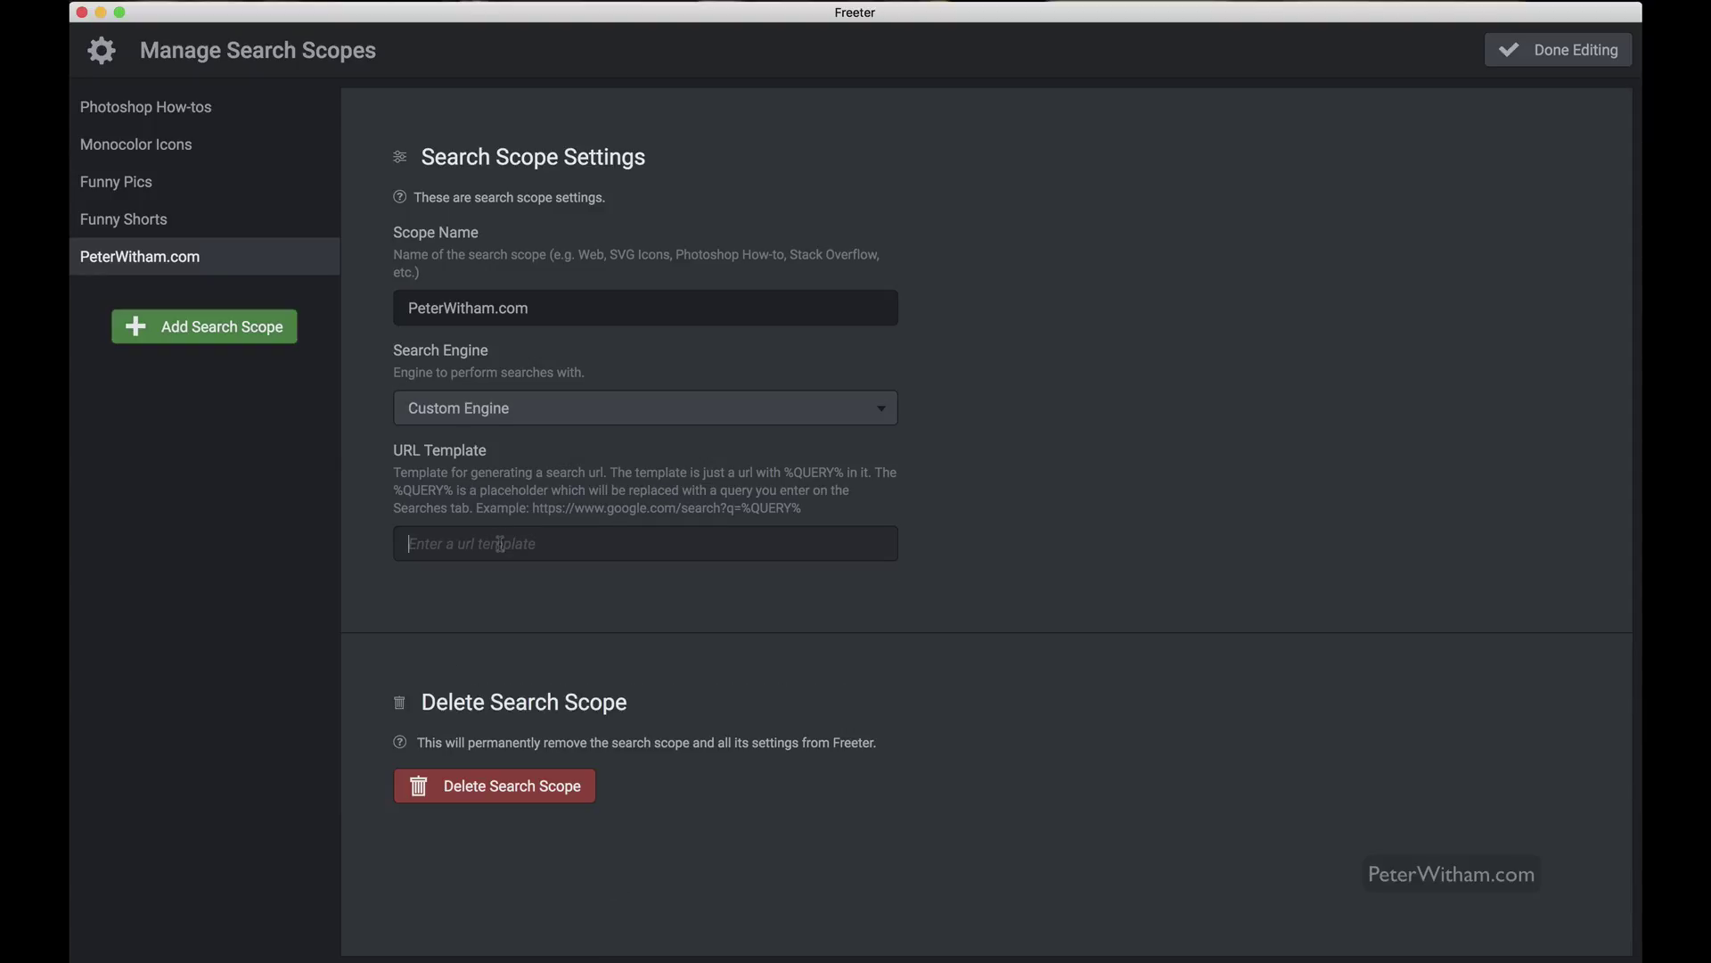
type("https://peterwitham.com/?s=swift")
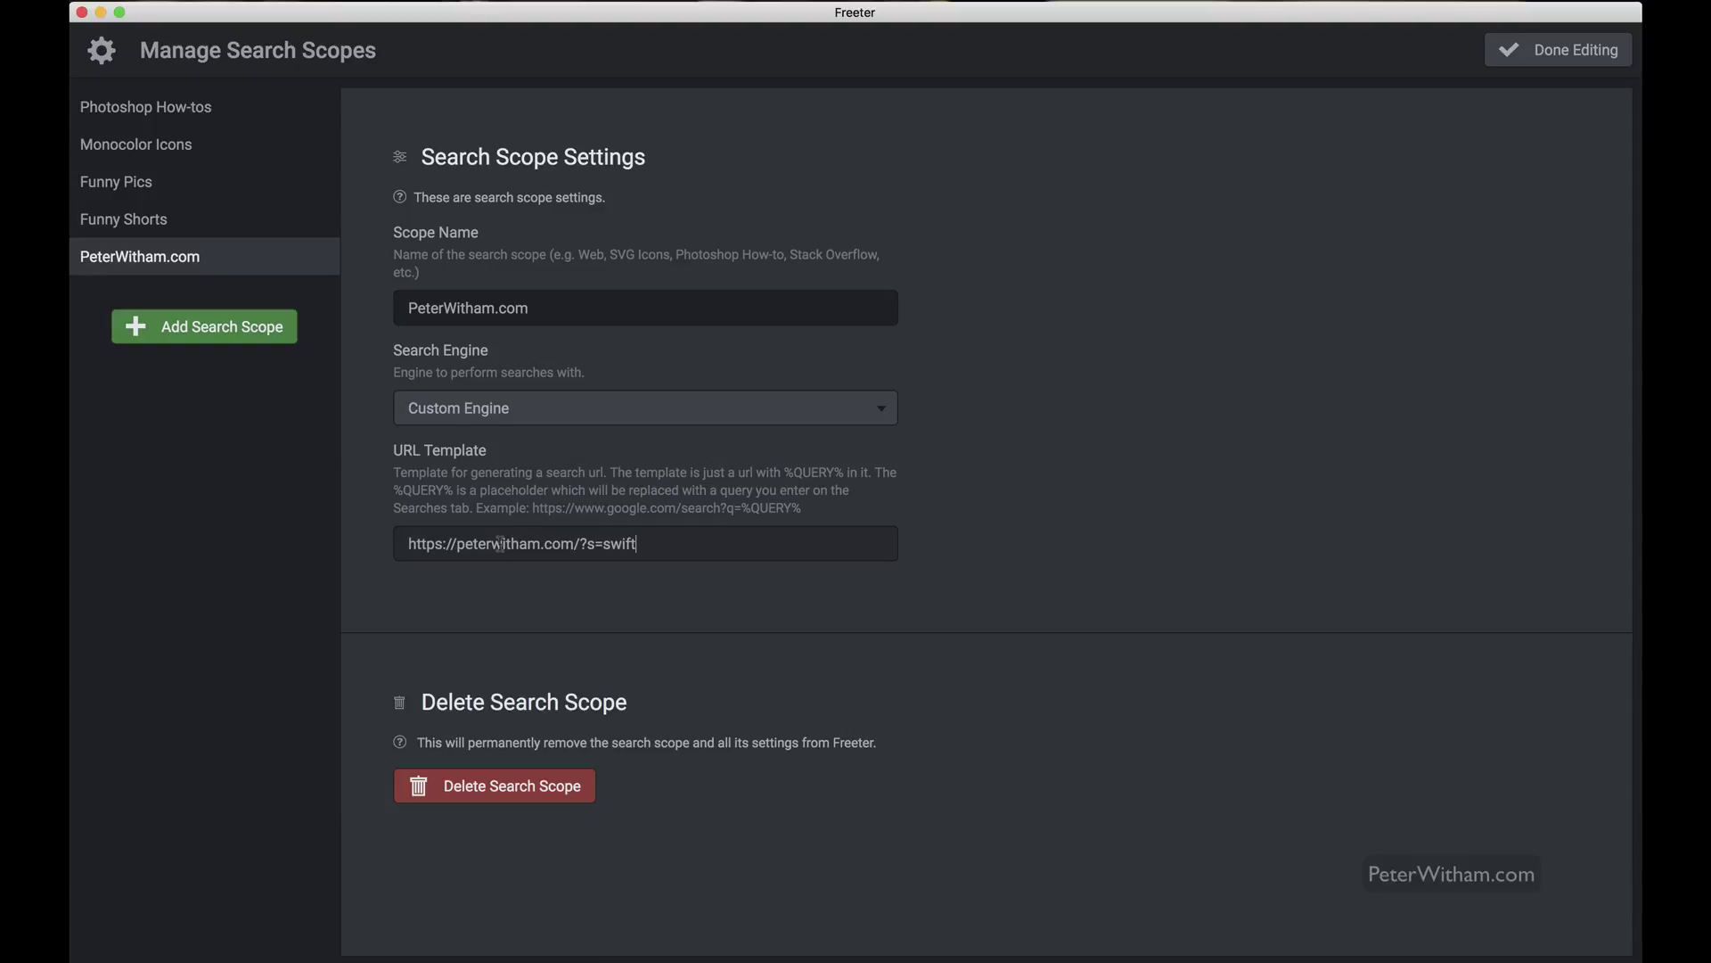
key("BackSpace")
key("BackSpace")
key("BackSpace")
key("BackSpace")
key("BackSpace")
type("%QUERY%")
left_click(1545, 56)
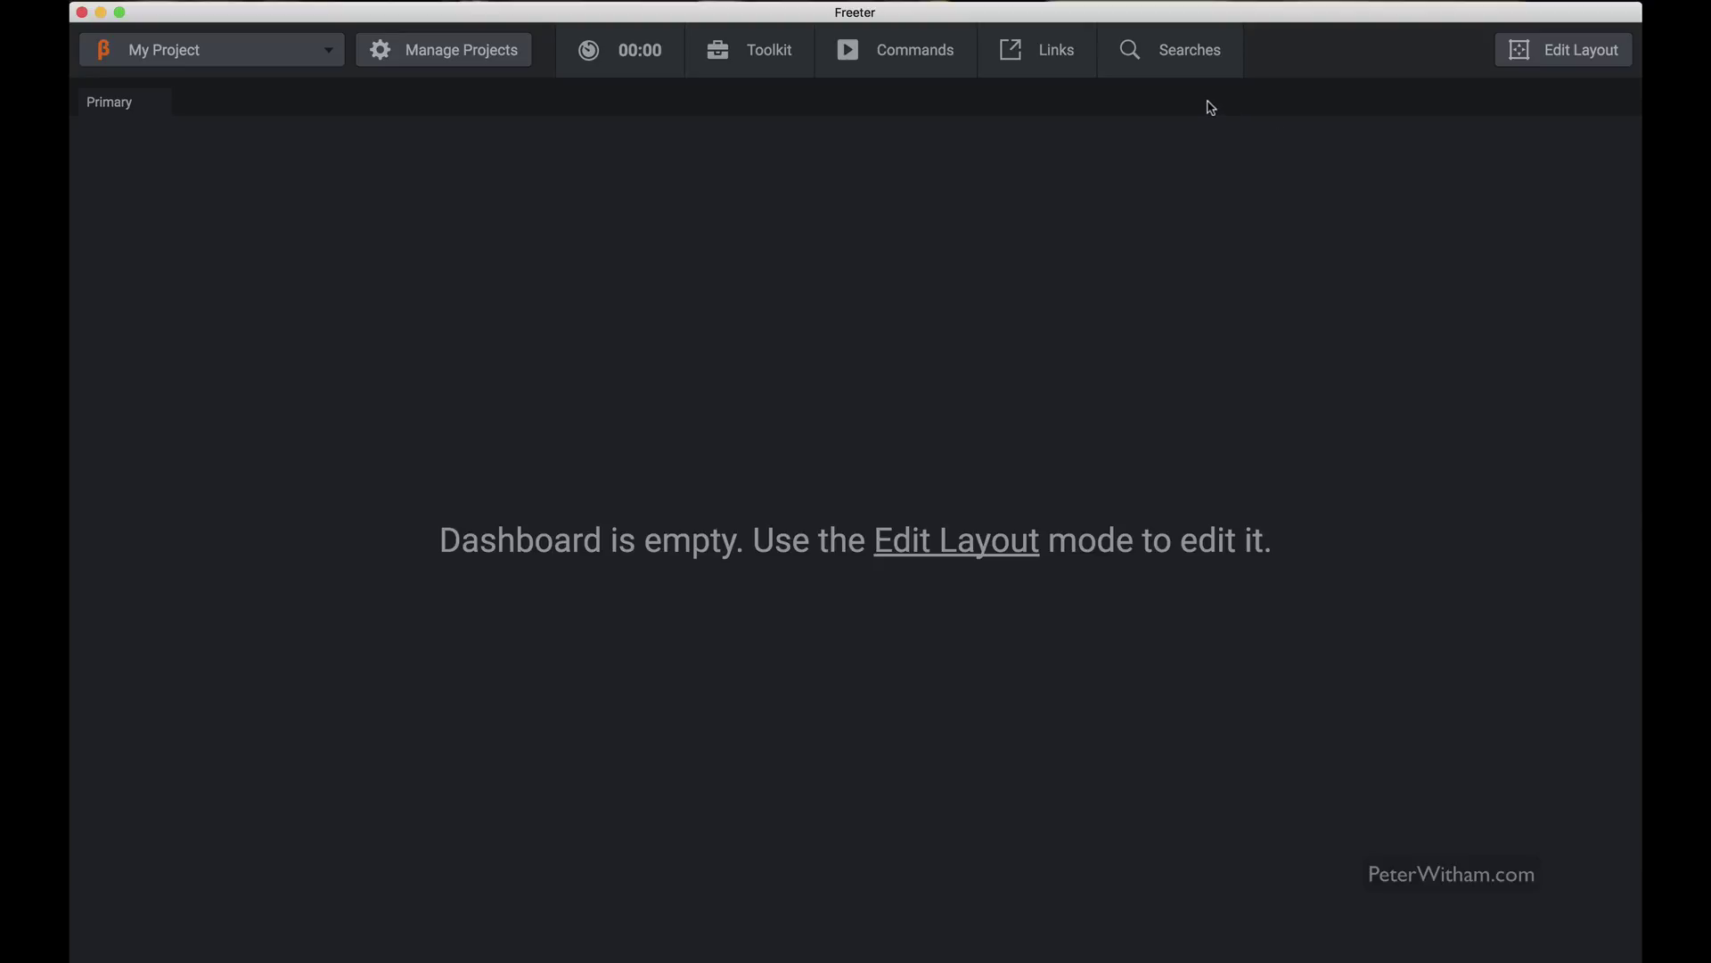
Step: Search through the PeterWitham.com scope for "swift uiviewcontroller" and open the results in Google Chrome
left_click(1188, 60)
mouse_move(1165, 286)
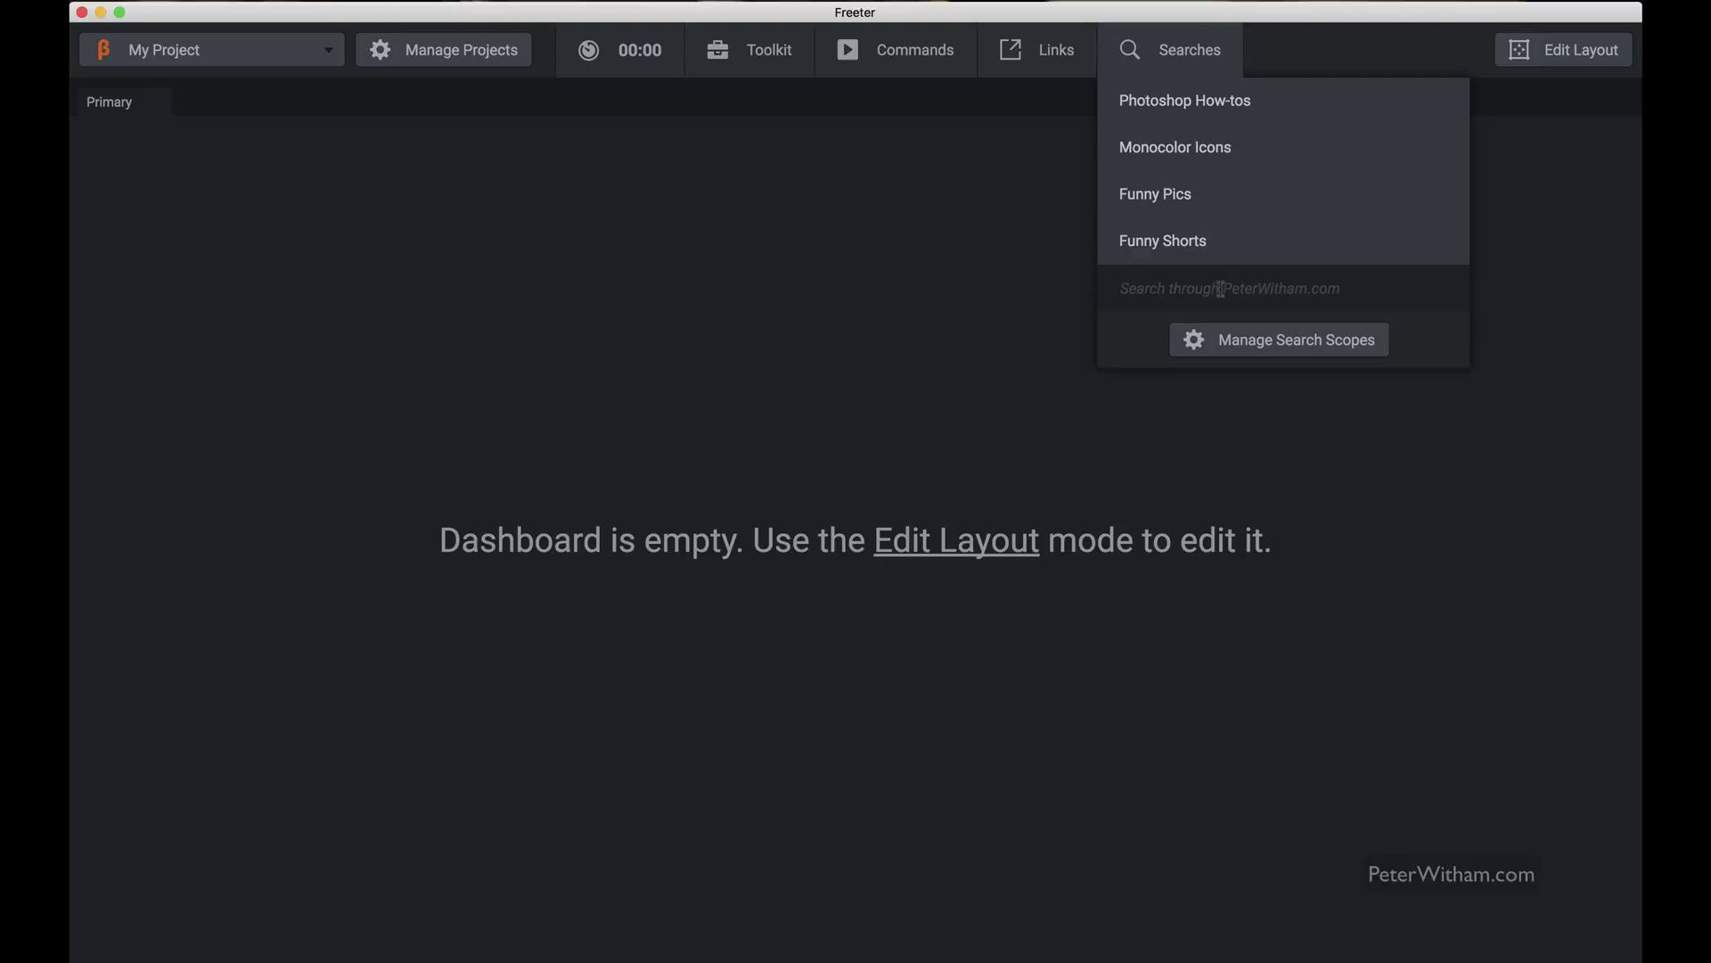
left_click(1145, 288)
type("swift ui")
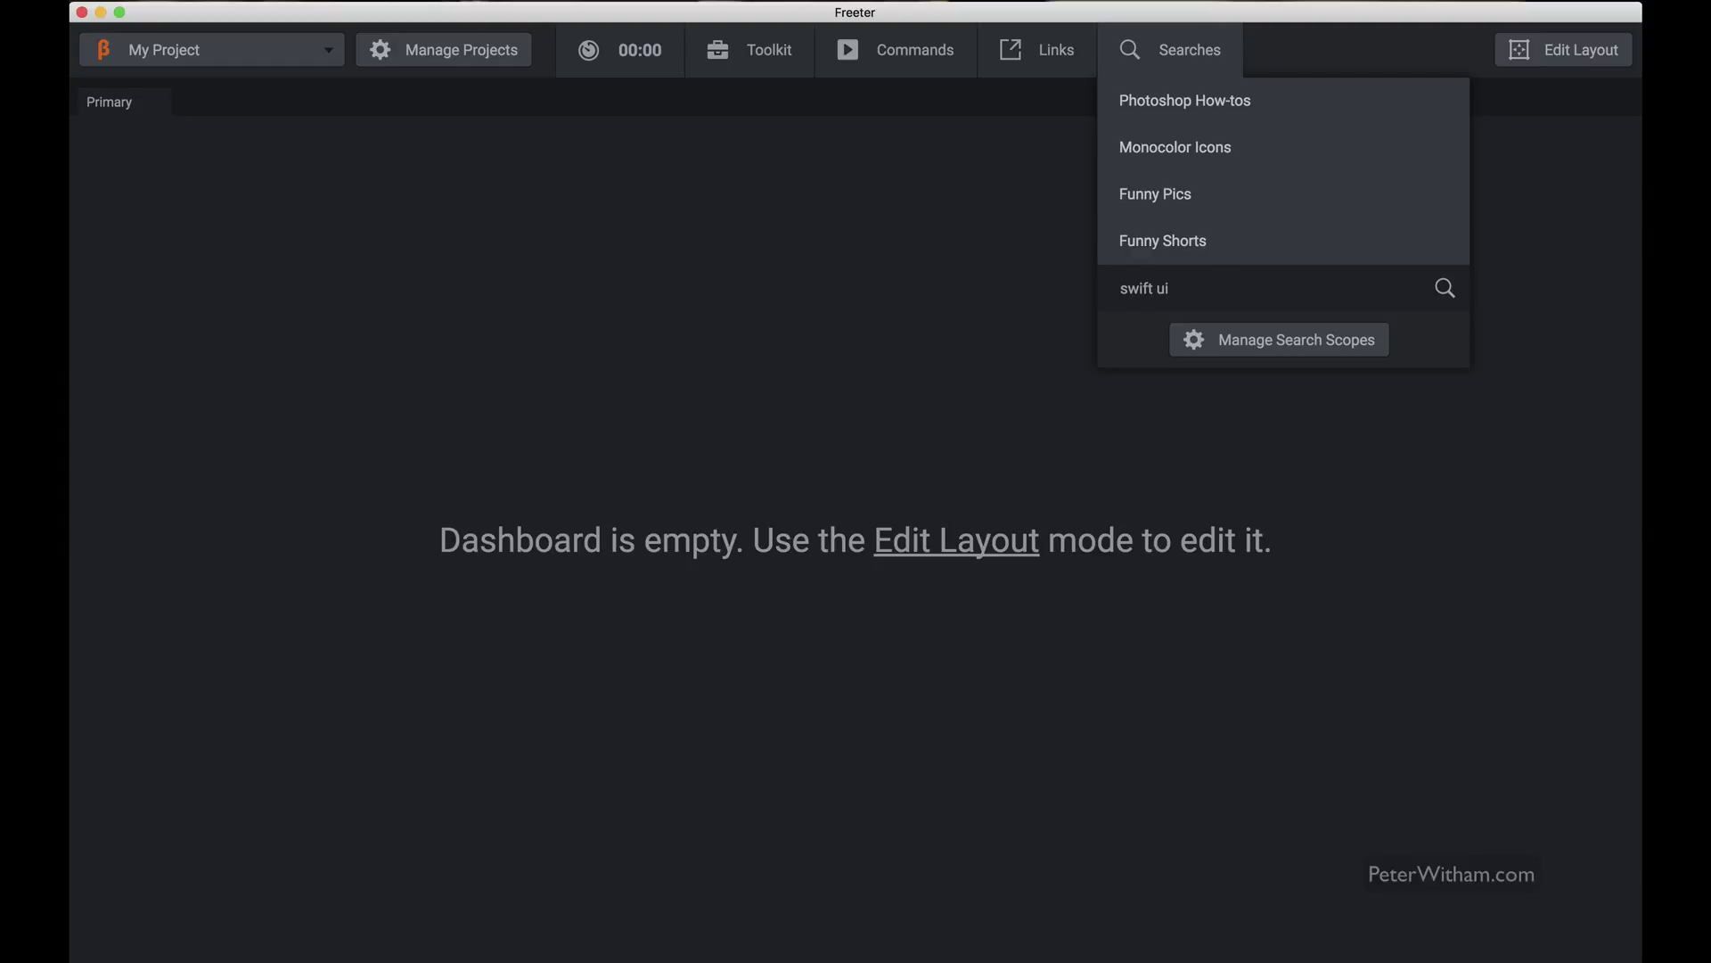
type("viewcontroller")
key("Return")
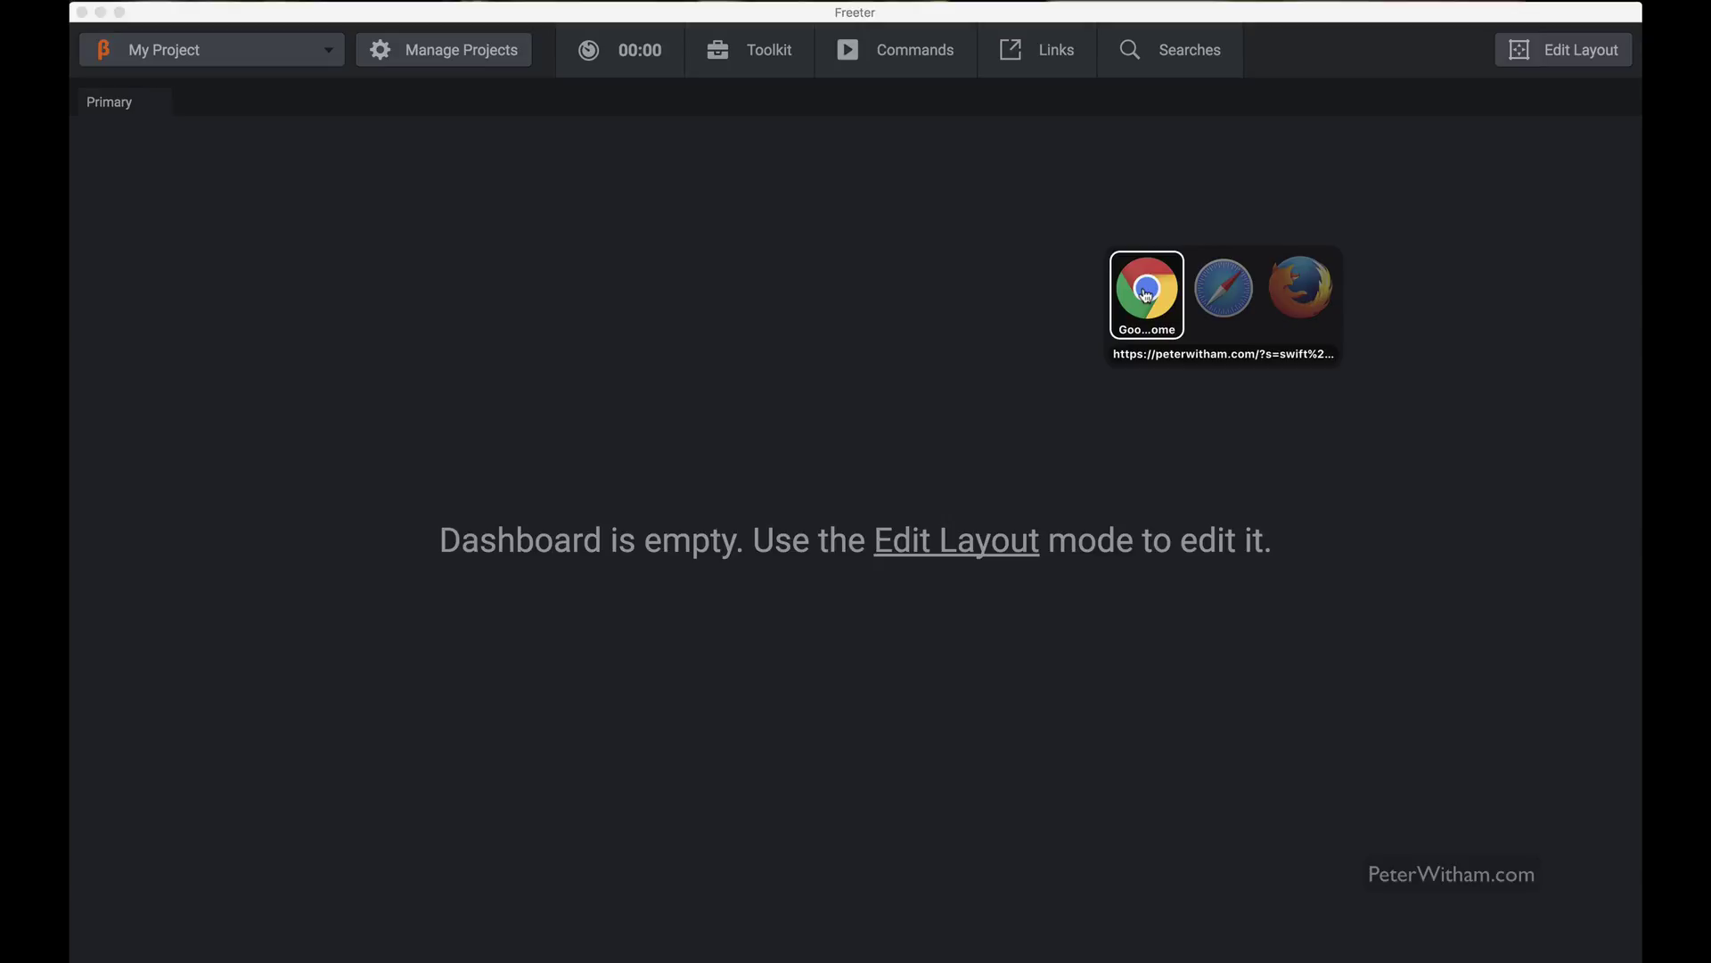
left_click(1148, 292)
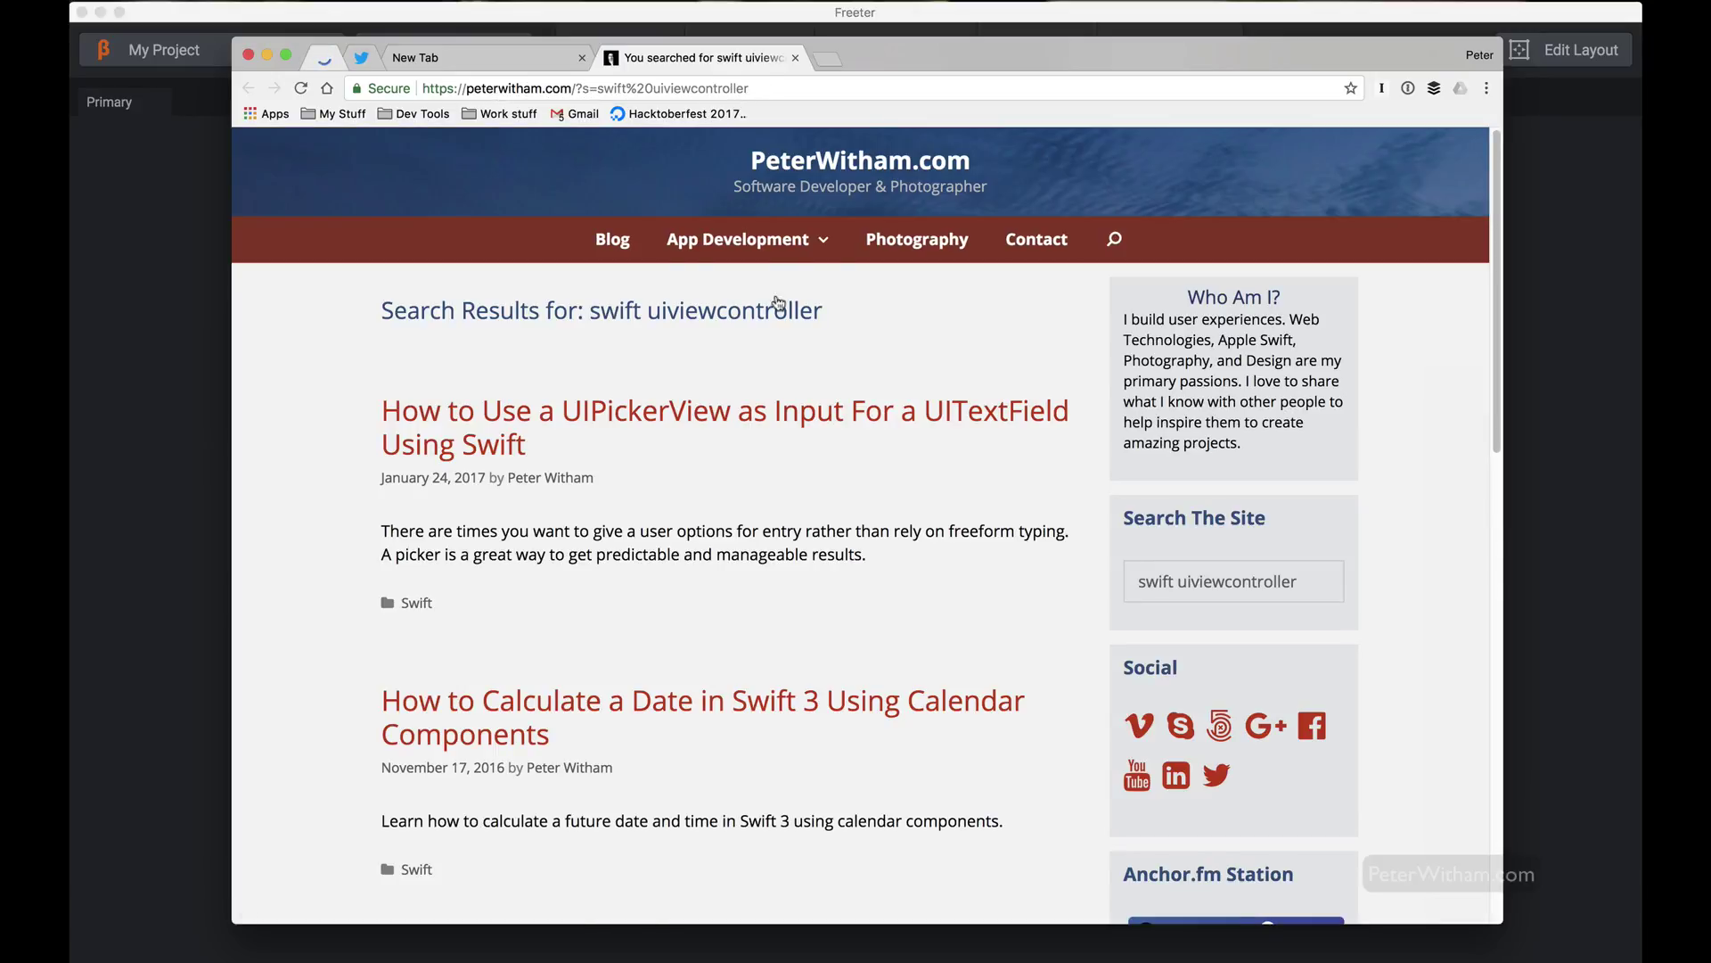
Step: Look through the website's search results page down to its footer and back, and close all the Chrome tabs
scroll(779, 532, "down", 2)
scroll(779, 532, "down", 15)
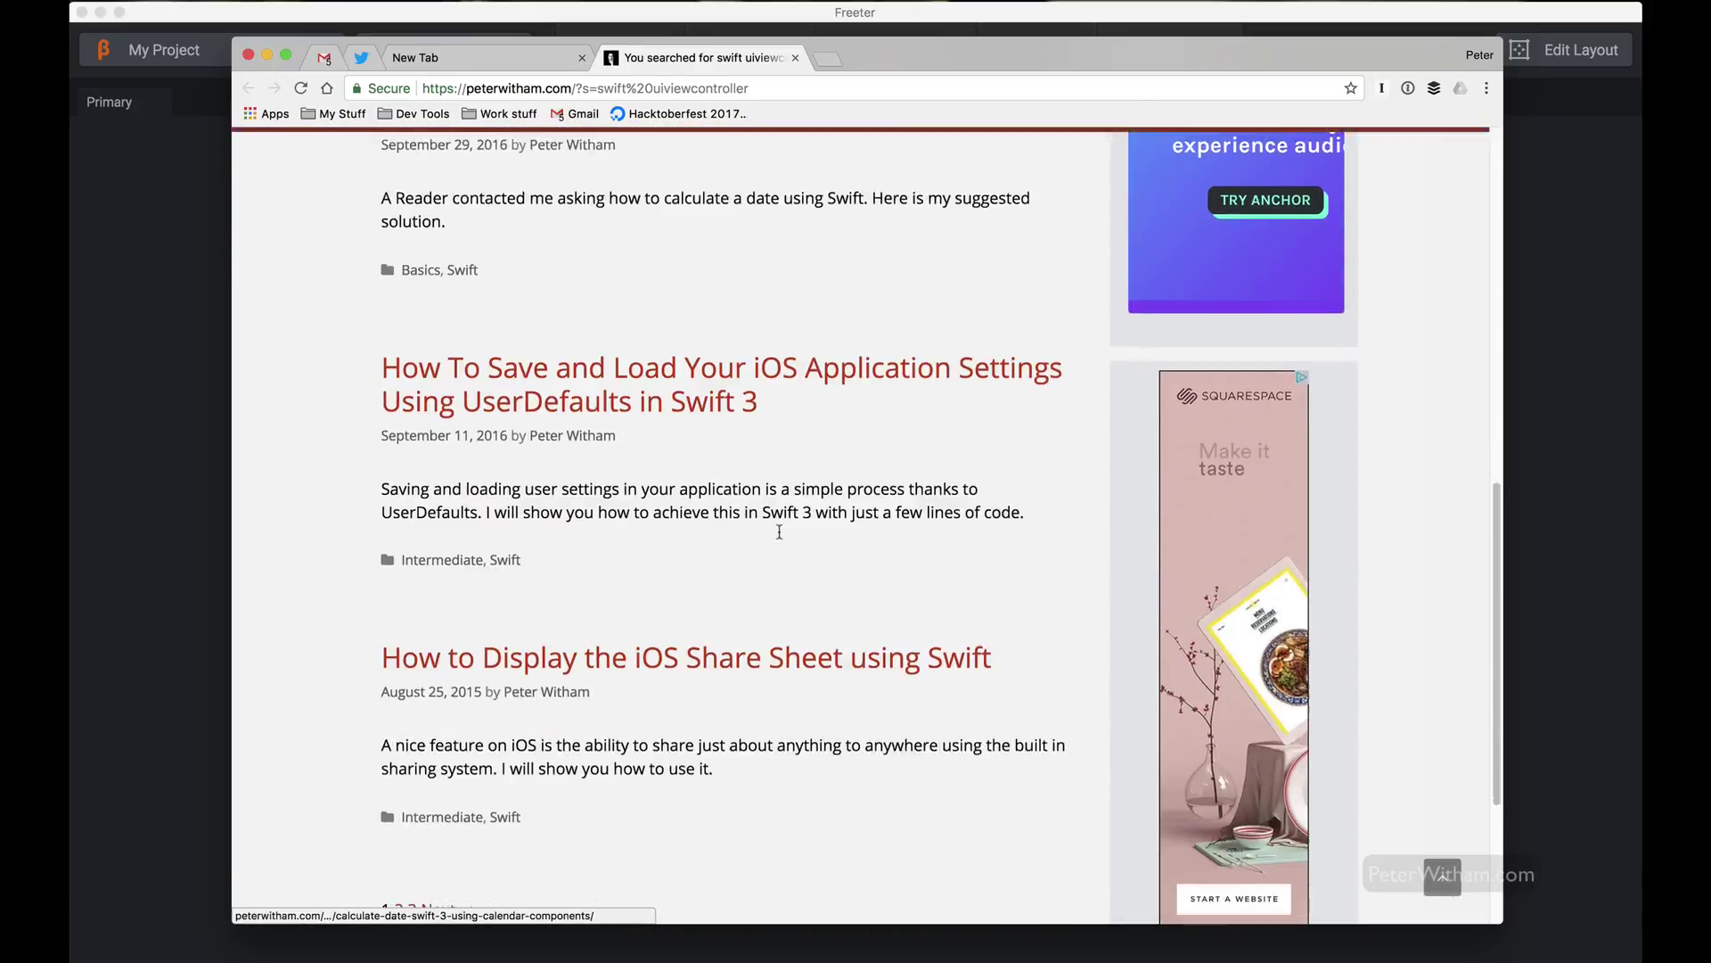
scroll(779, 532, "up", 10)
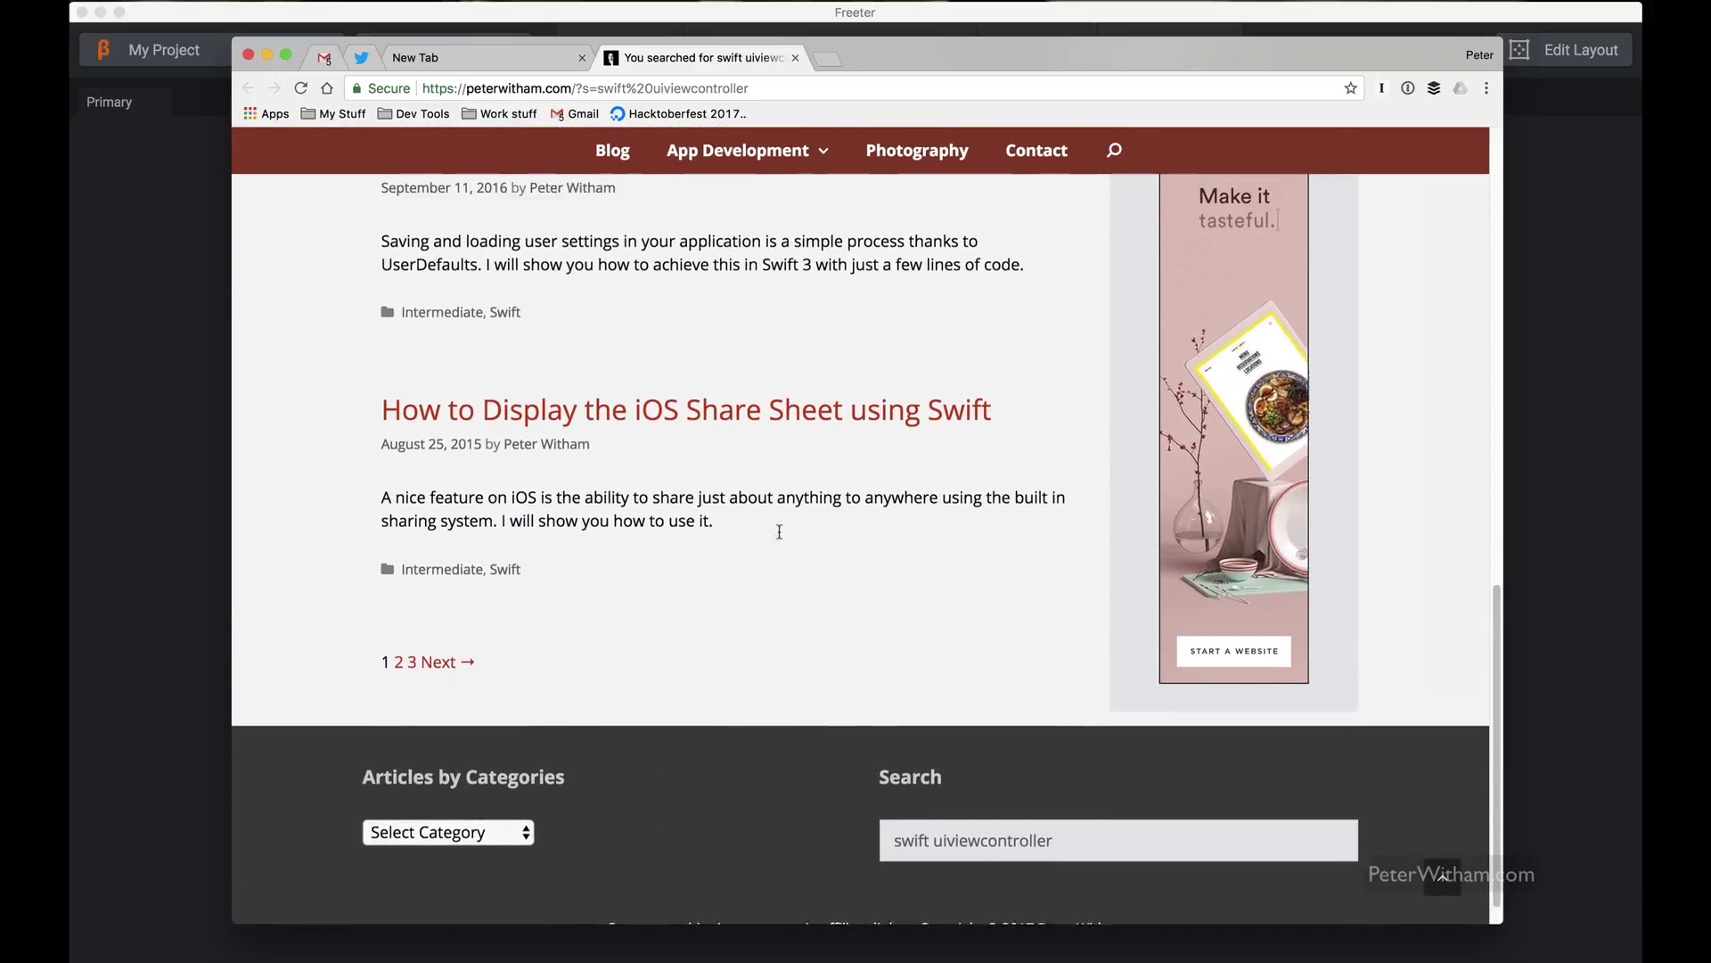
scroll(779, 532, "up", 5)
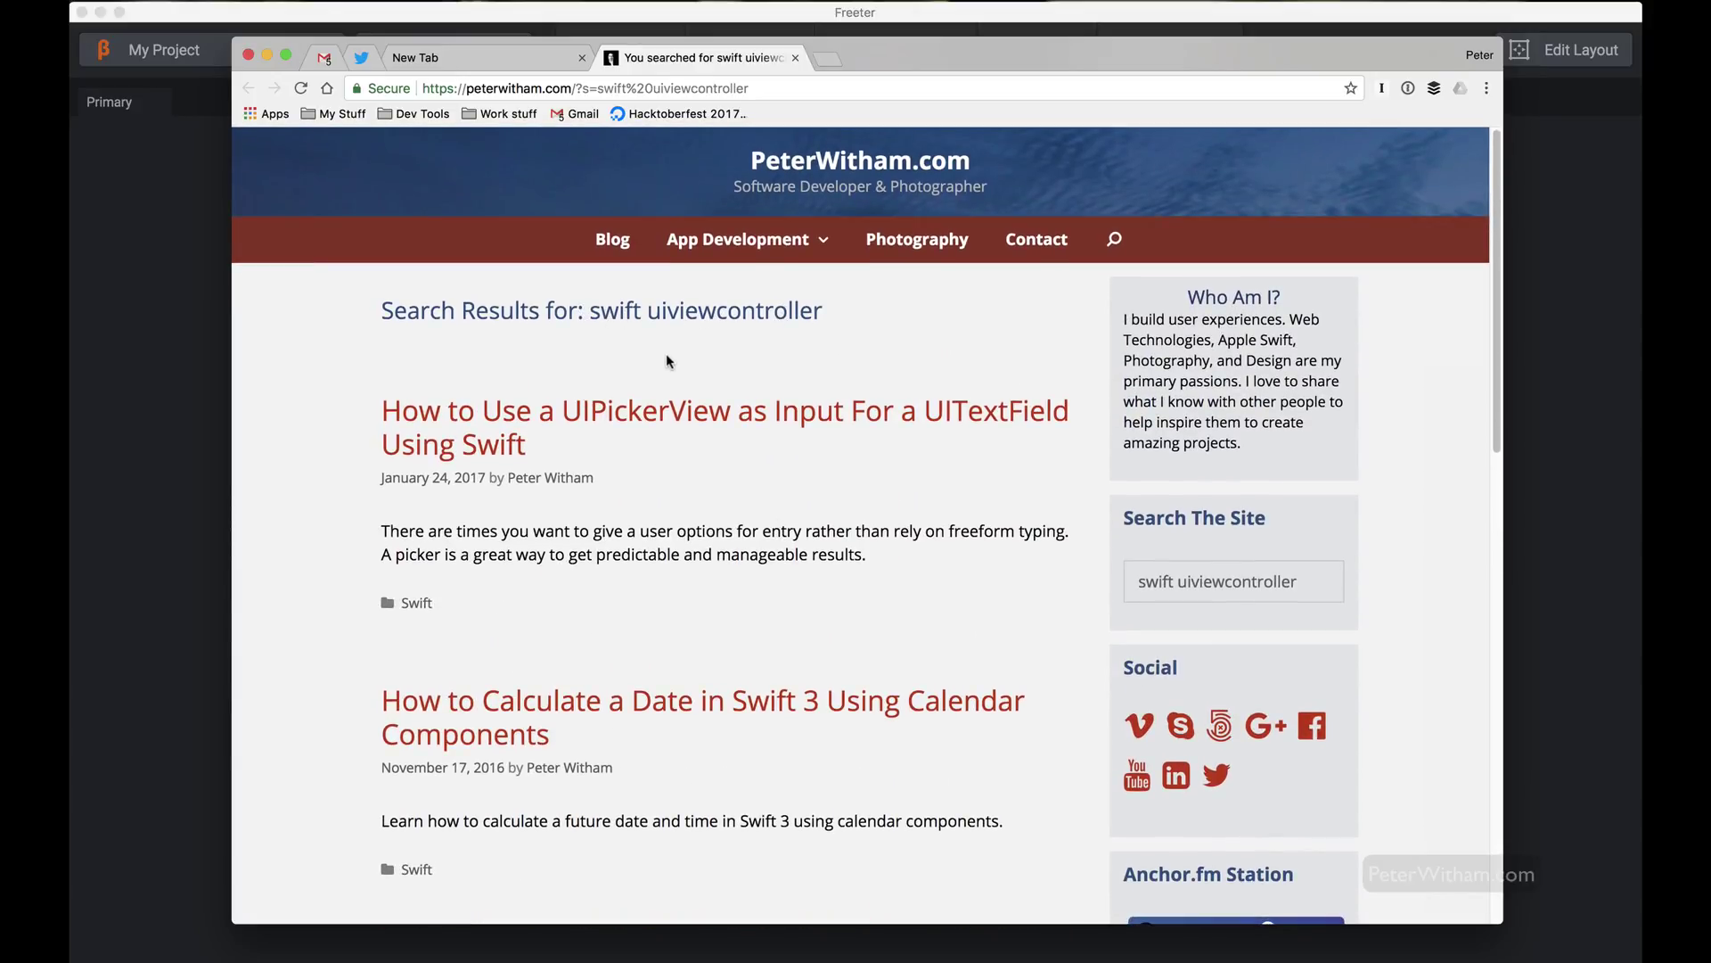
scroll(667, 355, "down", 15)
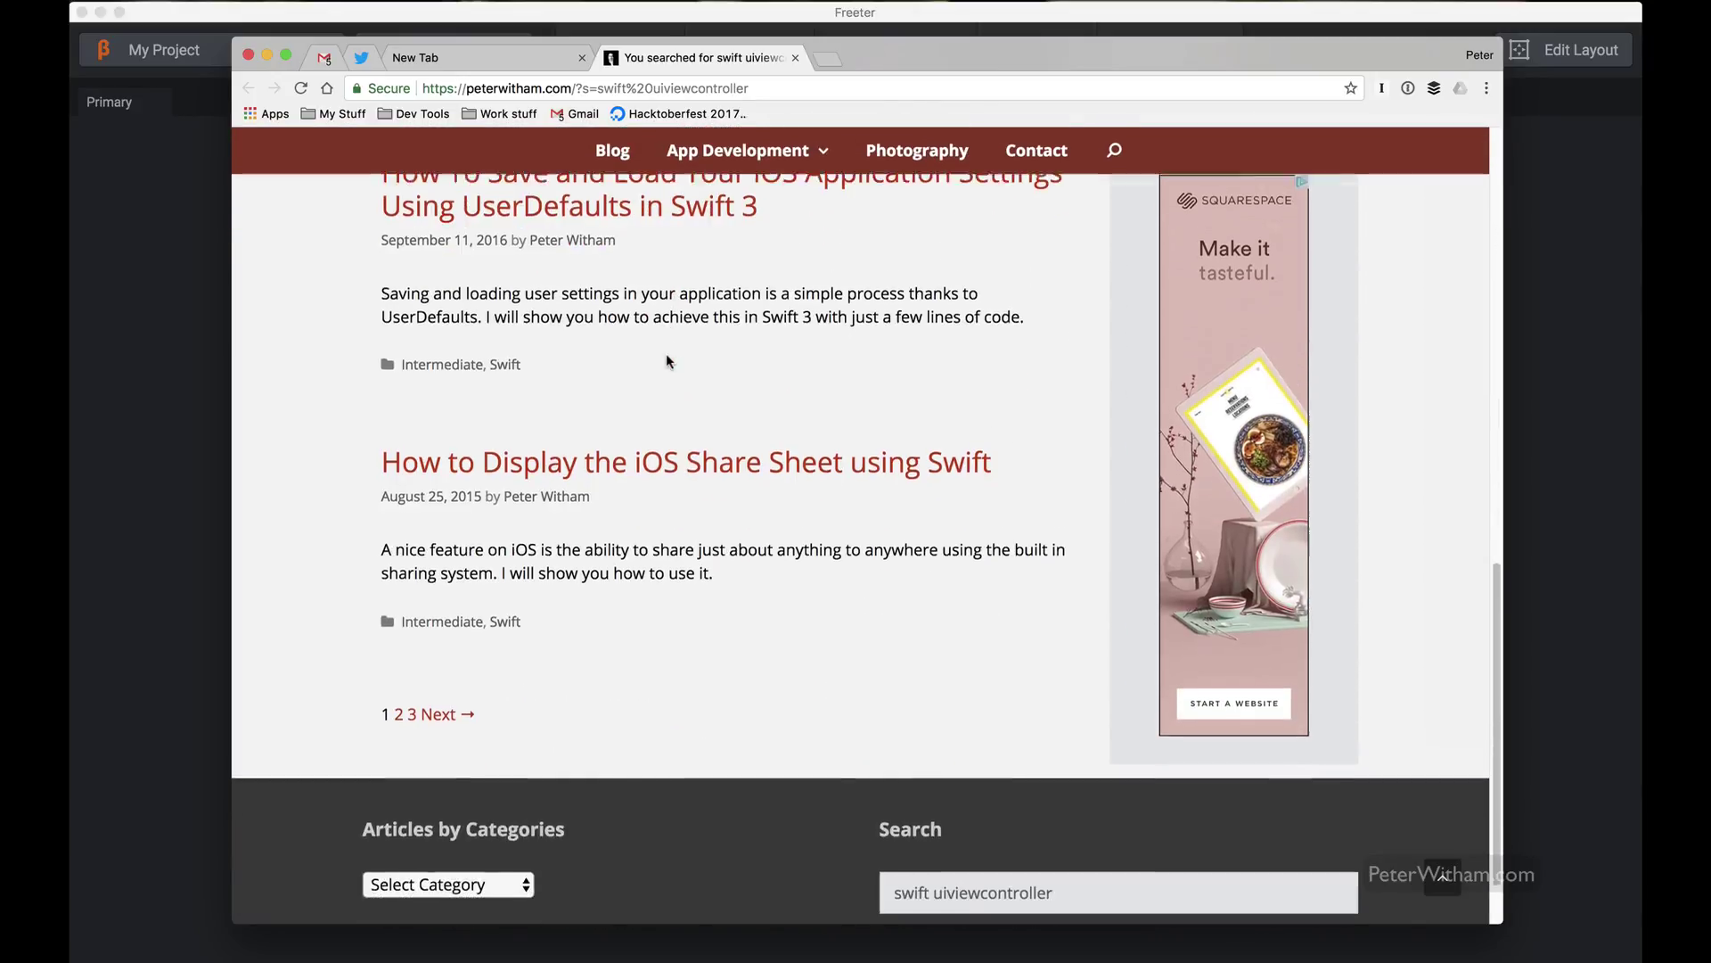
scroll(667, 358, "up", 15)
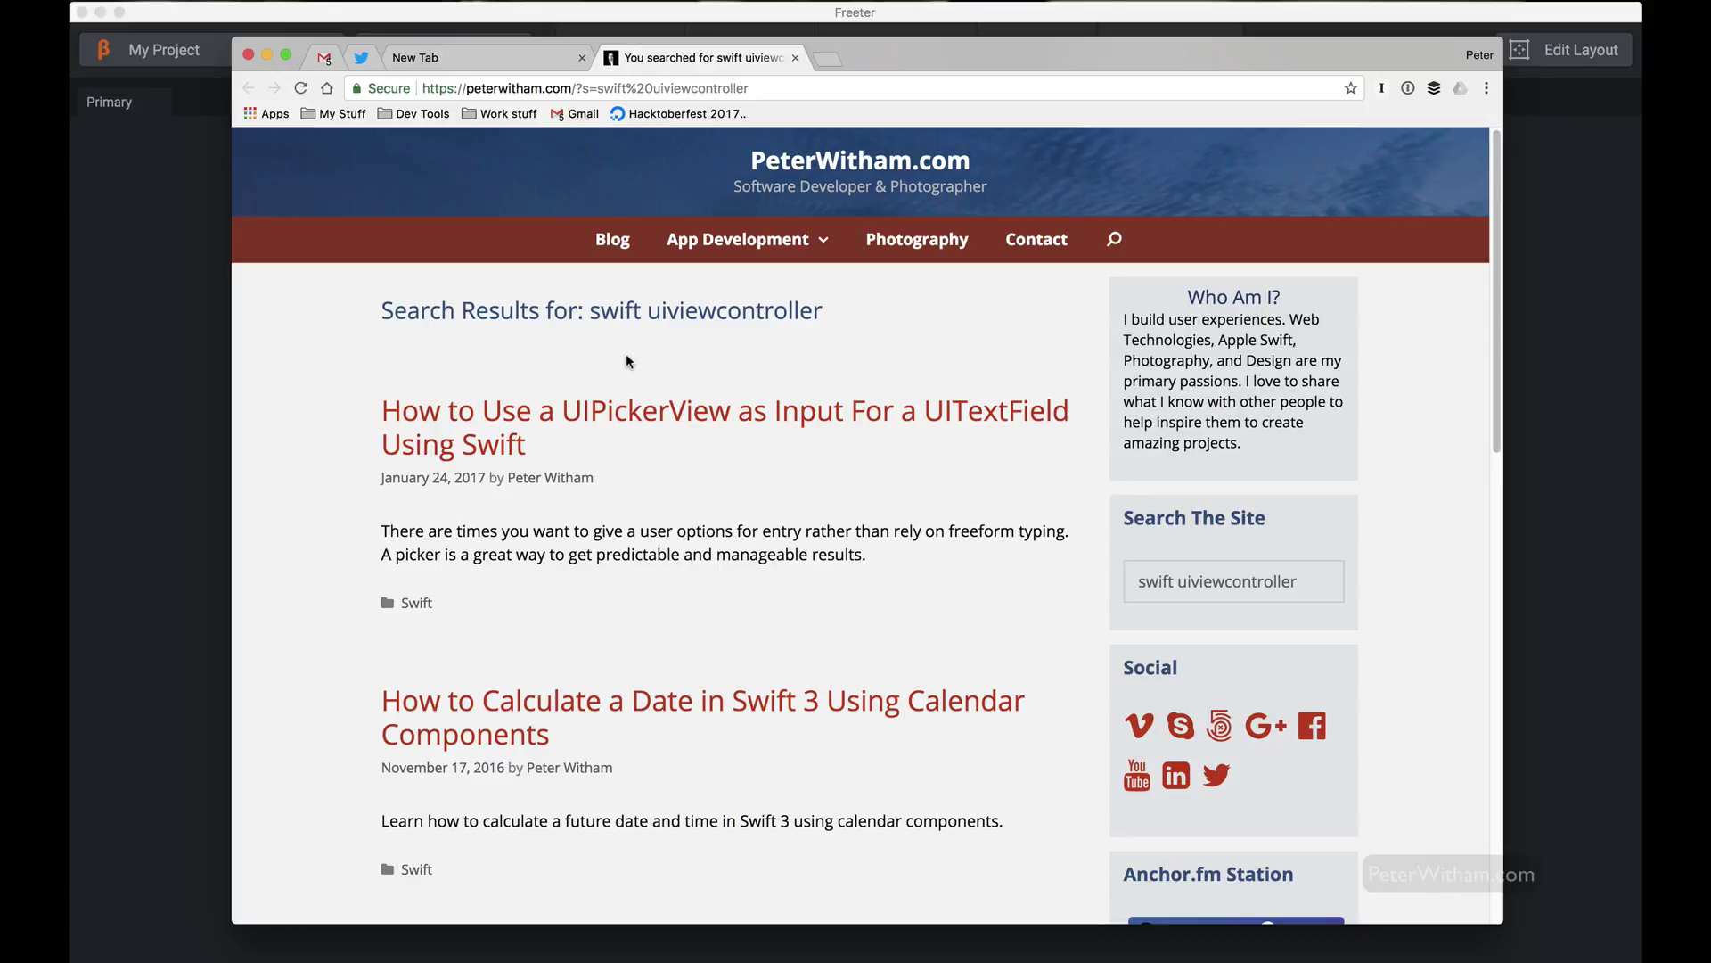
key("super+w")
key("super+w")
key("super+w")
key("super+w")
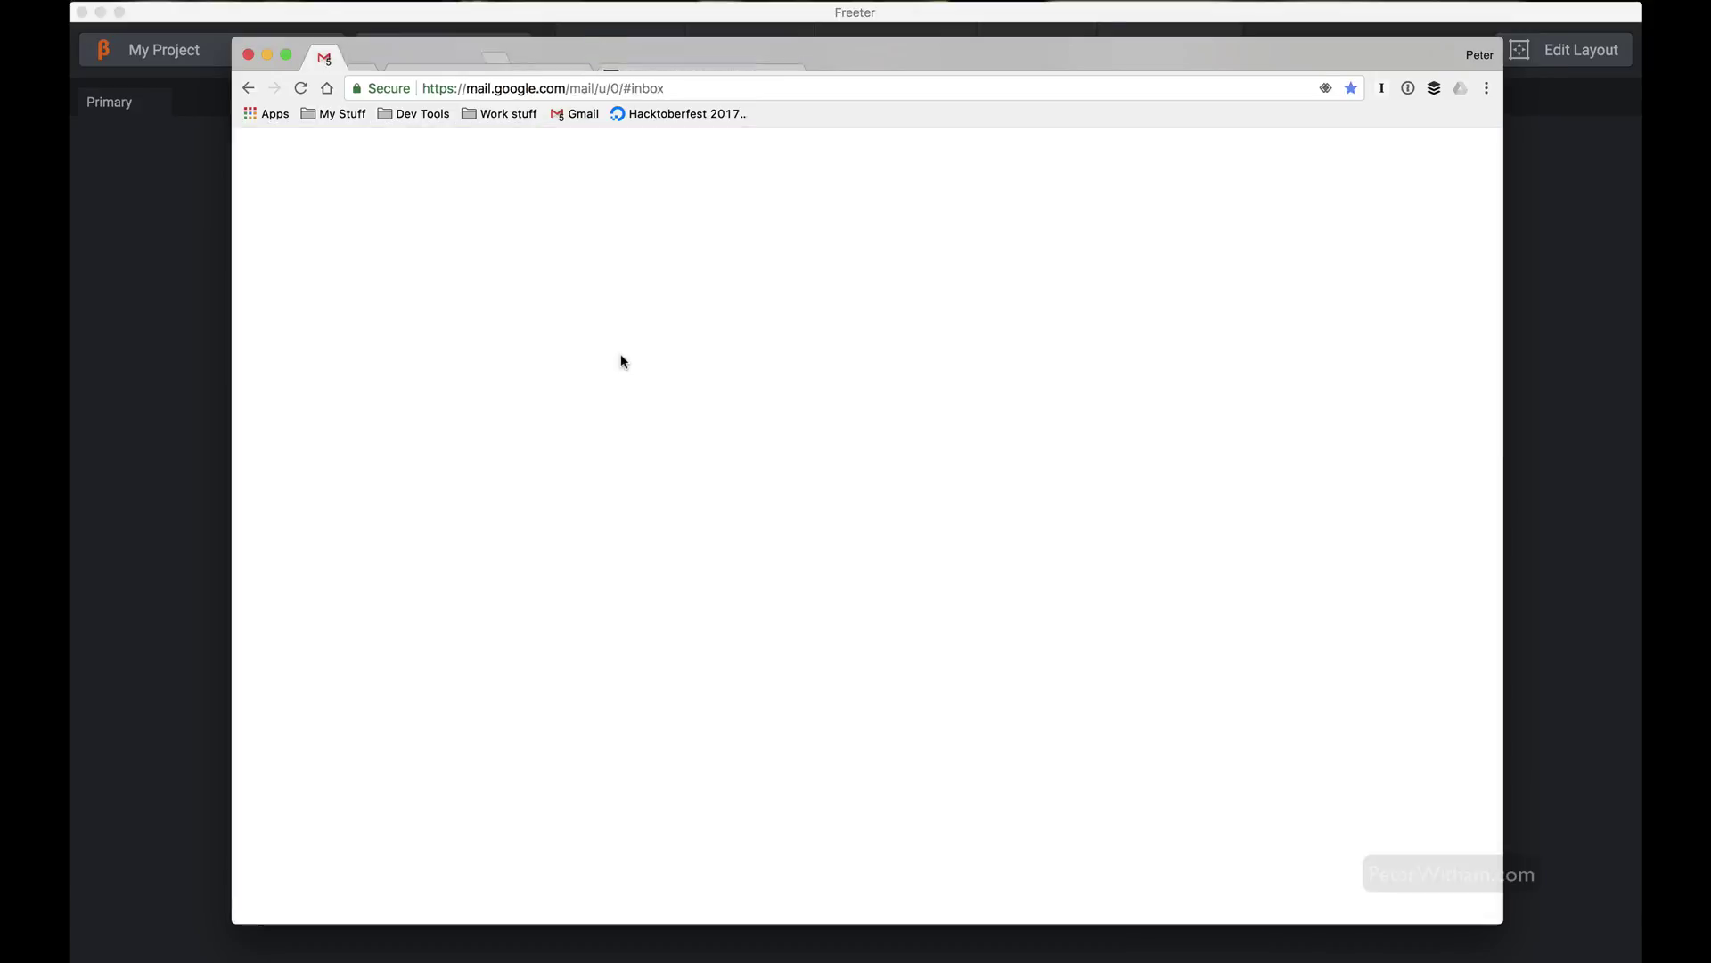
left_click(1141, 56)
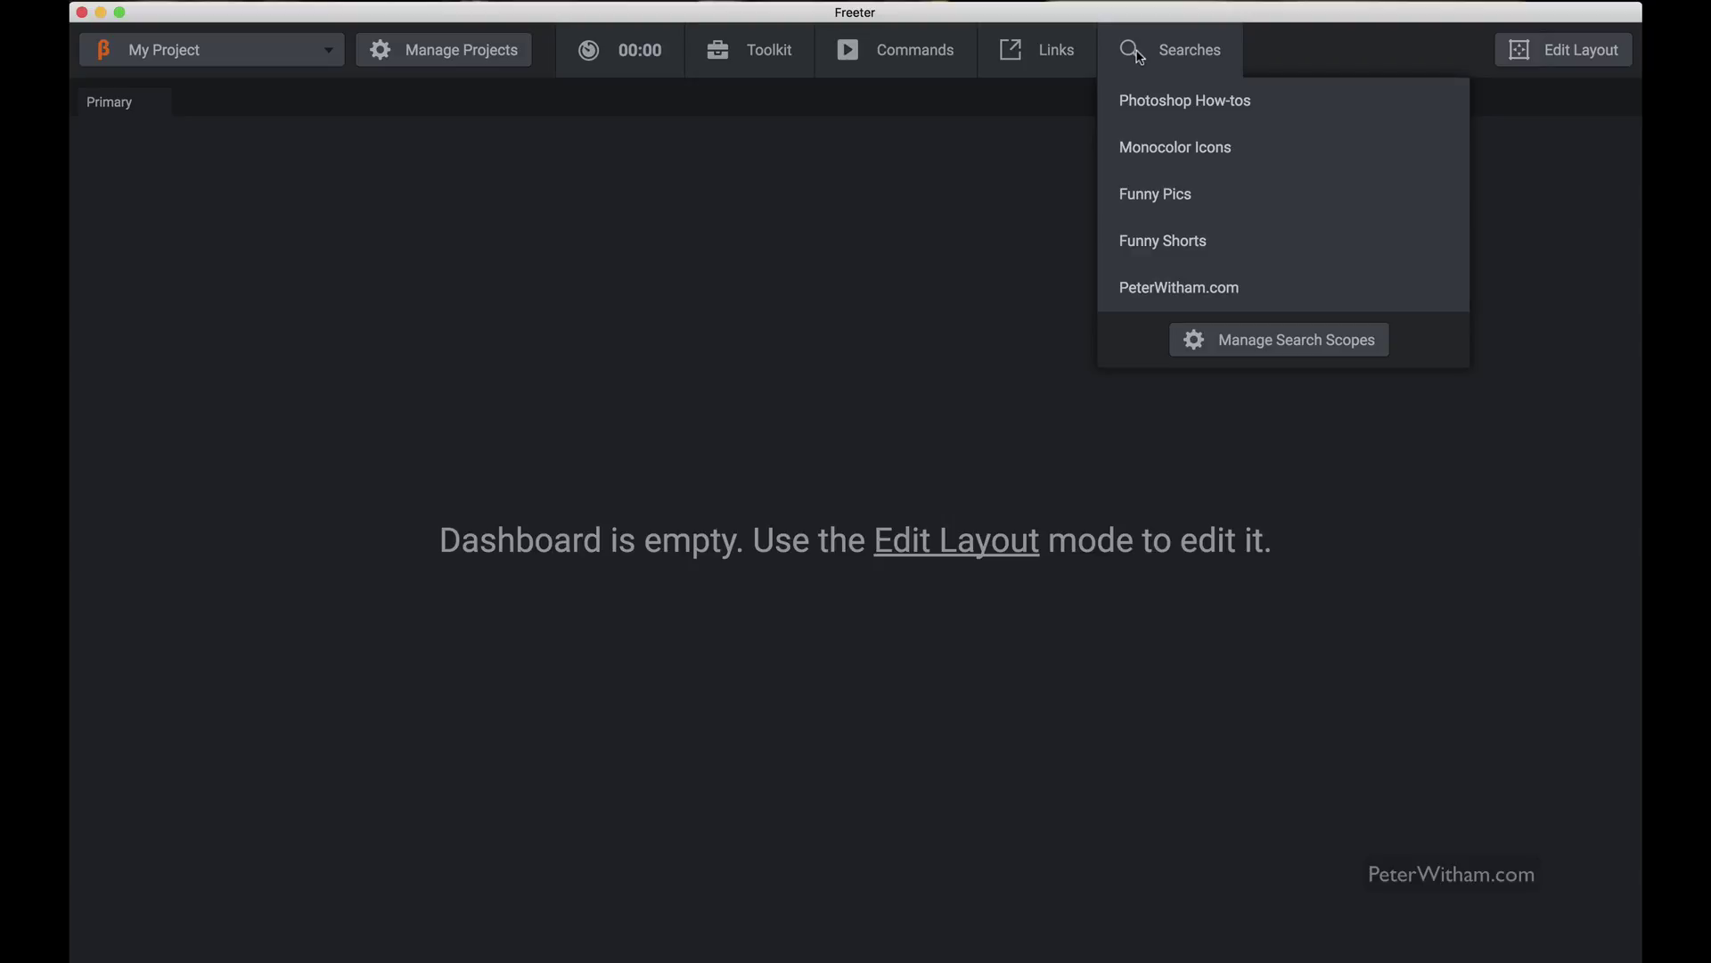
left_click(918, 456)
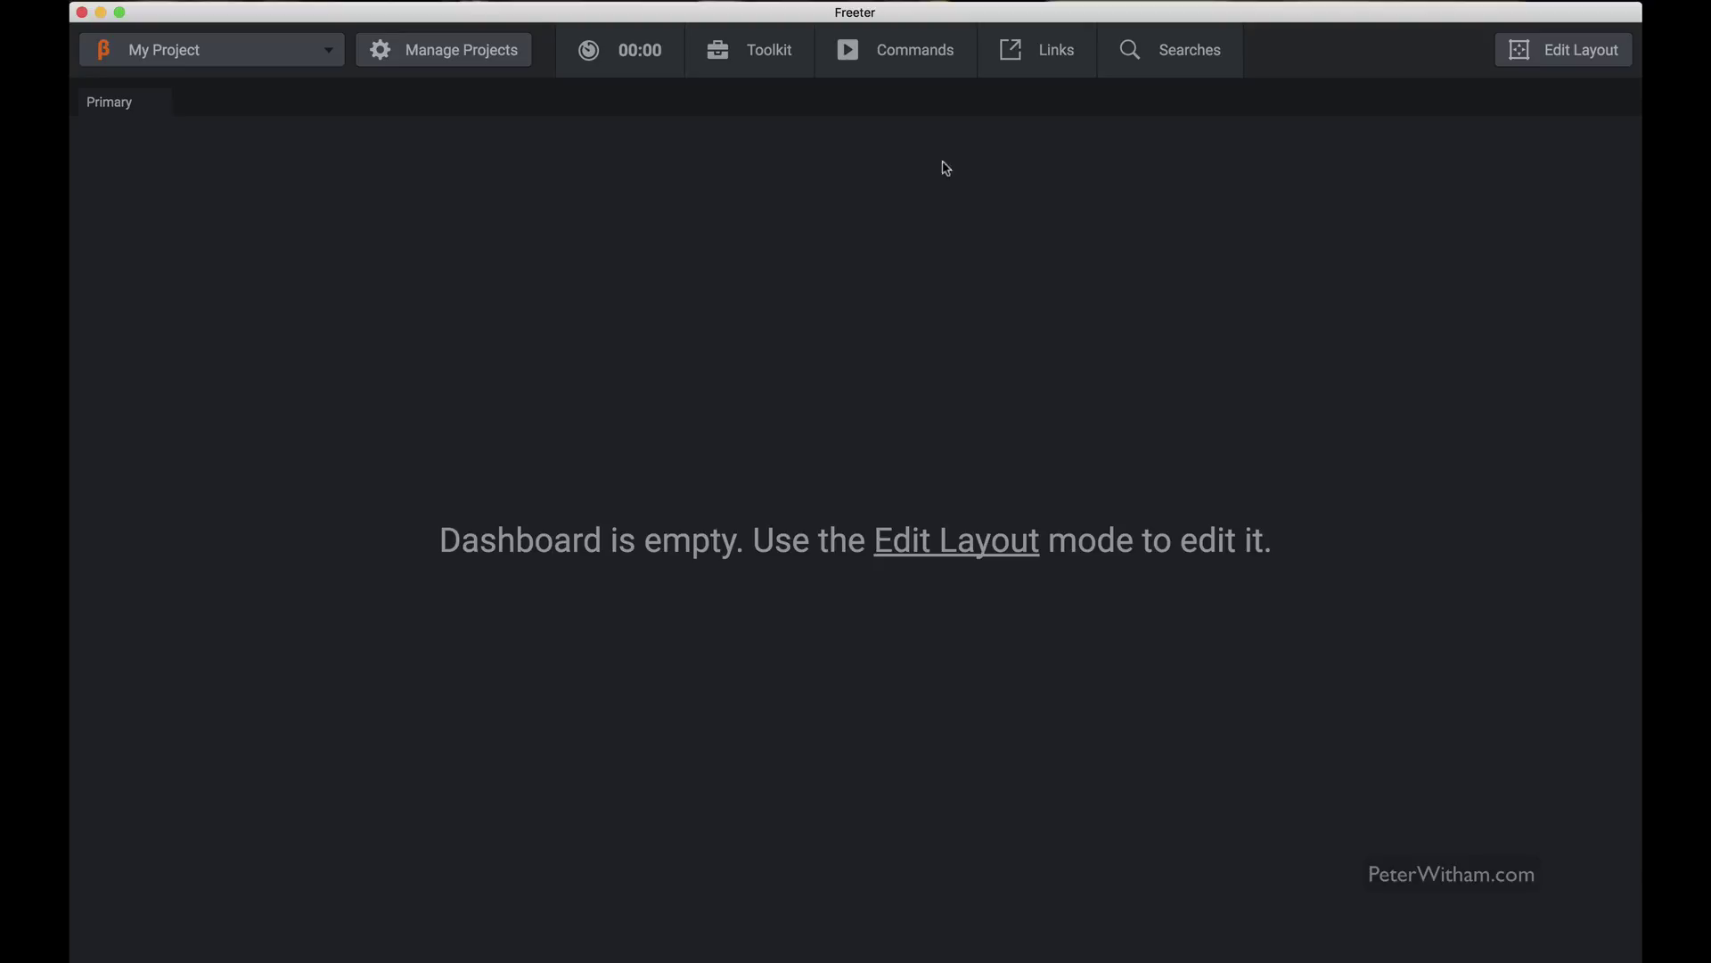
Step: Open the command management and add a first command to the empty commands list
left_click(910, 59)
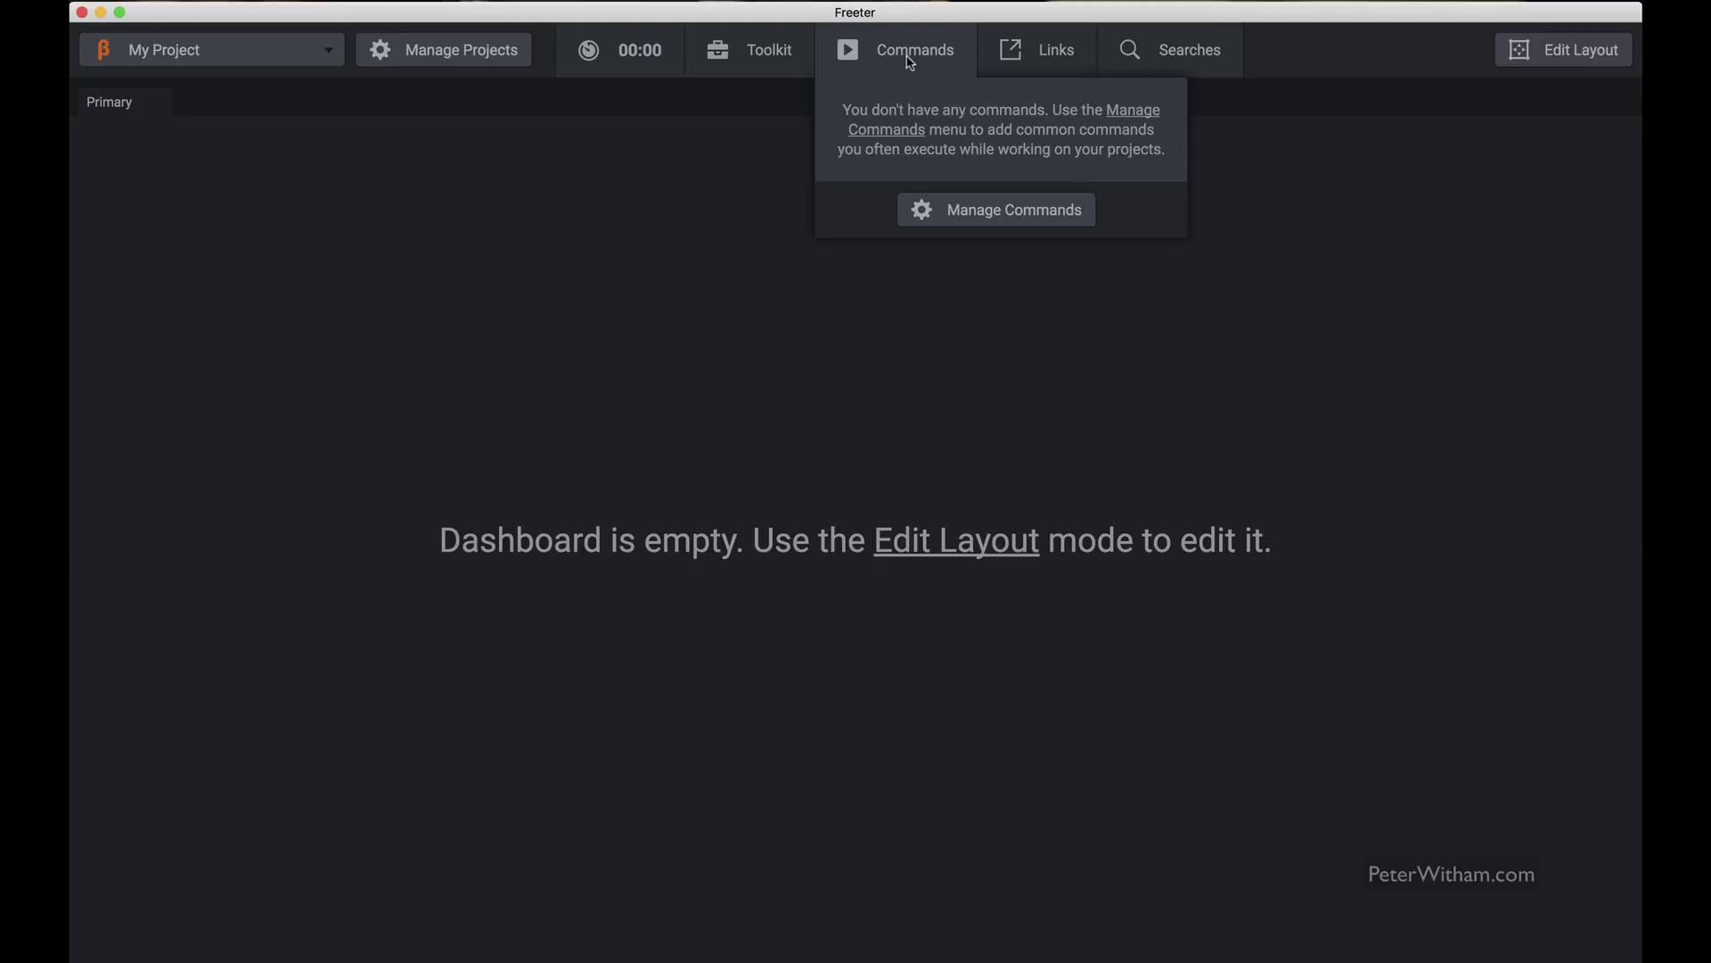
left_click(992, 212)
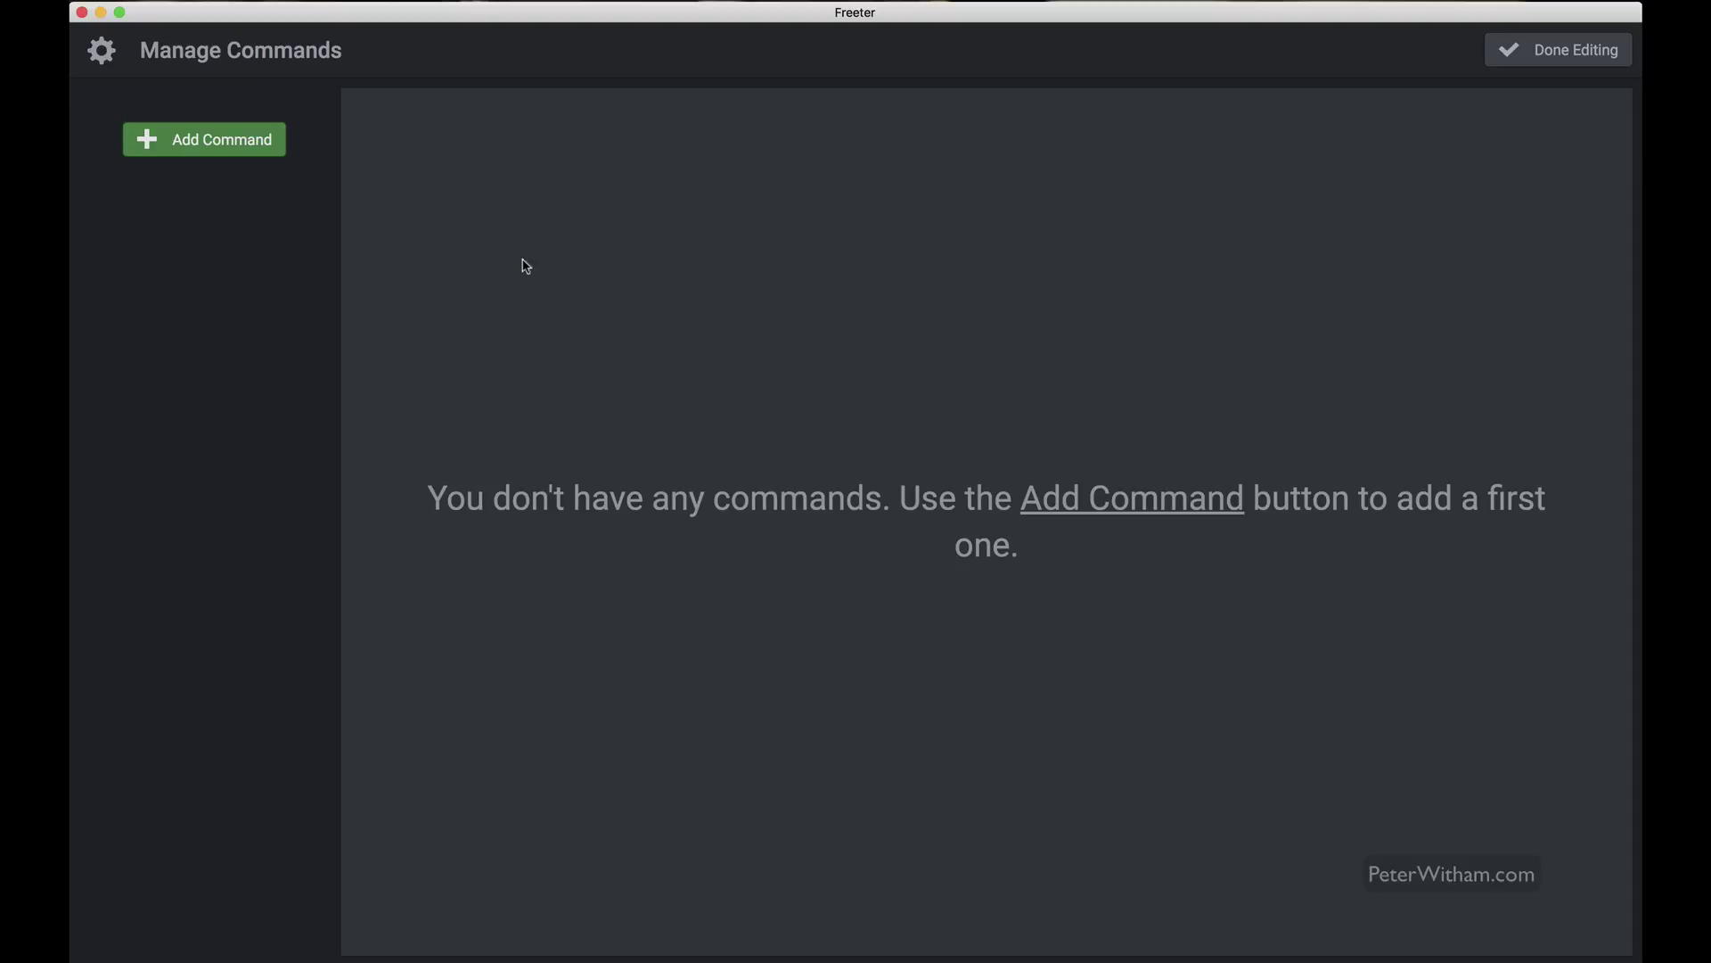
left_click(219, 152)
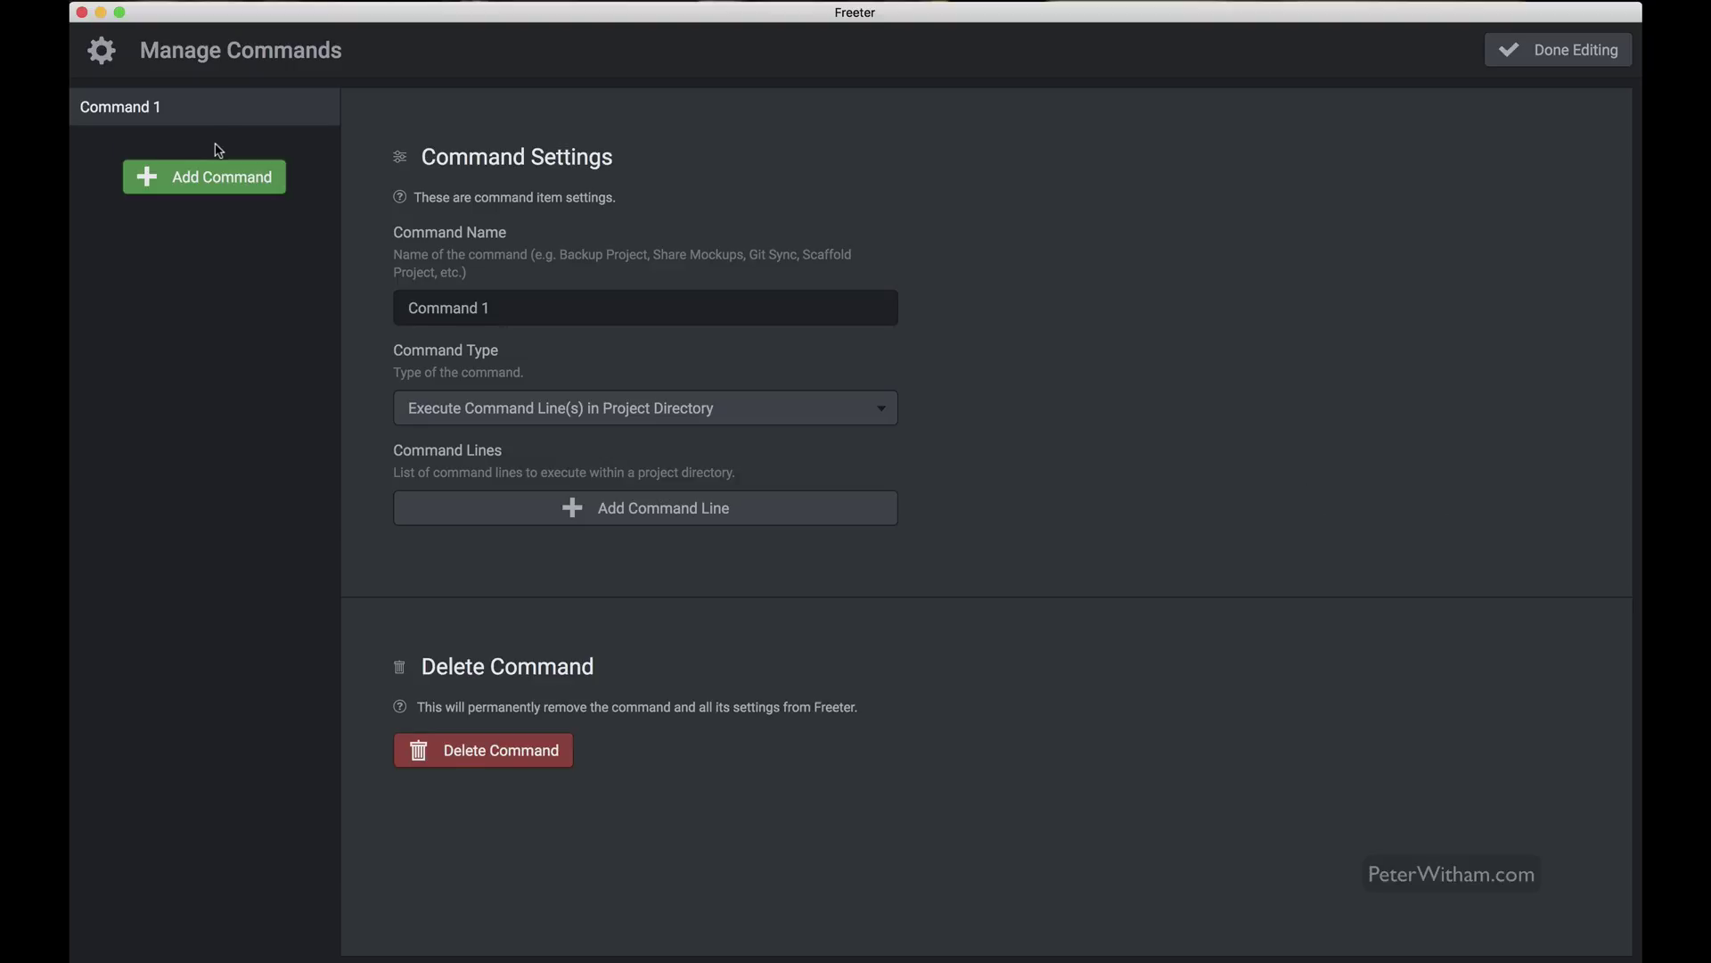
Step: Rename the command to Command Part 1 and set its type to Copy Project Directory to another Directory
left_click_drag(503, 307, 341, 312)
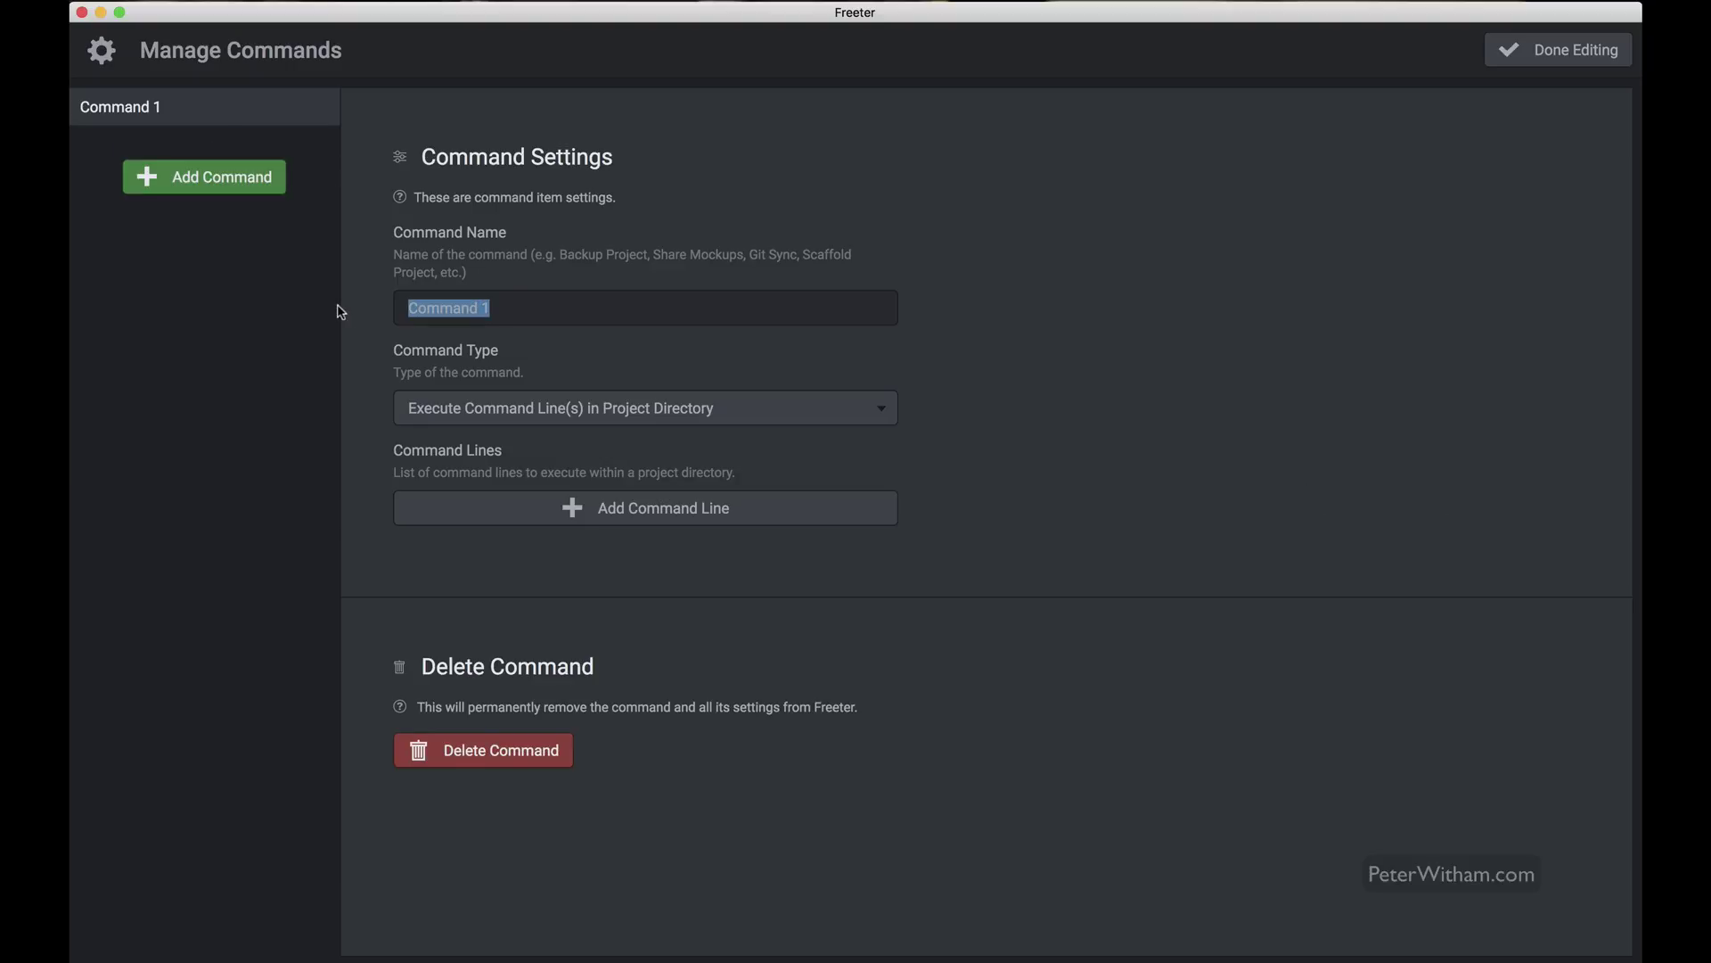
type("Commad")
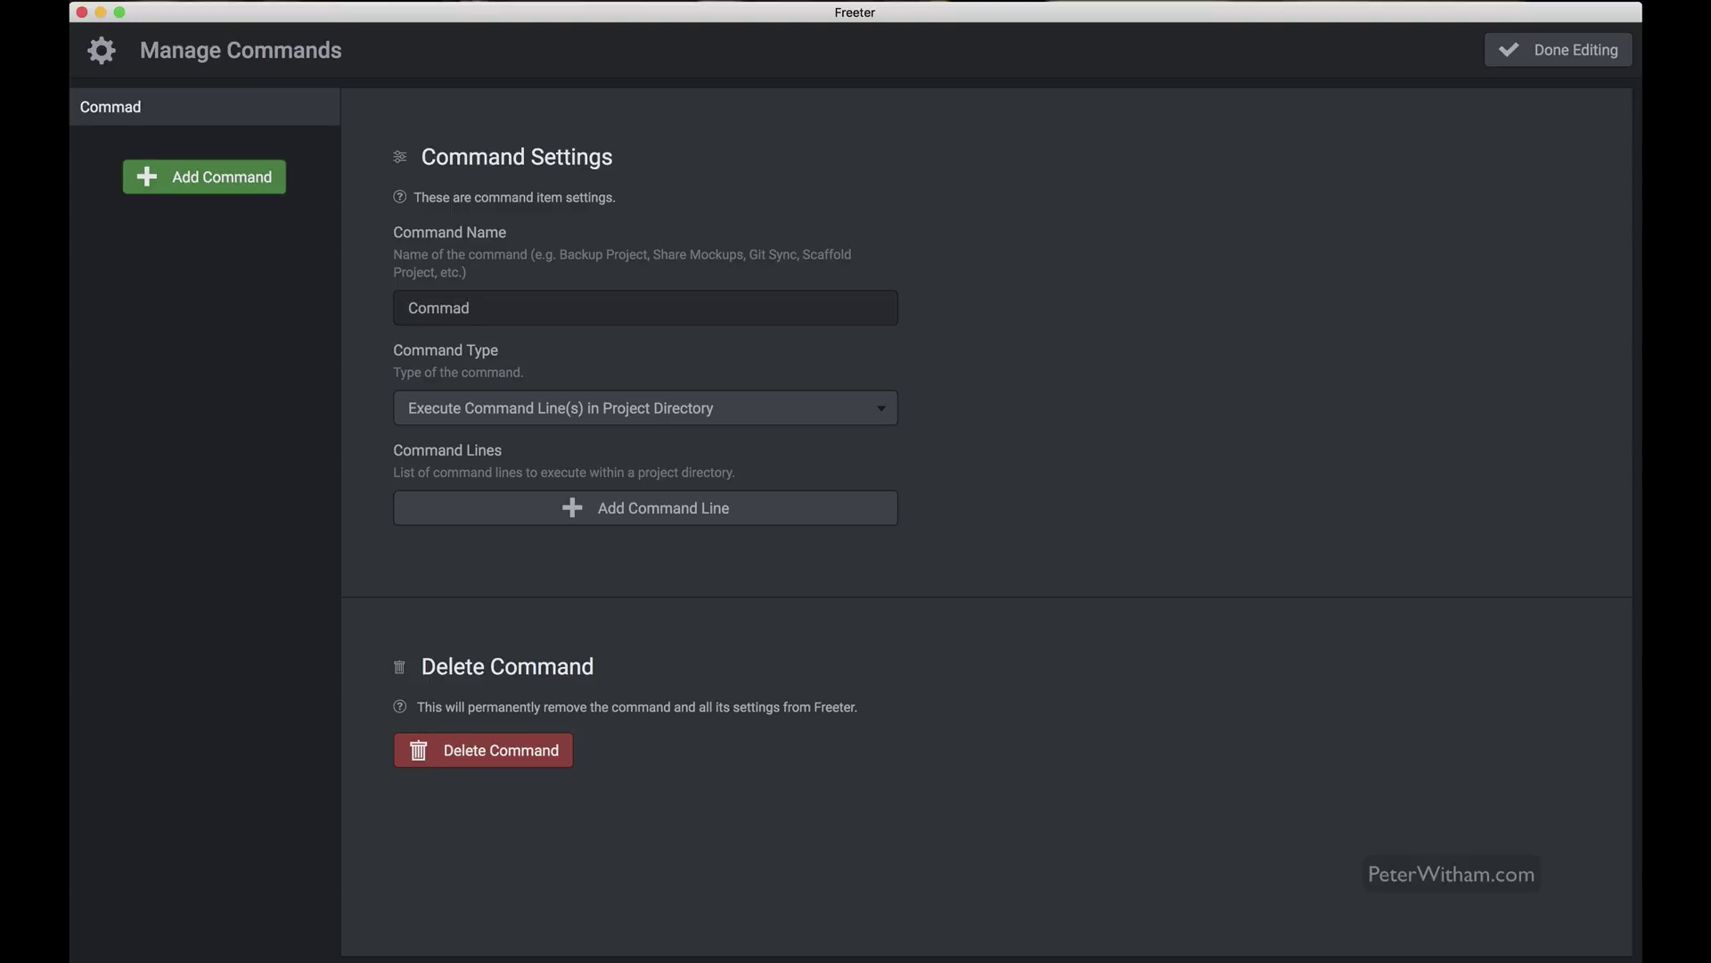
key("BackSpace")
type("nd Part 1")
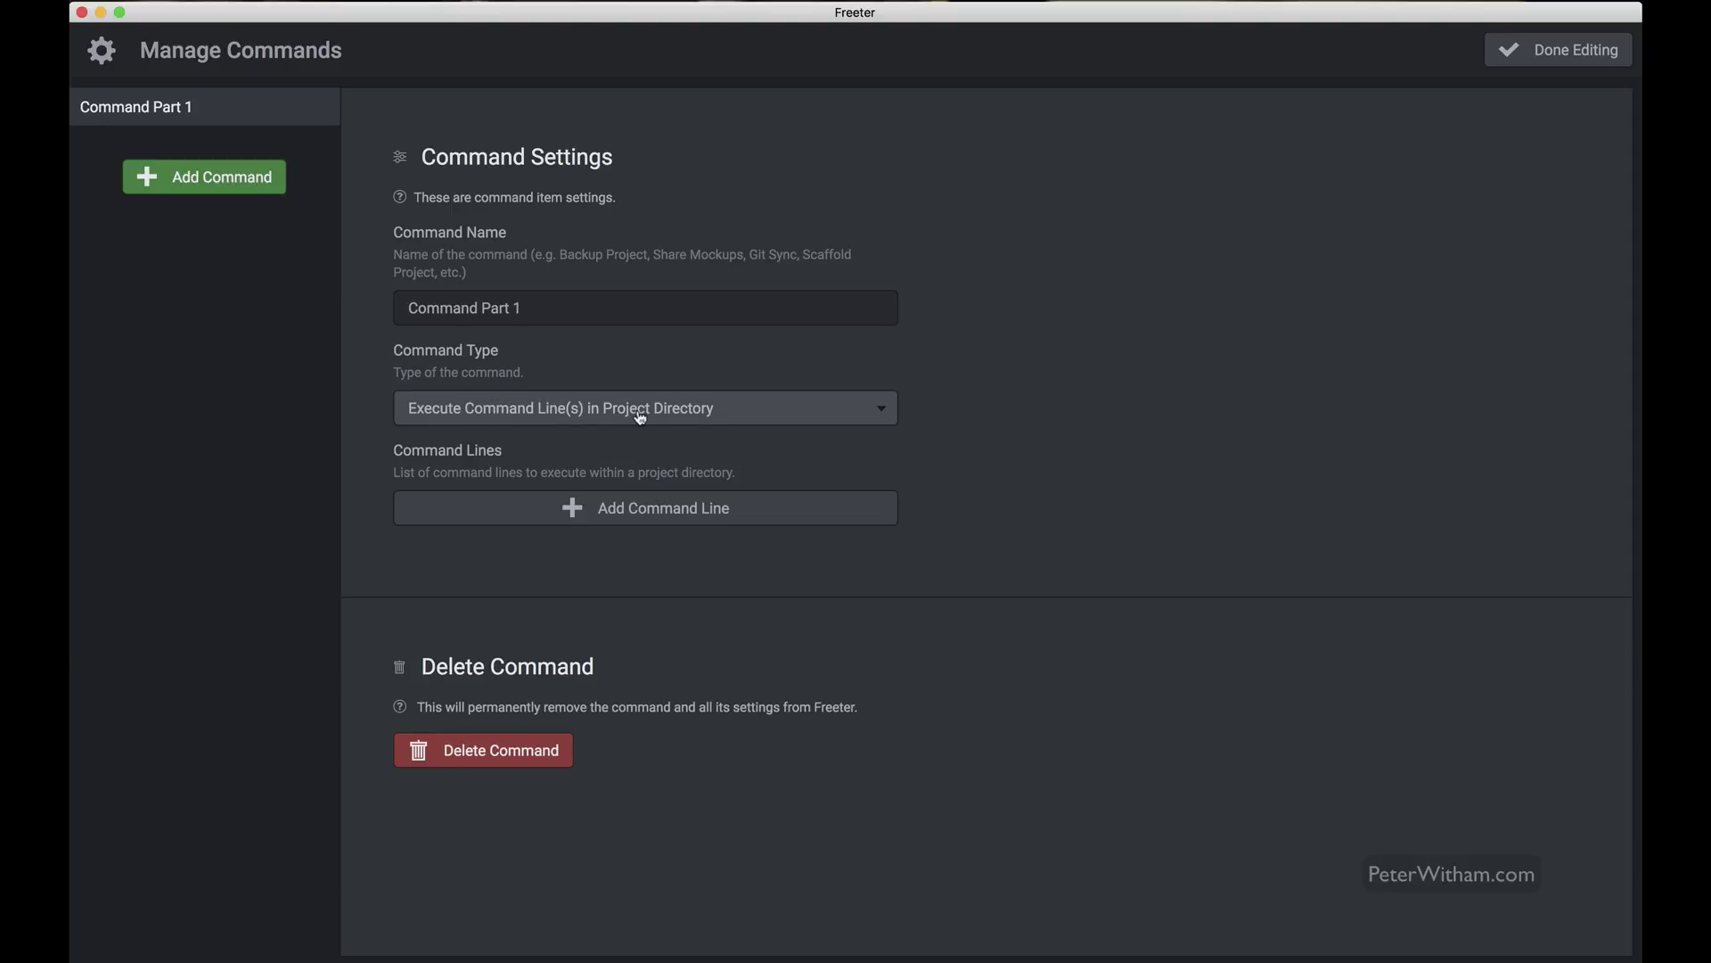
left_click(882, 415)
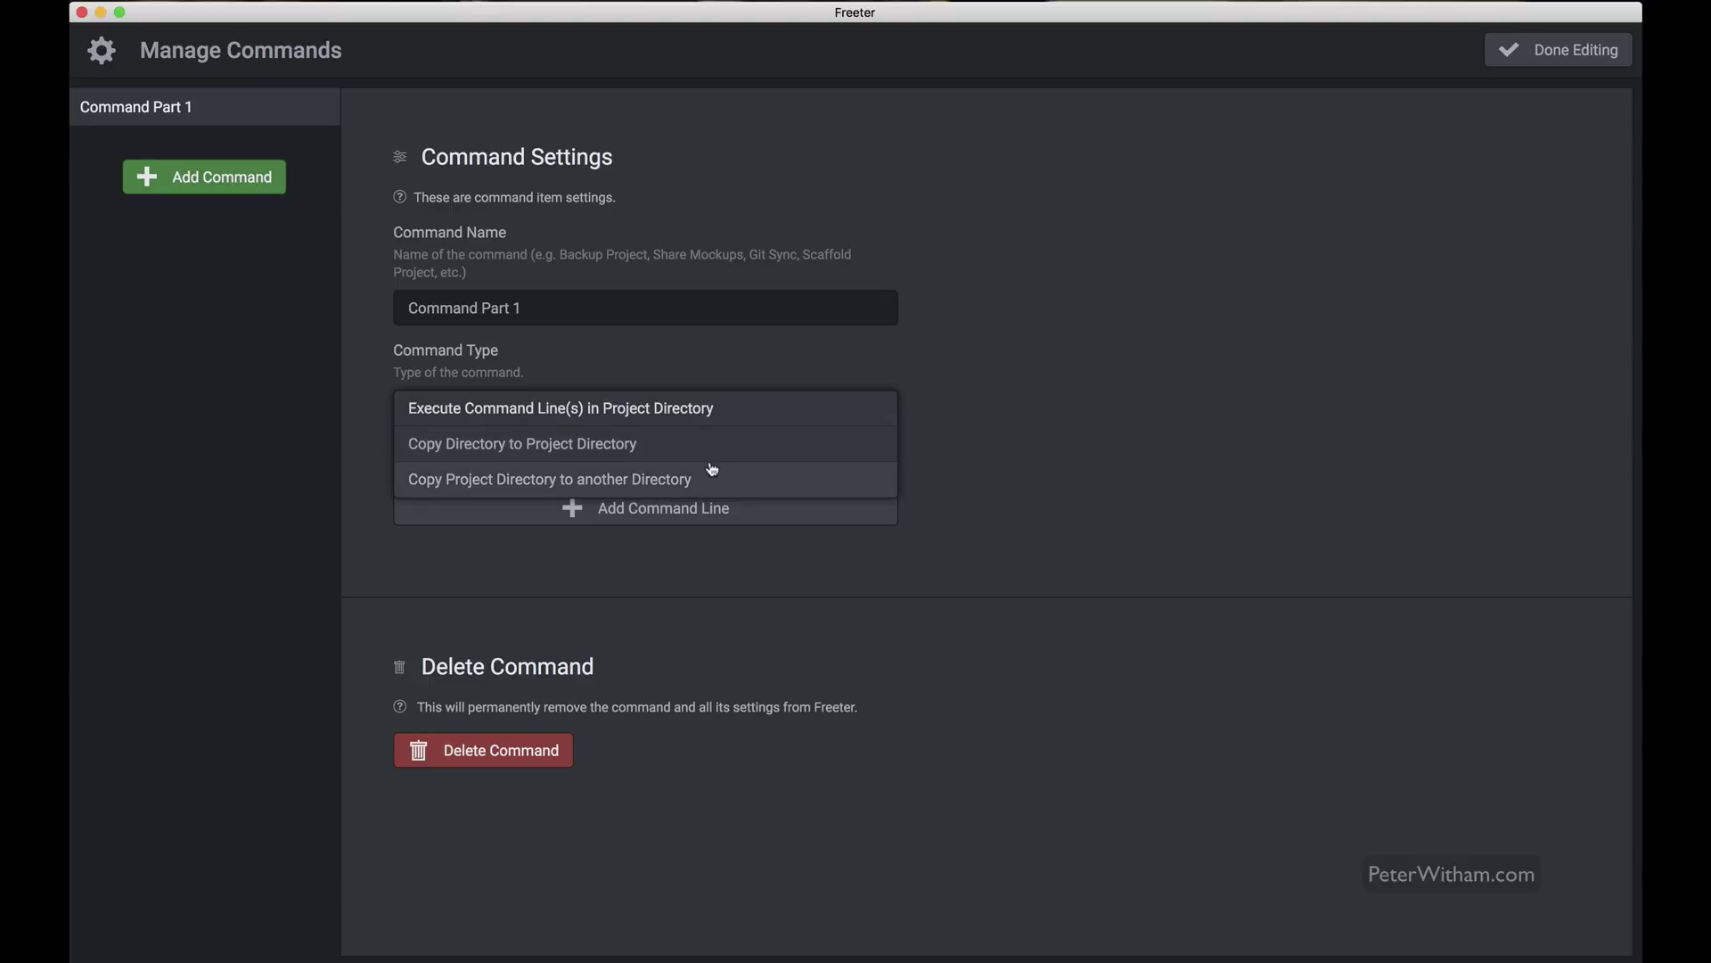
left_click(517, 482)
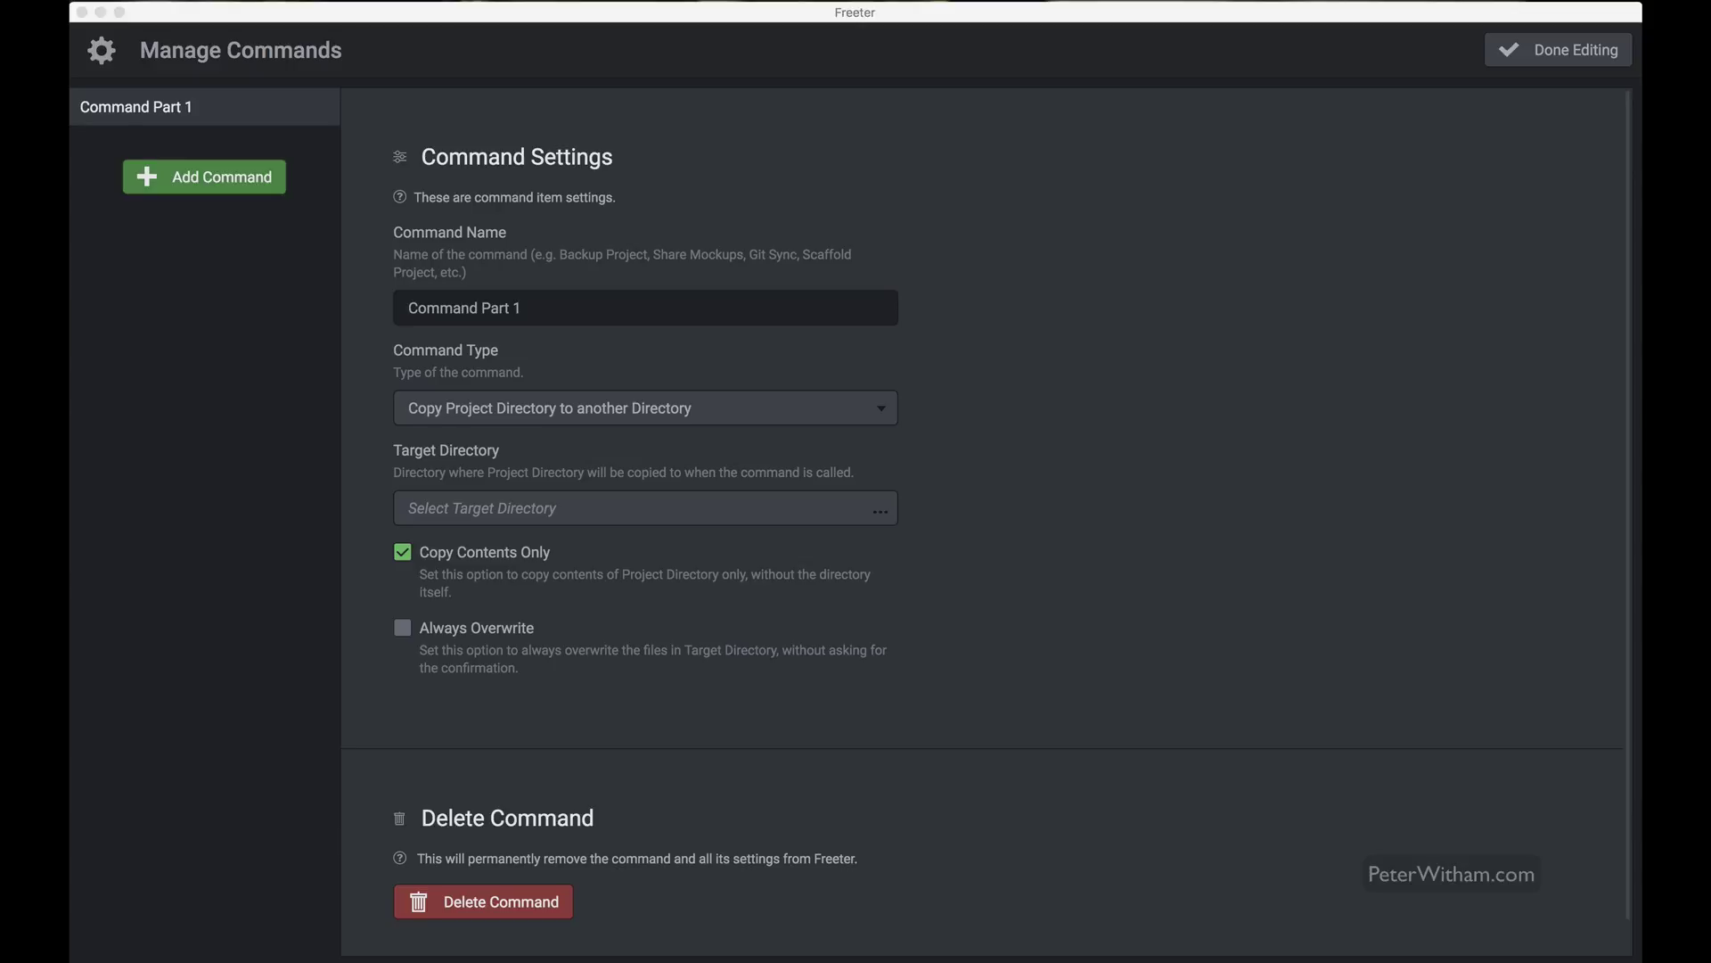
Step: Switch to Finder and arrange the My Project folder window directly above the Destination folder window
key("super+Tab")
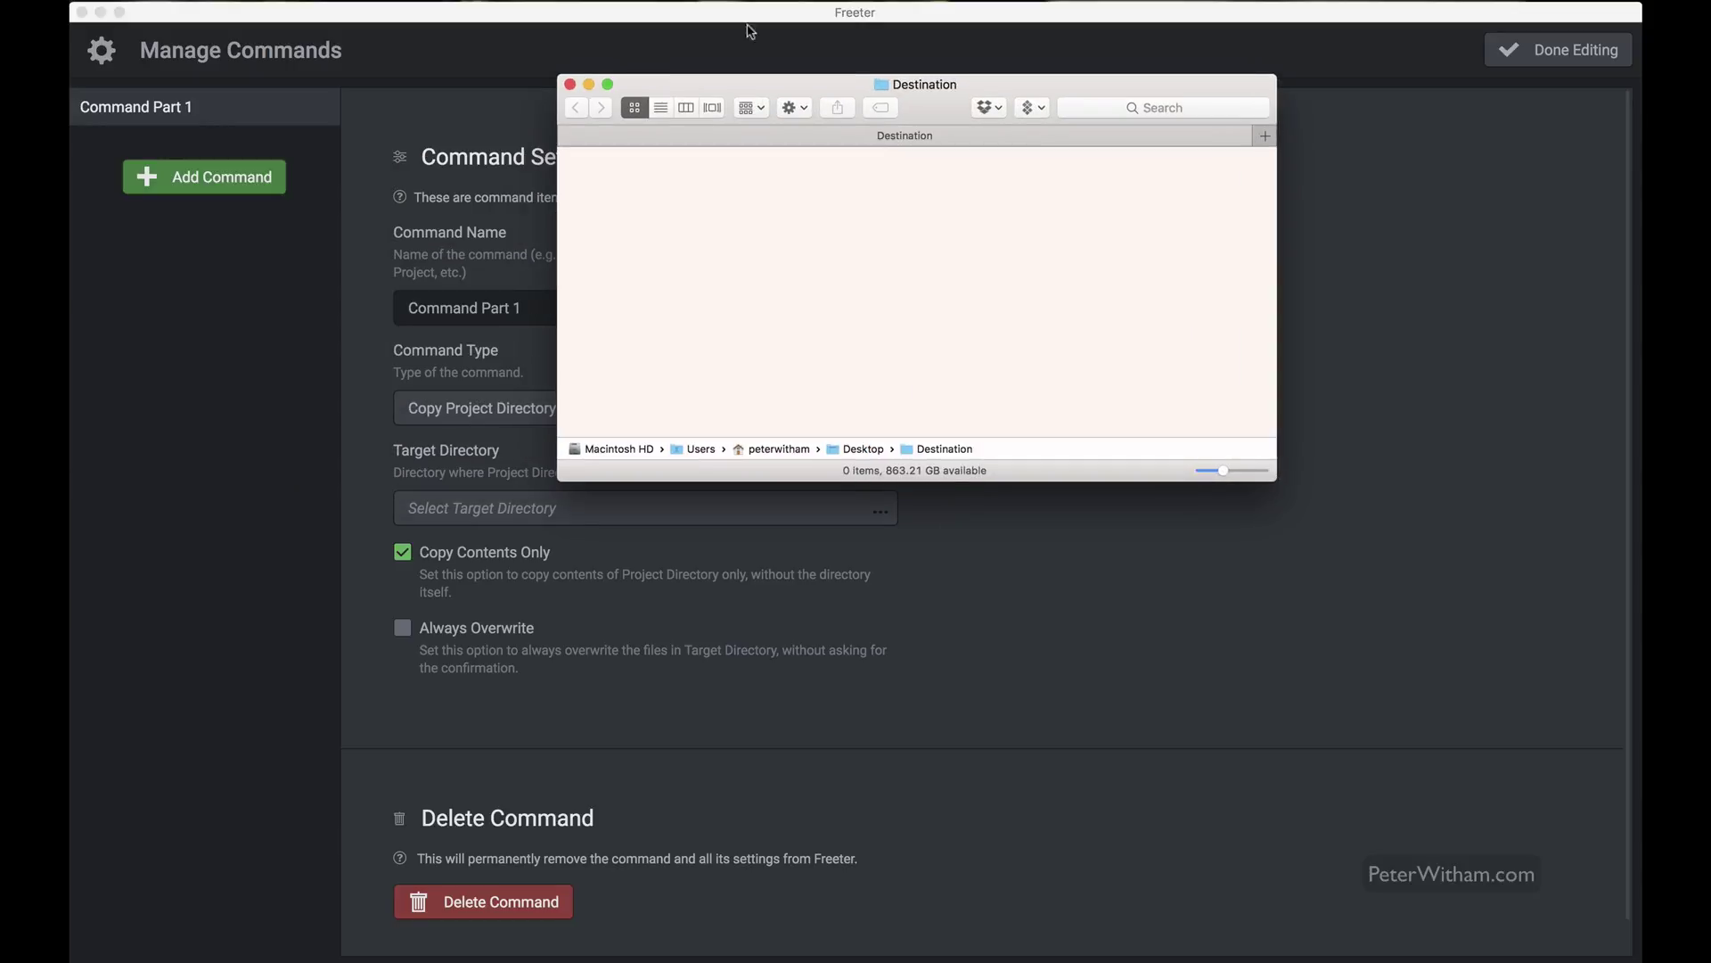
left_click_drag(816, 84, 1021, 481)
key("super+n")
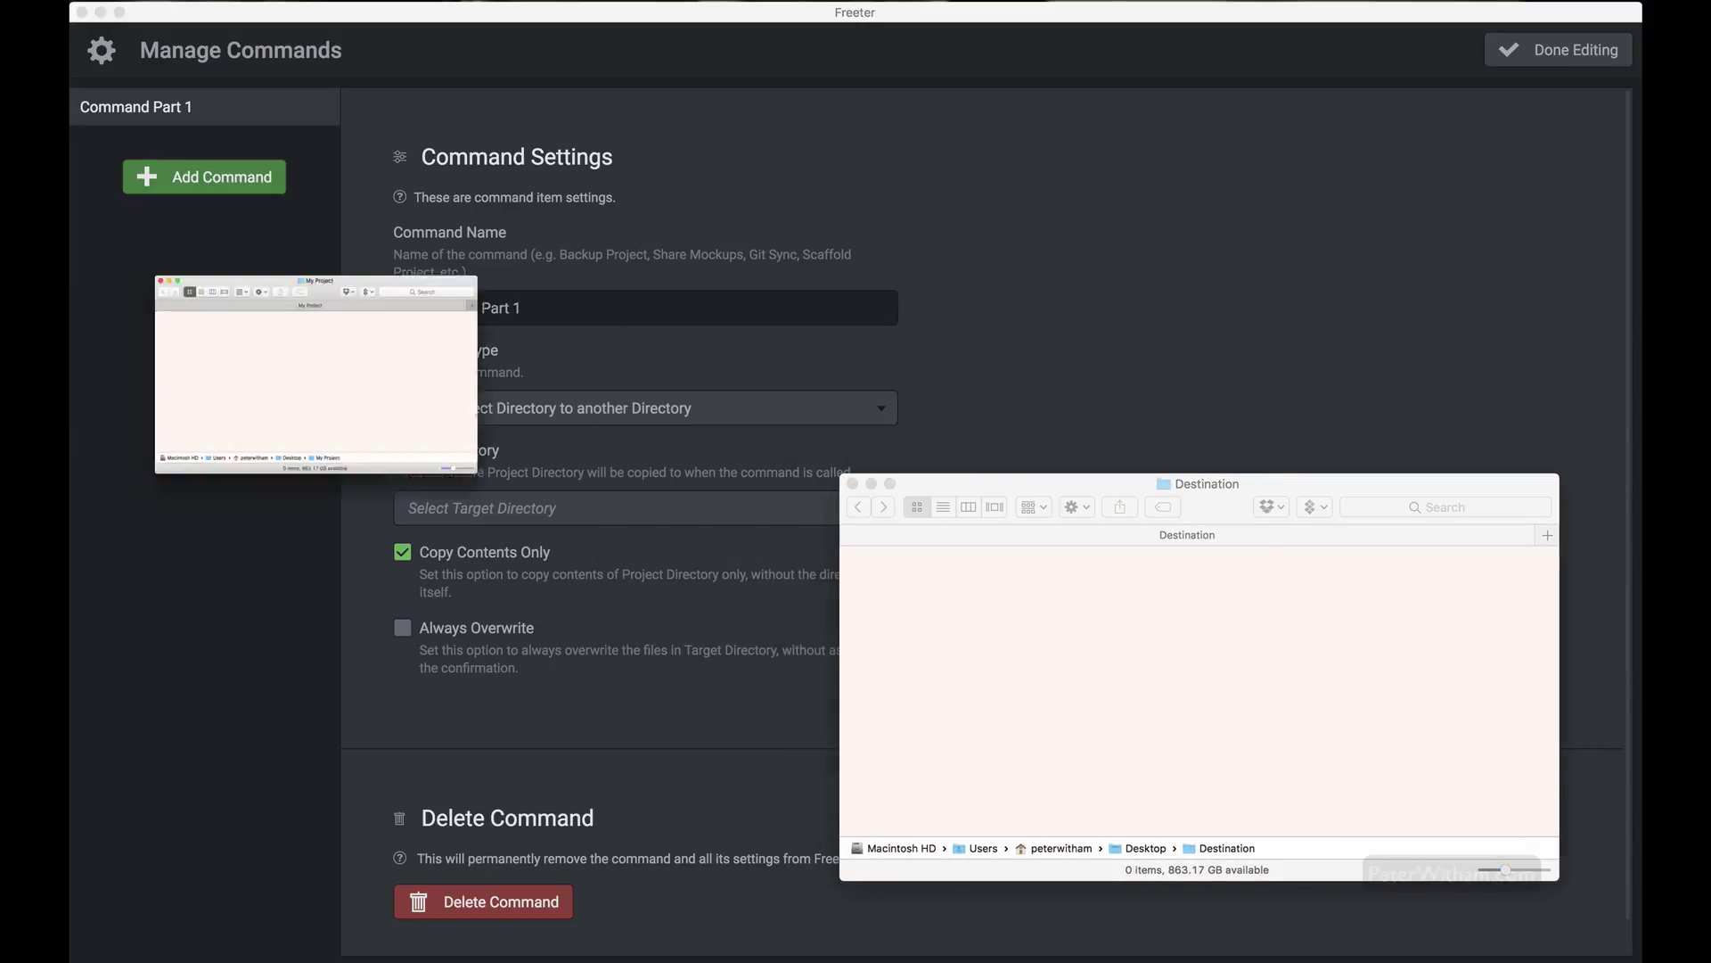
left_click_drag(696, 260, 1025, 57)
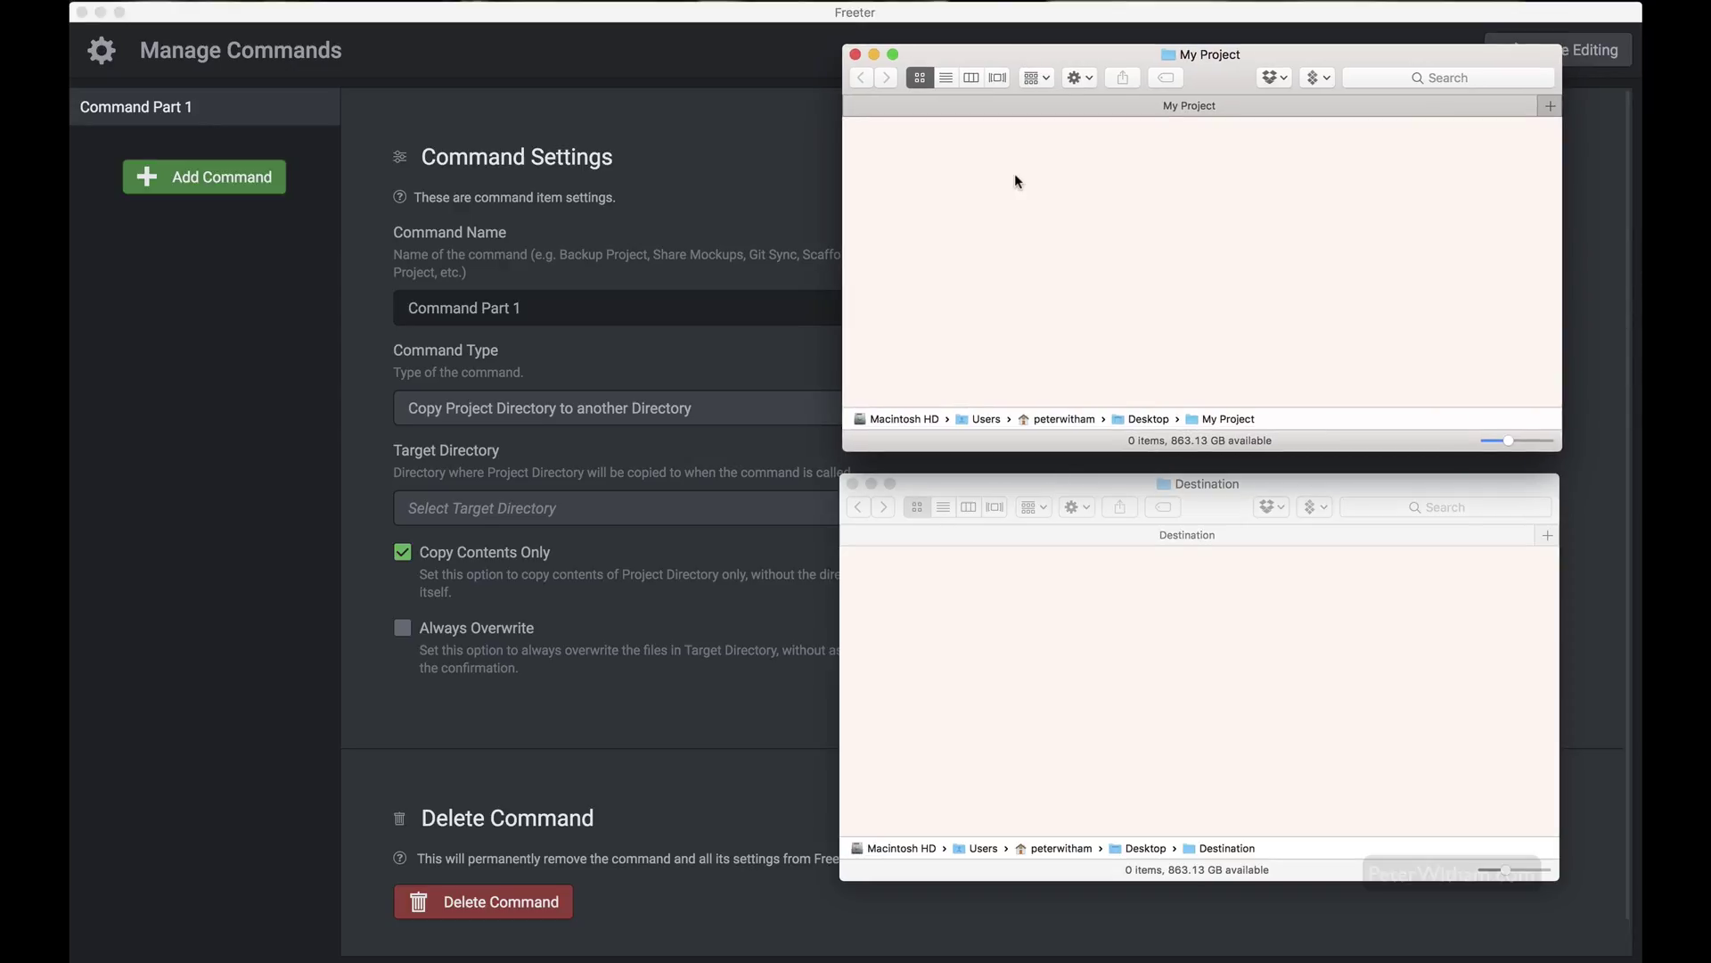
Step: Create two new folders named src and images inside the My Project folder
right_click(1016, 175)
left_click(1039, 183)
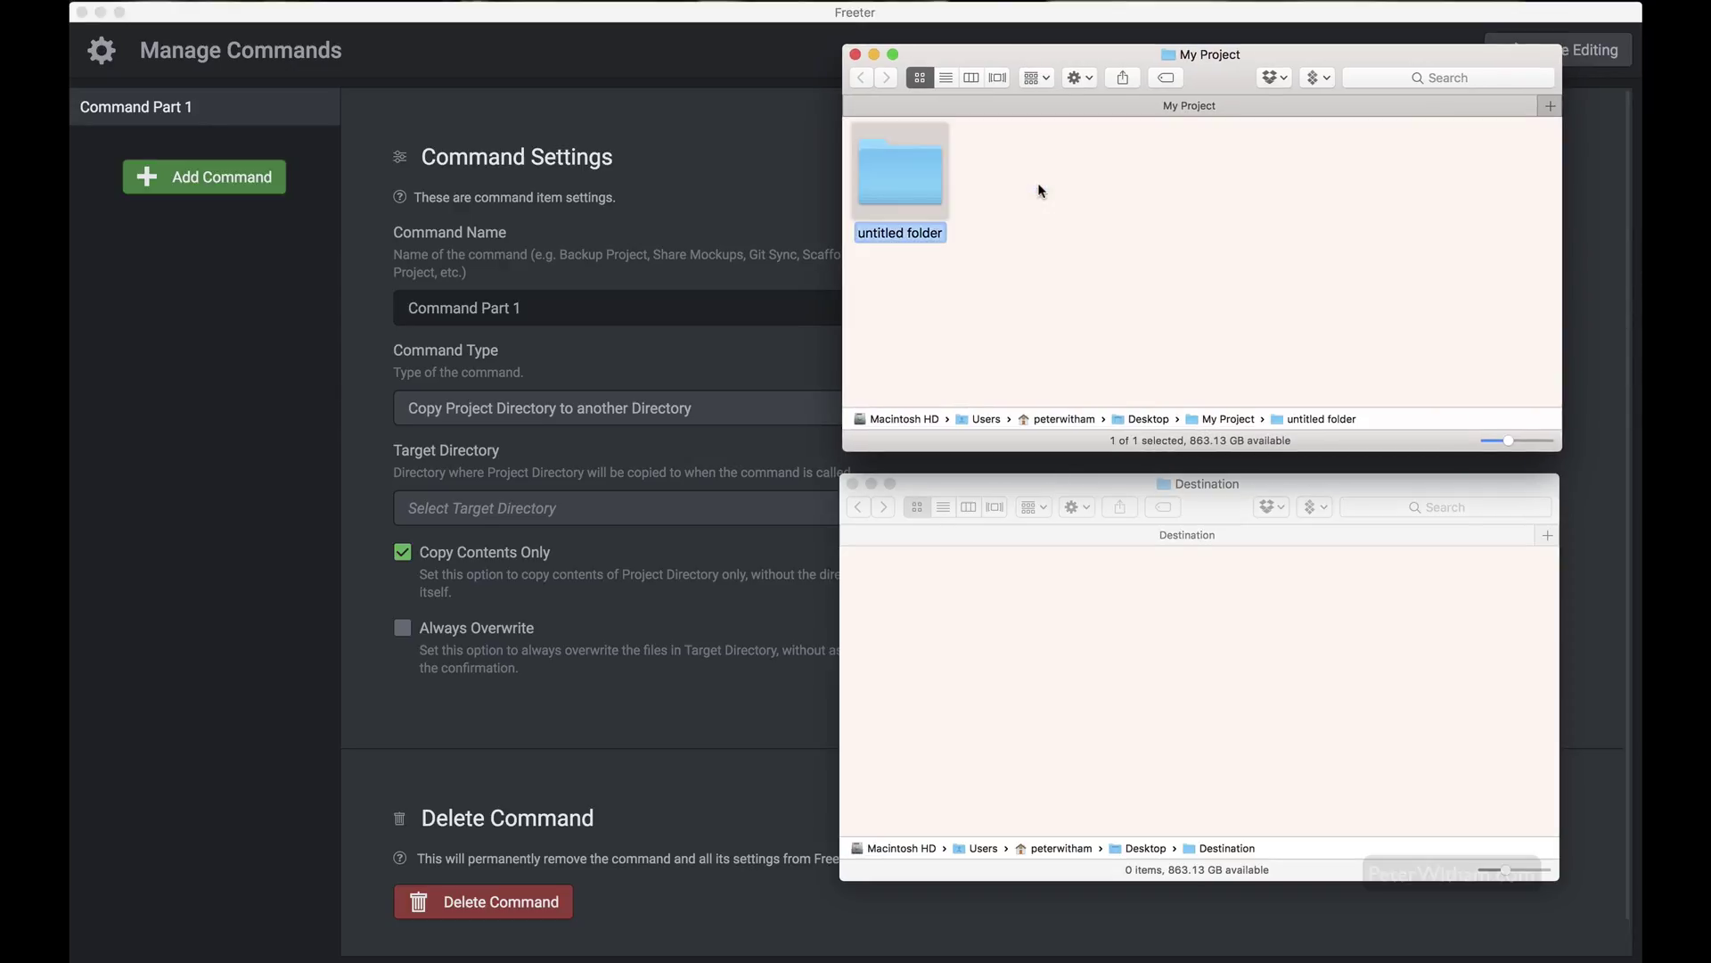
type("sr")
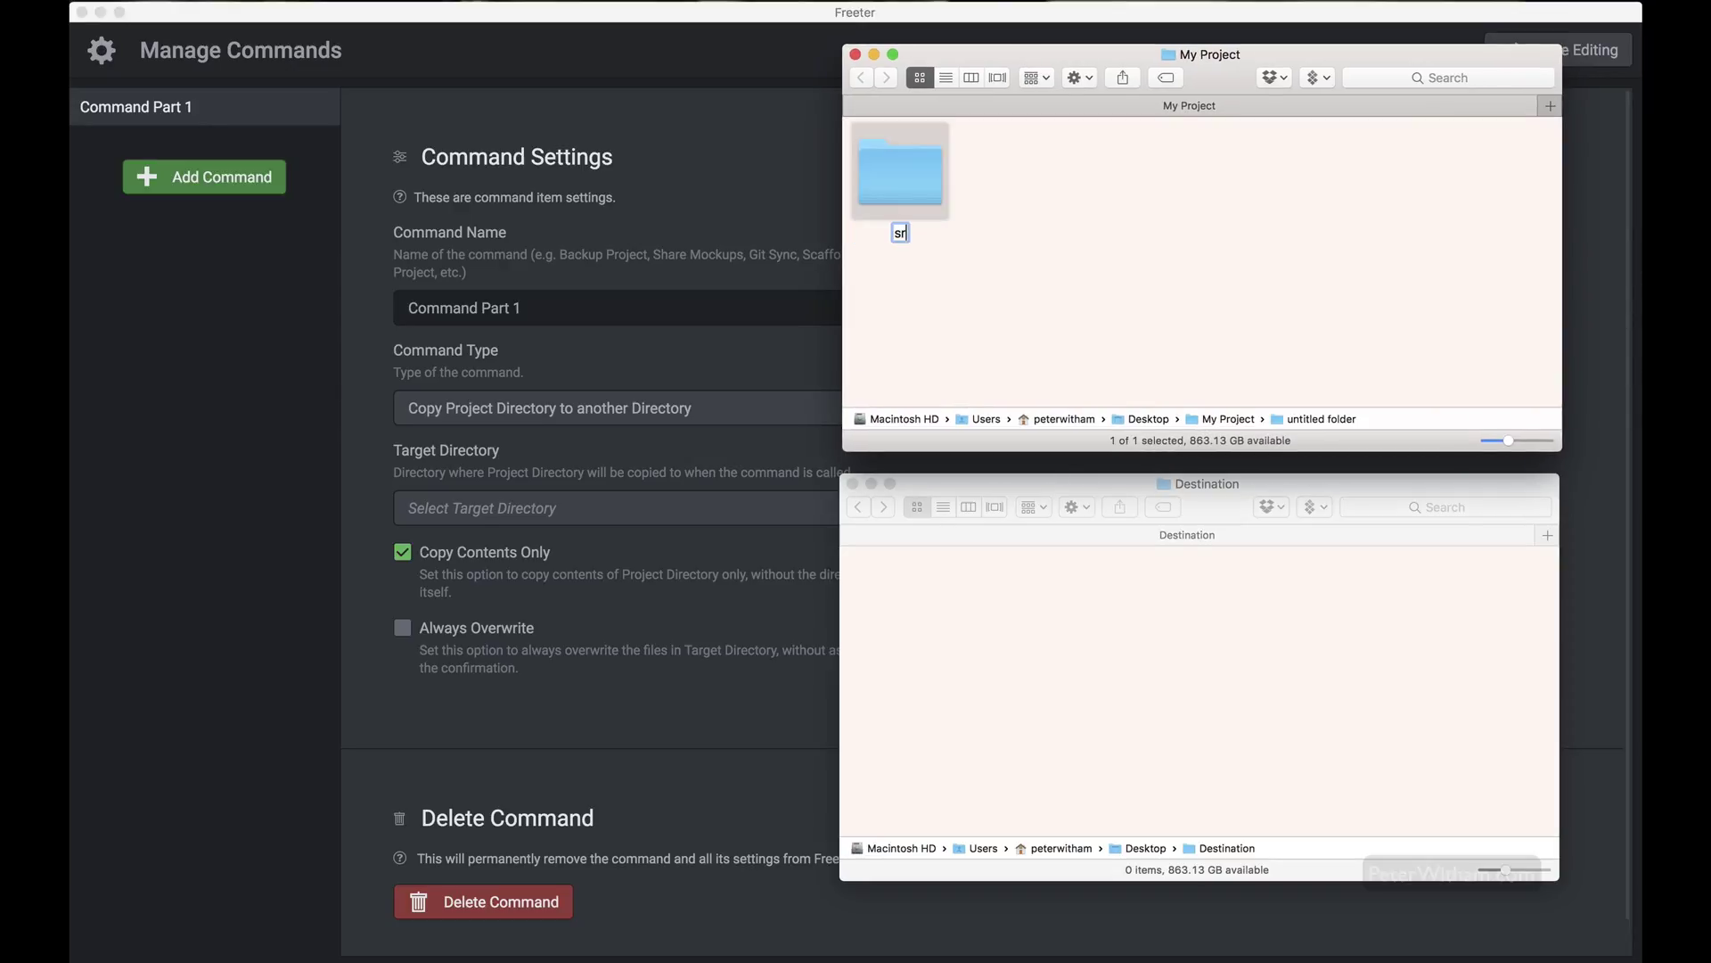
type("c")
key("Return")
right_click(1083, 184)
left_click(1120, 187)
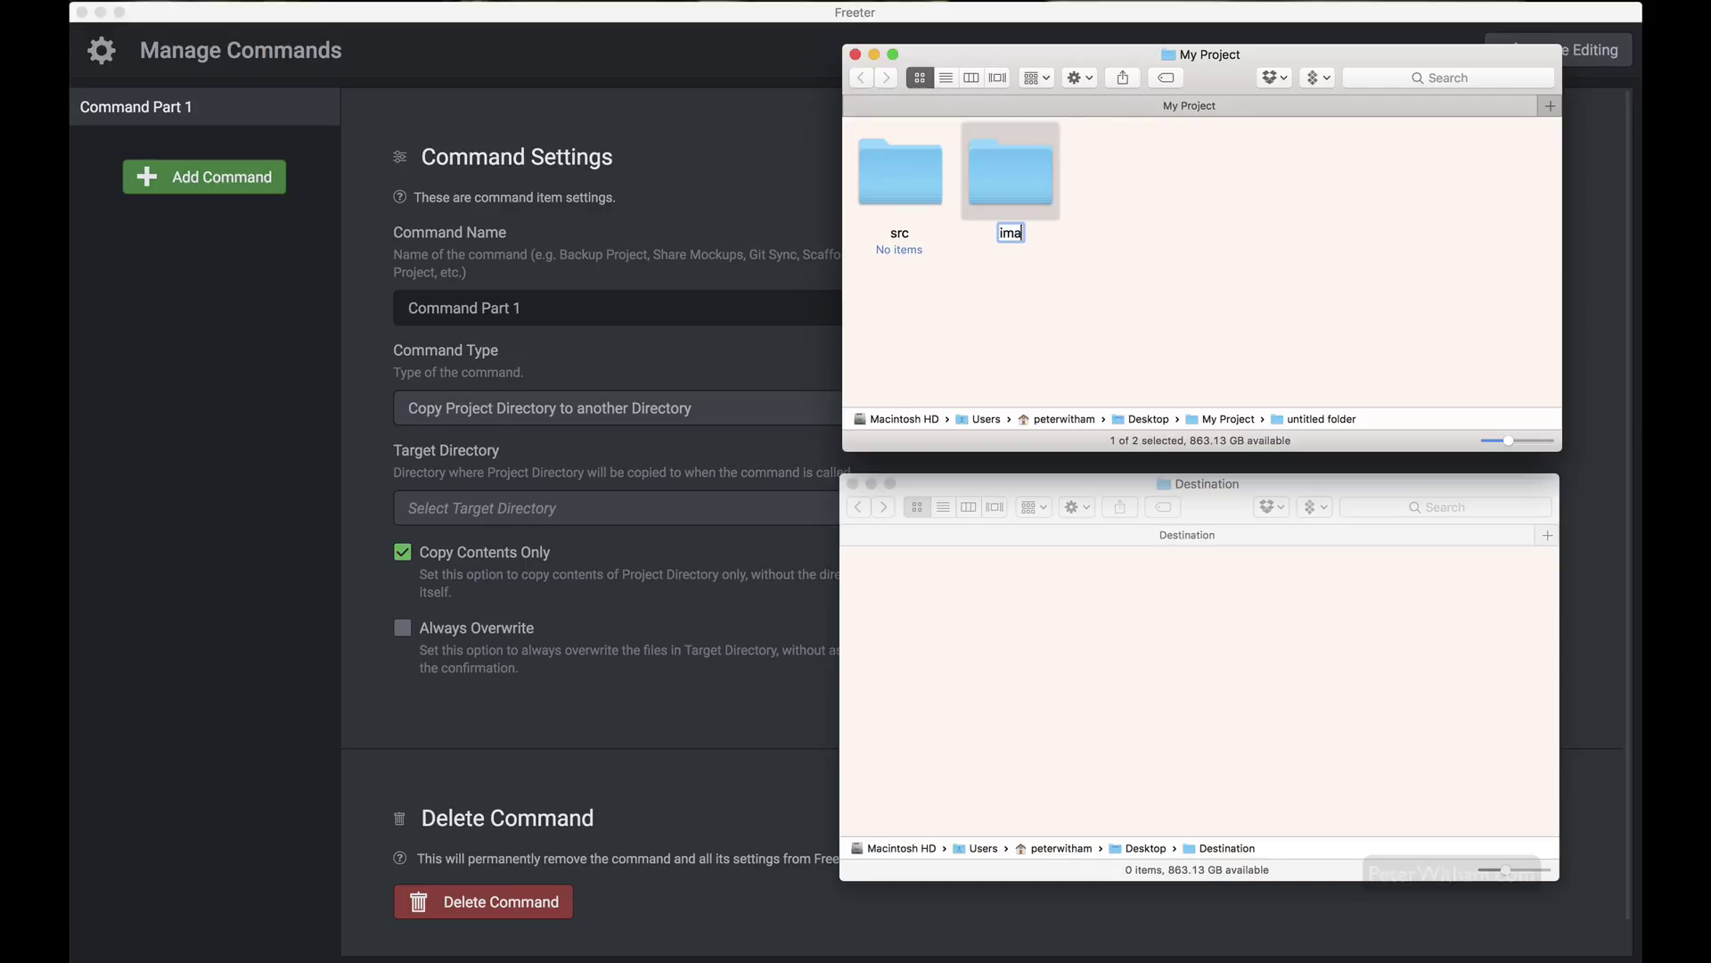
type("images")
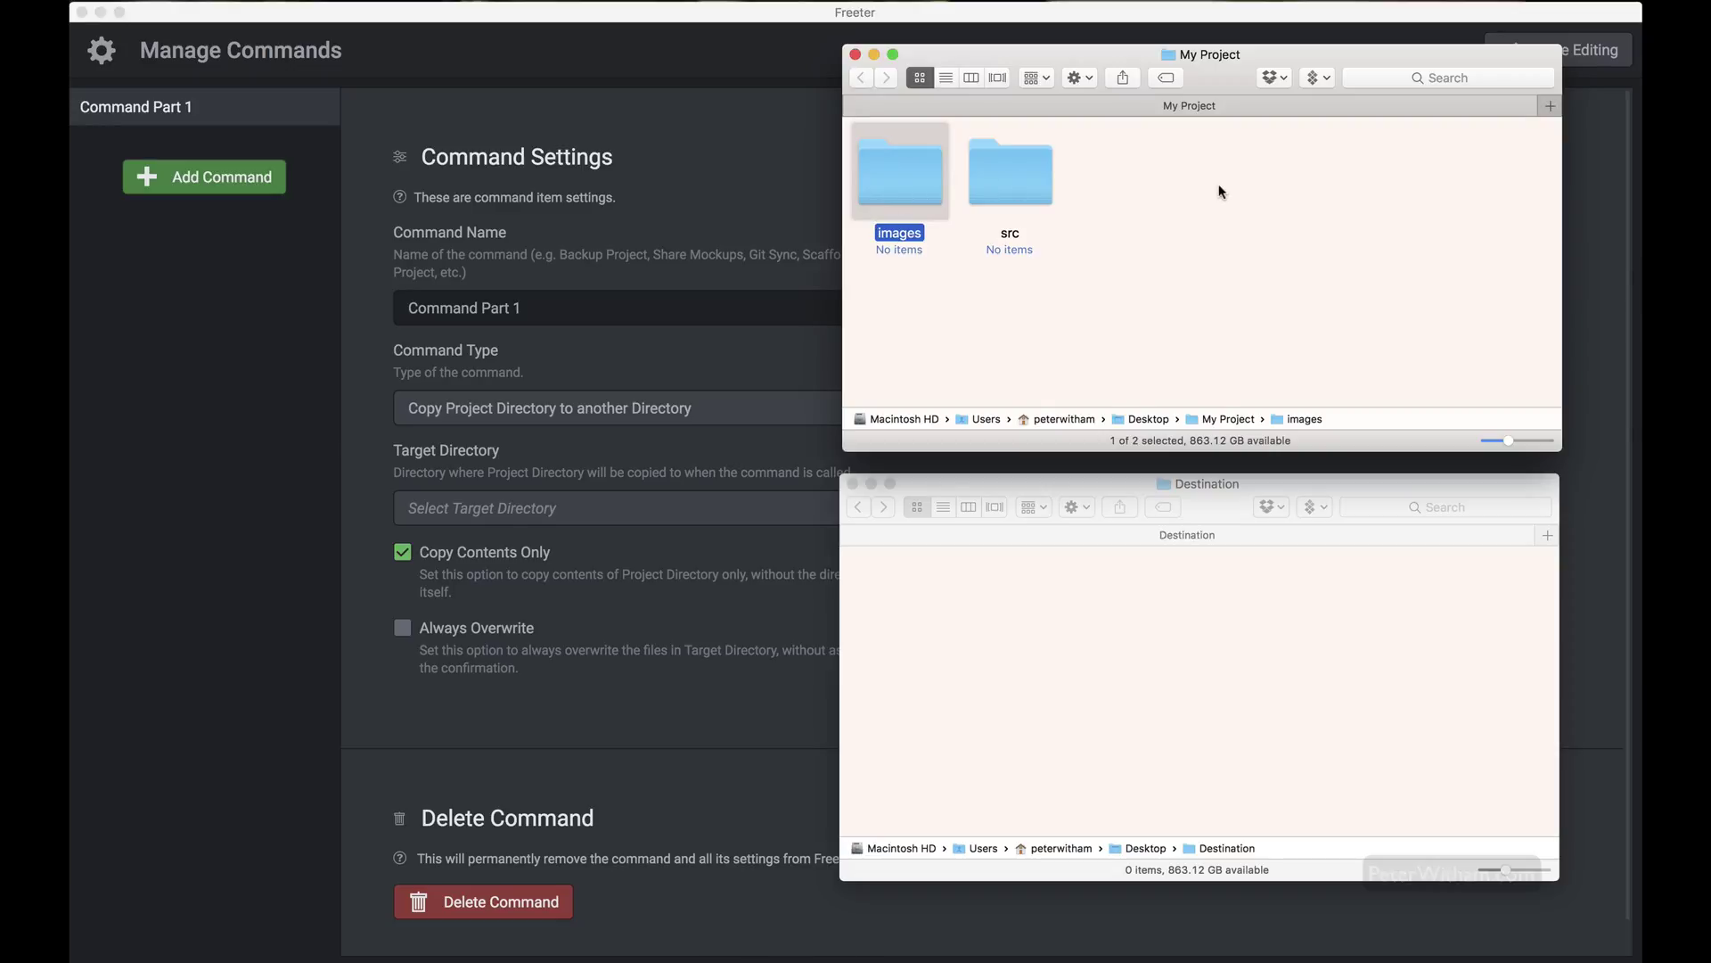
Step: Back in Freeter, set the command's target directory to the Destination folder, enable Always Overwrite and finish editing
left_click(285, 367)
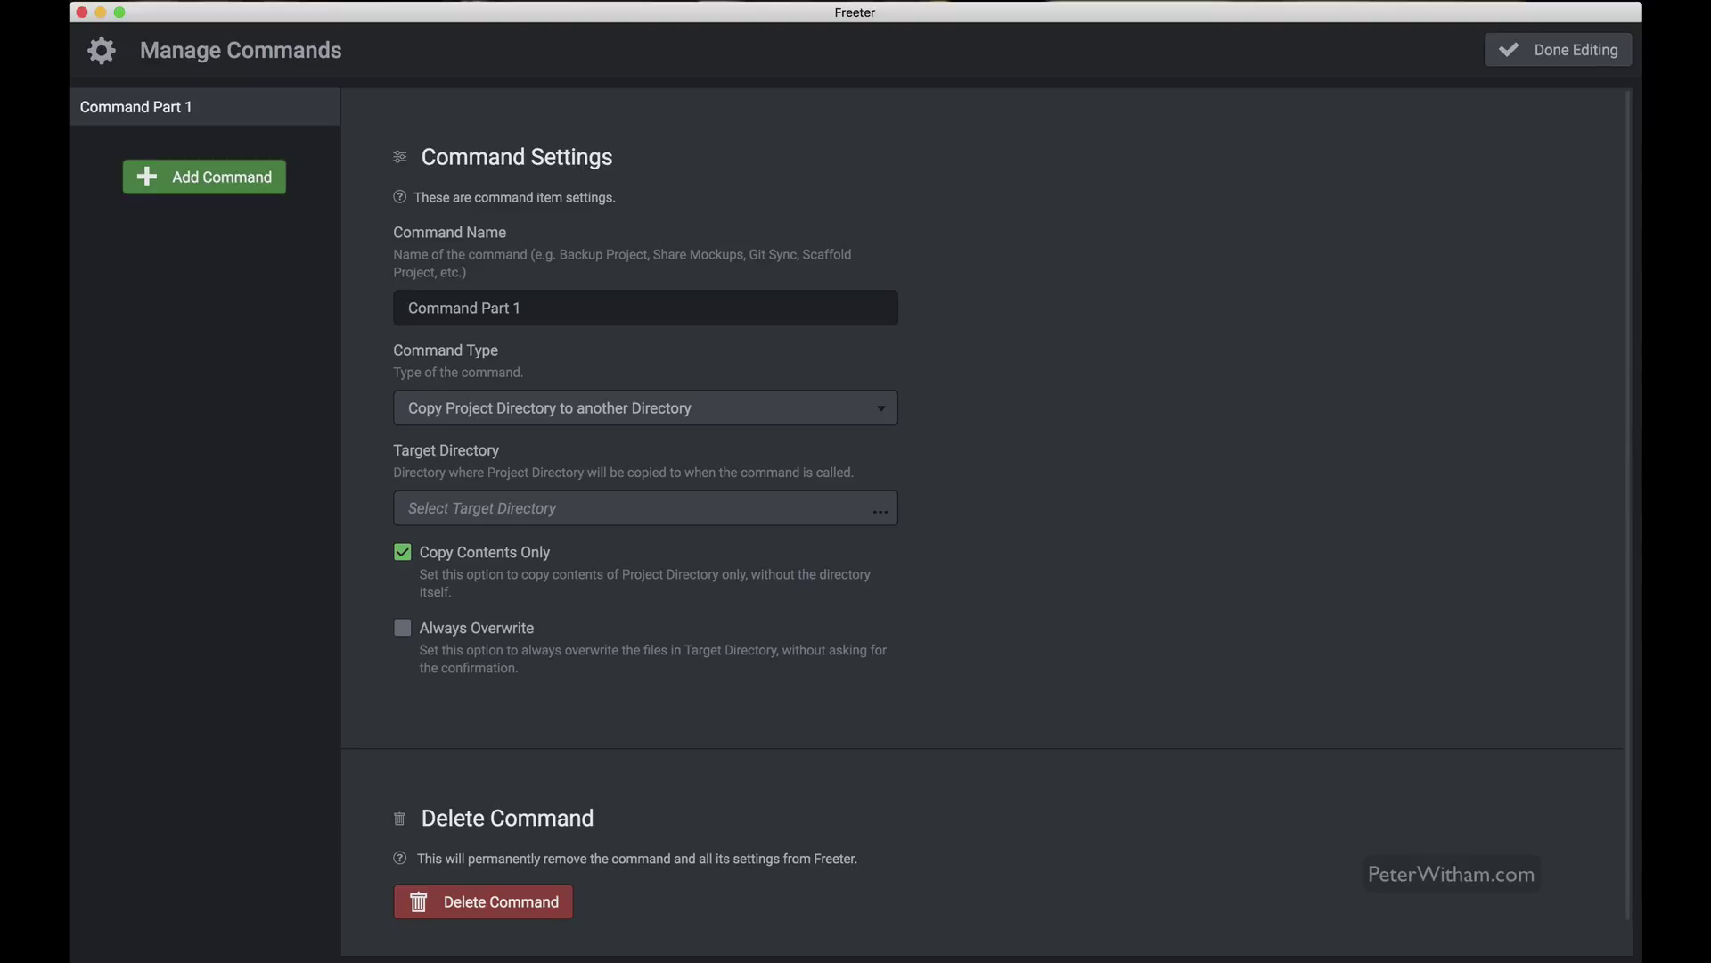
key("super+Tab")
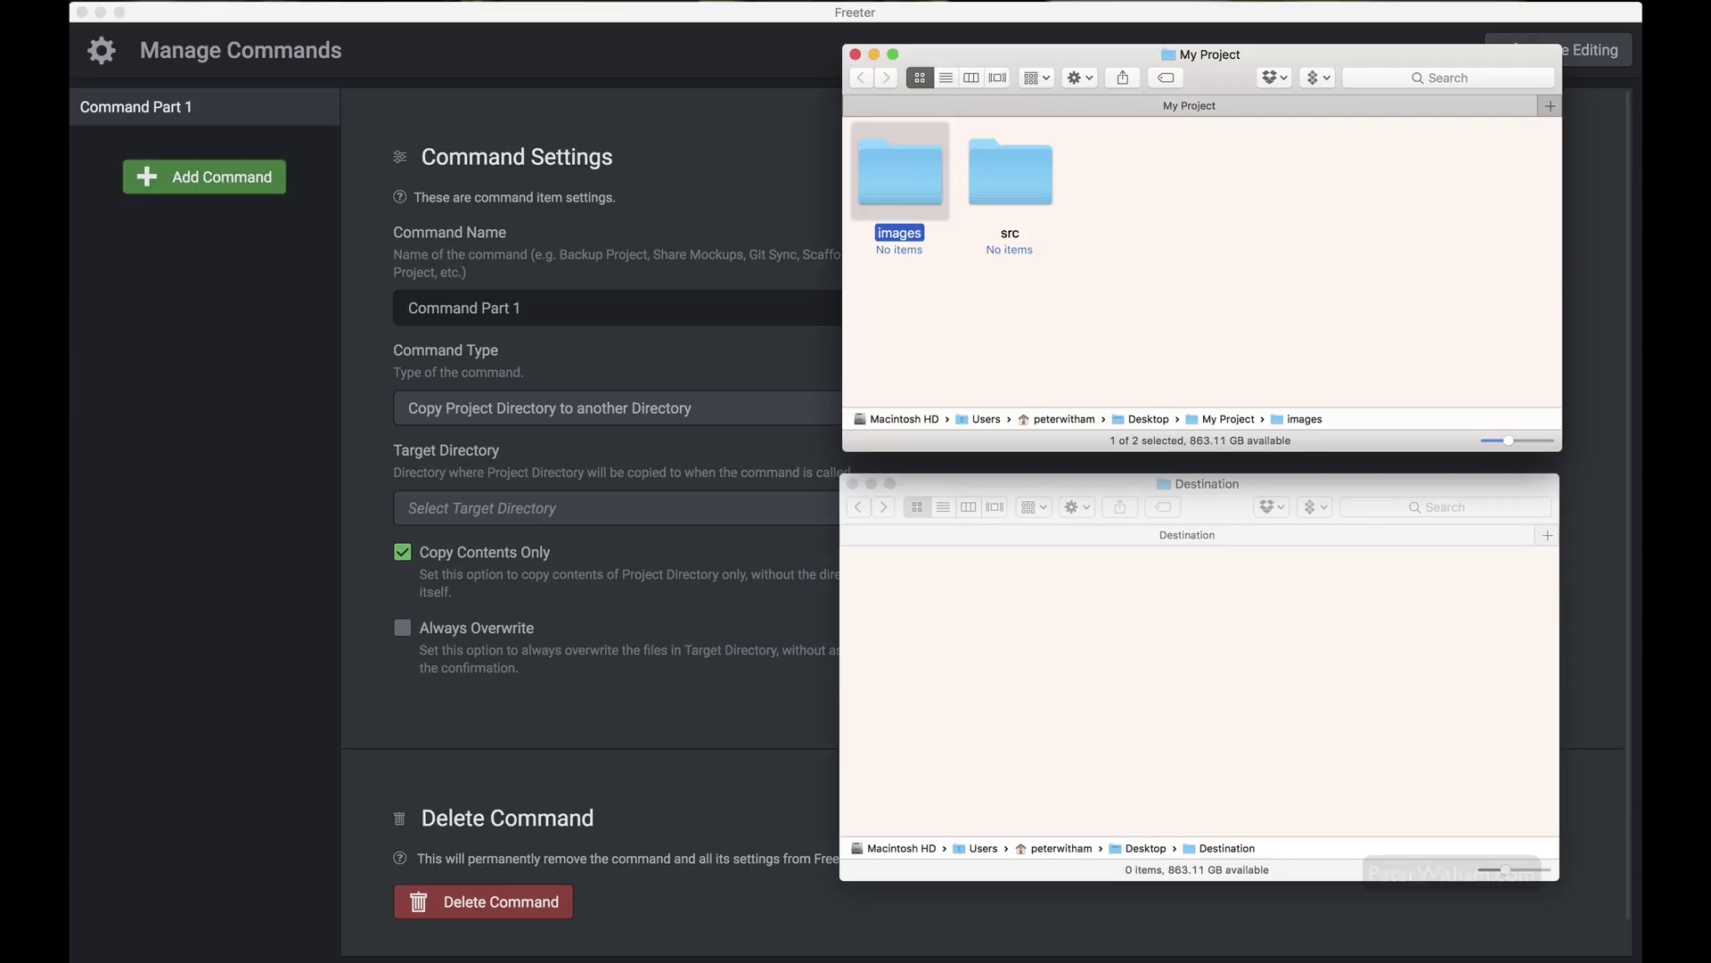
key("super+Tab")
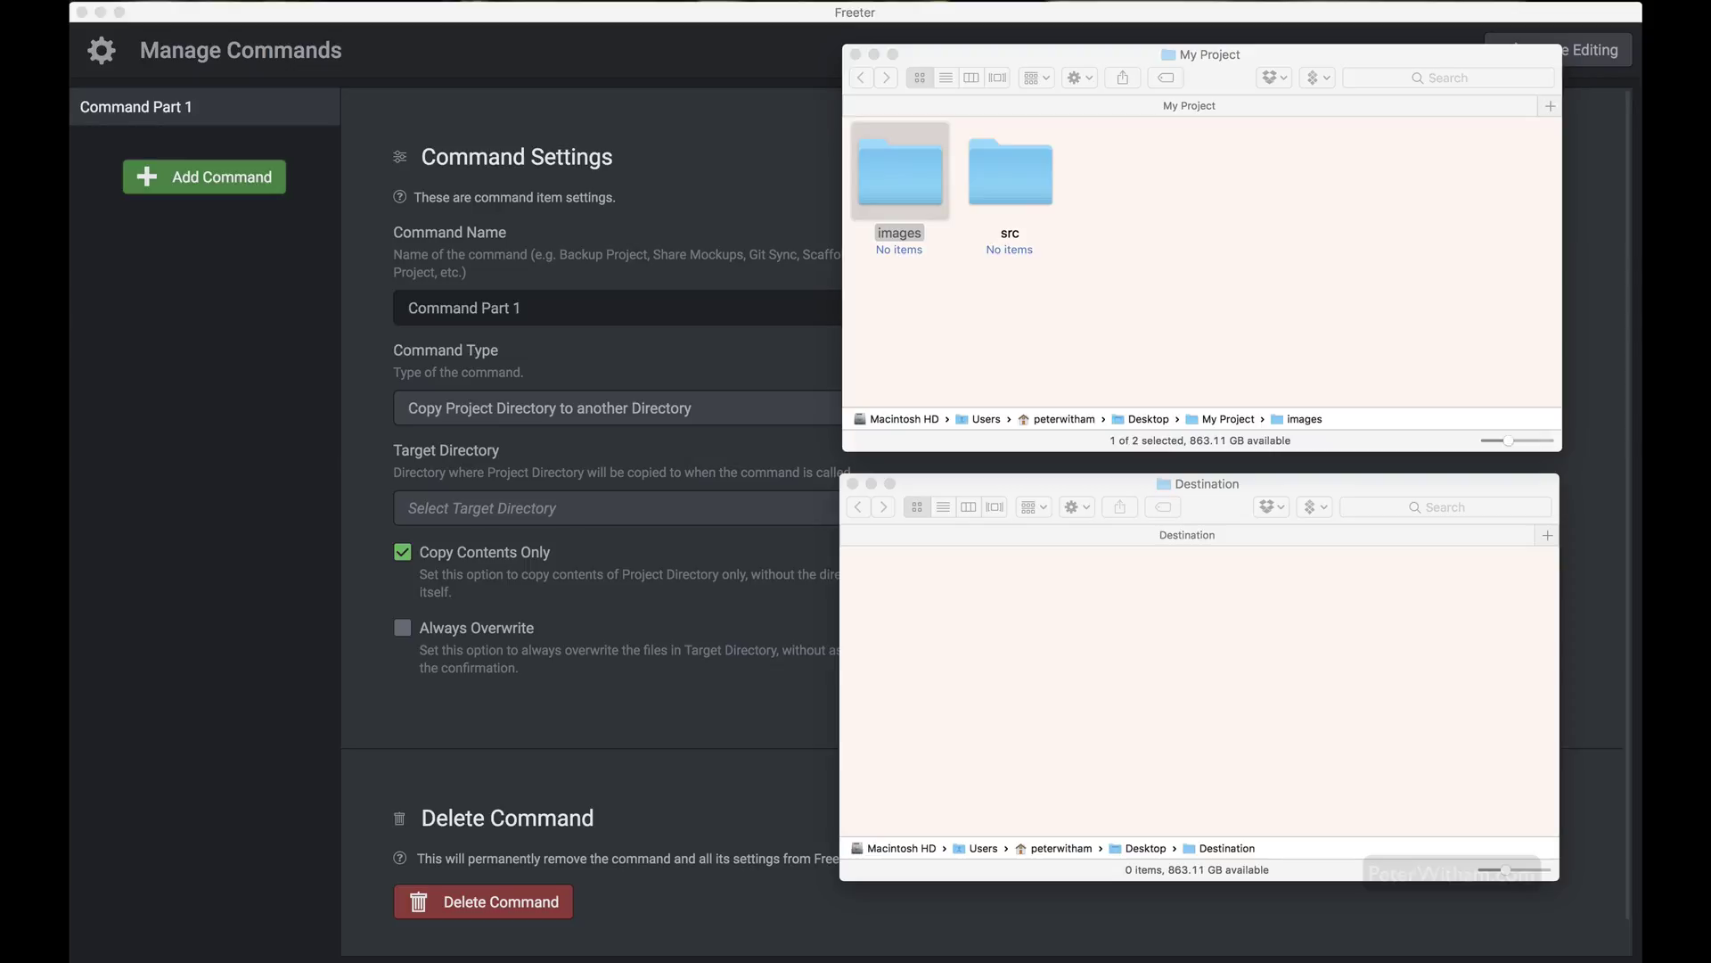
left_click_drag(106, 469, 476, 514)
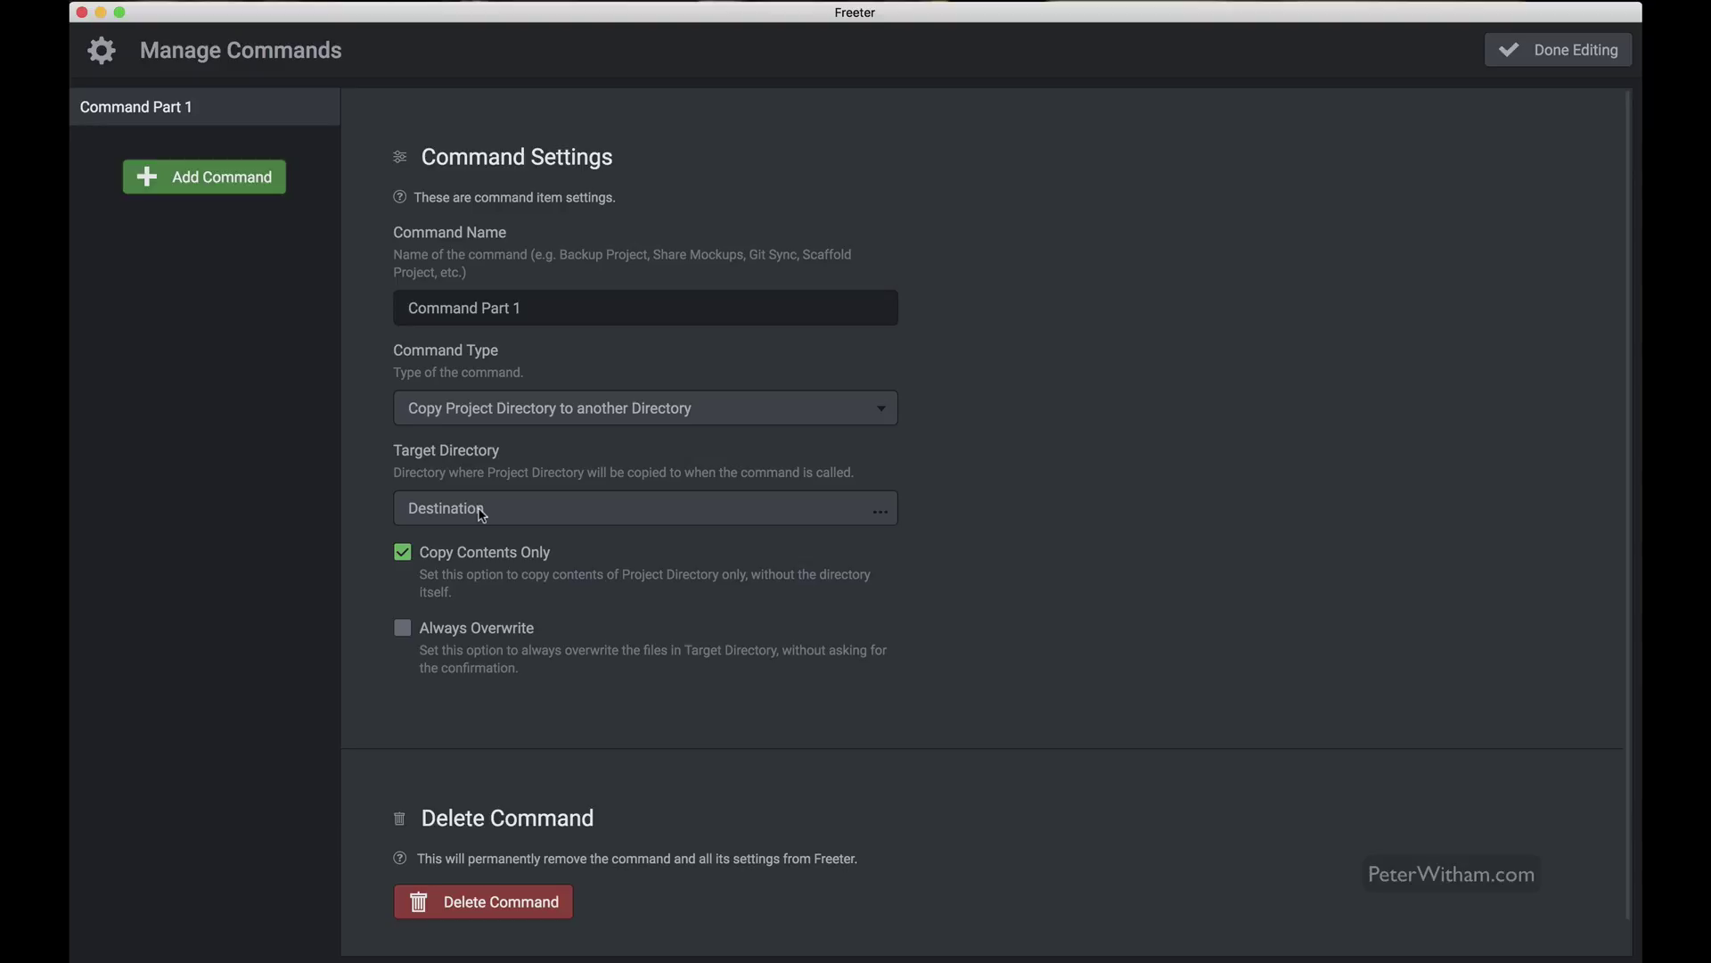
left_click(883, 519)
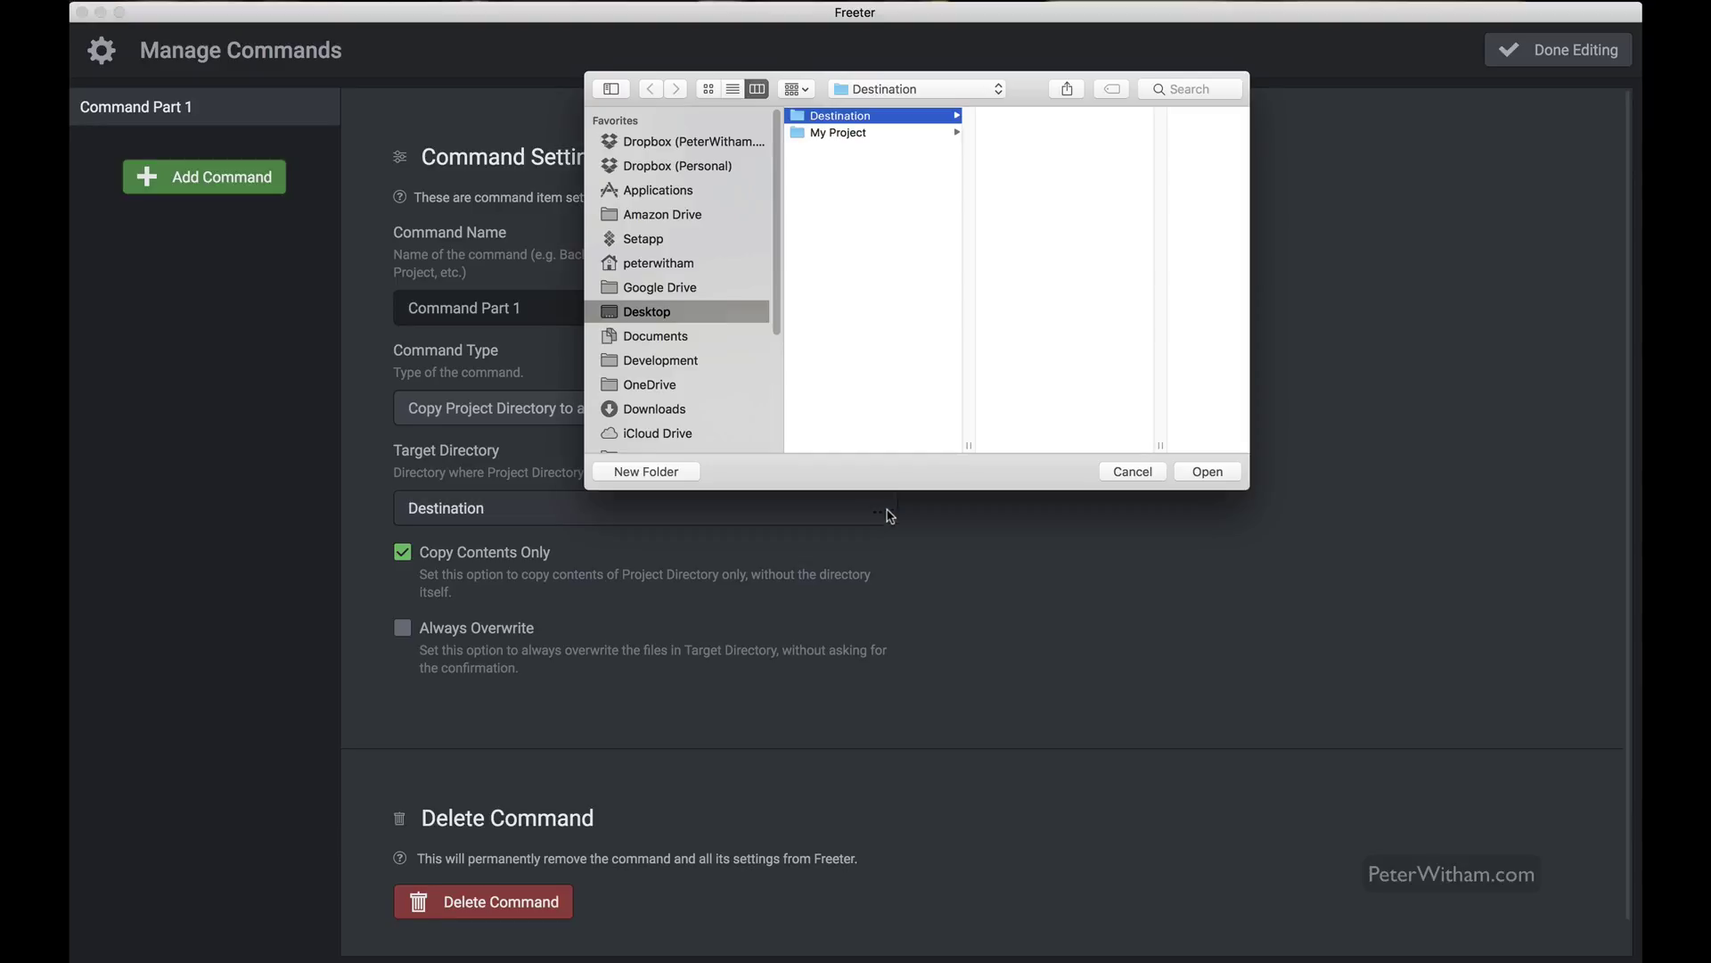
left_click(1134, 472)
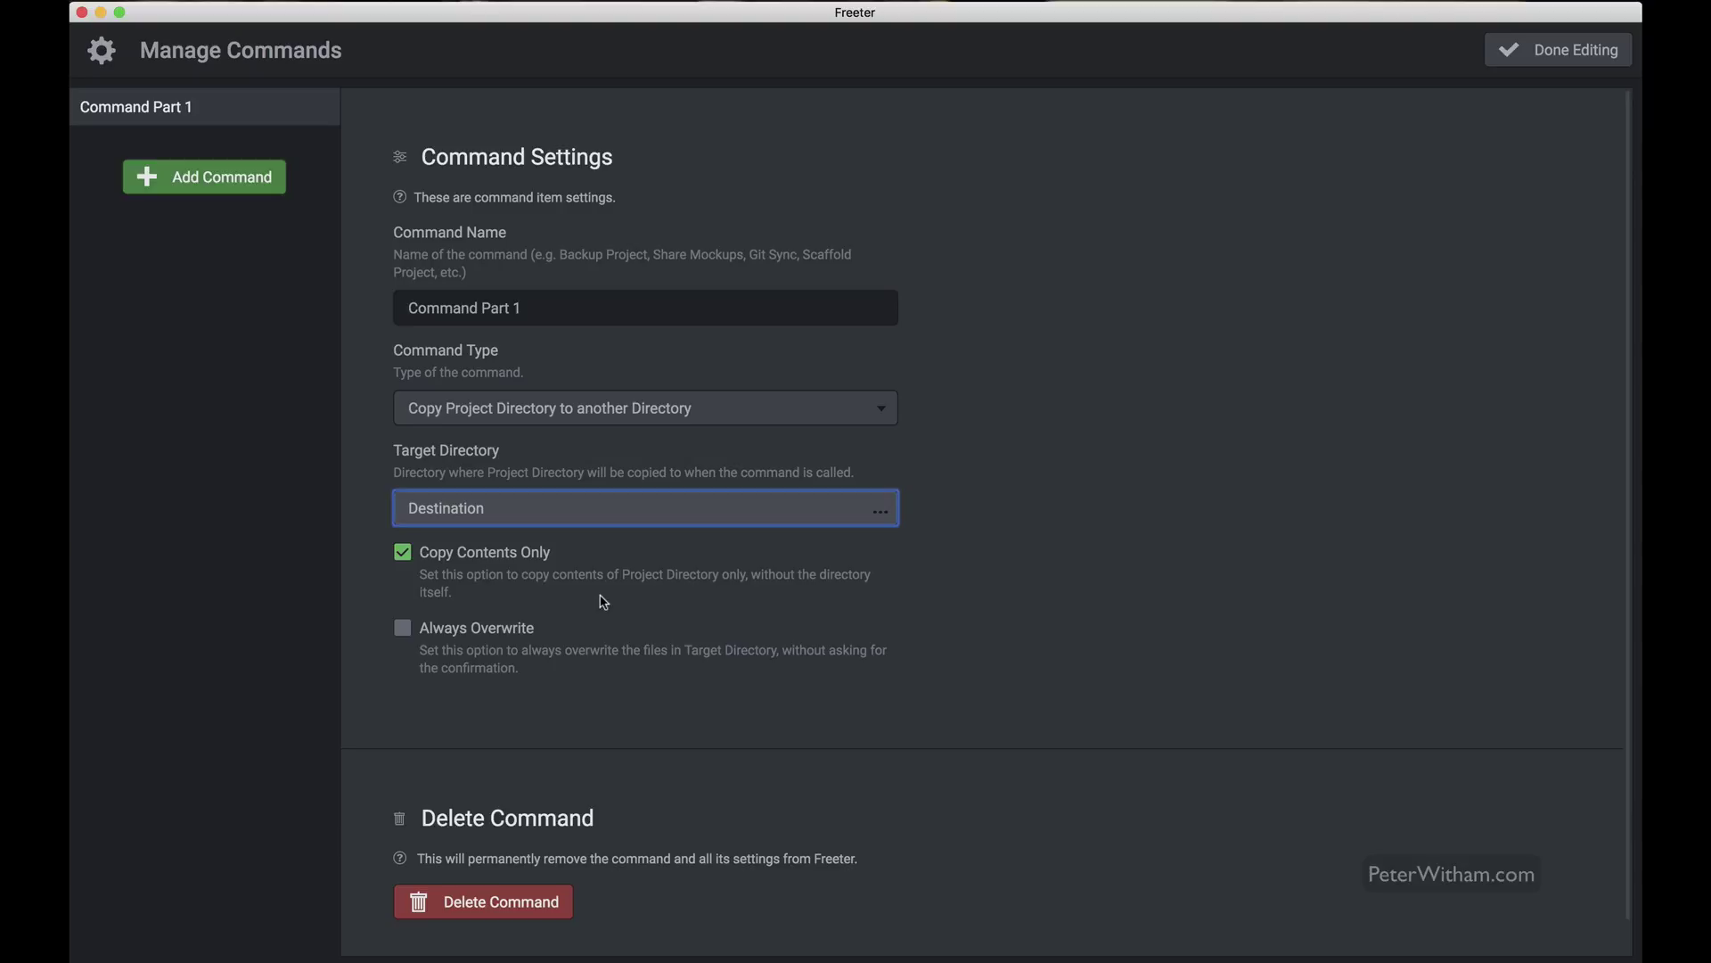
left_click(405, 636)
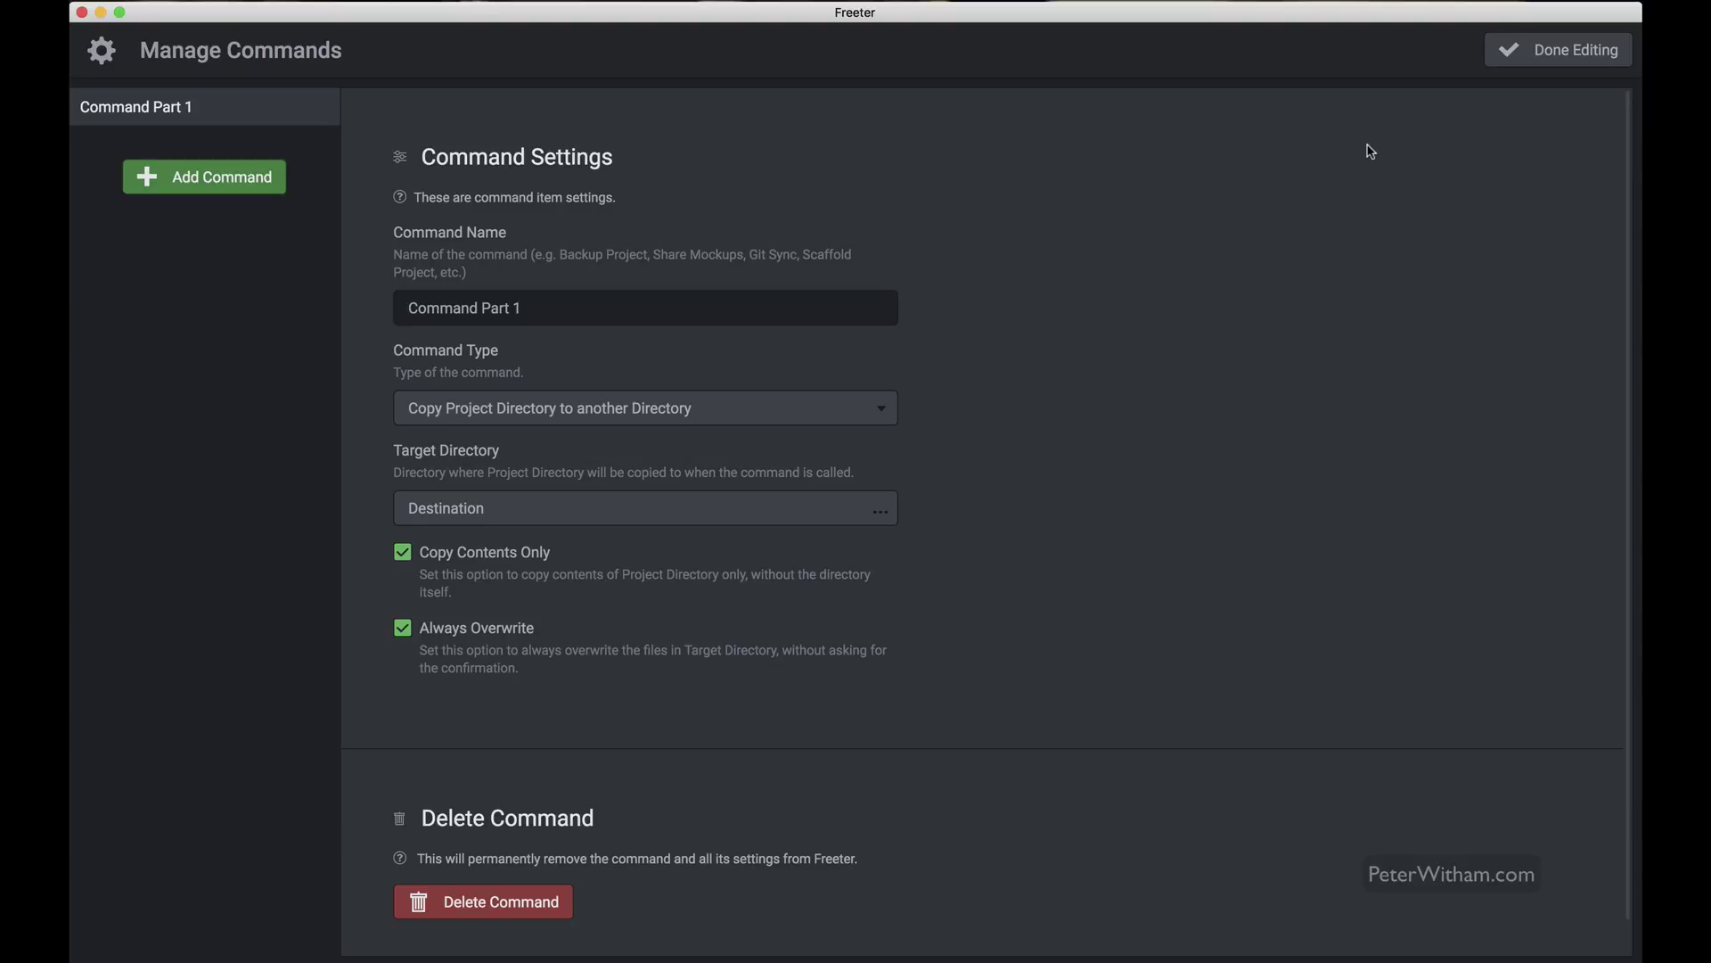
left_click(1547, 59)
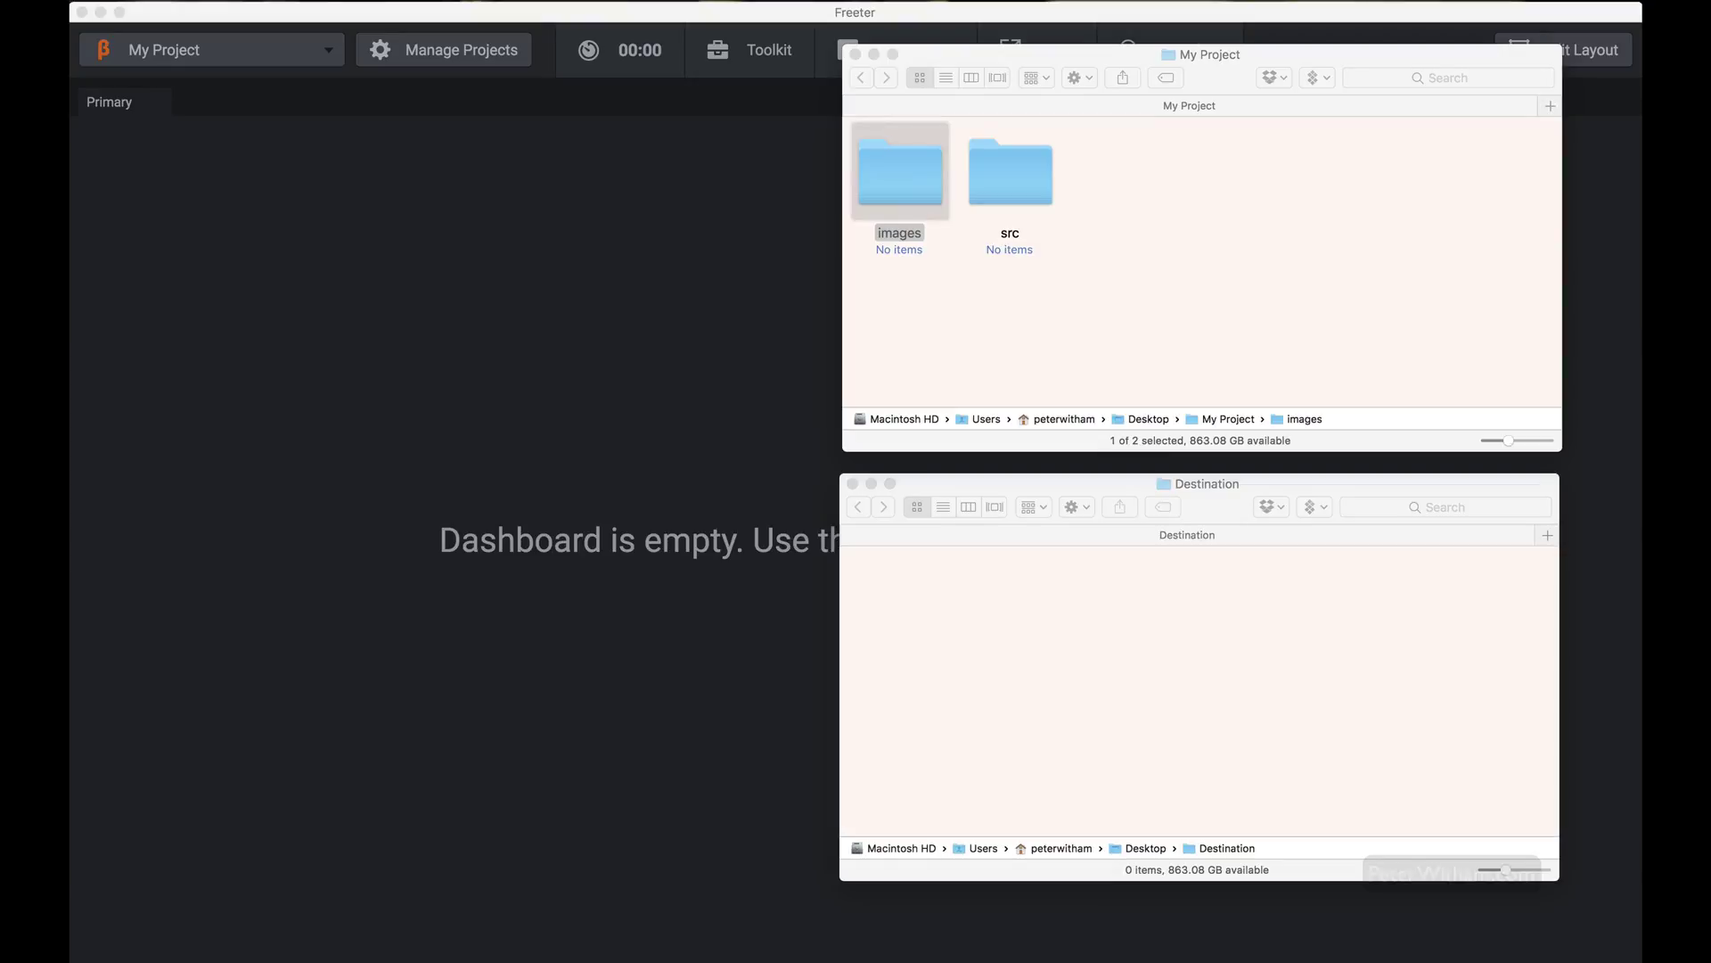
Step: Run Command Part 1 and compare the Destination folder's contents with My Project in Finder
left_click(1220, 222)
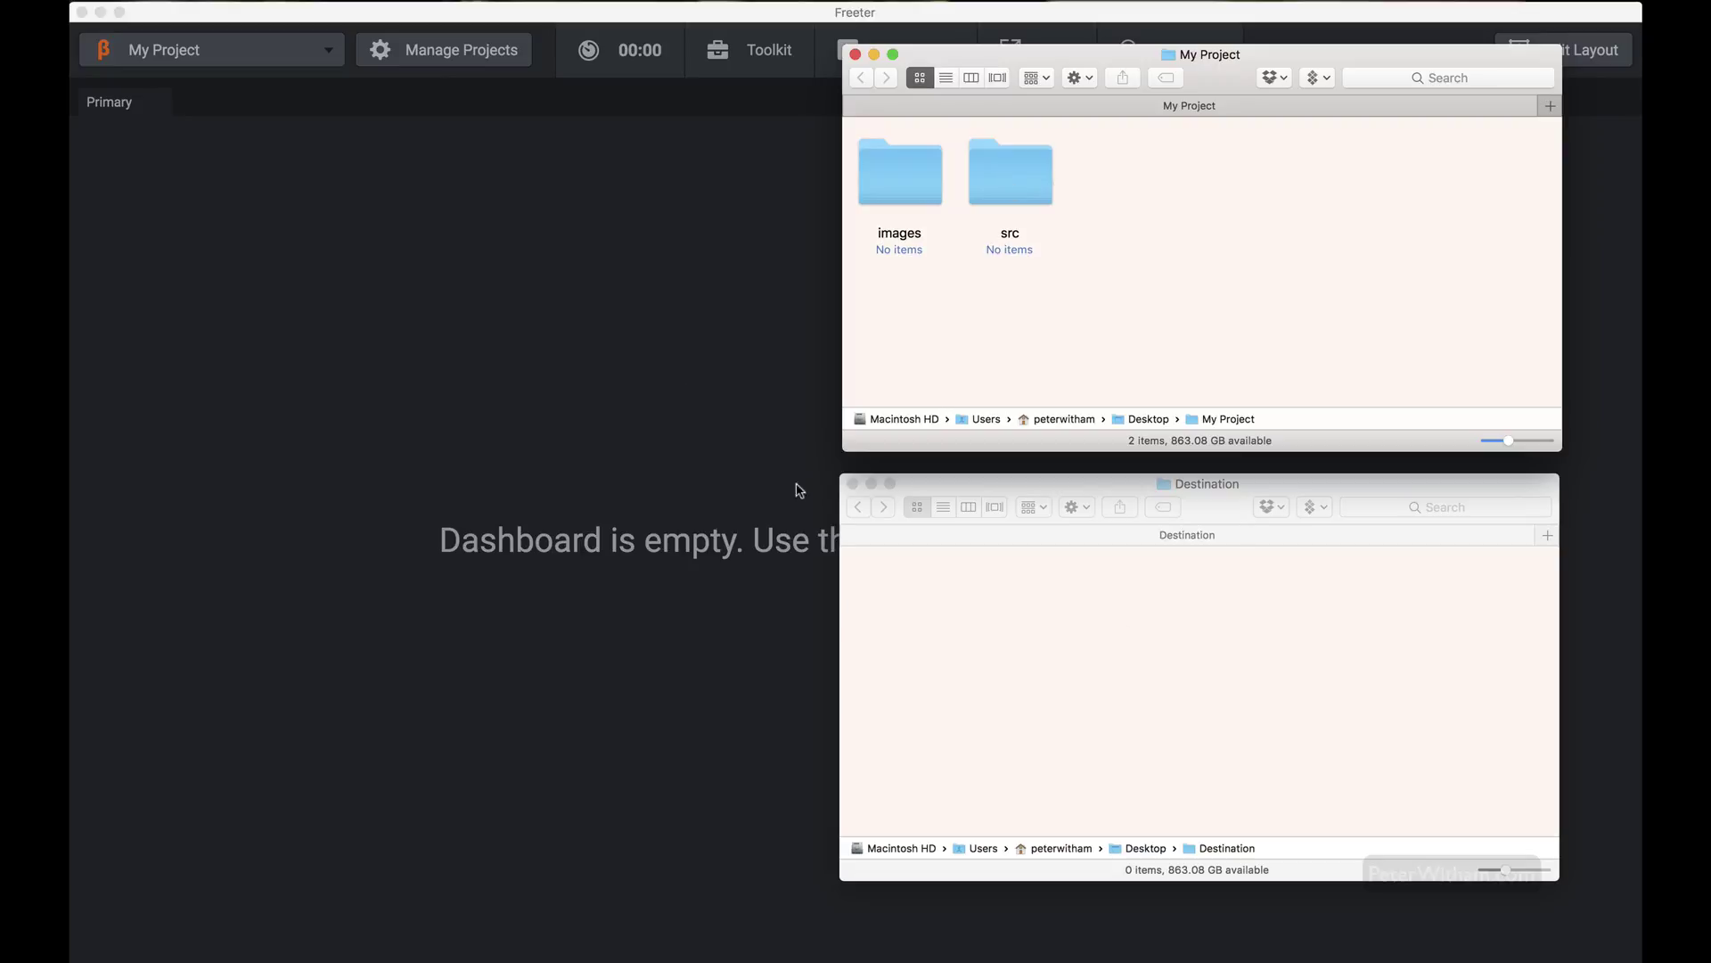
left_click(615, 246)
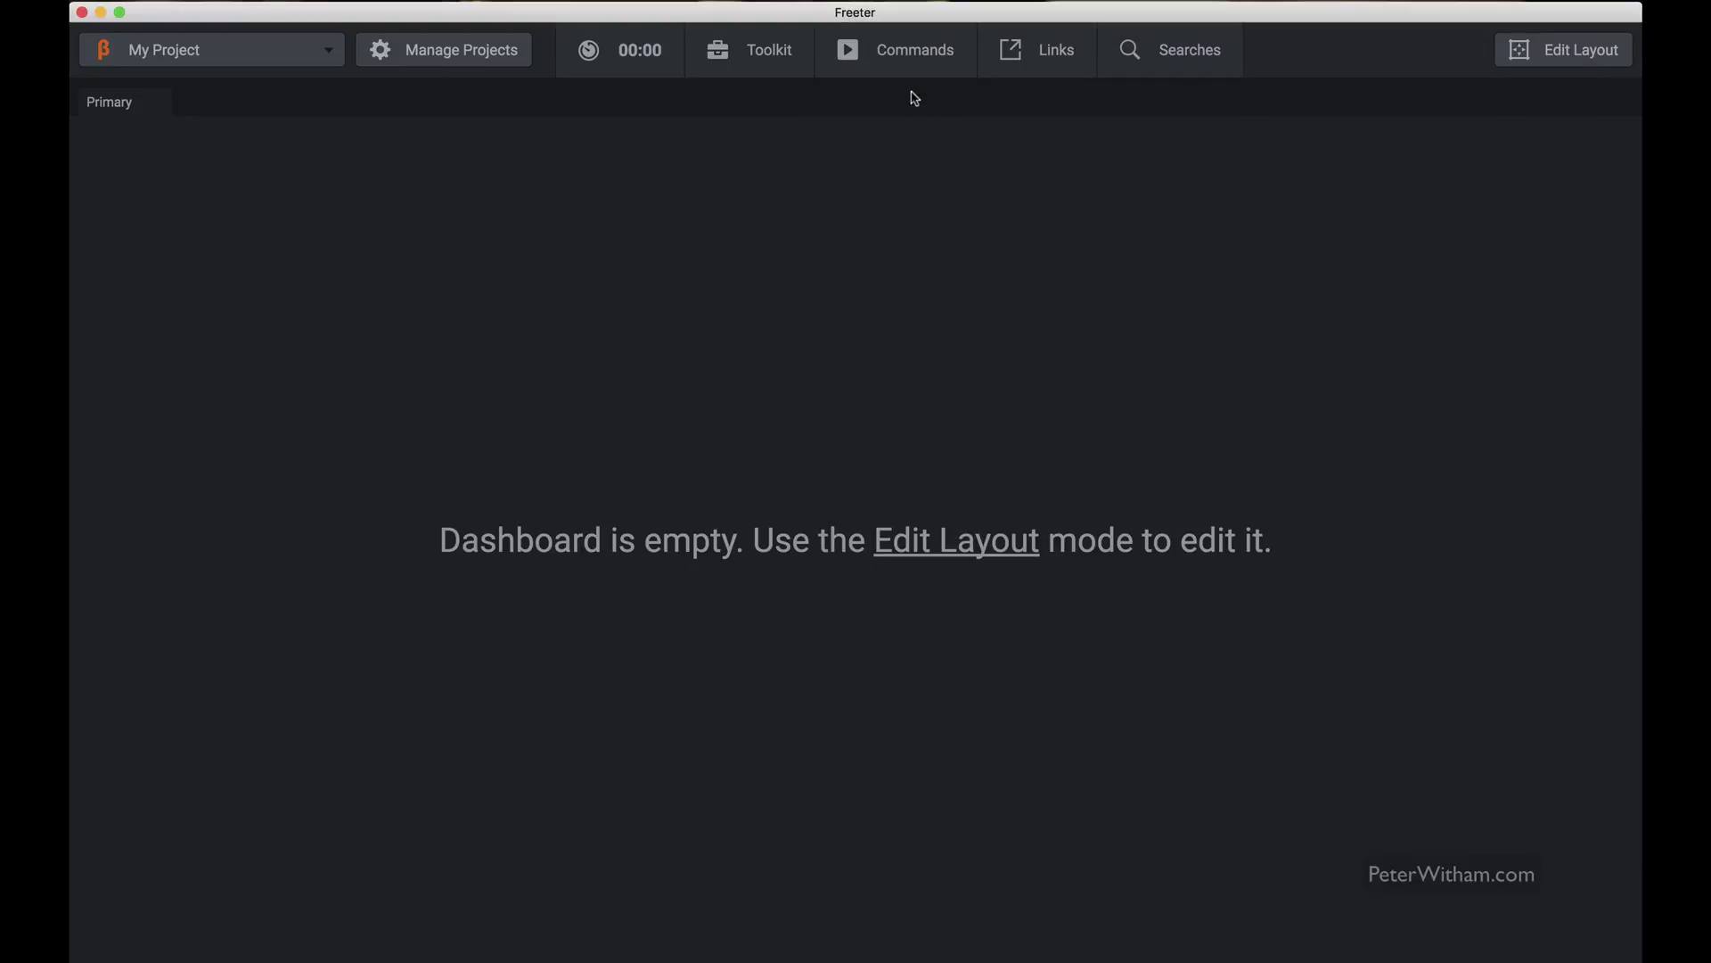
left_click(908, 53)
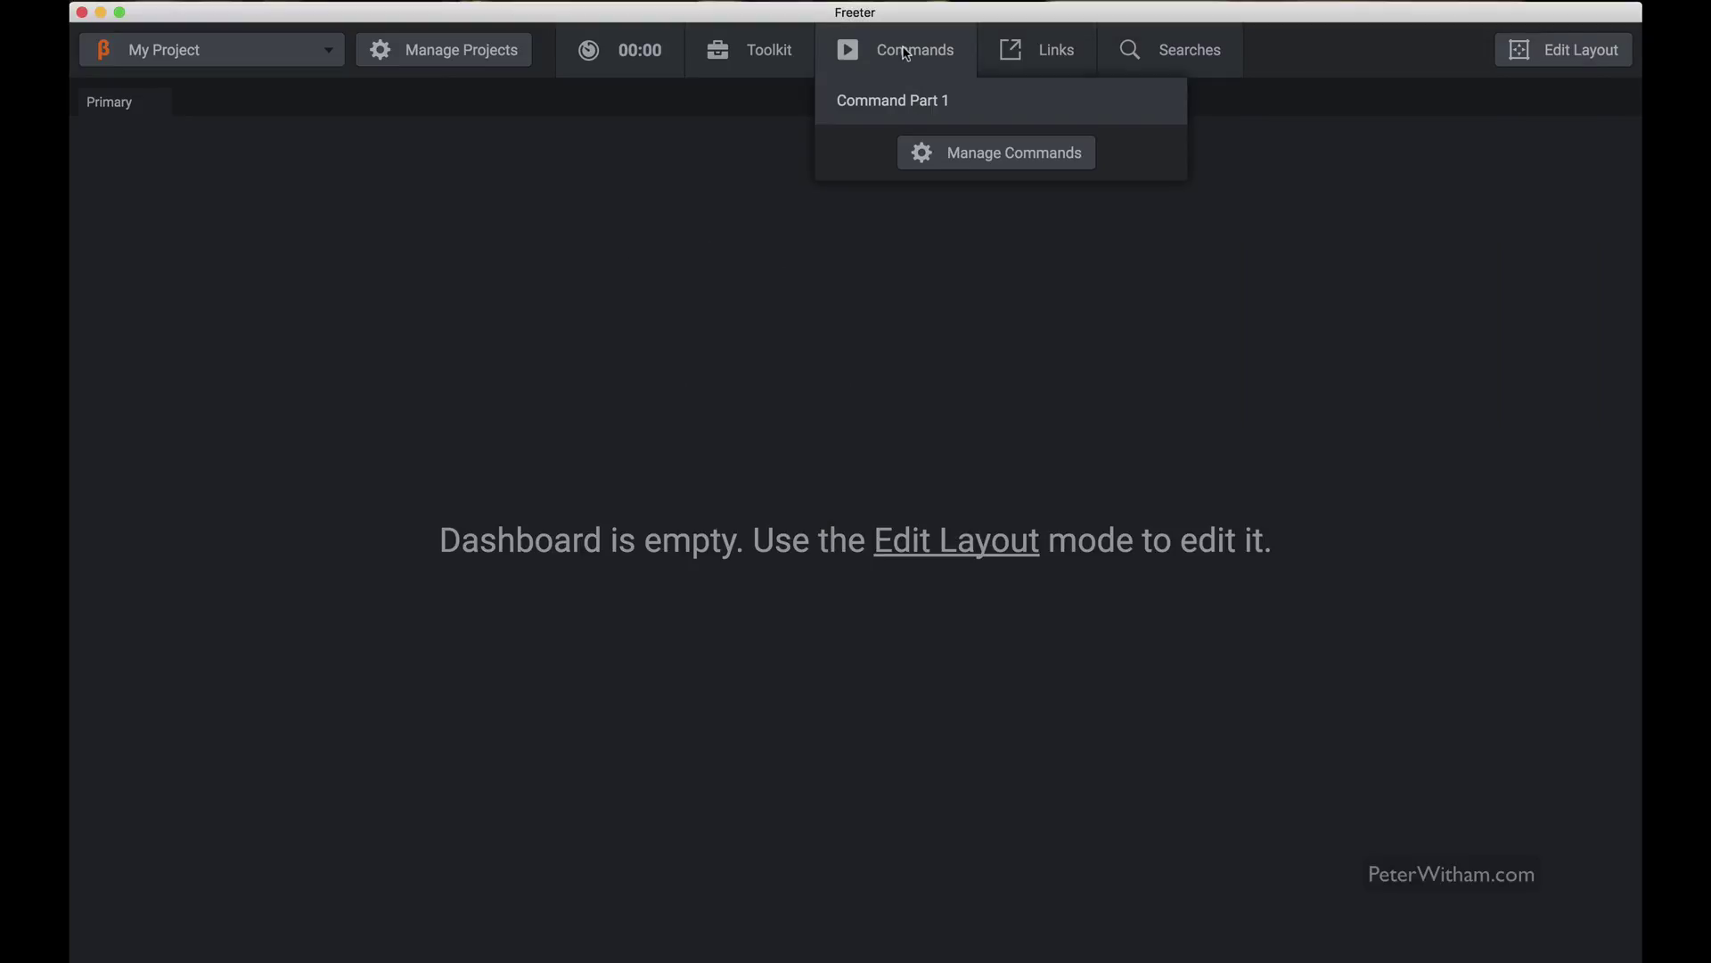
left_click(891, 103)
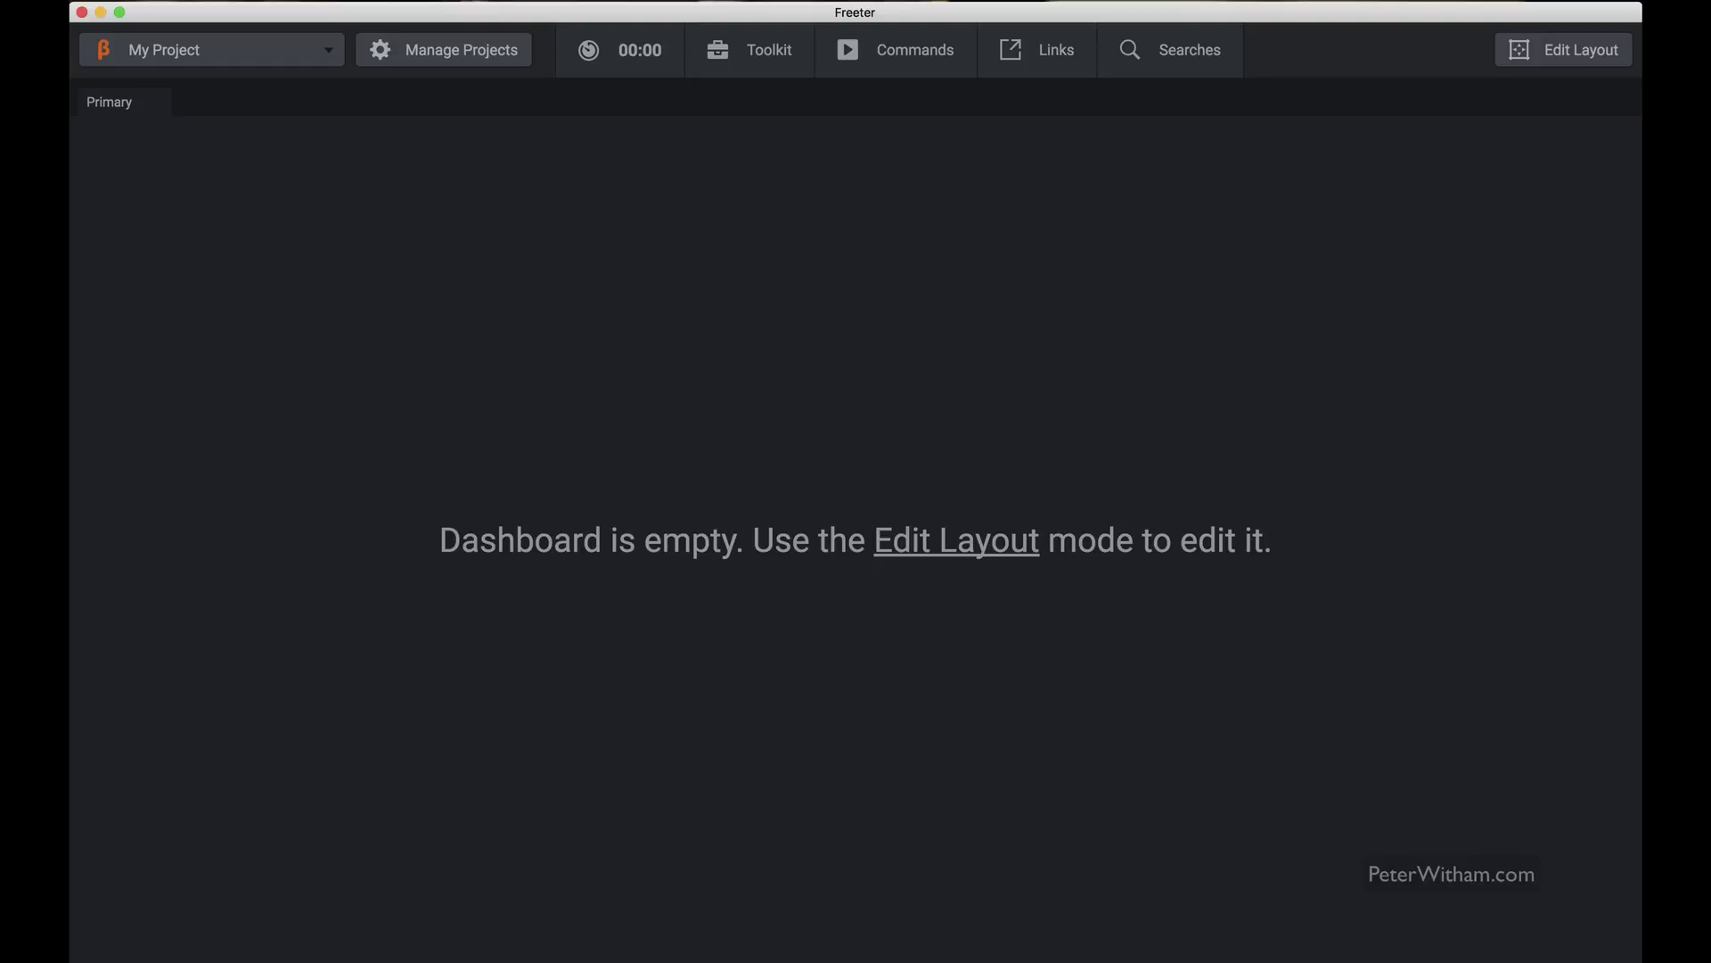
left_click(909, 891)
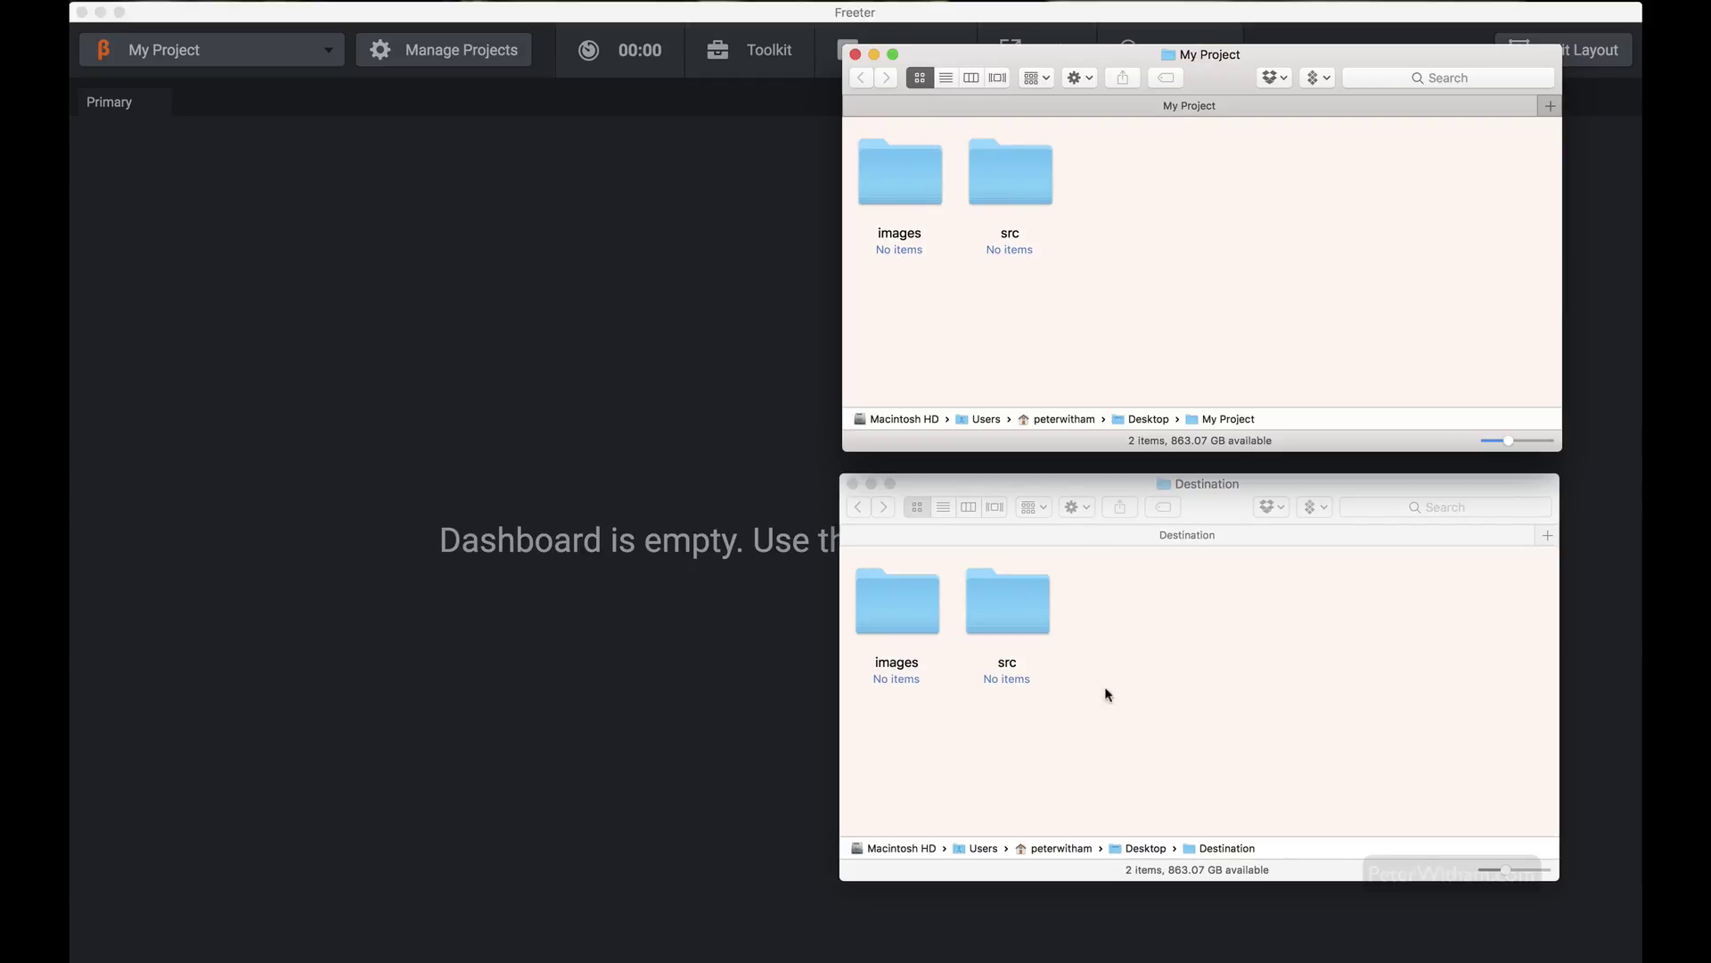
left_click(1140, 731)
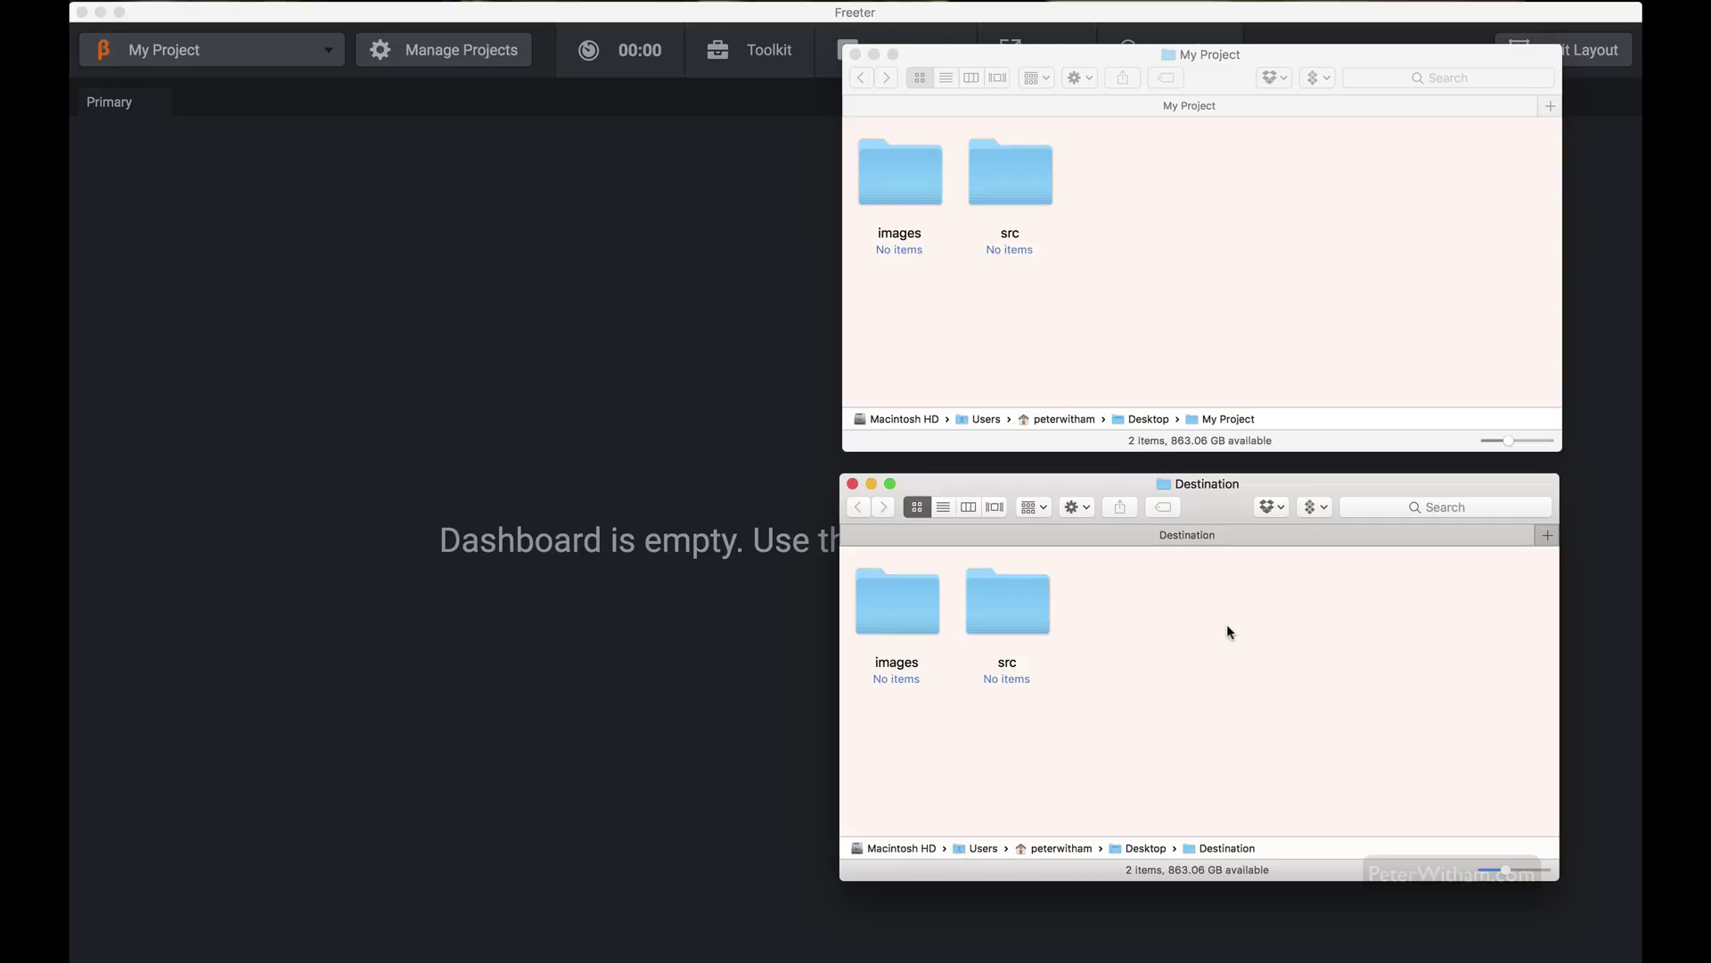
left_click(618, 165)
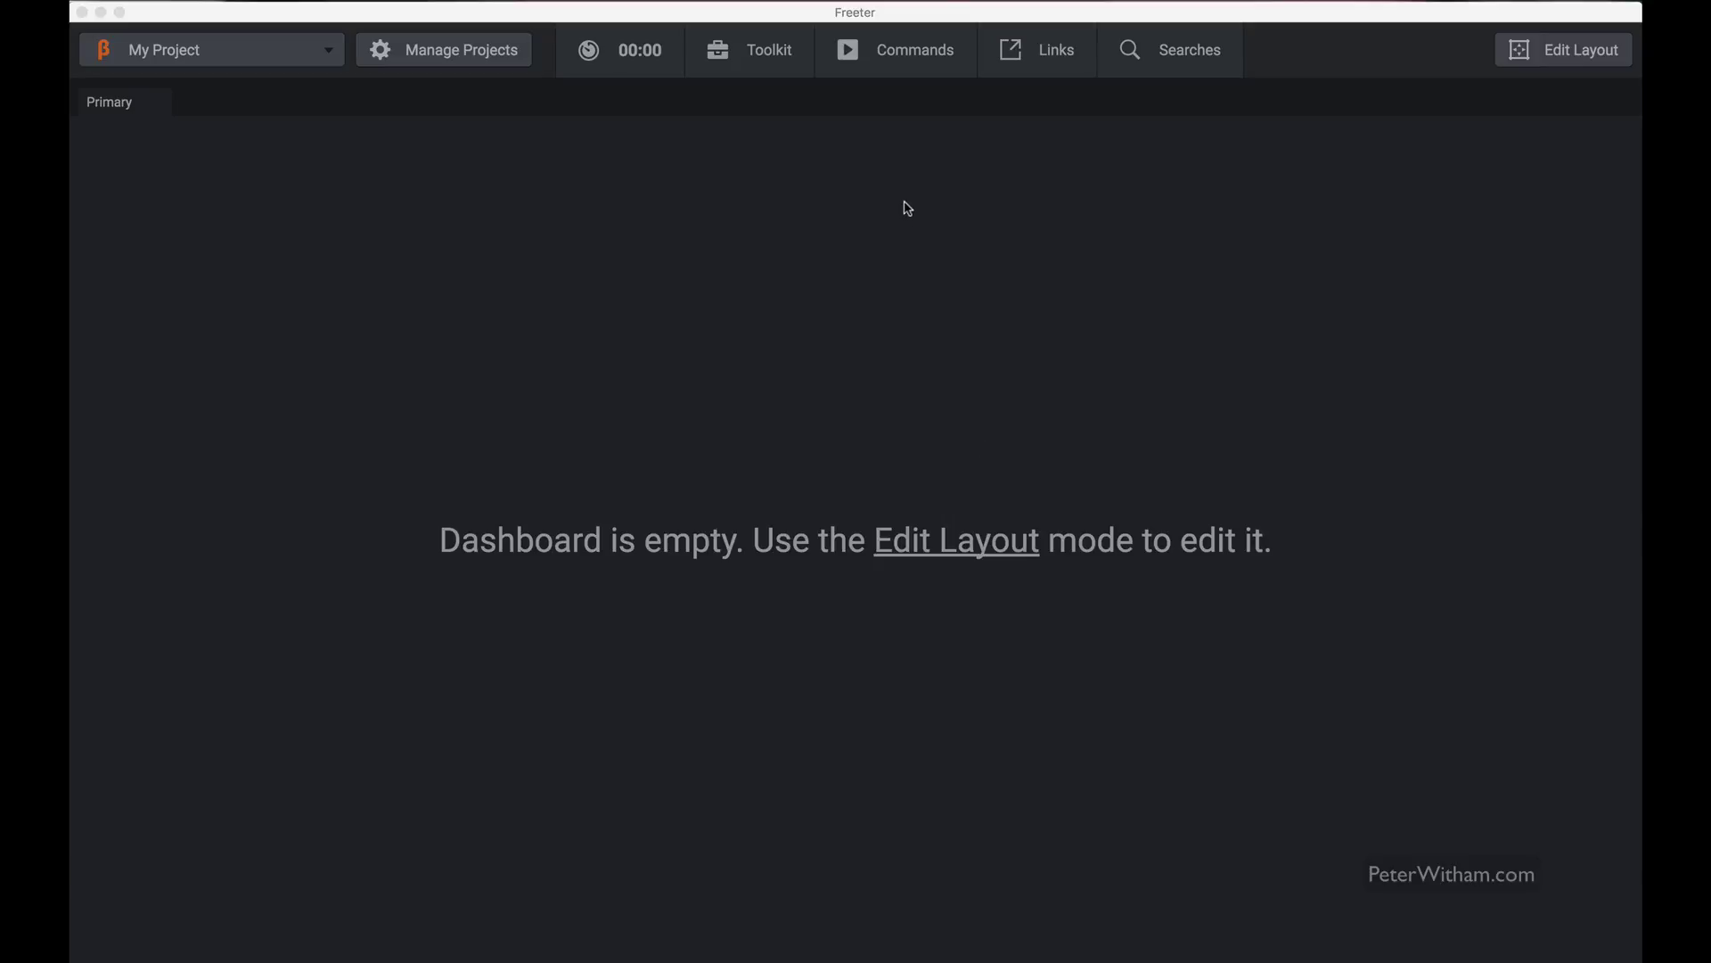
Step: Add a second command in the command management and name it Command Part 2
left_click(915, 61)
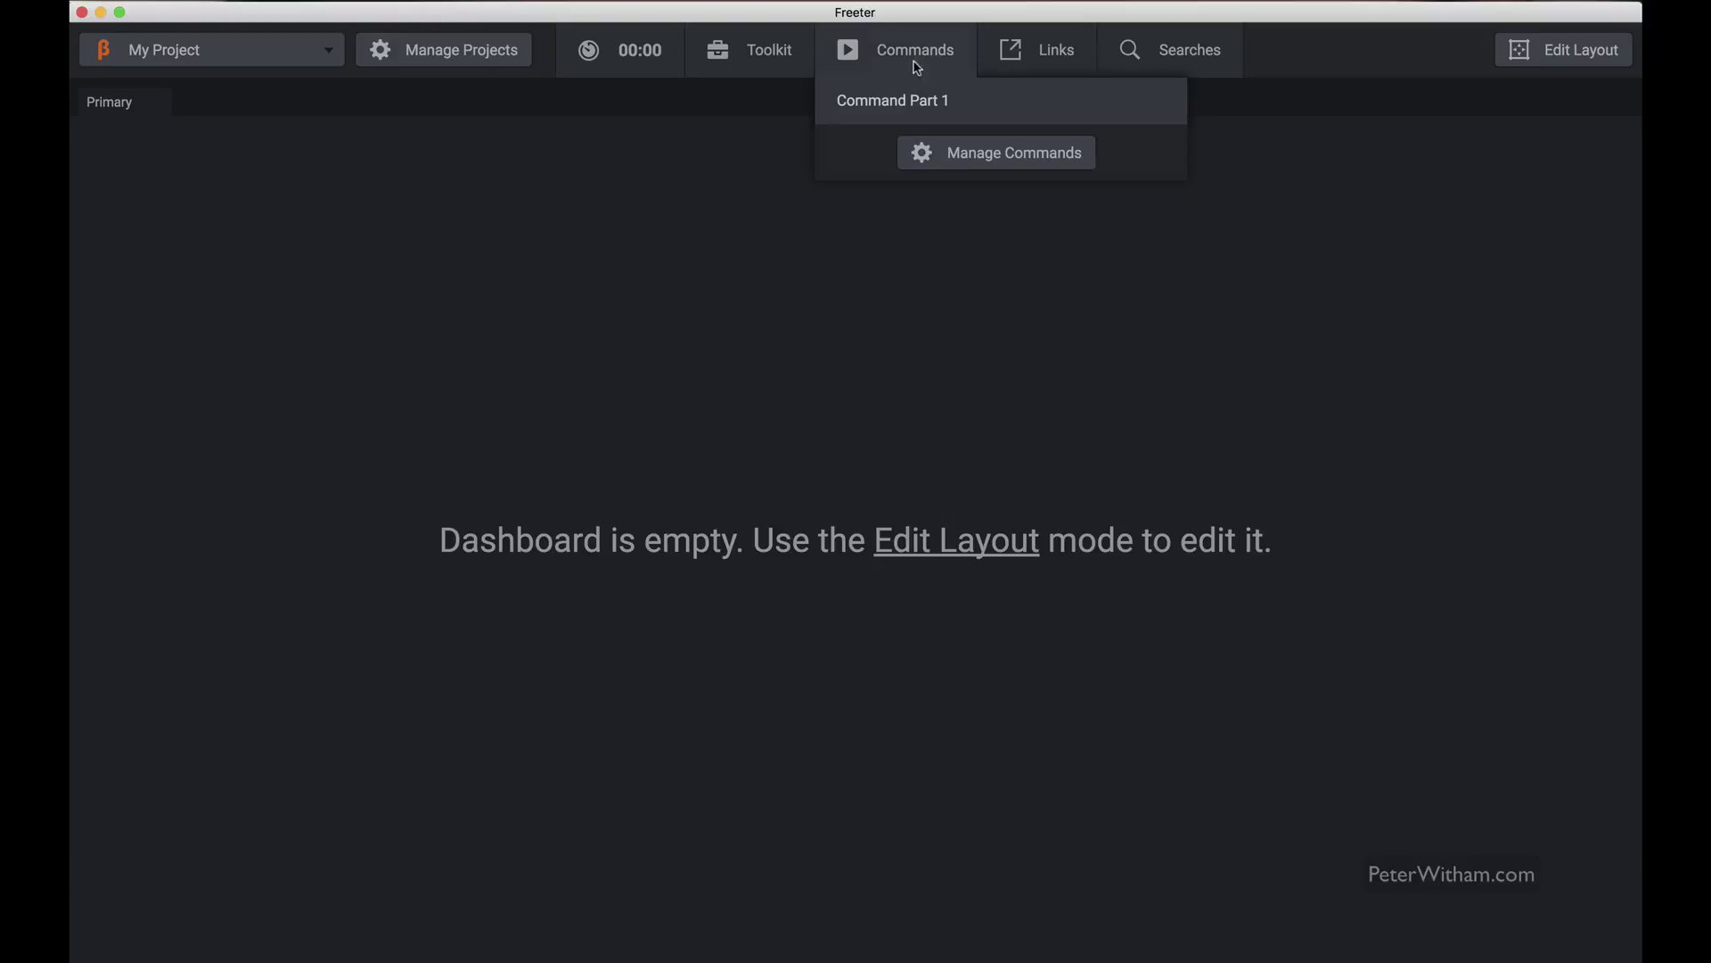
left_click(950, 157)
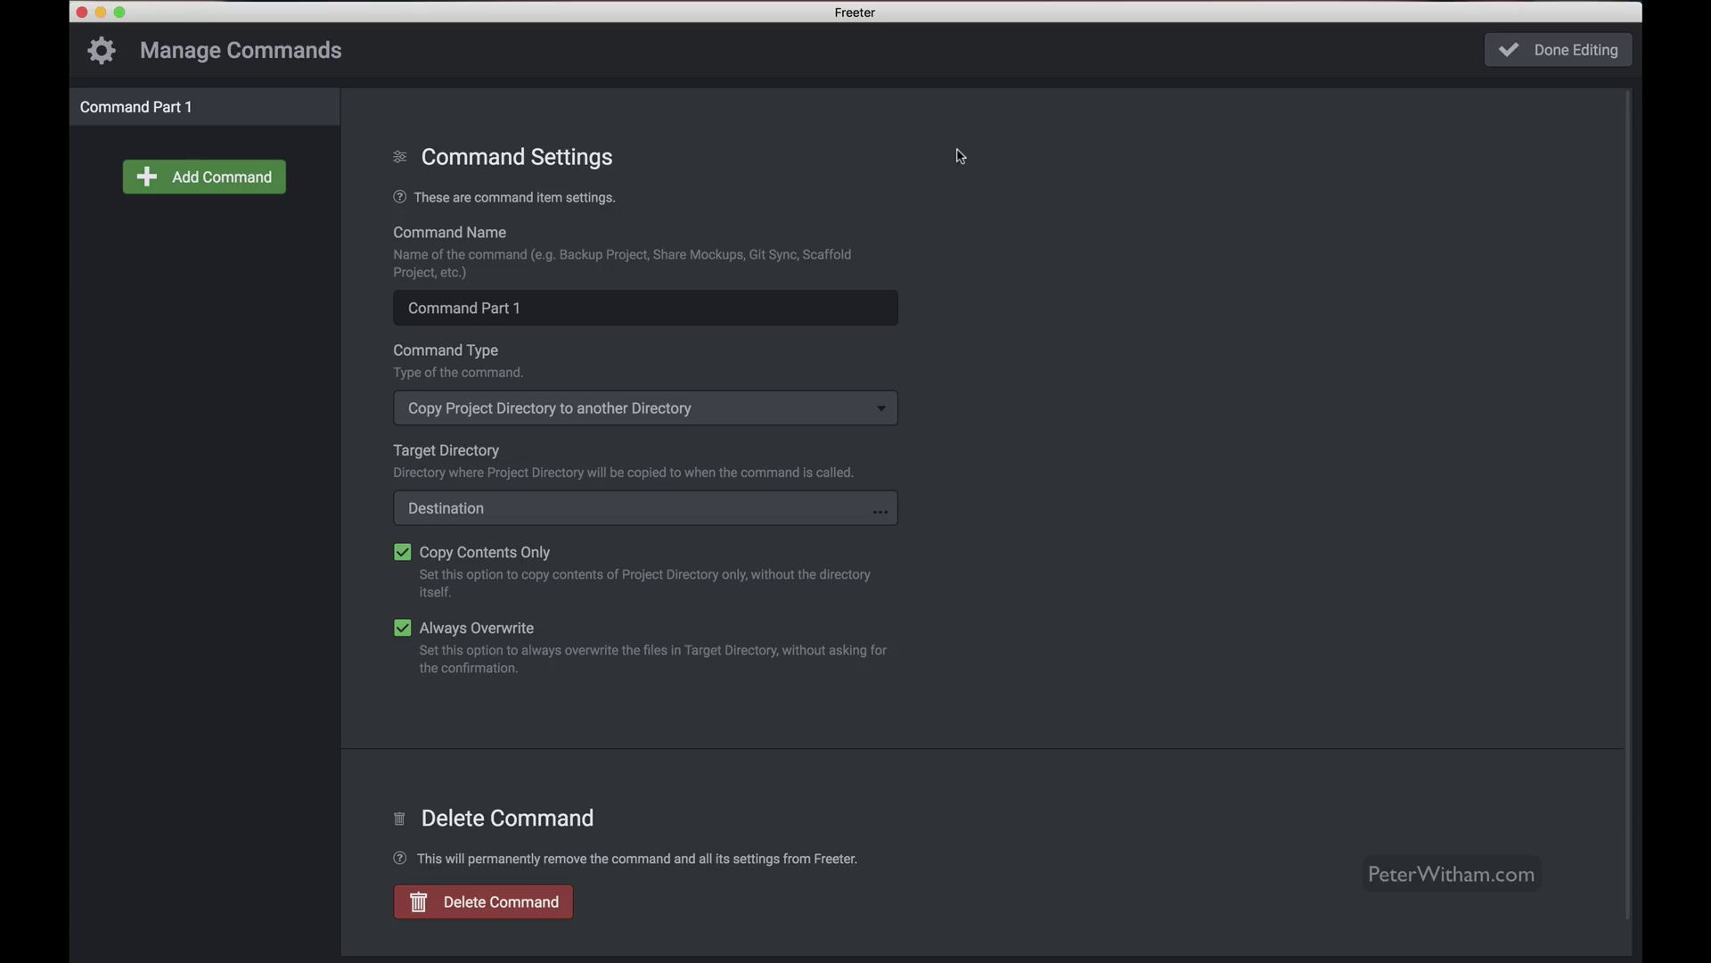
left_click(206, 182)
left_click(501, 312)
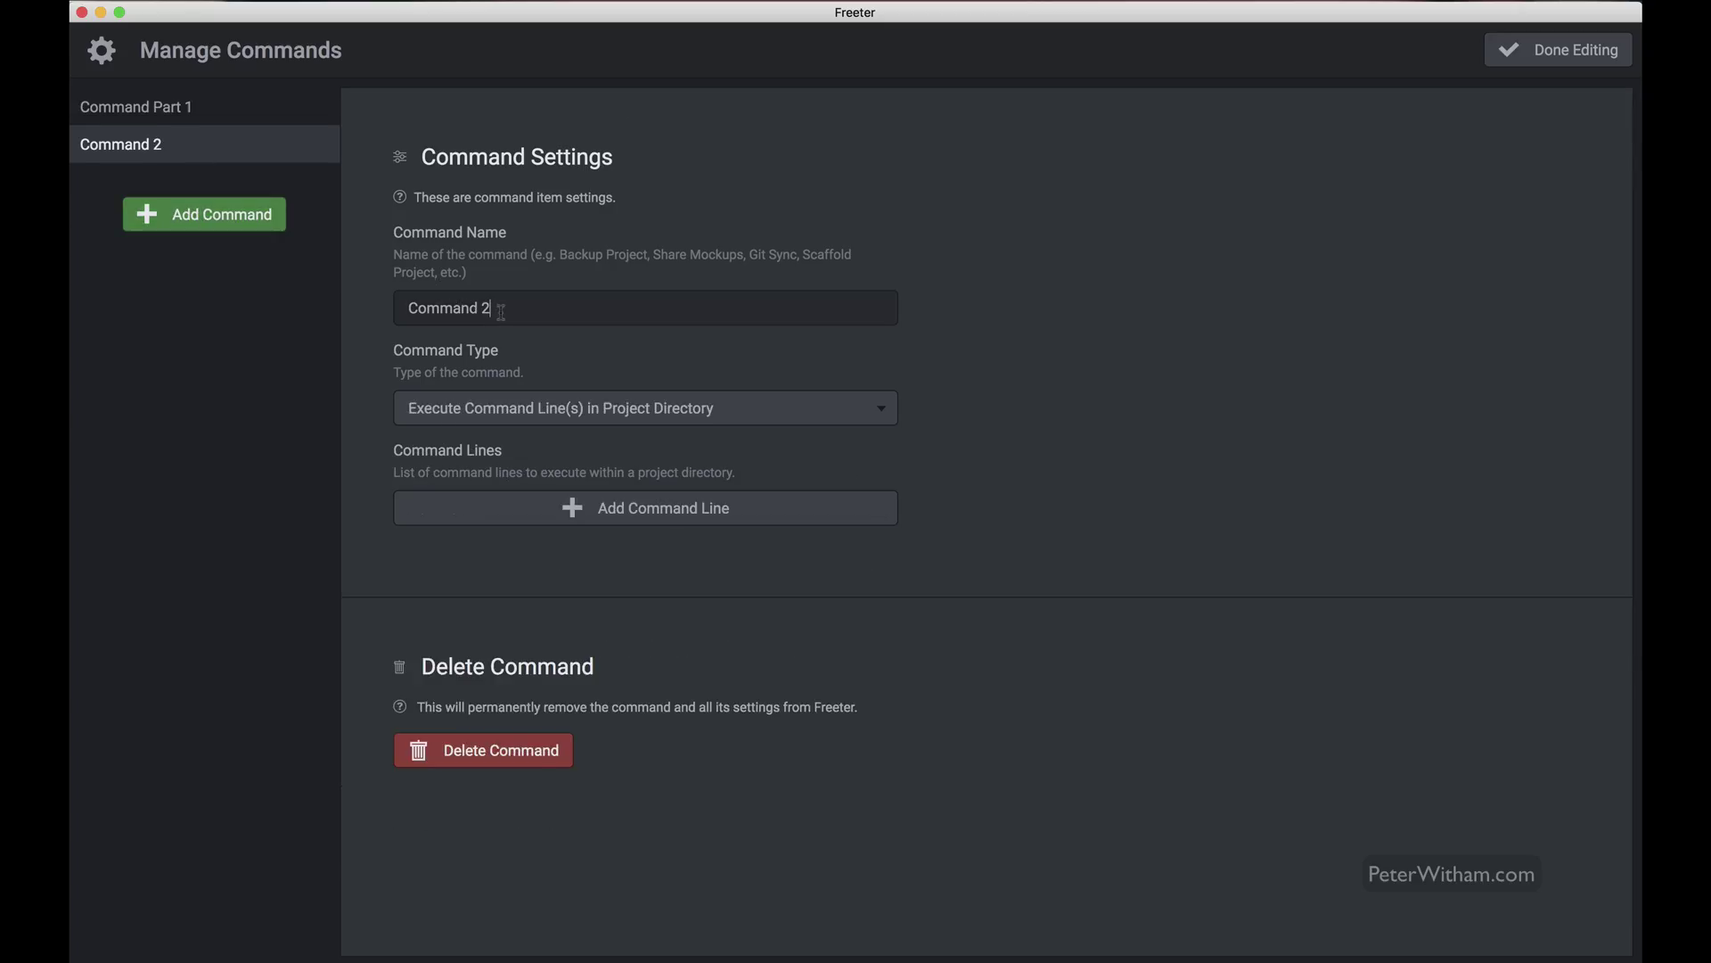
key("BackSpace")
type("Part 2")
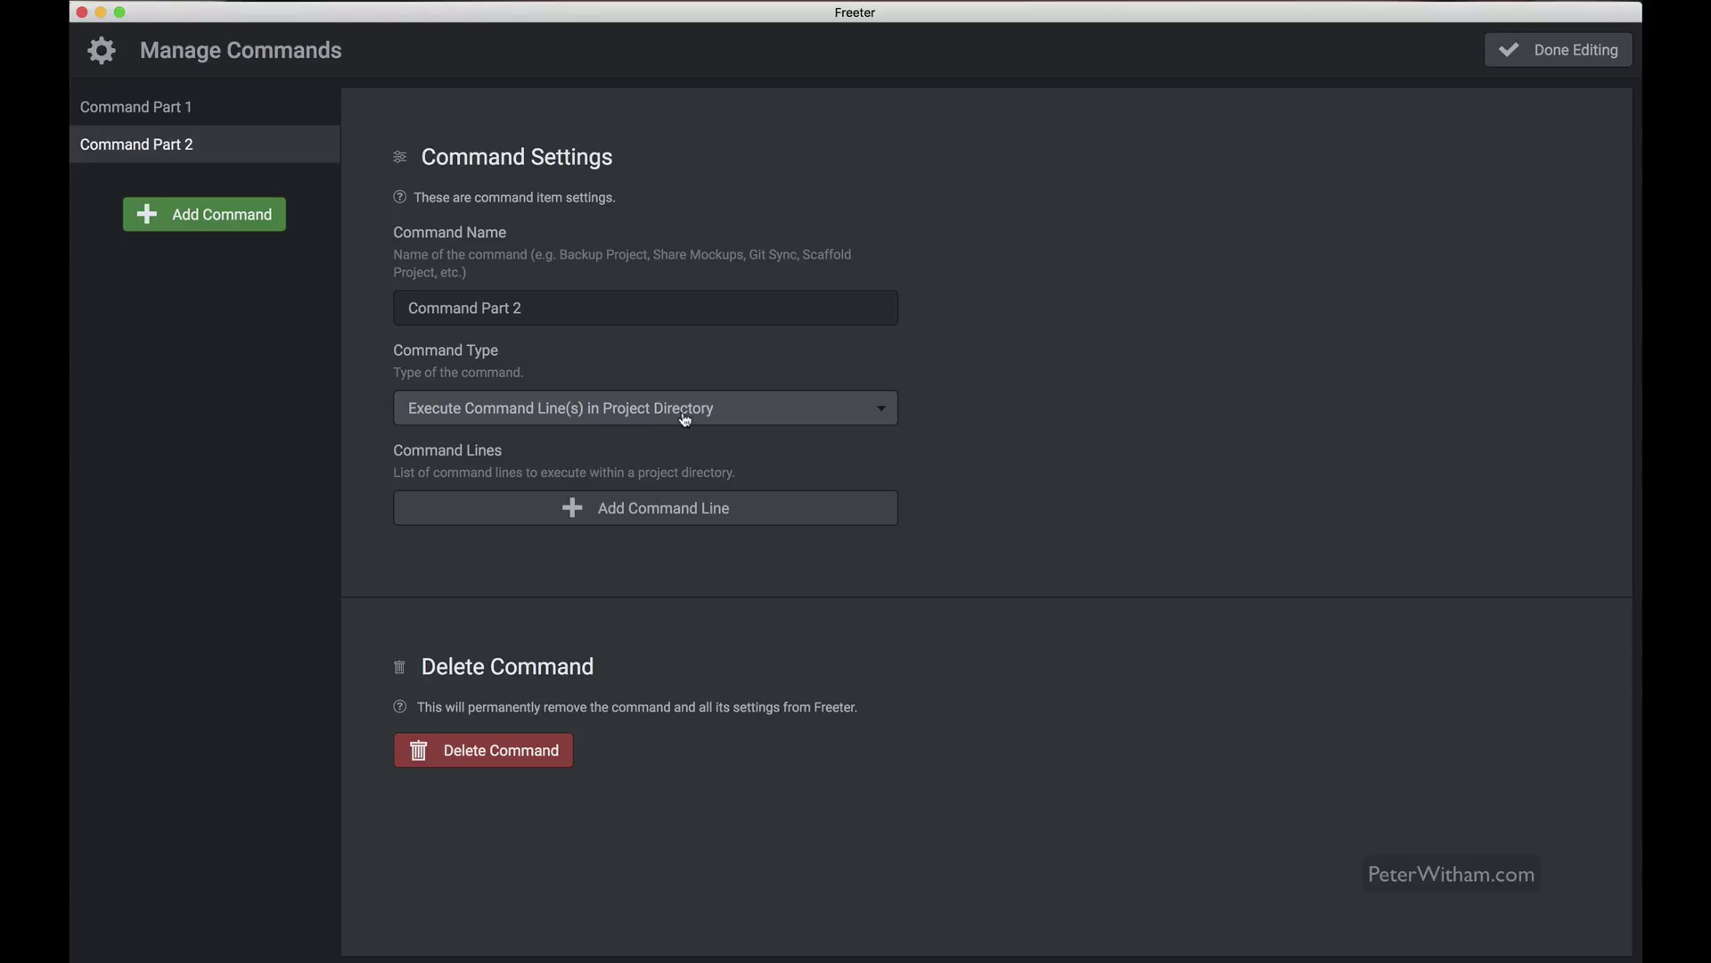
Step: Add a command line to Command Part 2 that chains touch myfile1.txt three times with &&
left_click(653, 520)
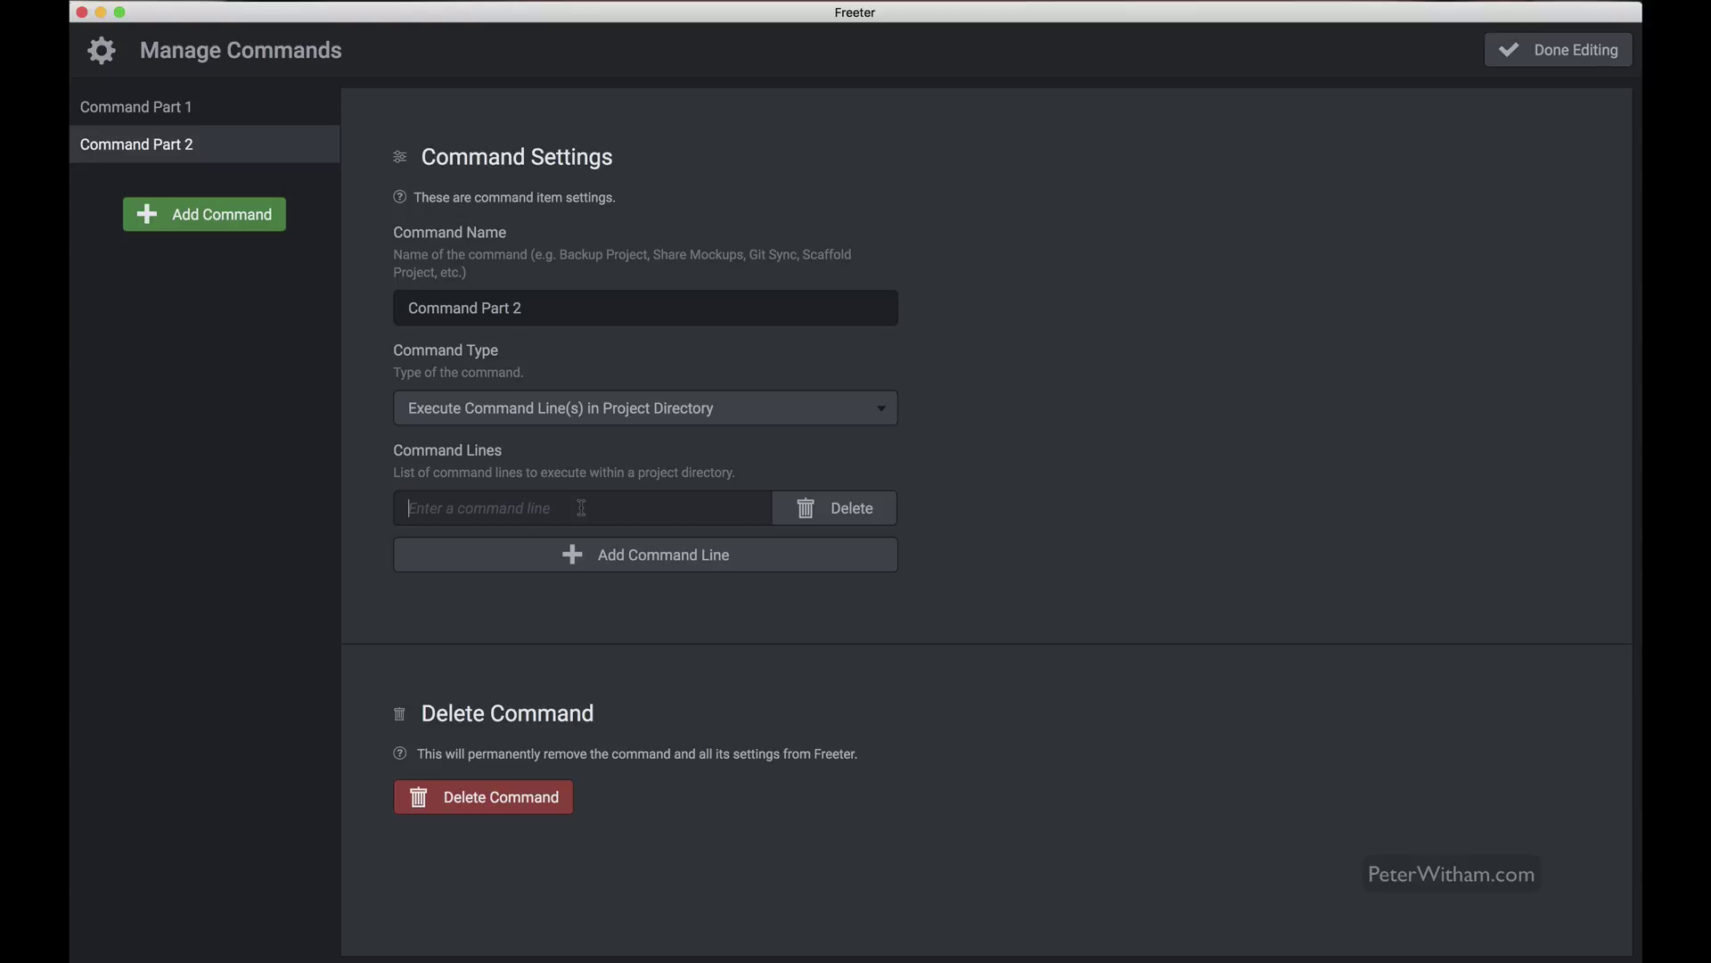
type("touch myfile1.txt &&")
key("Left")
key("Left")
key("shift+Left")
key("shift+Left")
key("shift+Left")
key("shift+Left")
key("shift+Left")
key("shift+Left")
key("shift+Left")
key("shift+Left")
key("shift+Left")
key("shift+Left")
key("shift+Left")
key("shift+Left")
key("shift+Left")
key("shift+Left")
key("shift+Left")
key("shift+Left")
key("shift+Left")
key("shift+Left")
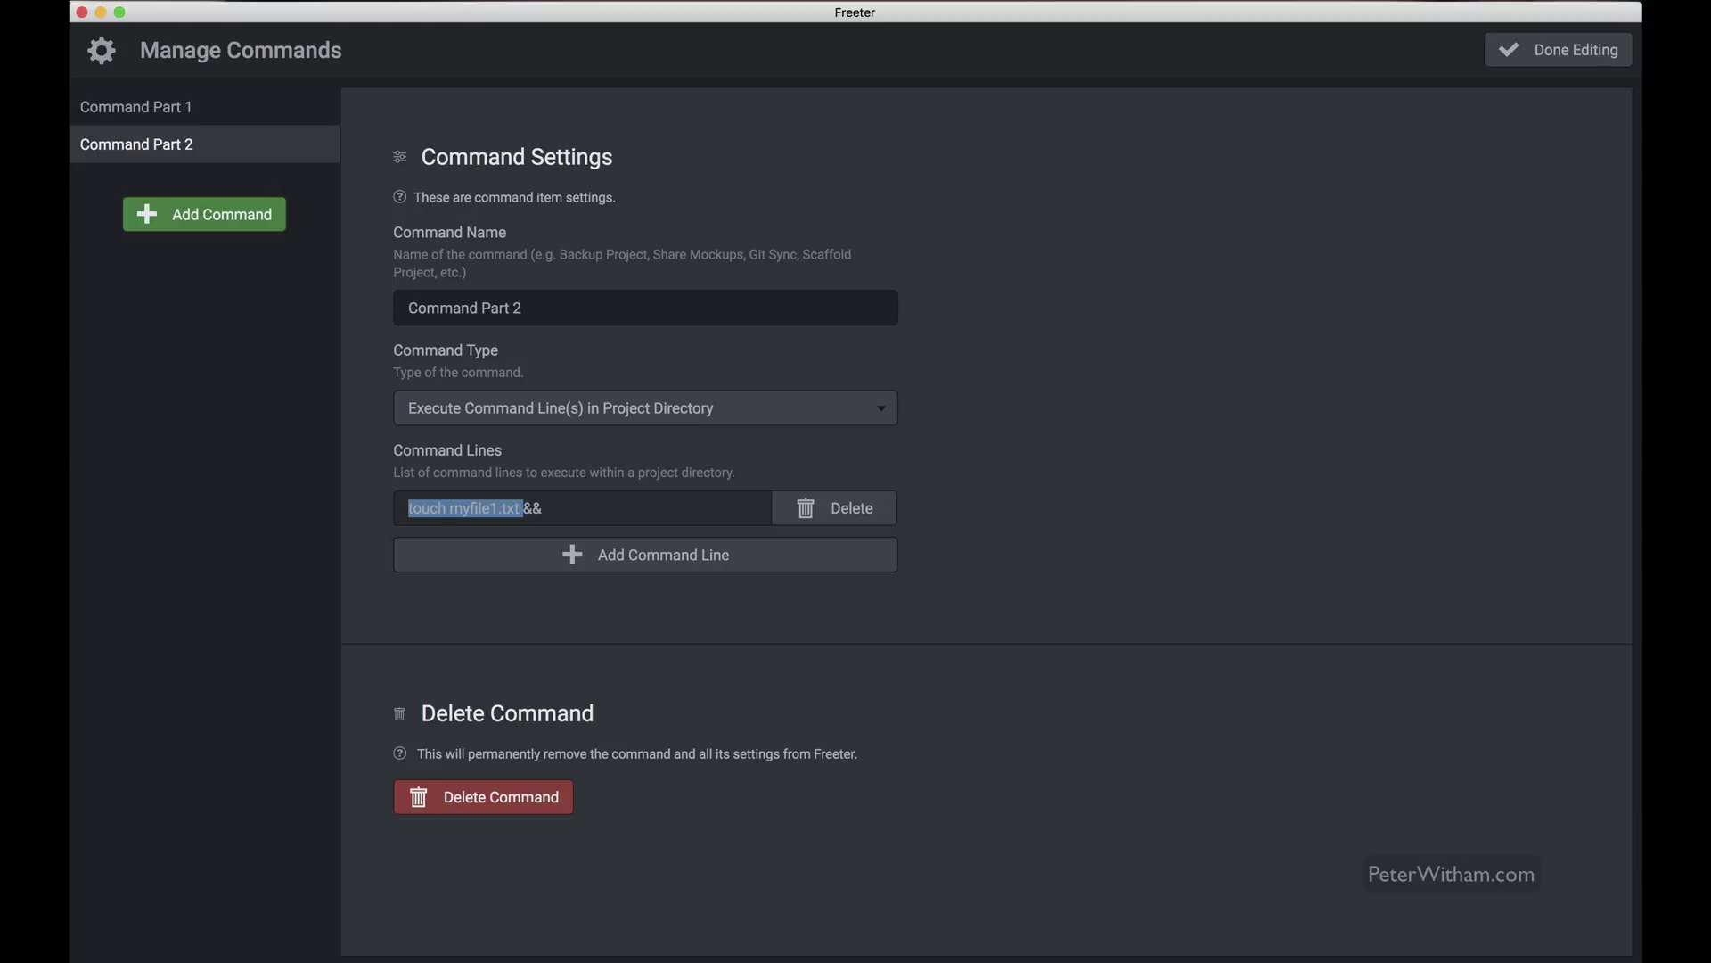
key("super+c")
key("super+Right")
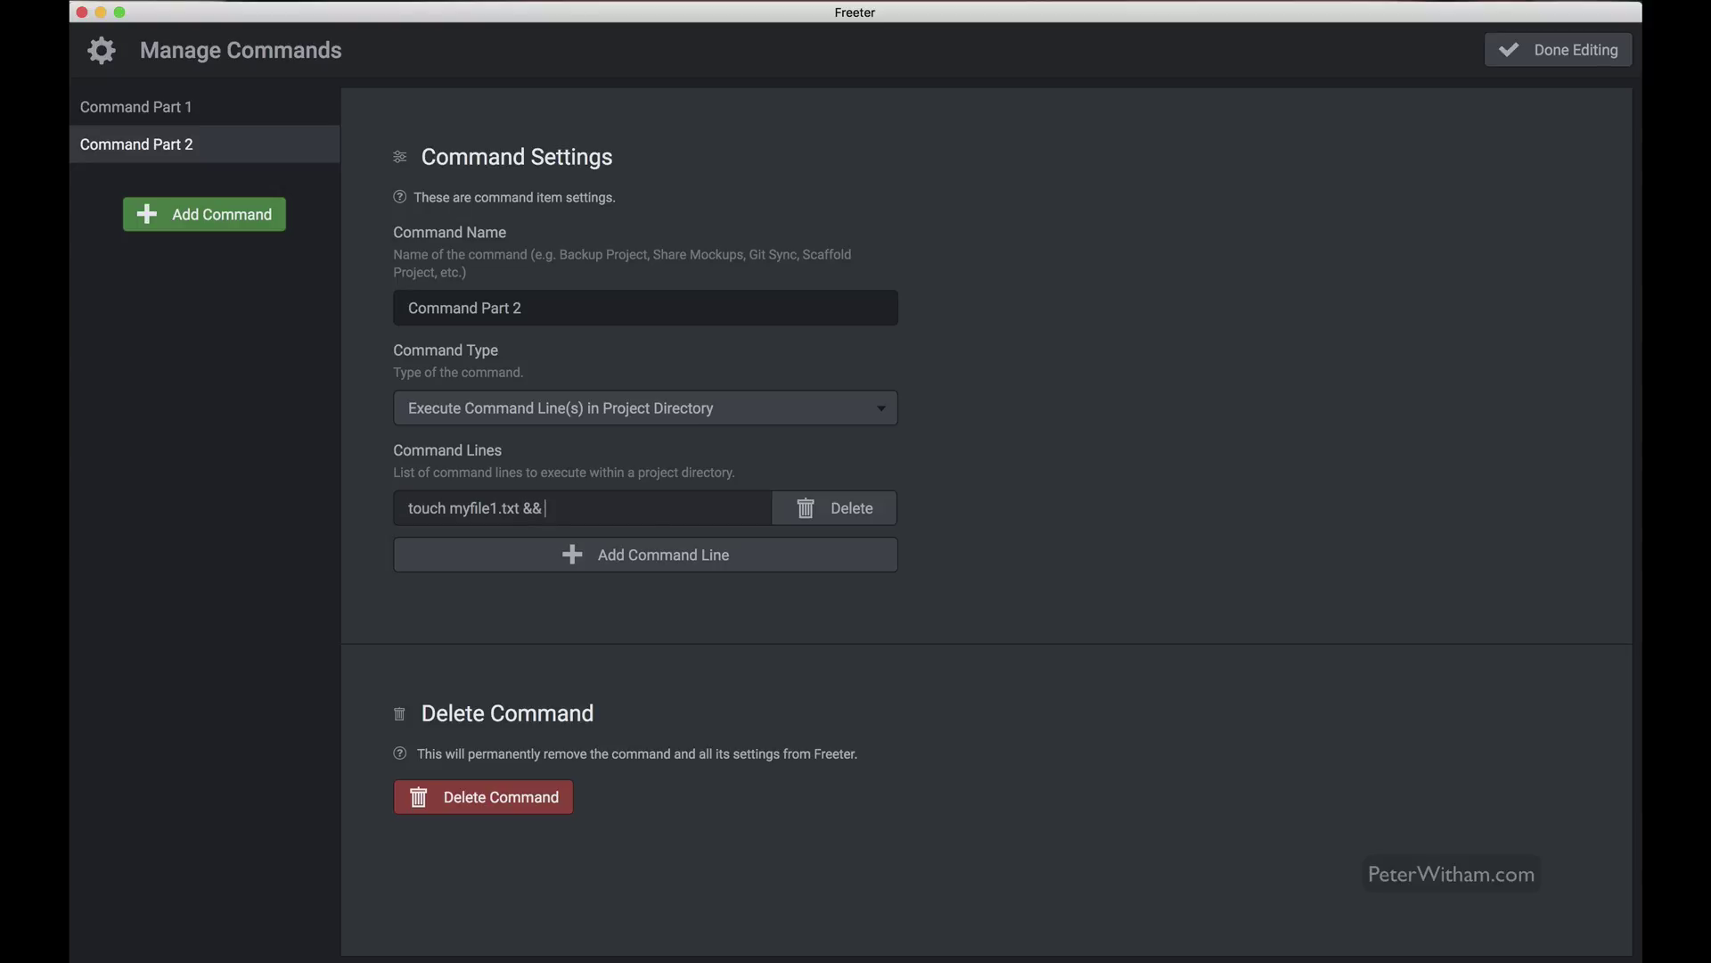
key("super+v")
type("&&")
key("super+v")
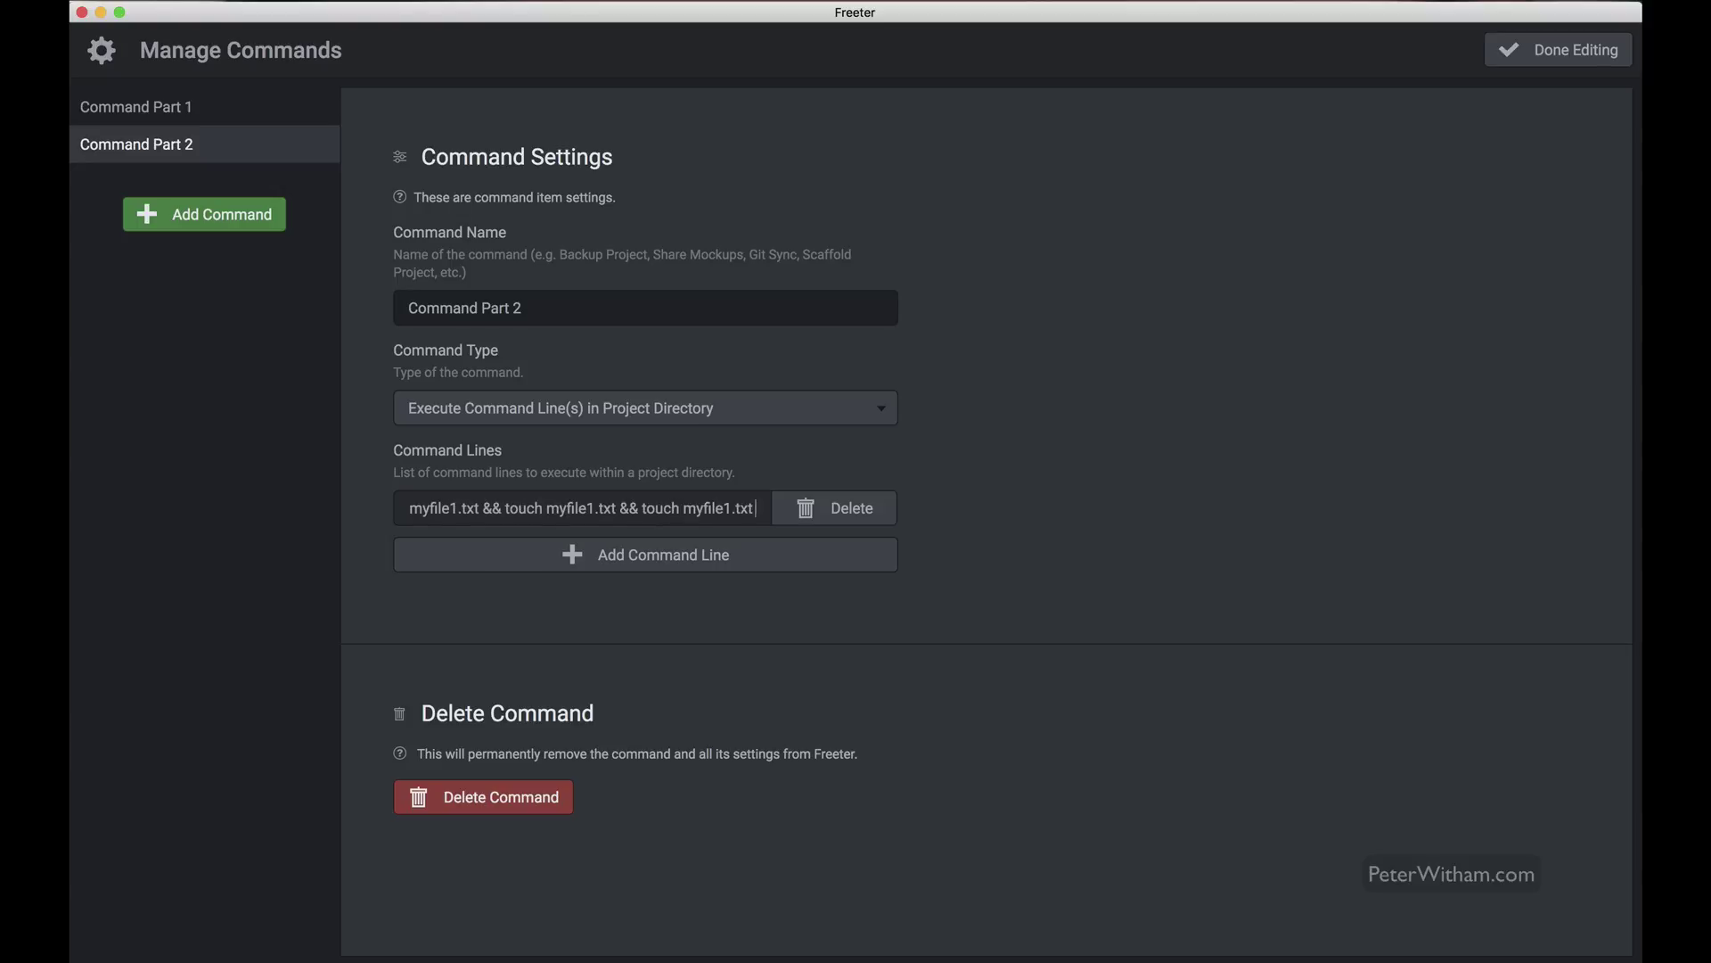
Step: Change the second and third file names in Command Part 2's command line to myfile2.txt and myfile3.txt
key("Left")
key("Left")
key("Left")
key("Left")
key("Left")
key("BackSpace")
type("3")
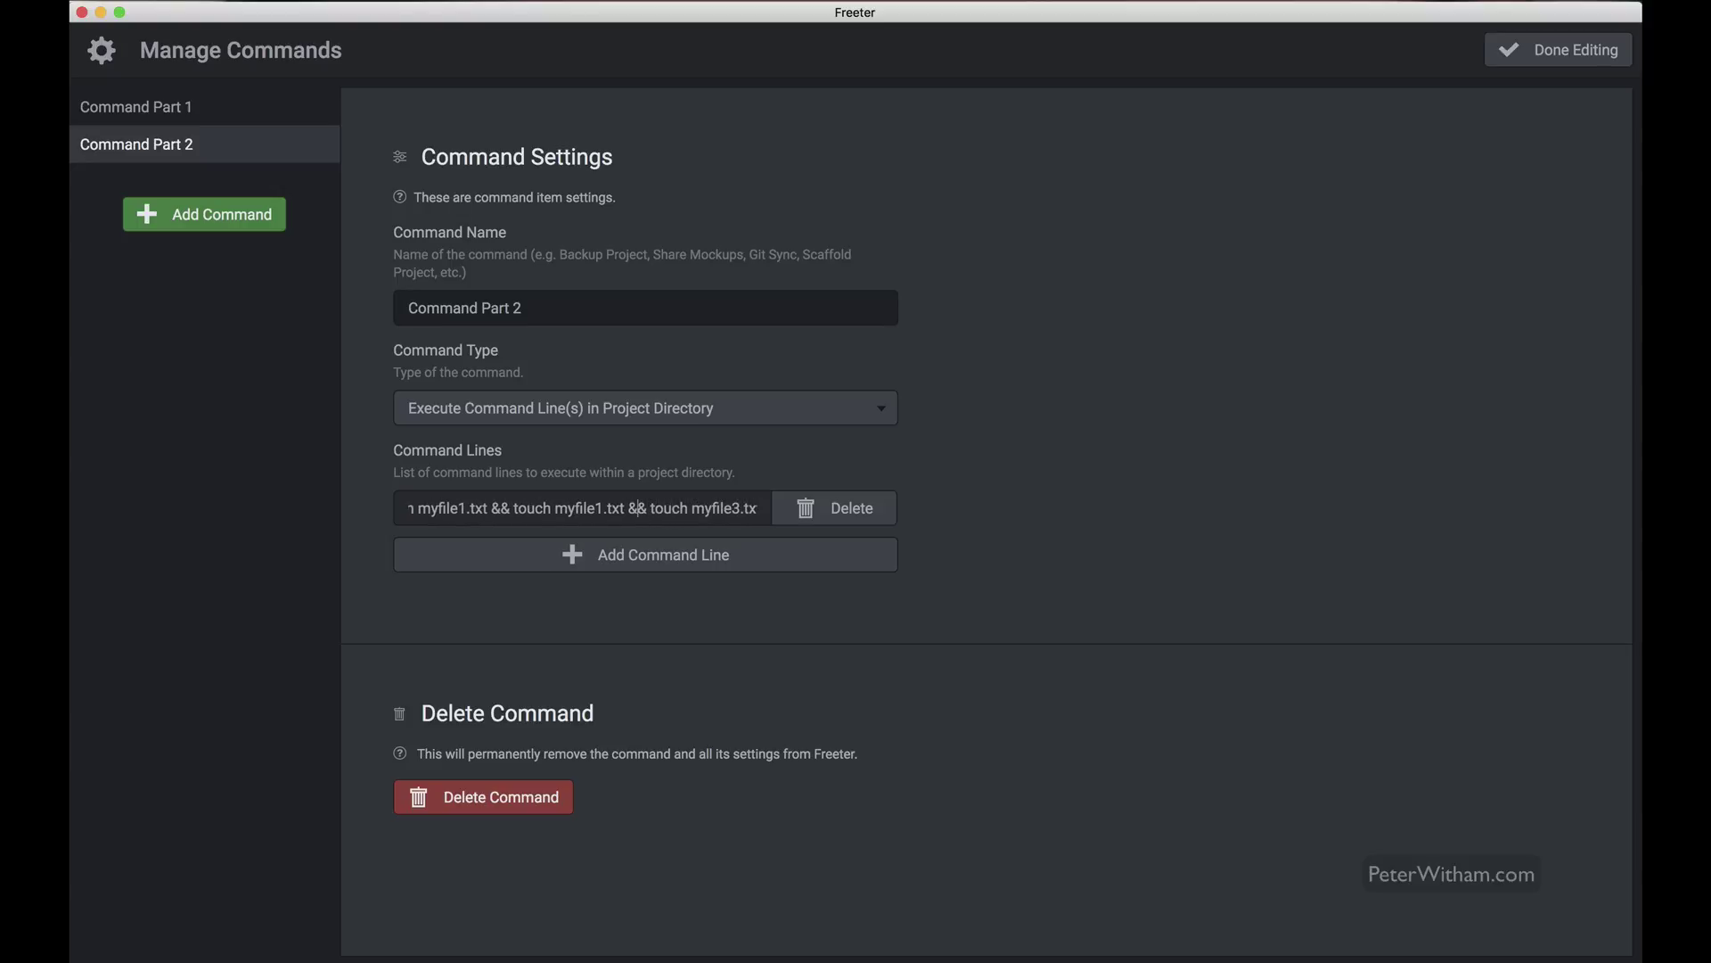
left_click(603, 508)
key("BackSpace")
type("2")
key("Right")
key("Right")
key("Right")
key("Right")
key("Right")
key("Right")
key("Right")
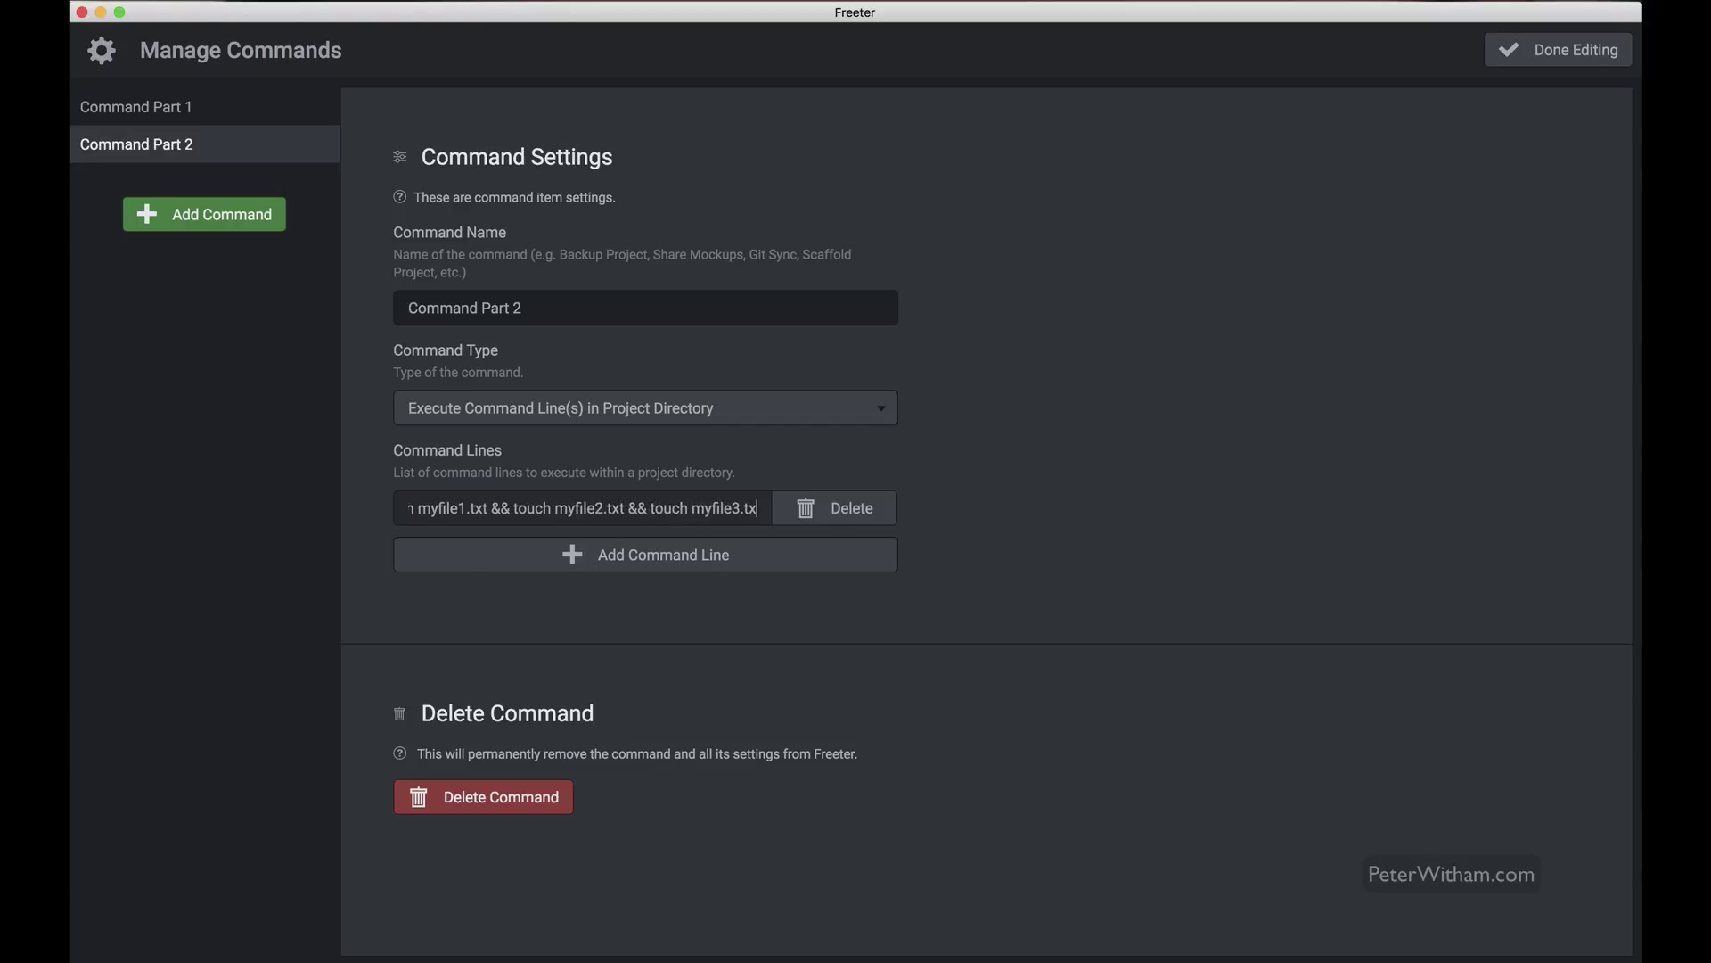
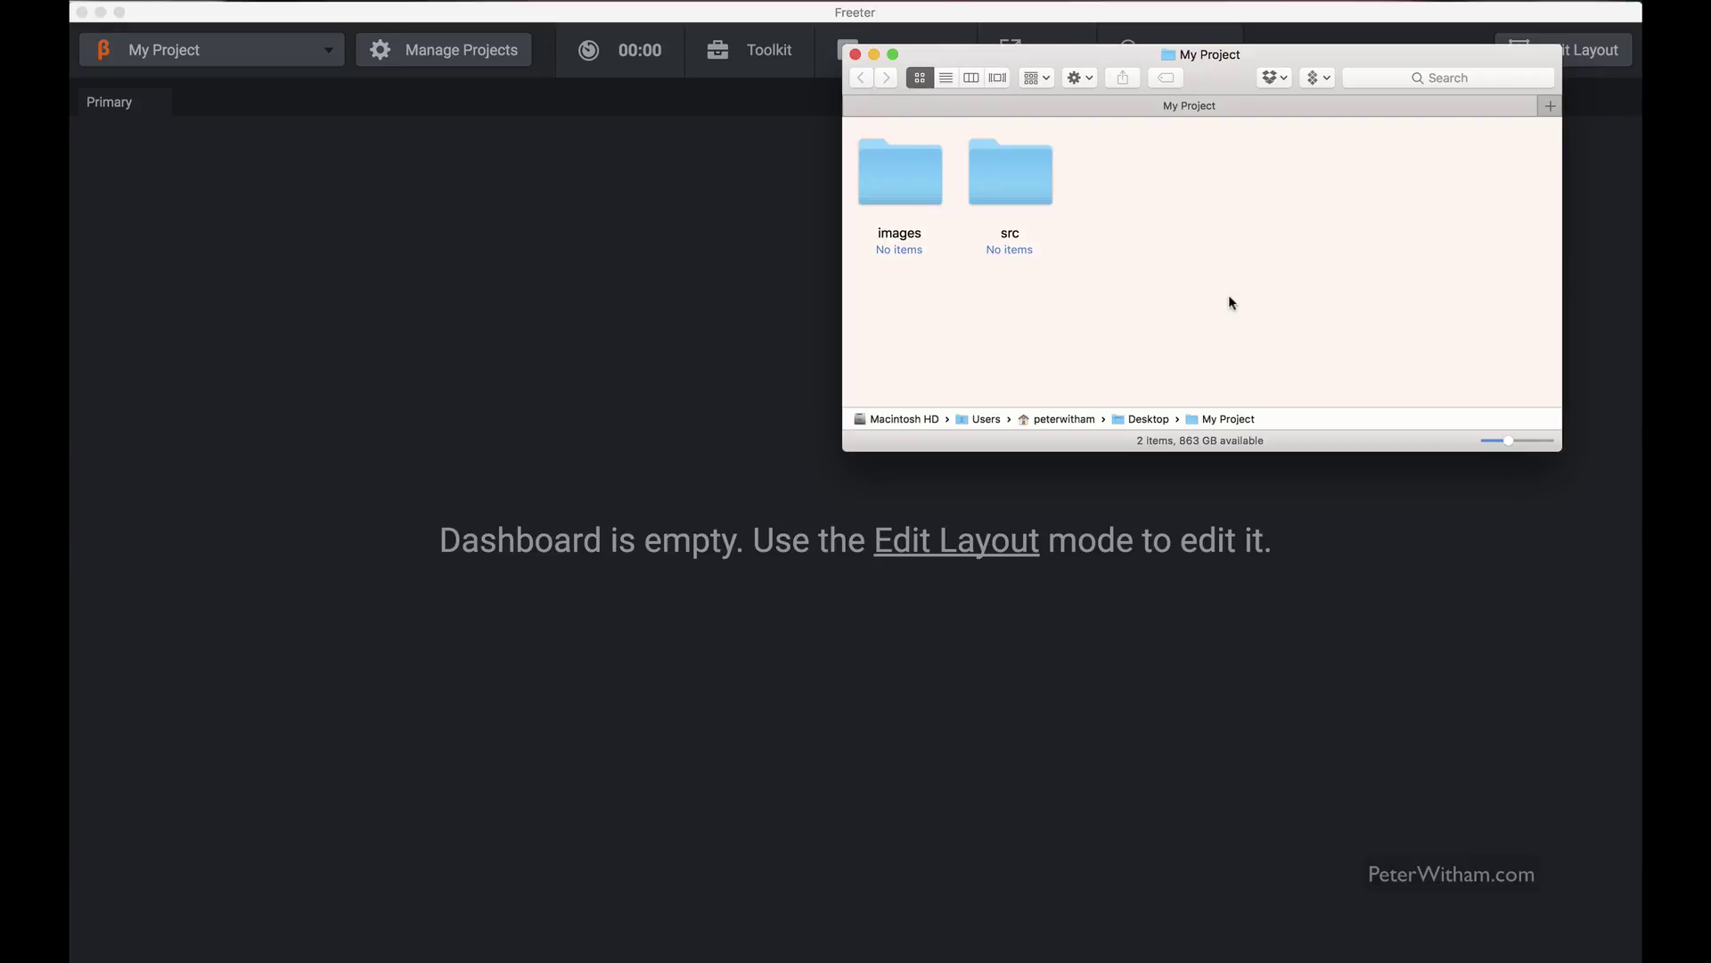
Step: Return to Freeter, run Command Part 2, and list the project folder's contents in Terminal with ll
left_click(746, 233)
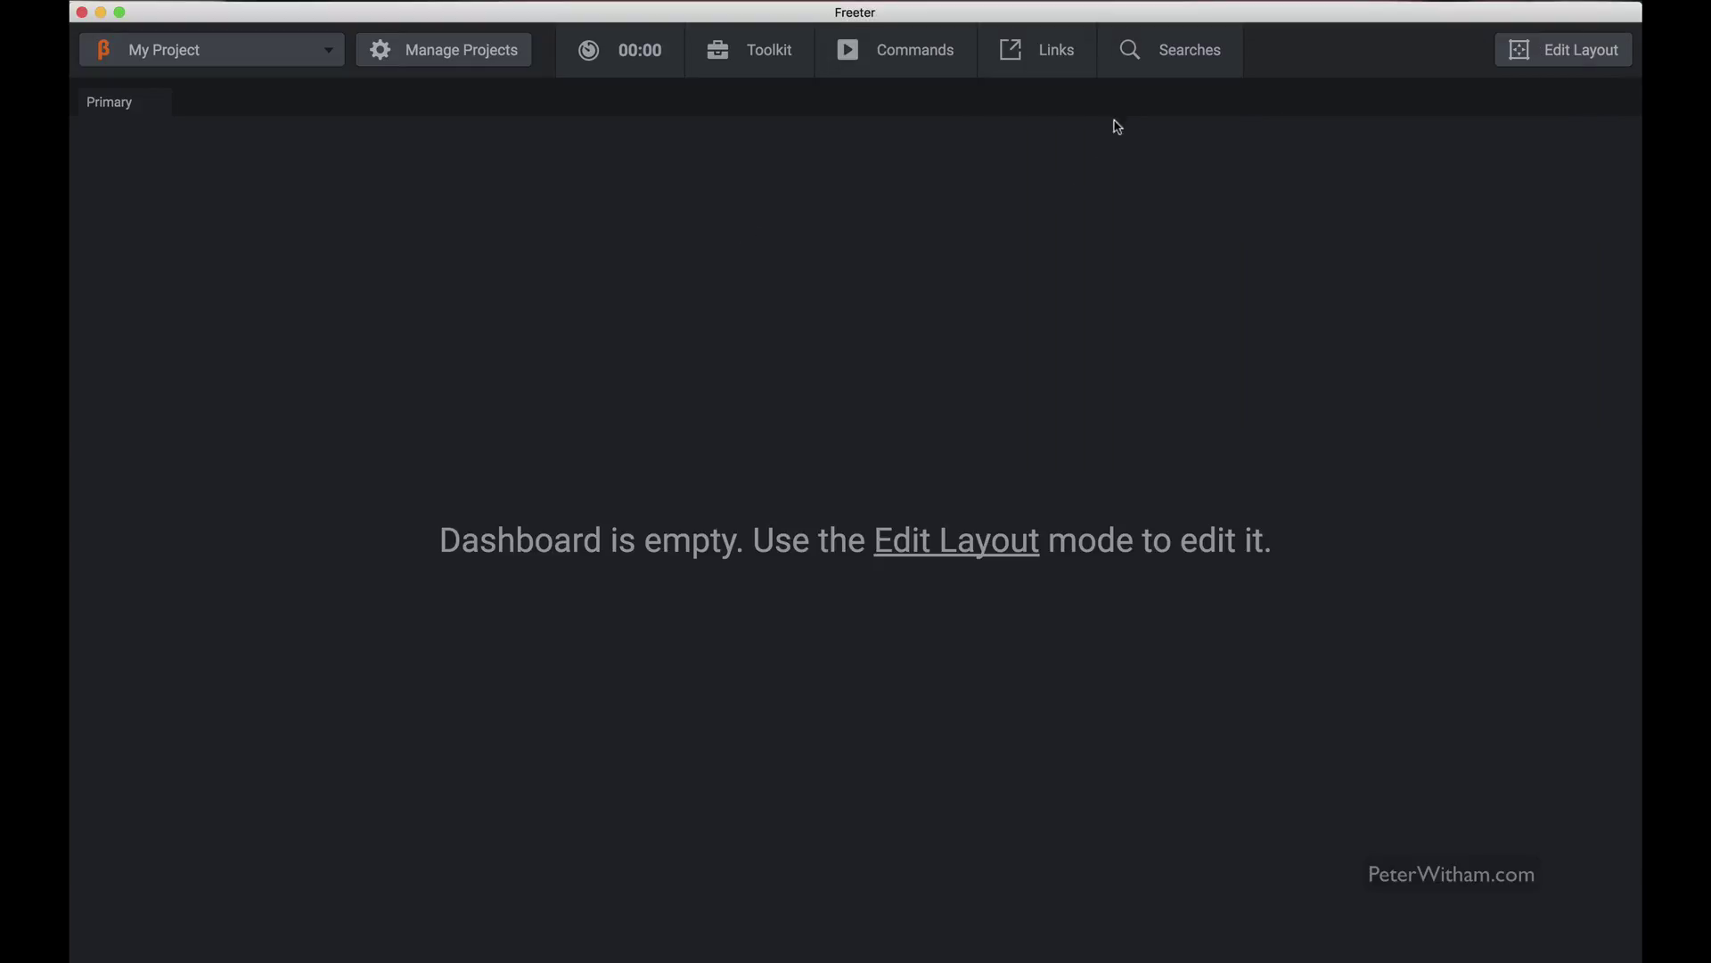
mouse_move(923, 62)
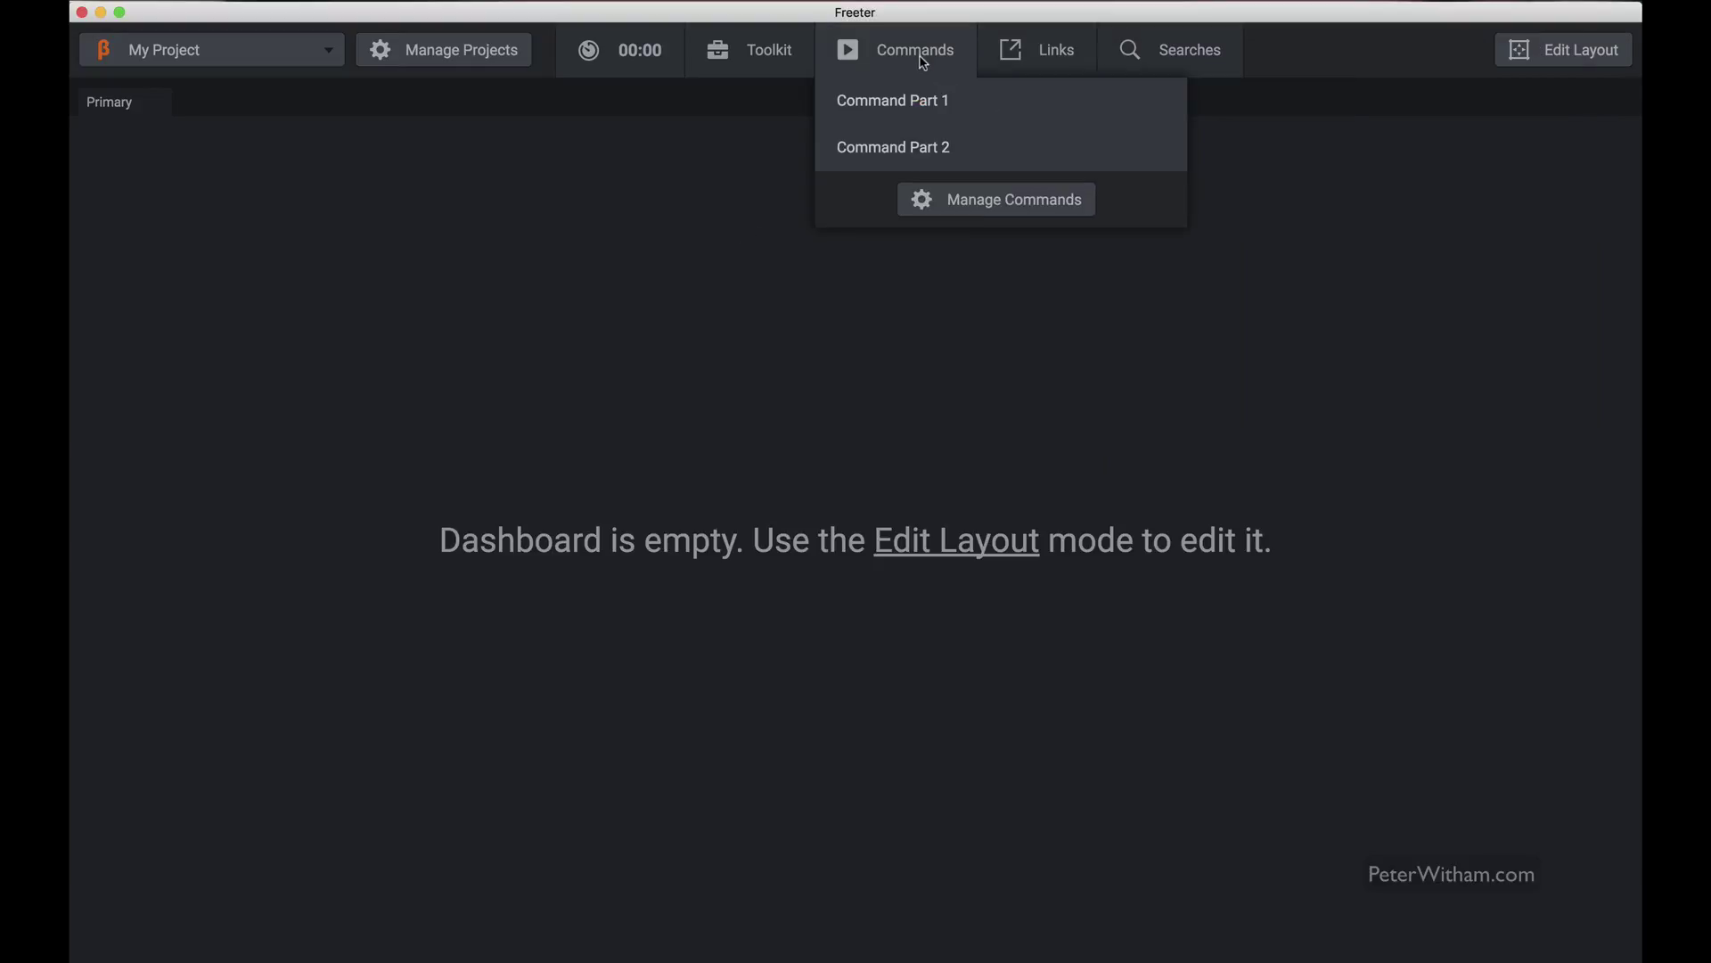
left_click(911, 151)
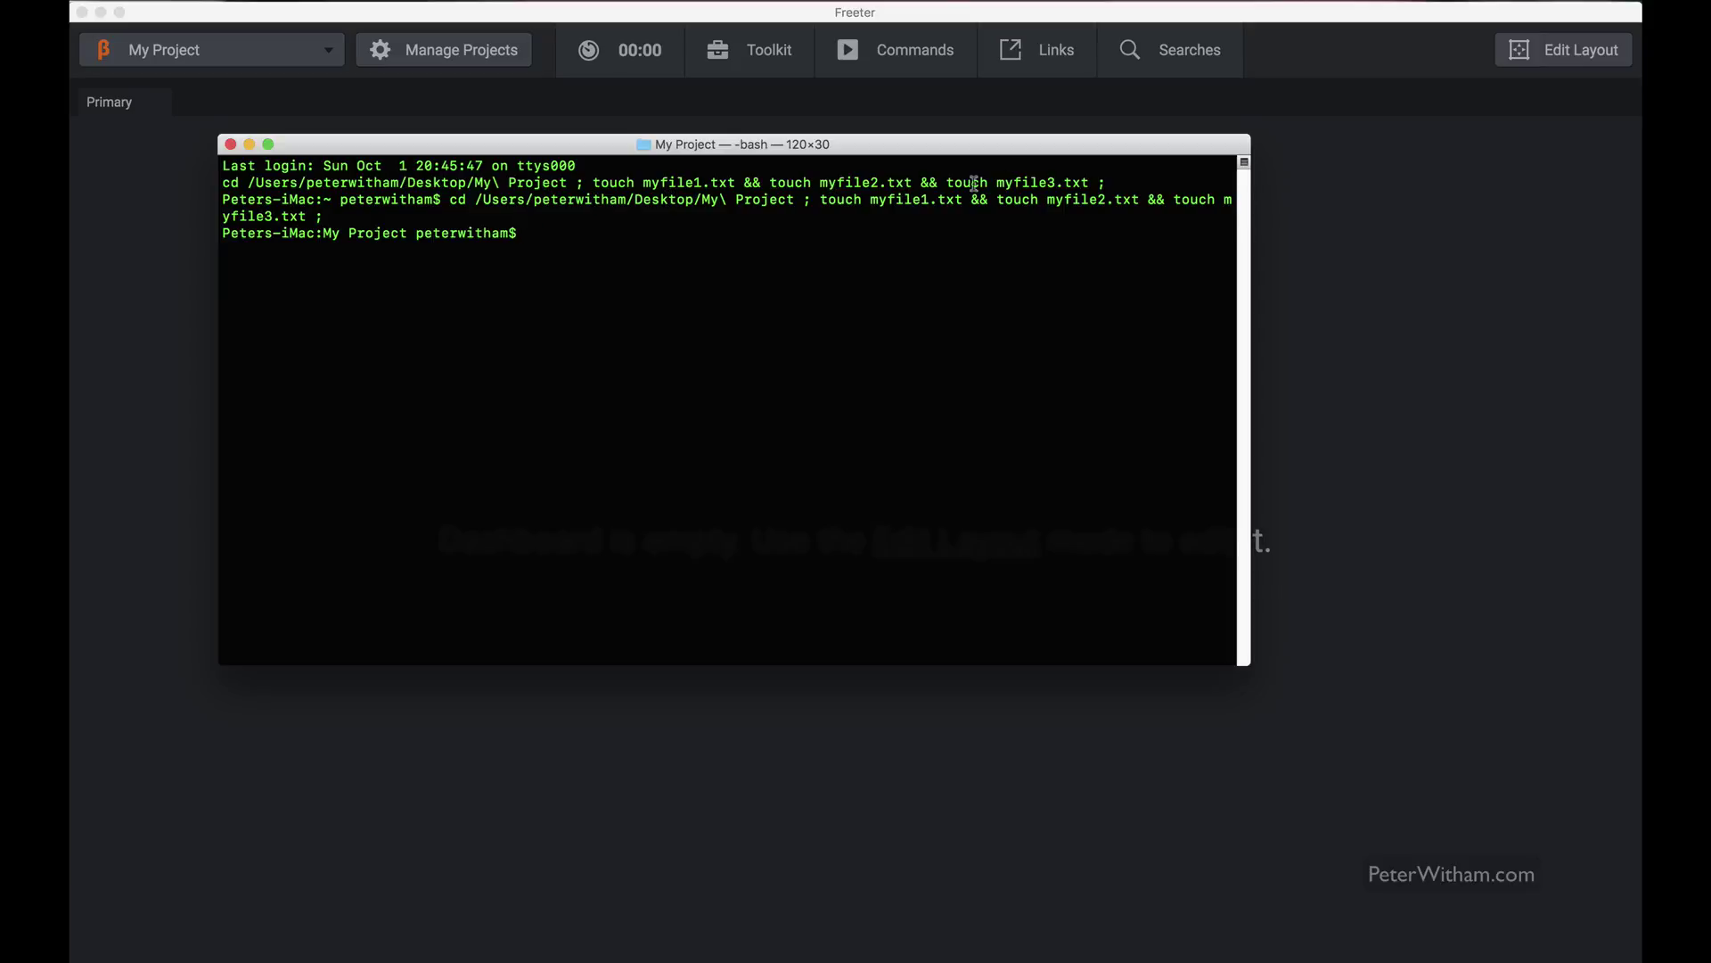
type("ll")
key("Return")
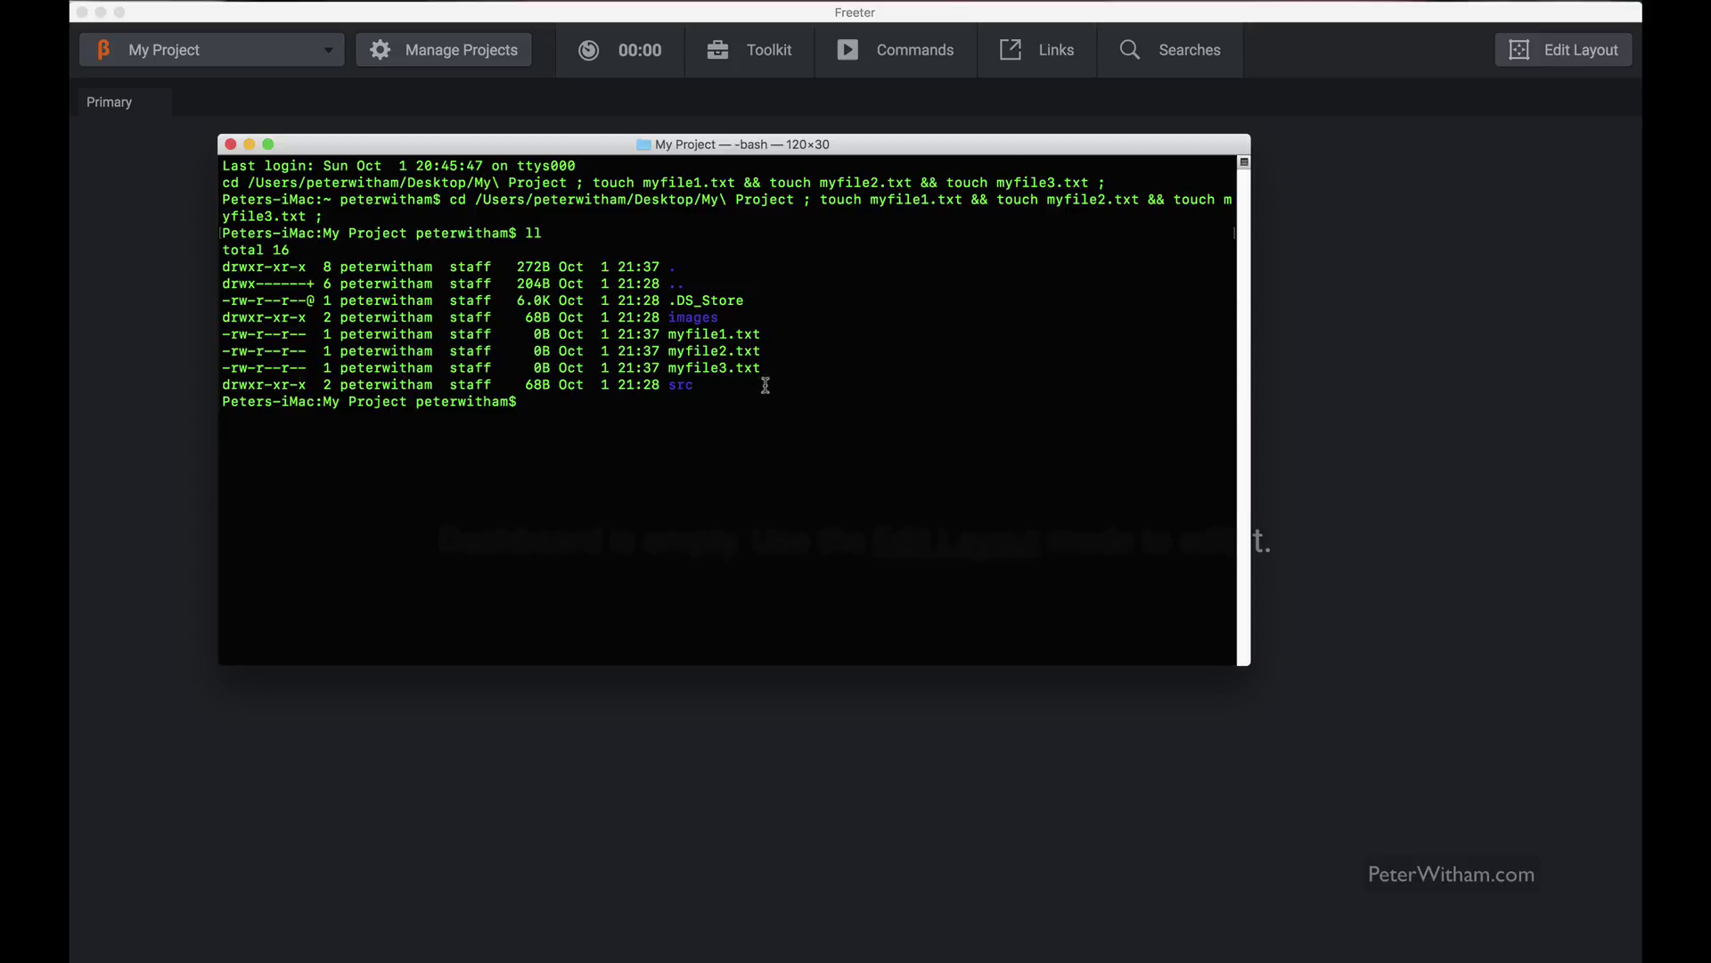
left_click_drag(762, 369, 683, 337)
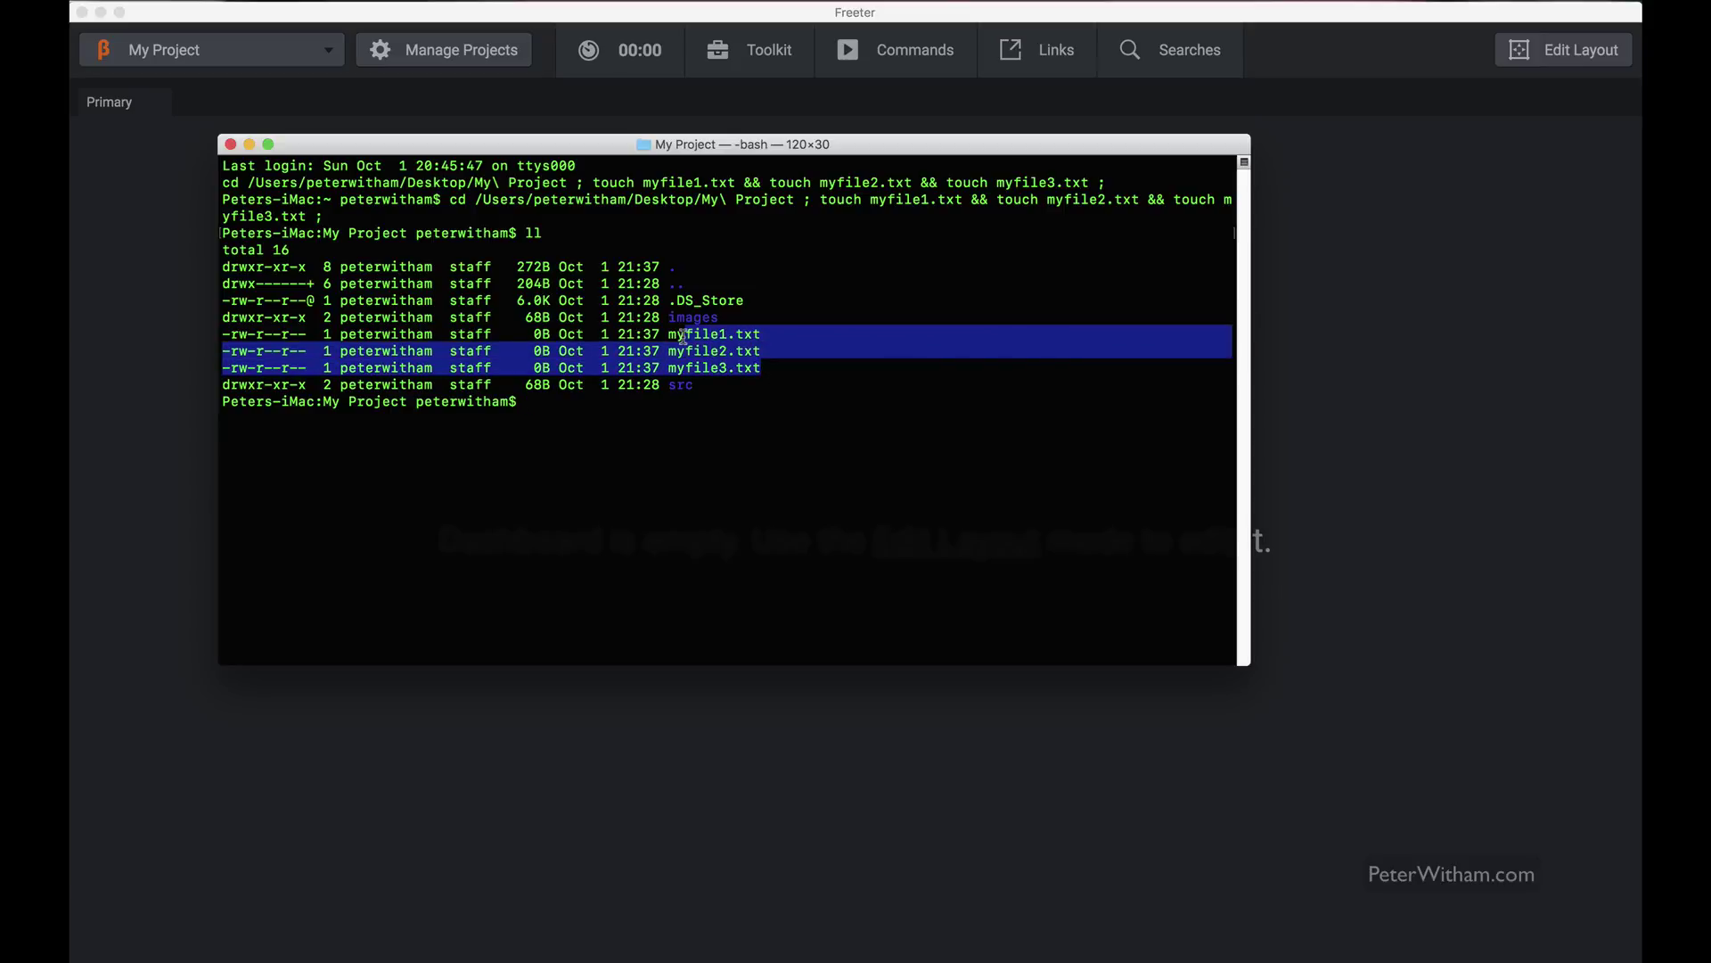
left_click(397, 440)
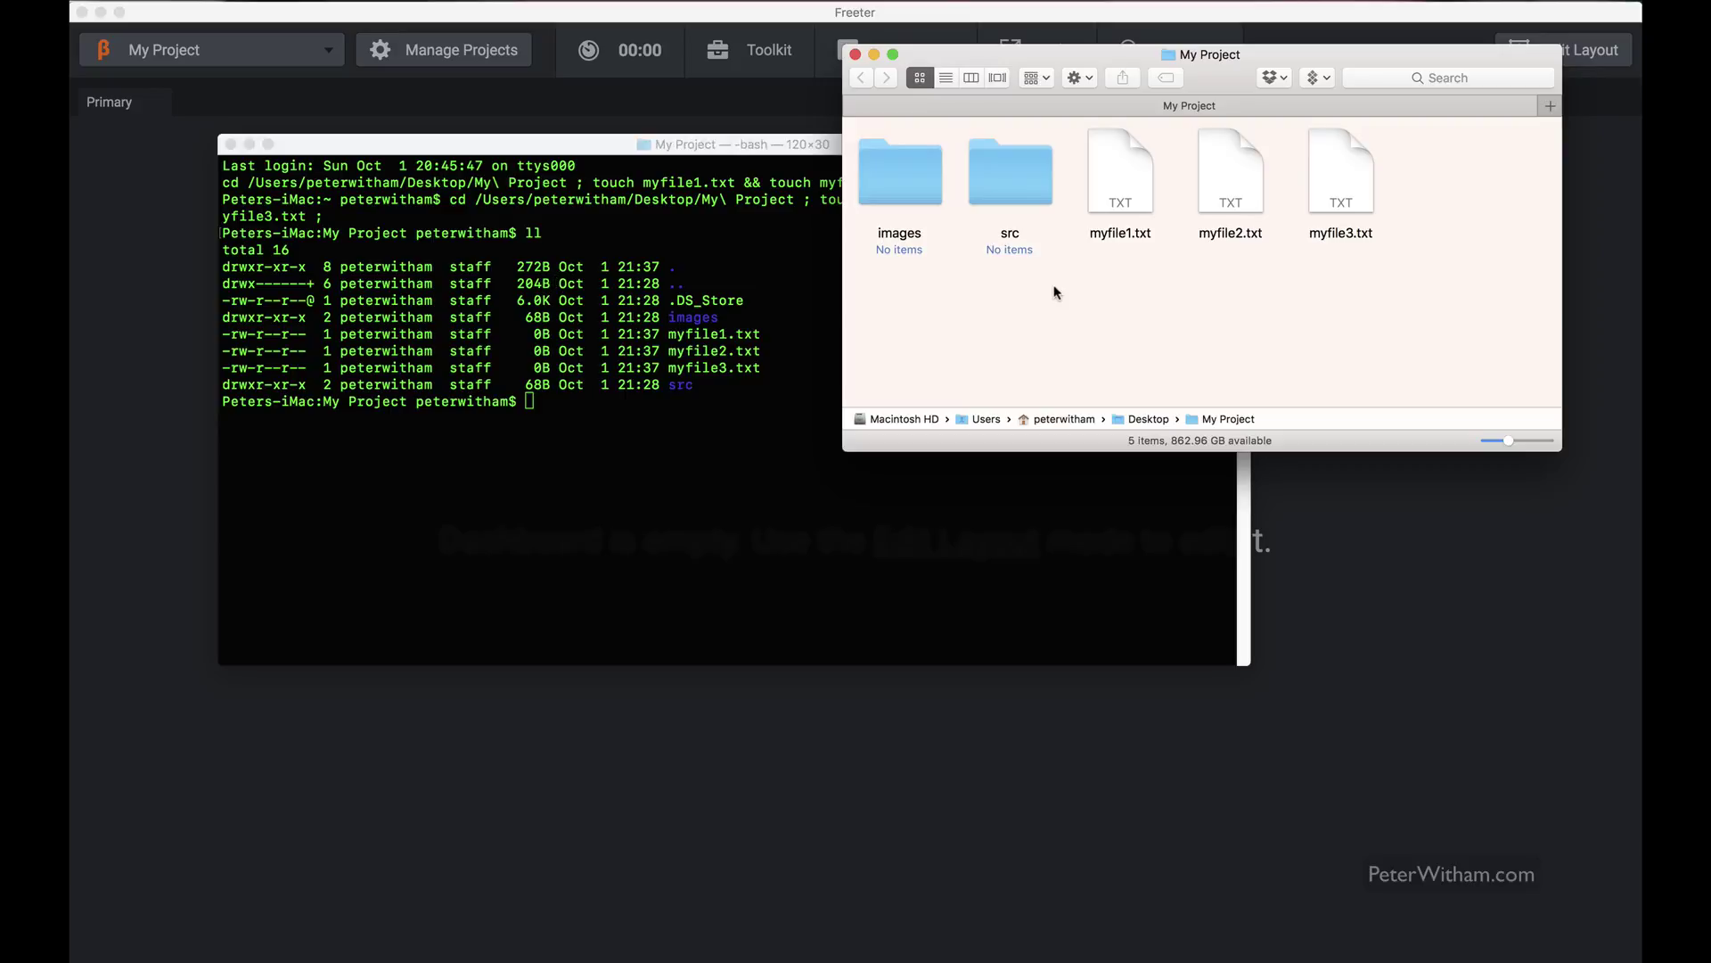
Step: In Finder, check the new text files in My Project and delete myfile1.txt, myfile2.txt and myfile3.txt
left_click_drag(1102, 281, 1406, 159)
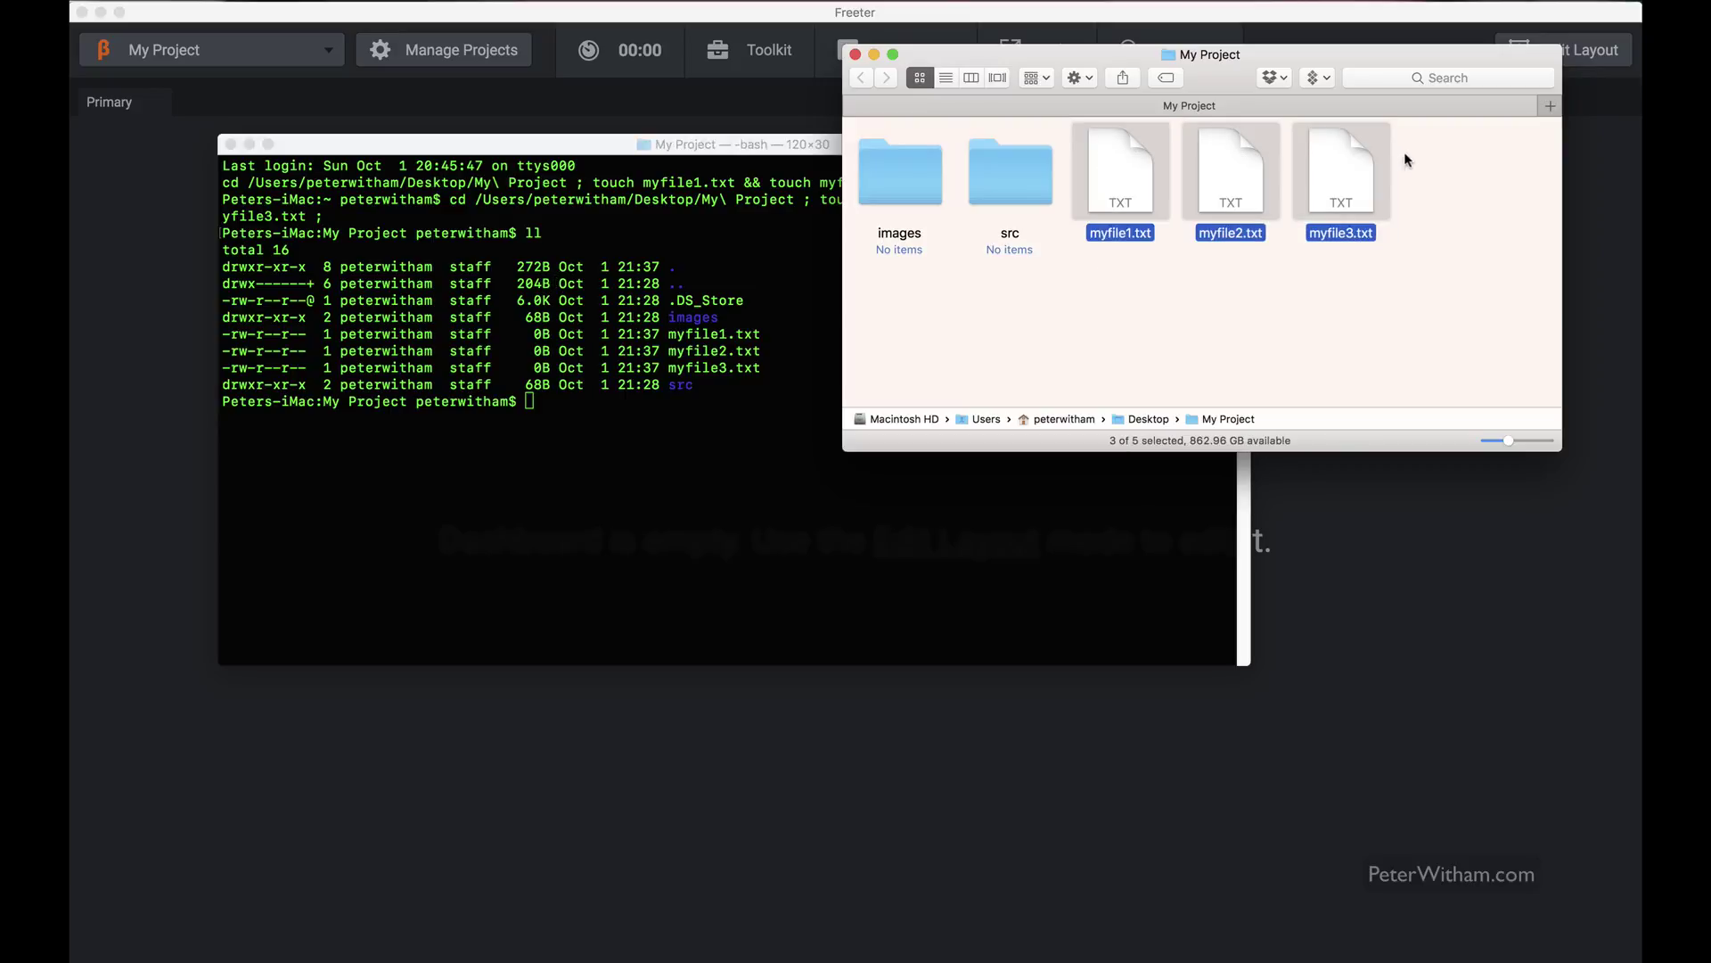
left_click(1301, 304)
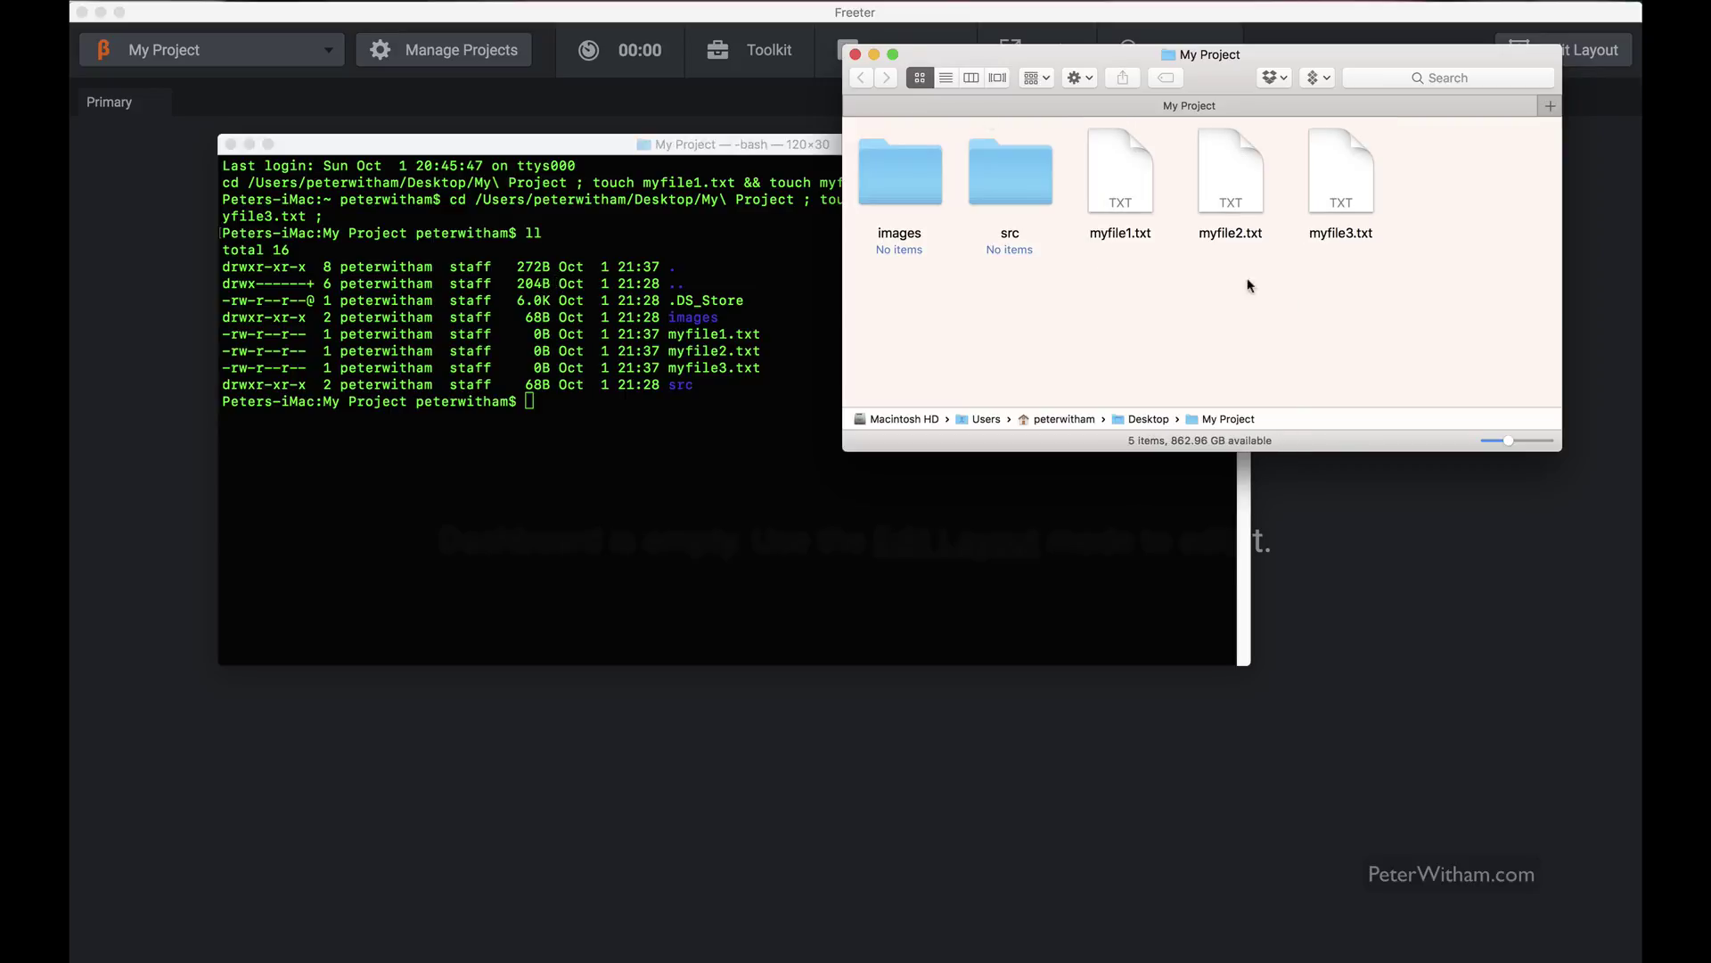
left_click(855, 55)
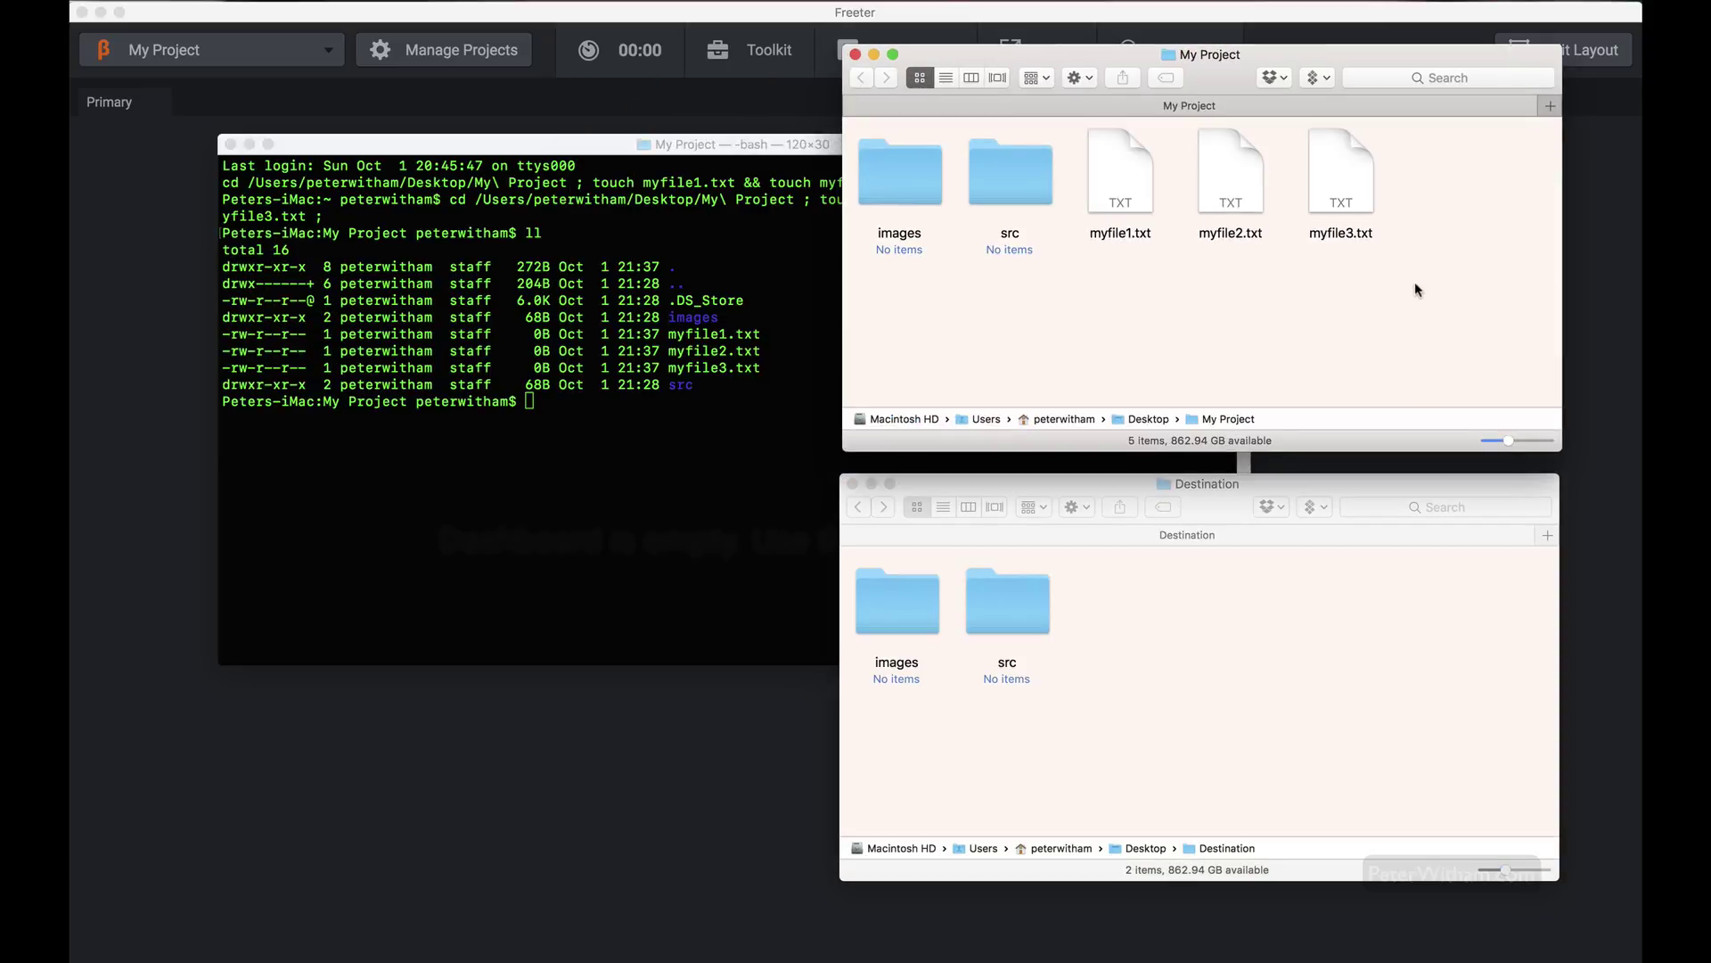
left_click_drag(1416, 283, 1126, 147)
key("super+BackSpace")
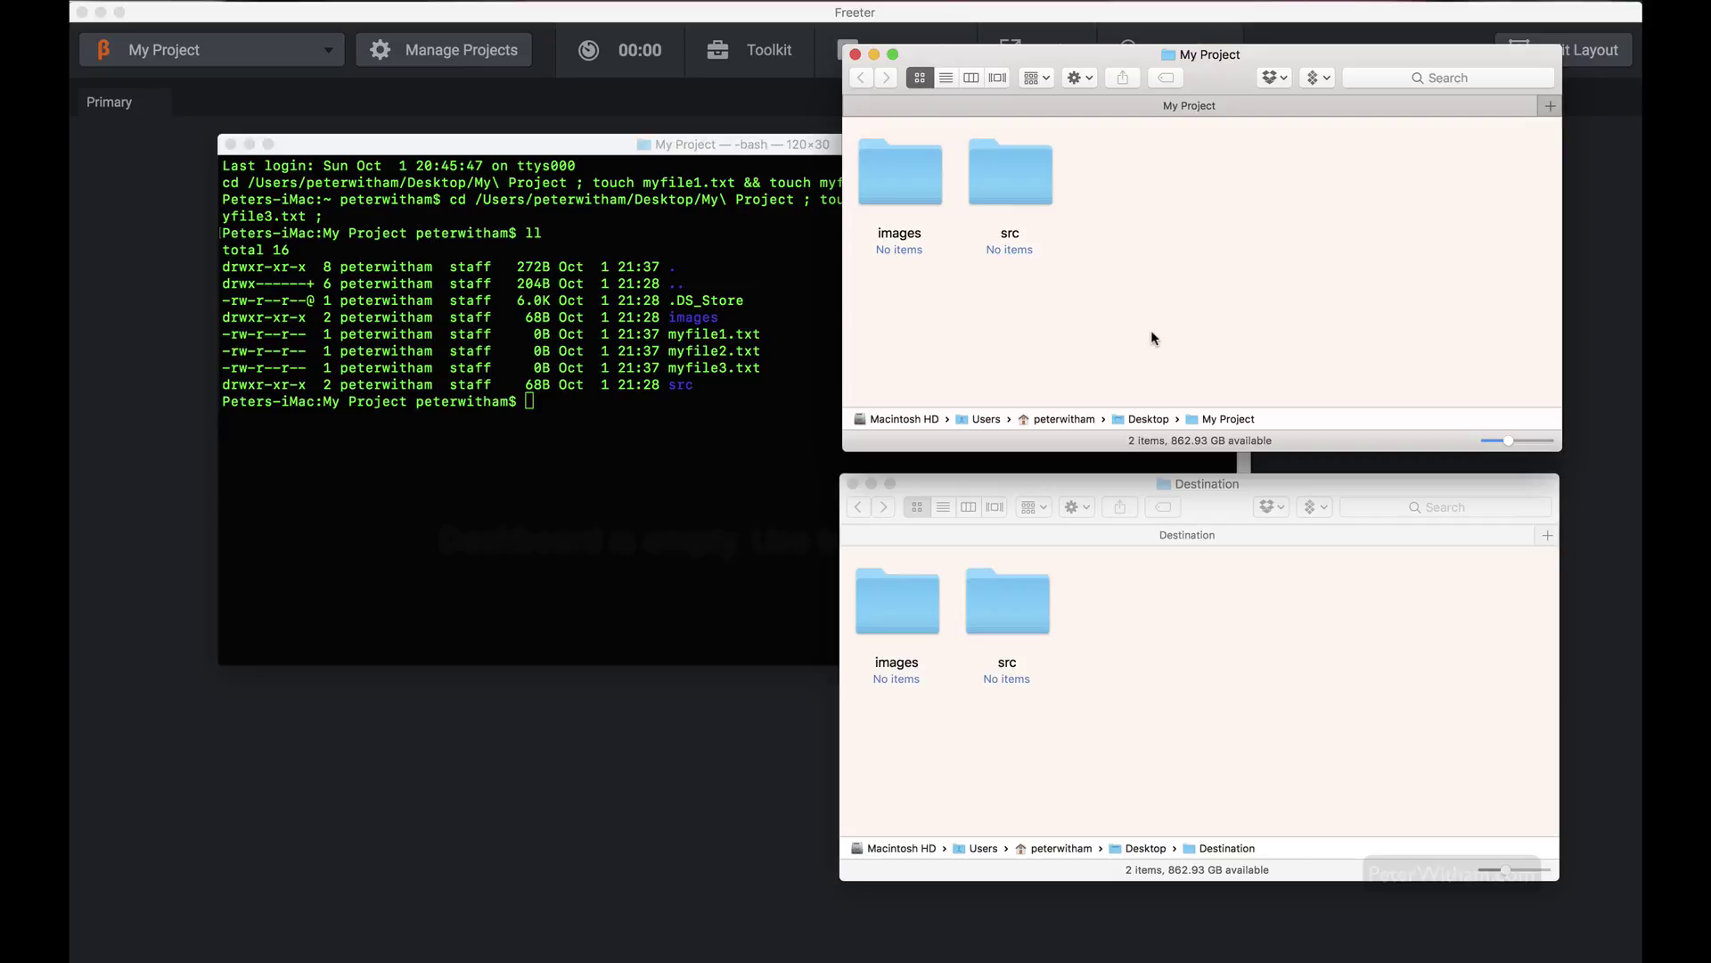
Step: Exit the Terminal session and close the My Project and Destination Finder windows
left_click(616, 515)
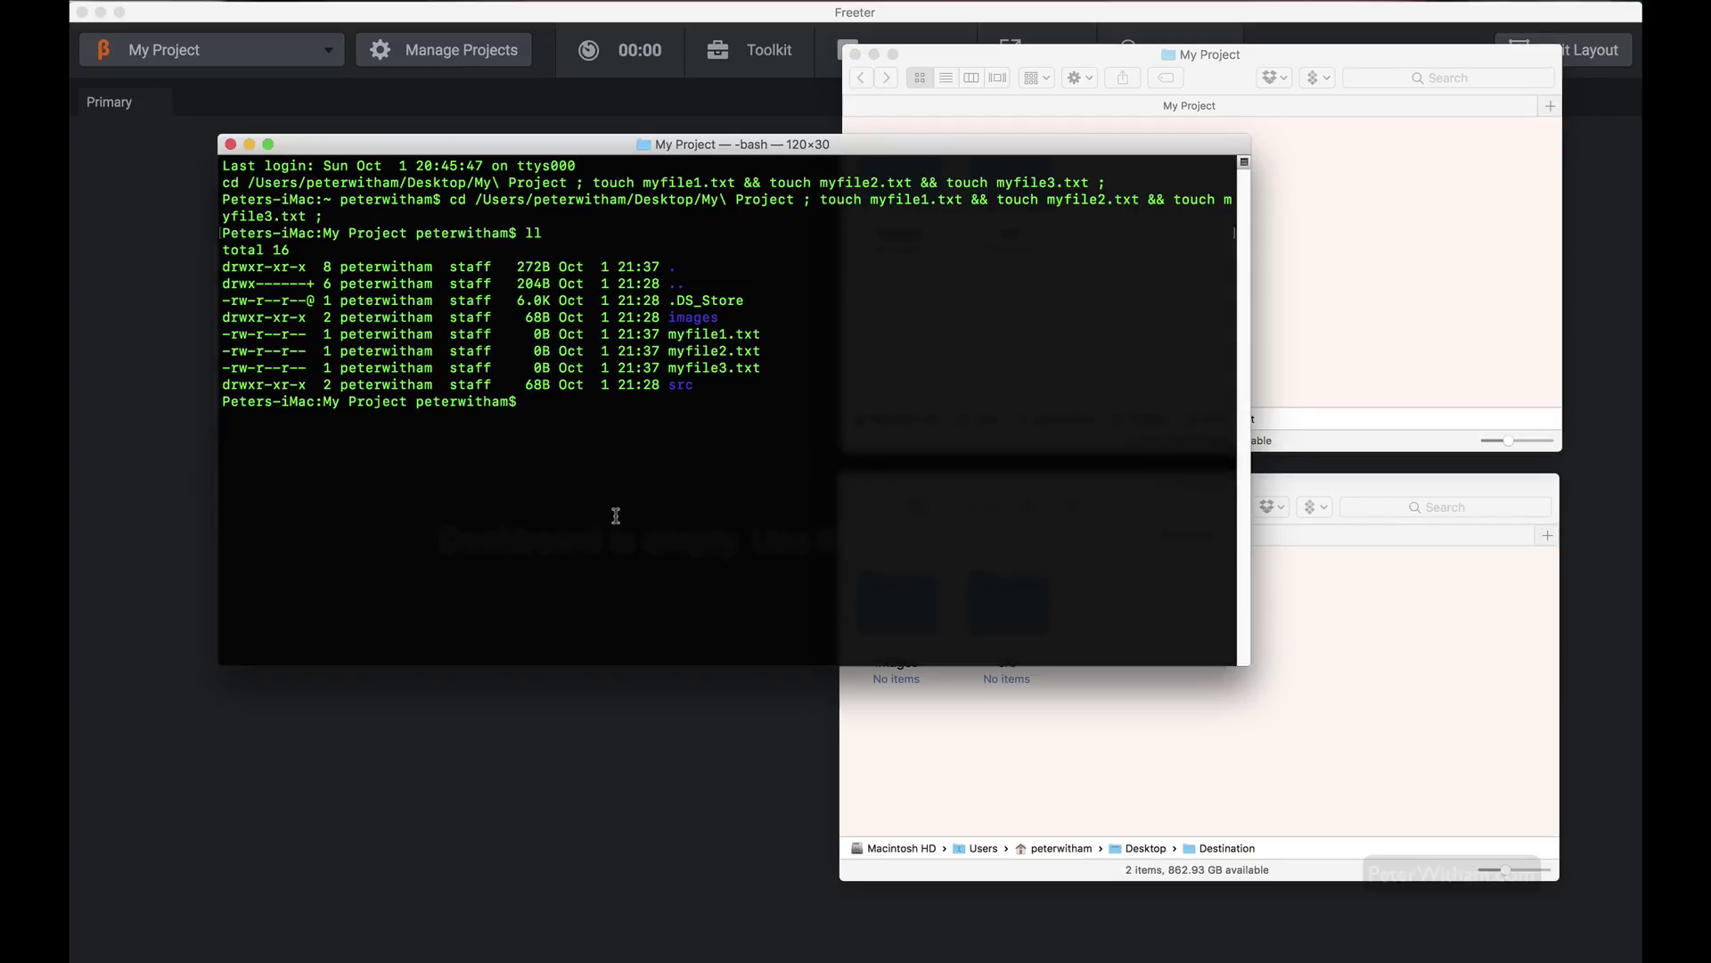
type("exit")
key("Return")
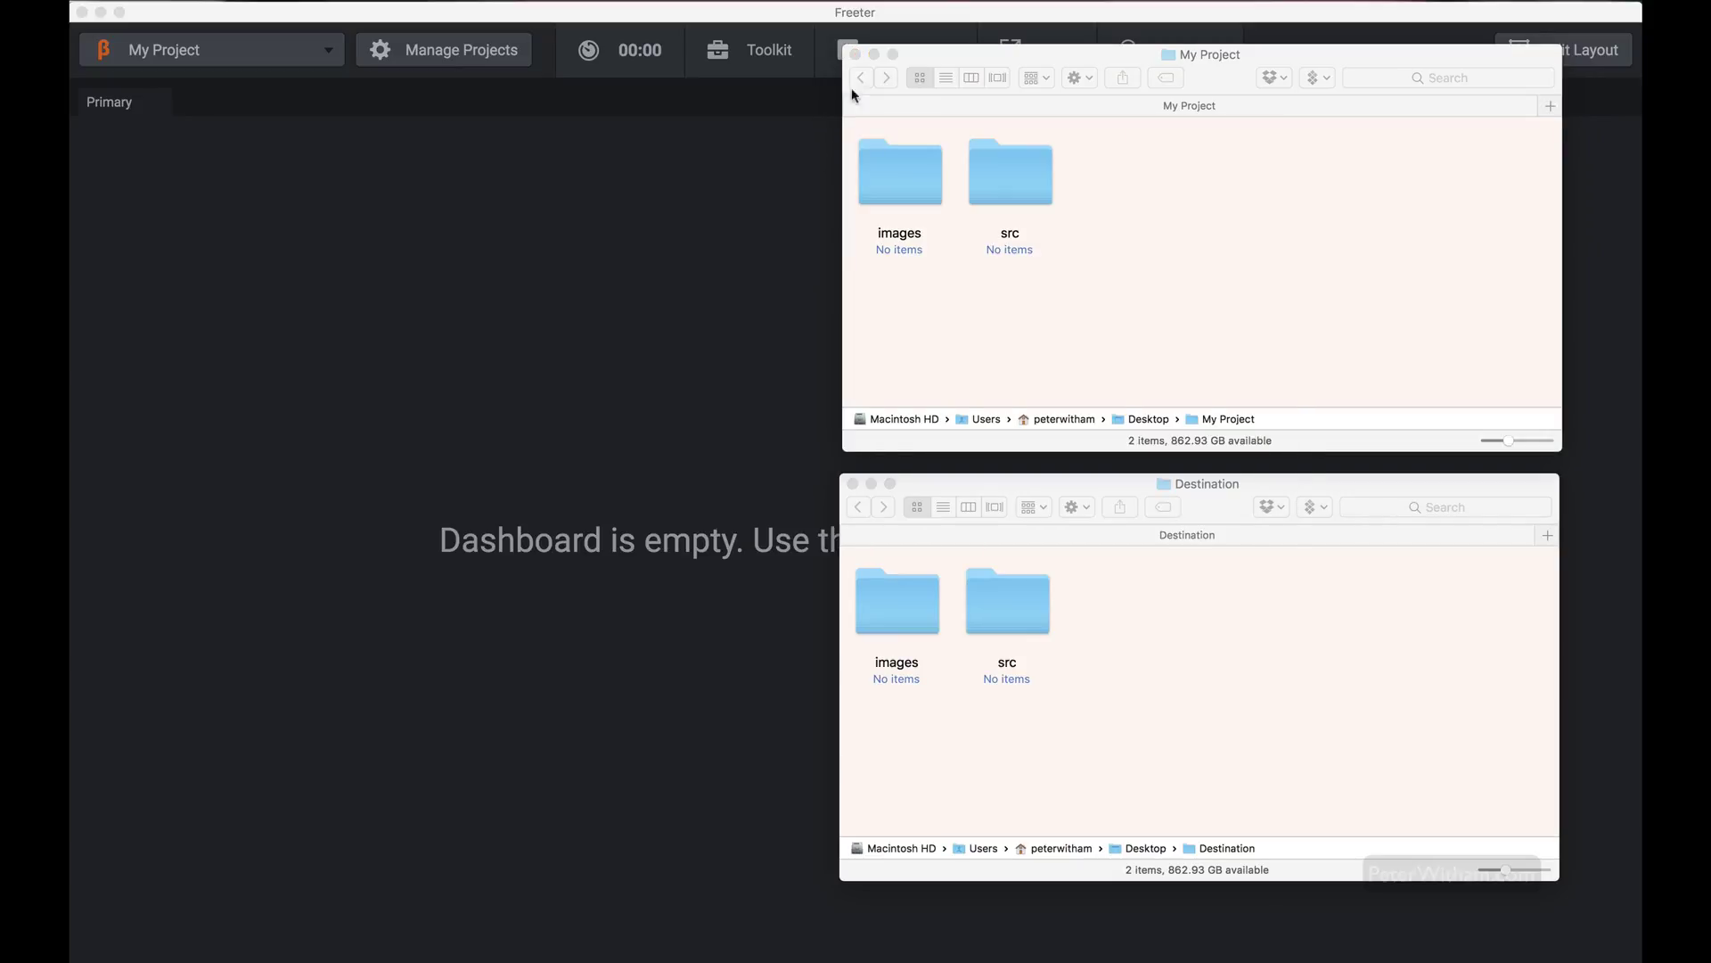
left_click(856, 55)
left_click(853, 484)
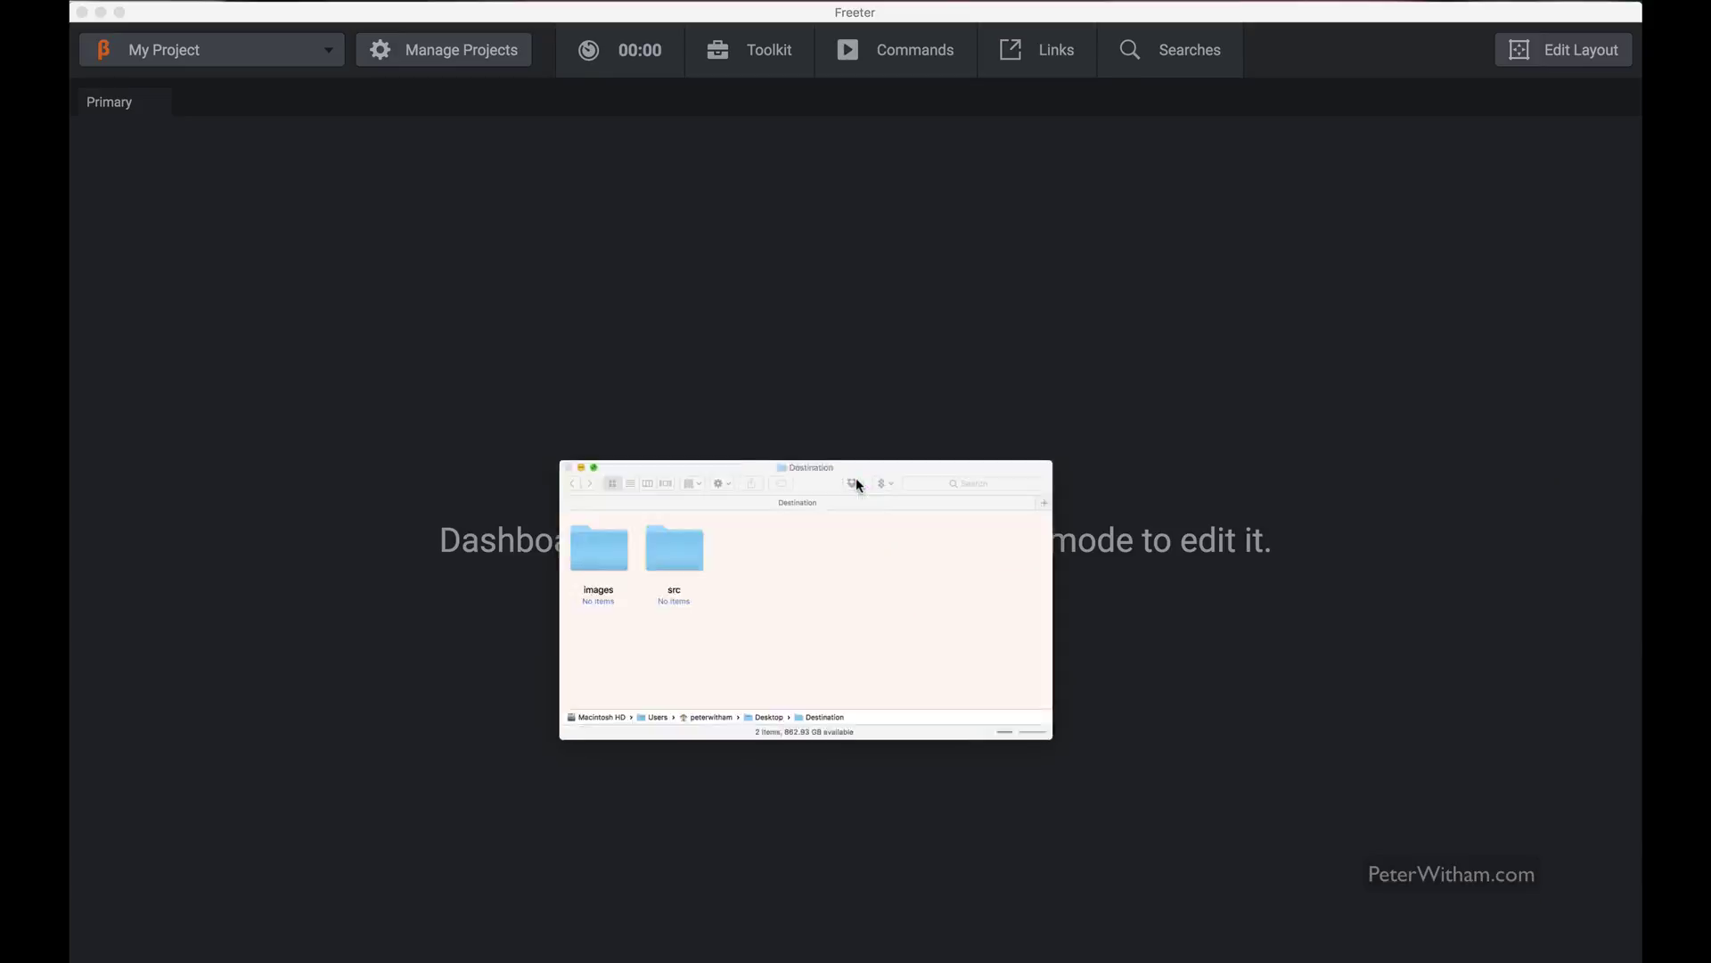
Step: Back in Freeter, change Command Part 2's command line to touch myfile1.txt && vim myfile1.txt and finish editing
left_click(910, 123)
left_click(921, 71)
left_click(971, 200)
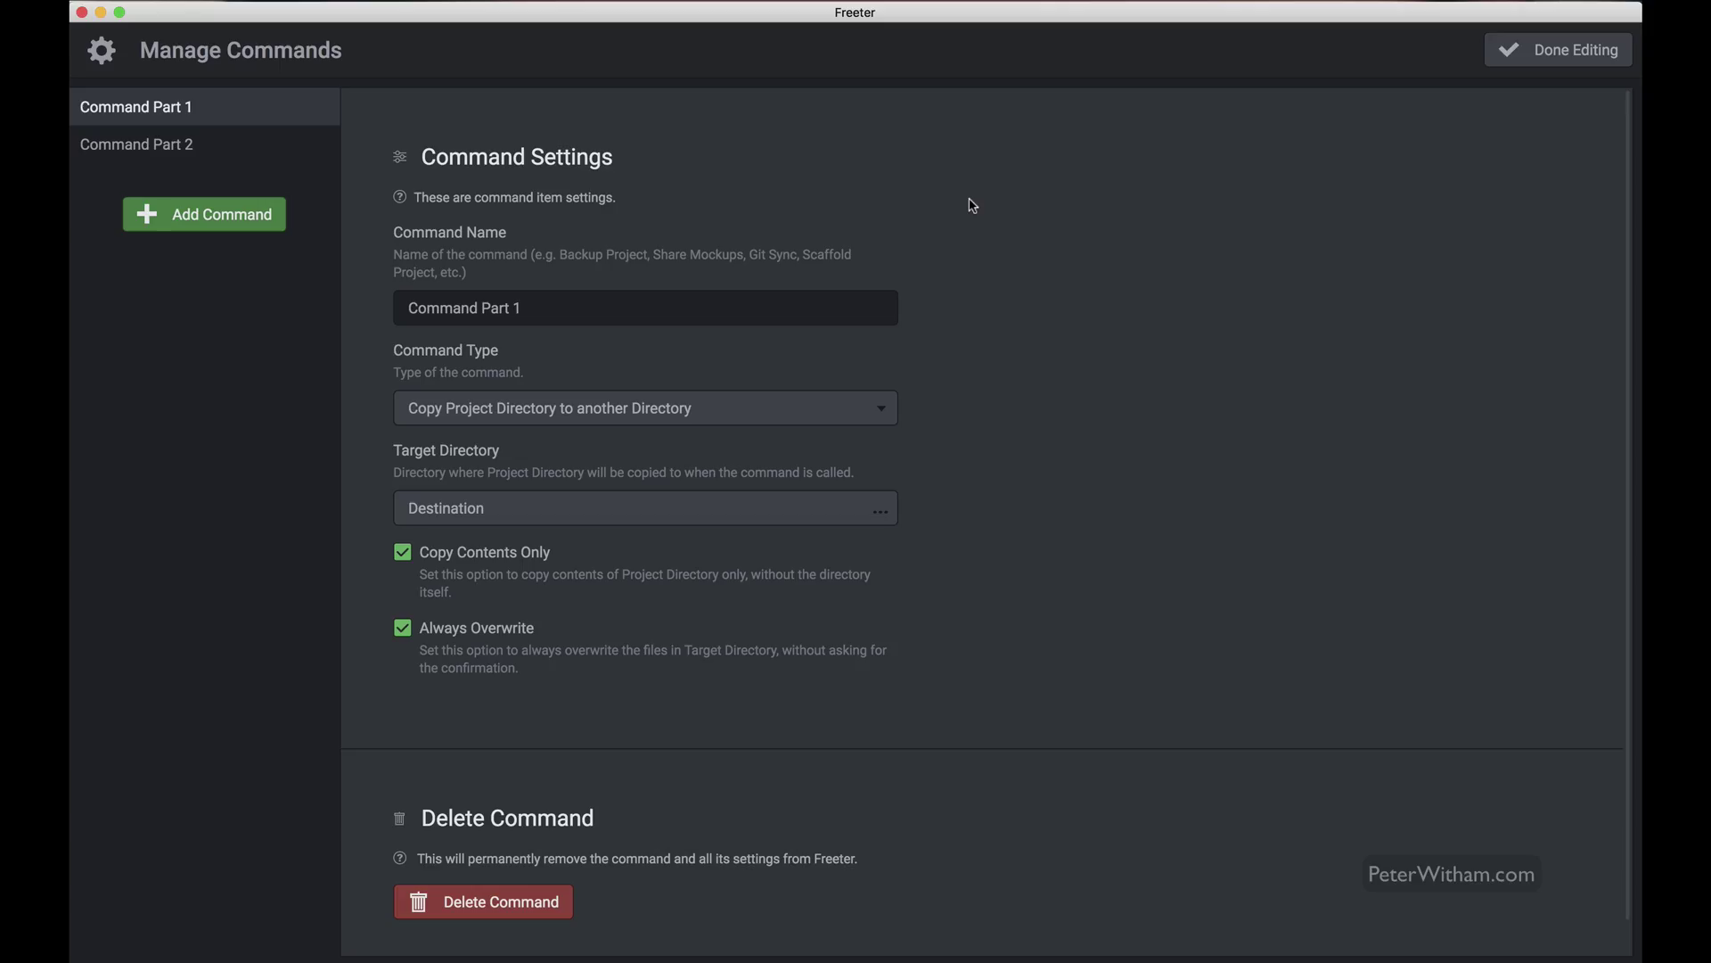
left_click(242, 152)
left_click(731, 508)
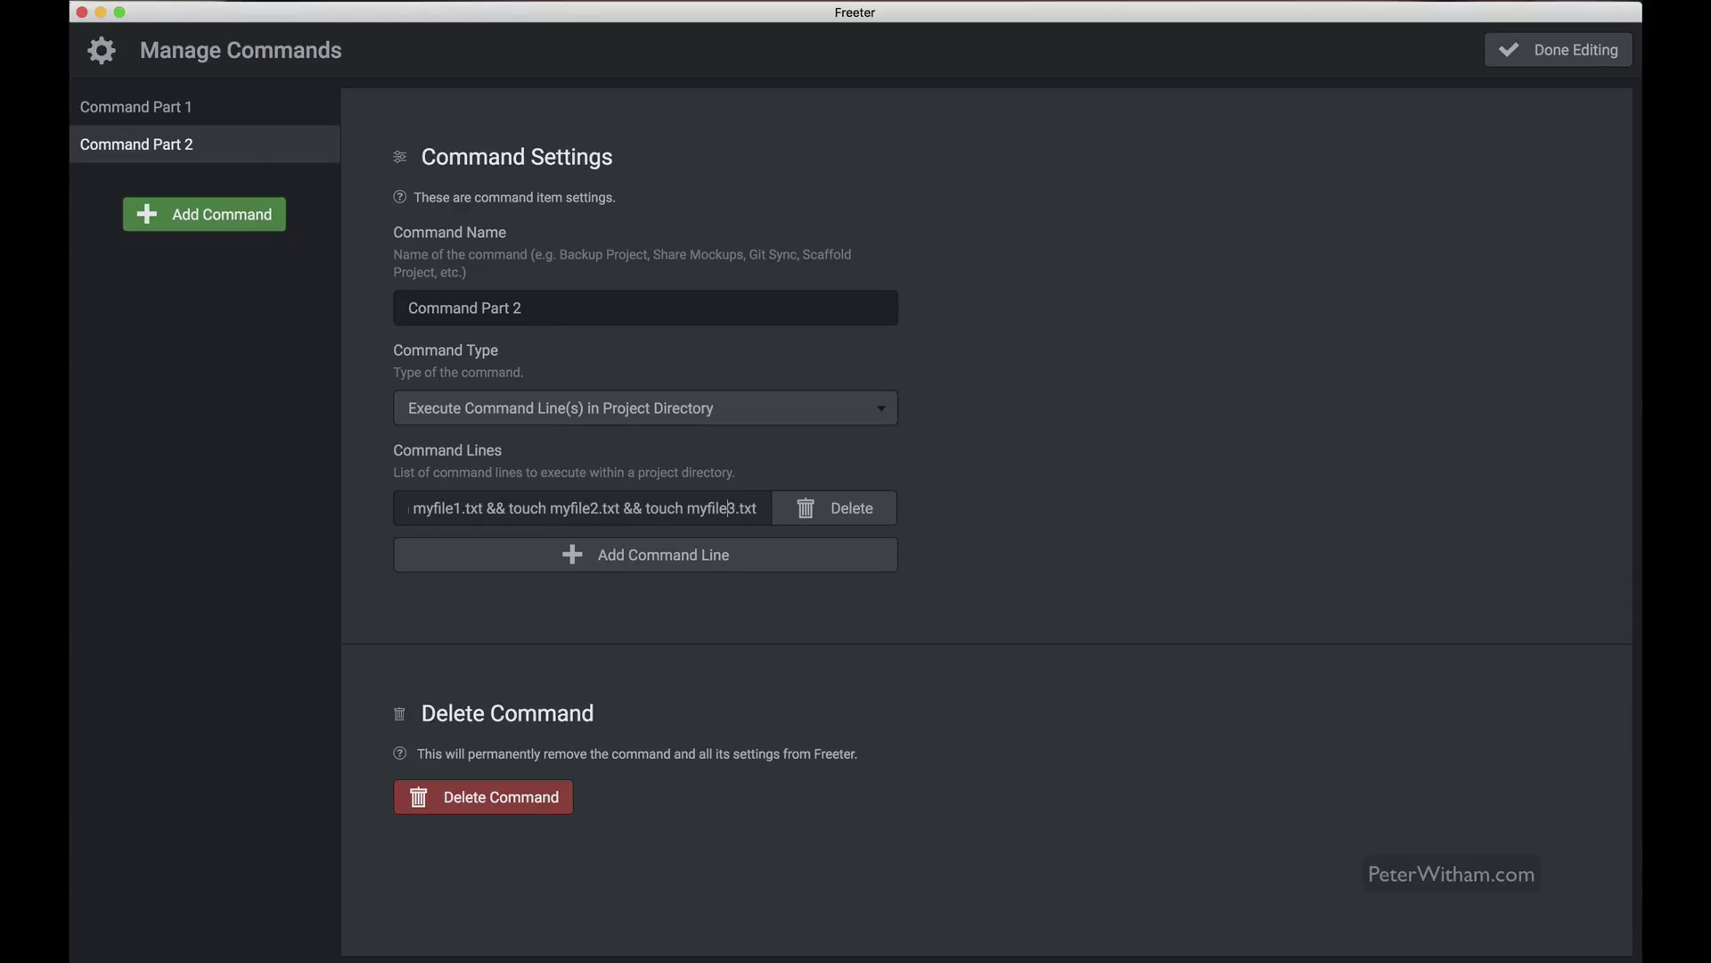
key("shift+Left")
key("shift+Left")
key("shift+Left")
key("shift+Left")
key("shift+Left")
key("shift+Left")
key("shift+Left")
key("shift+Left")
key("shift+Left")
key("shift+Left")
key("shift+Left")
key("shift+Left")
key("shift+Left")
left_click(512, 509, "shift")
key("BackSpace")
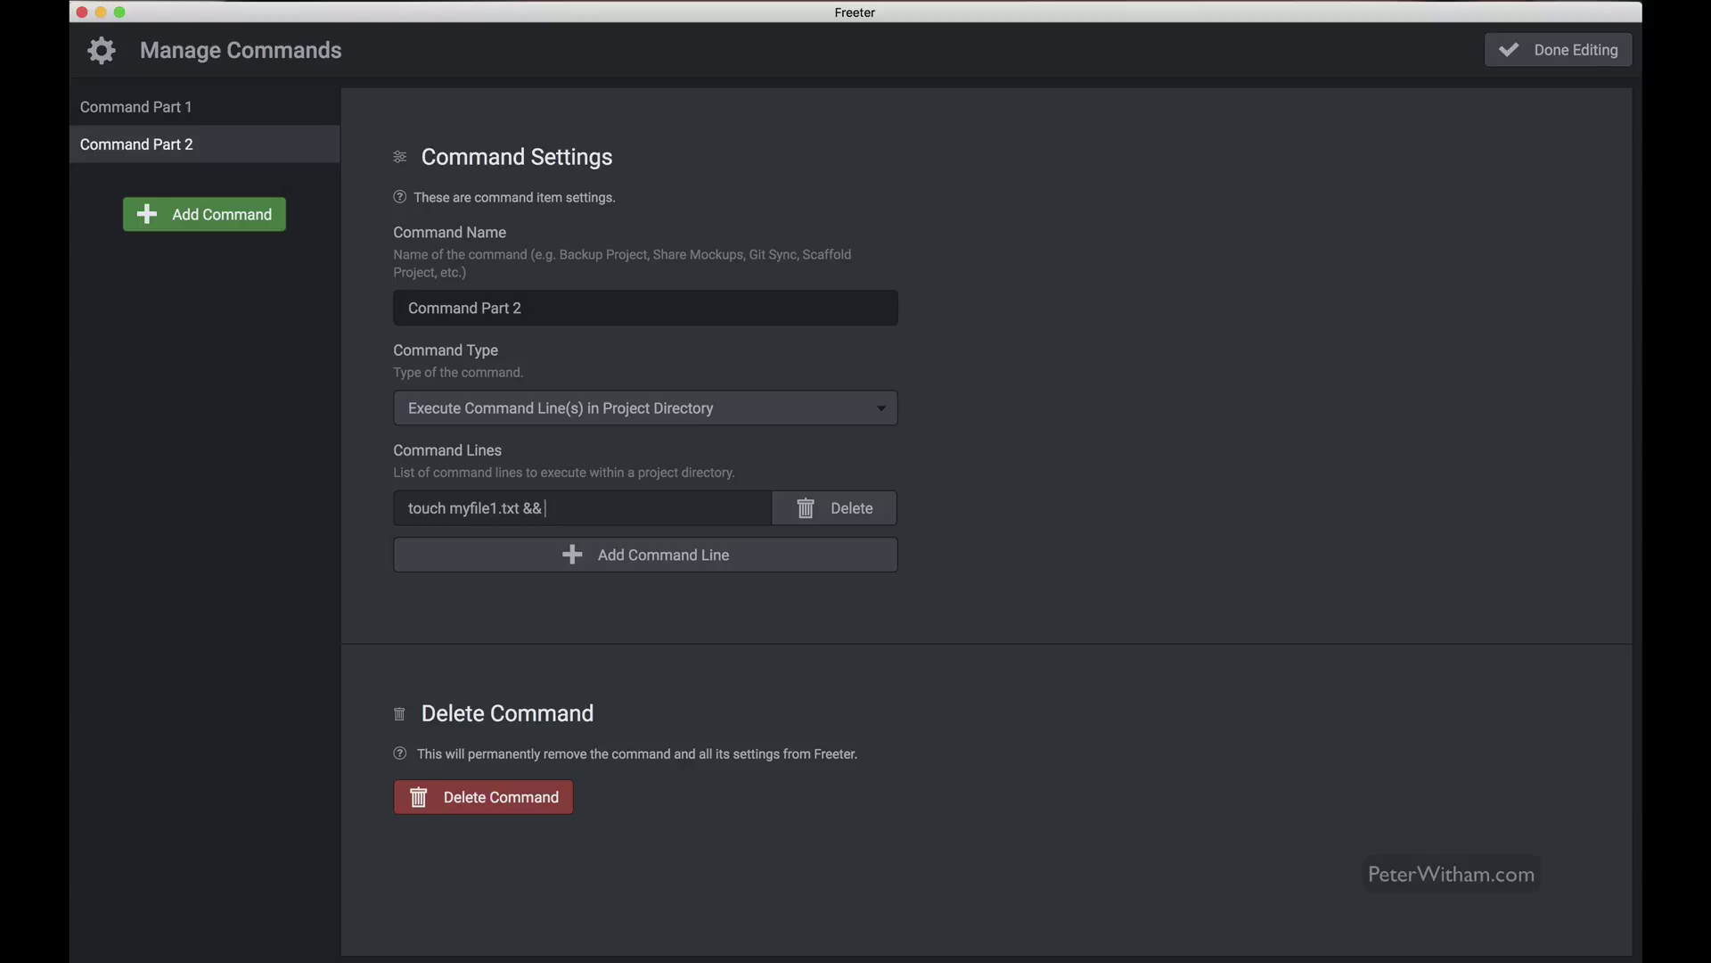
type("vim myfile1.txt")
left_click(1553, 62)
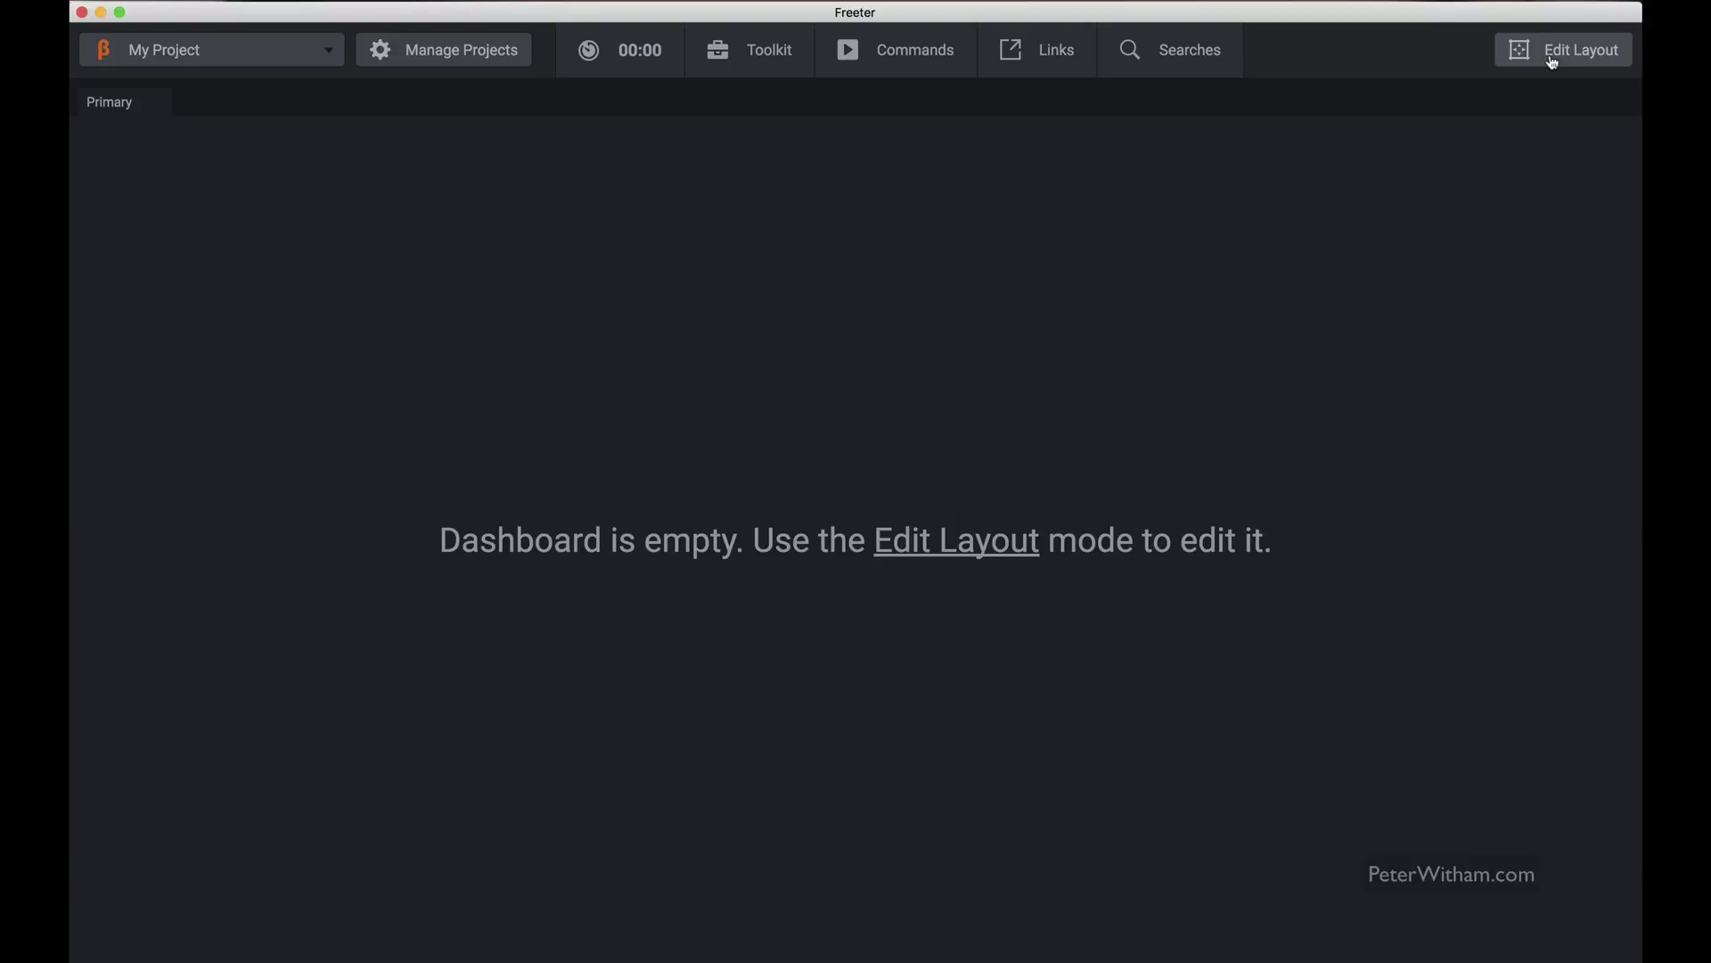
Step: Run Command Part 2, and save and quit myfile1.txt in vim with :wq
left_click(909, 69)
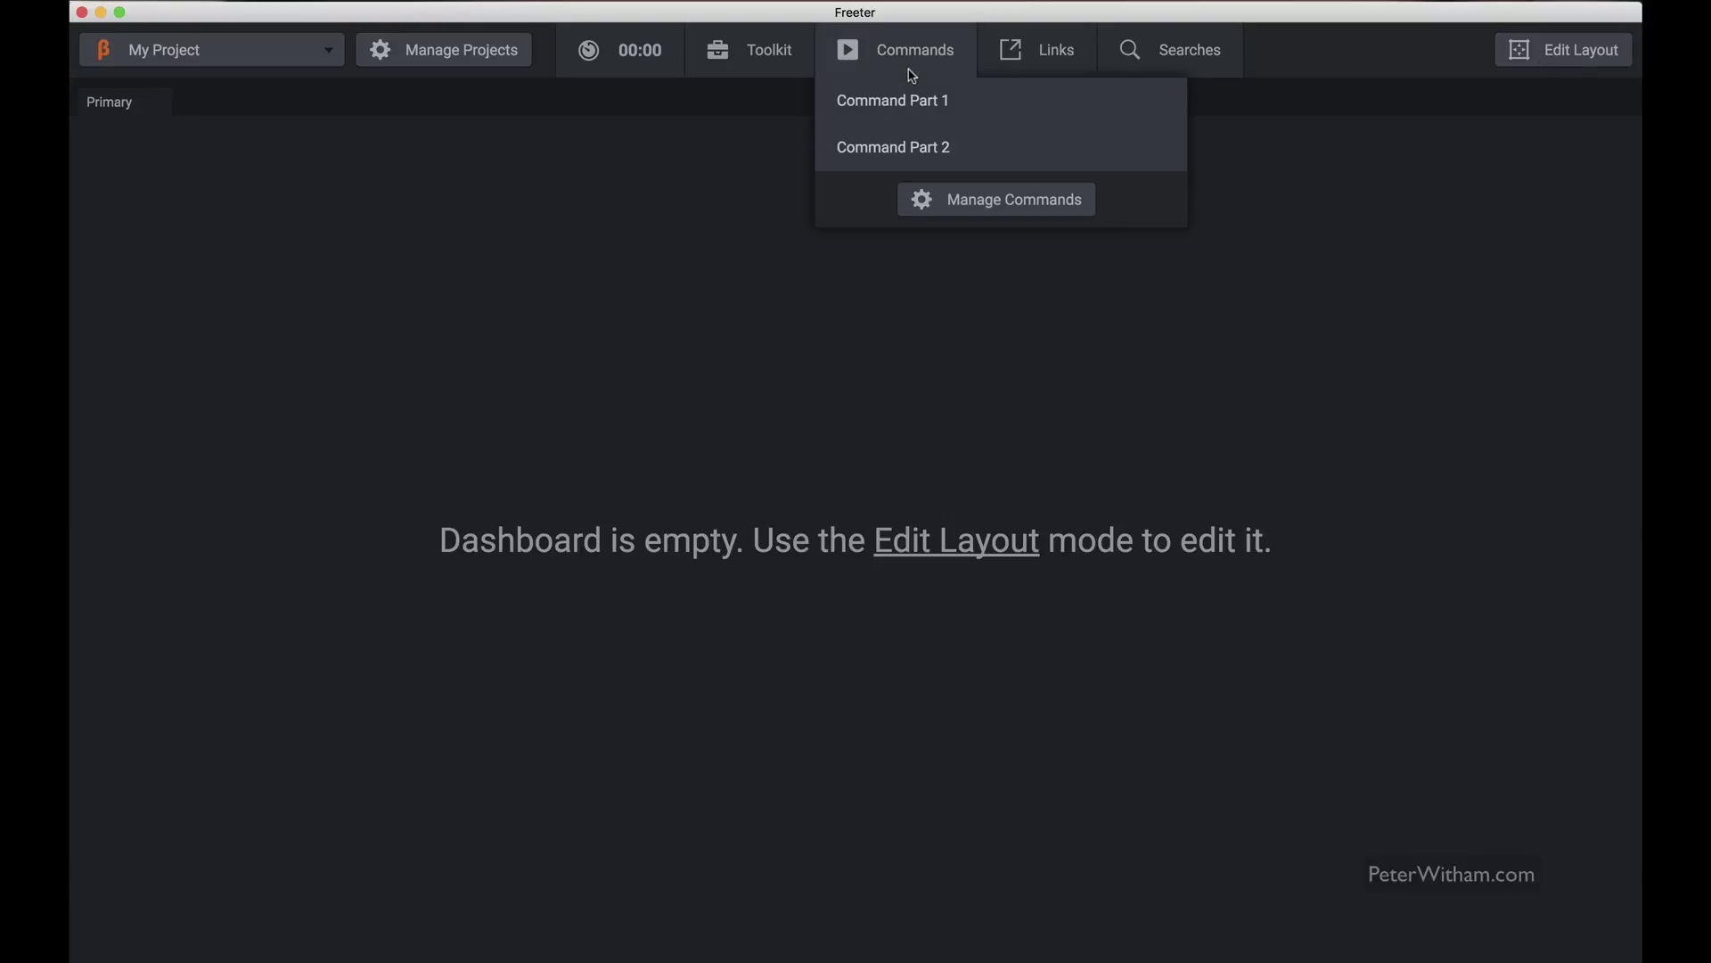
left_click(917, 146)
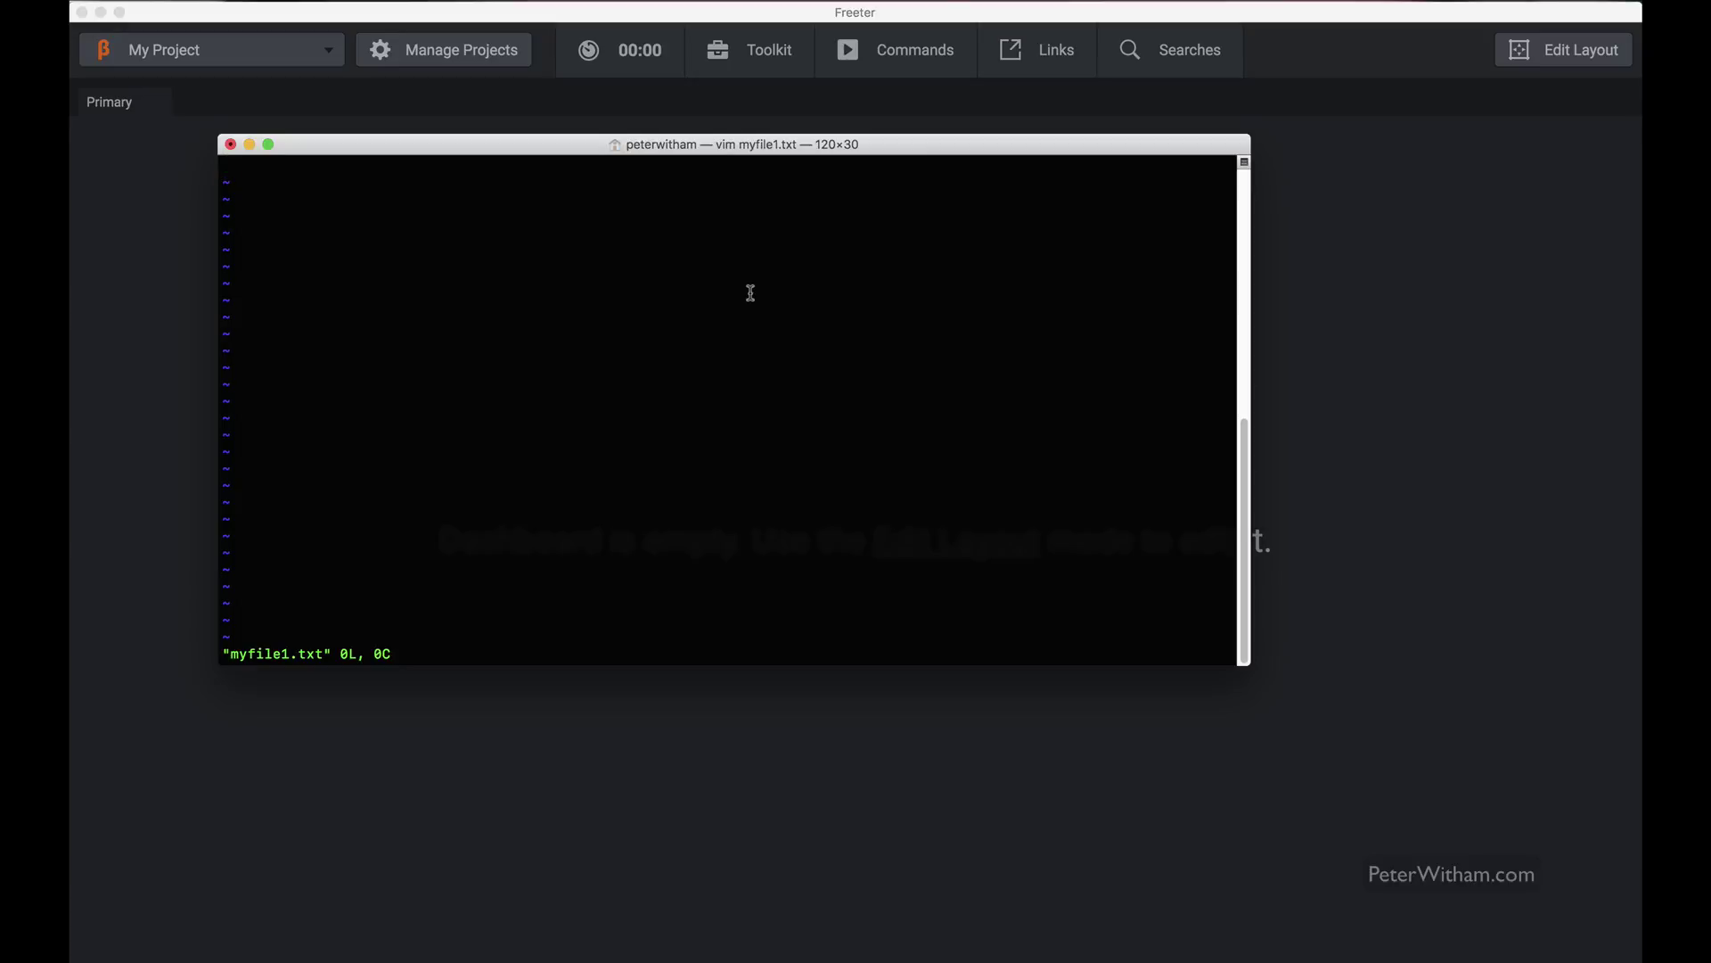
type(":wq")
key("Return")
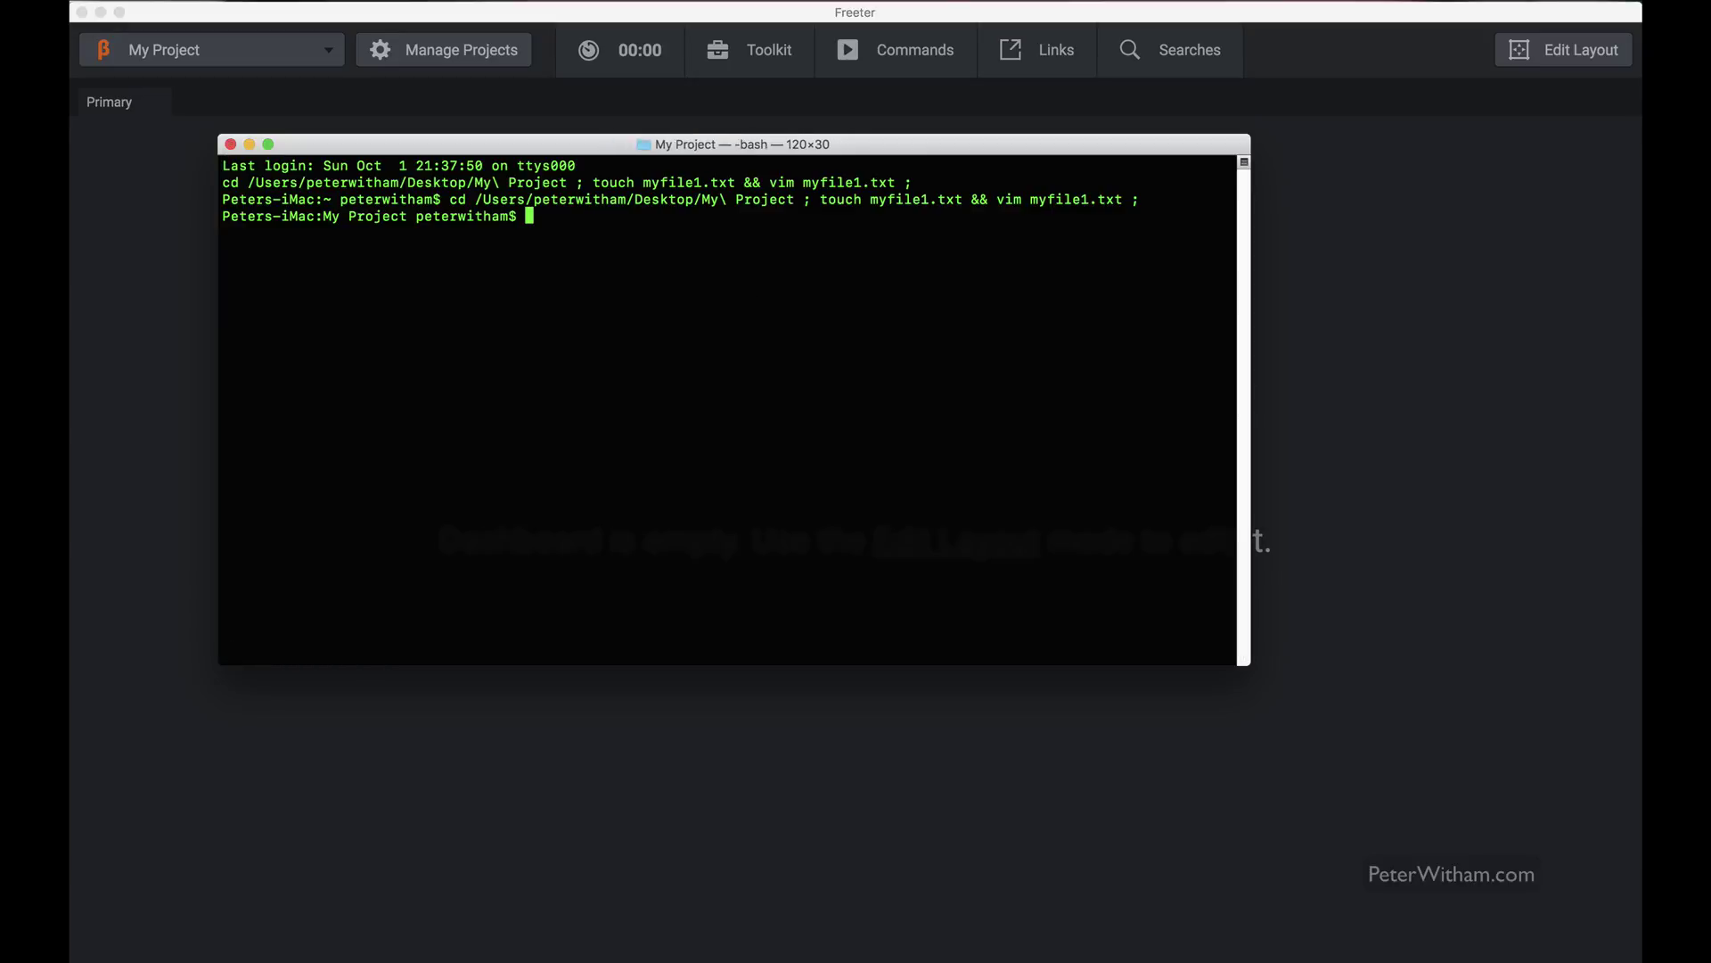
Step: List the My Project folder's contents in Terminal with ll and exit the session
type("ll")
key("Return")
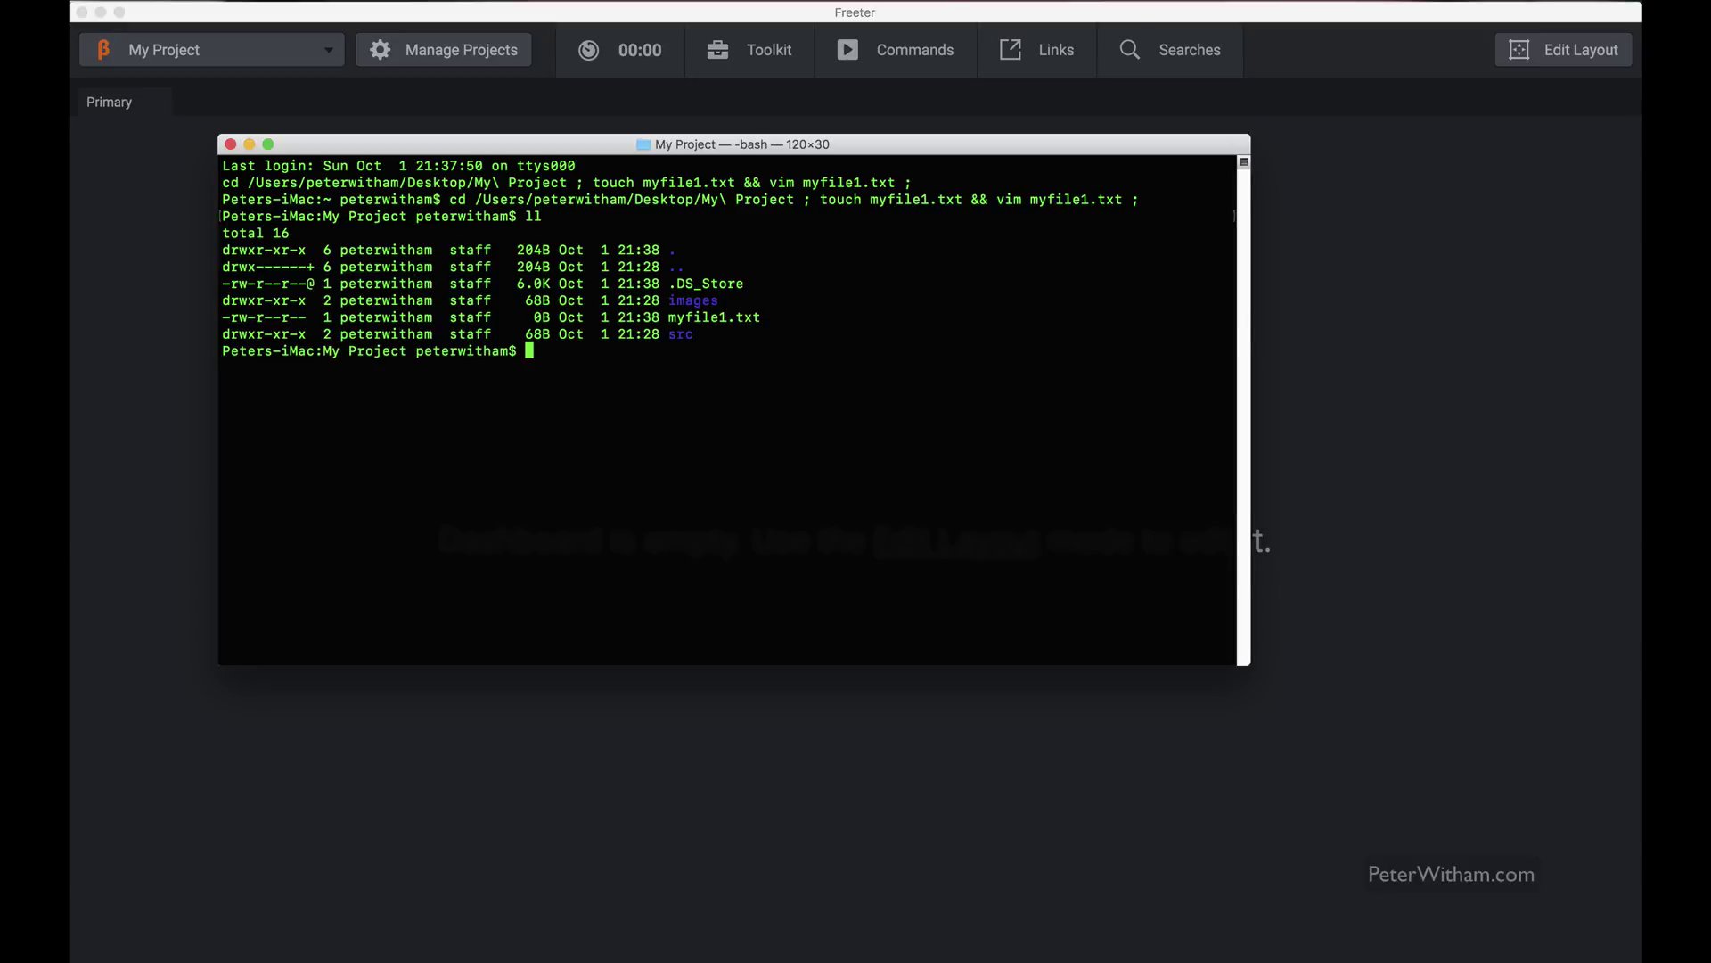
type("exit")
key("Return")
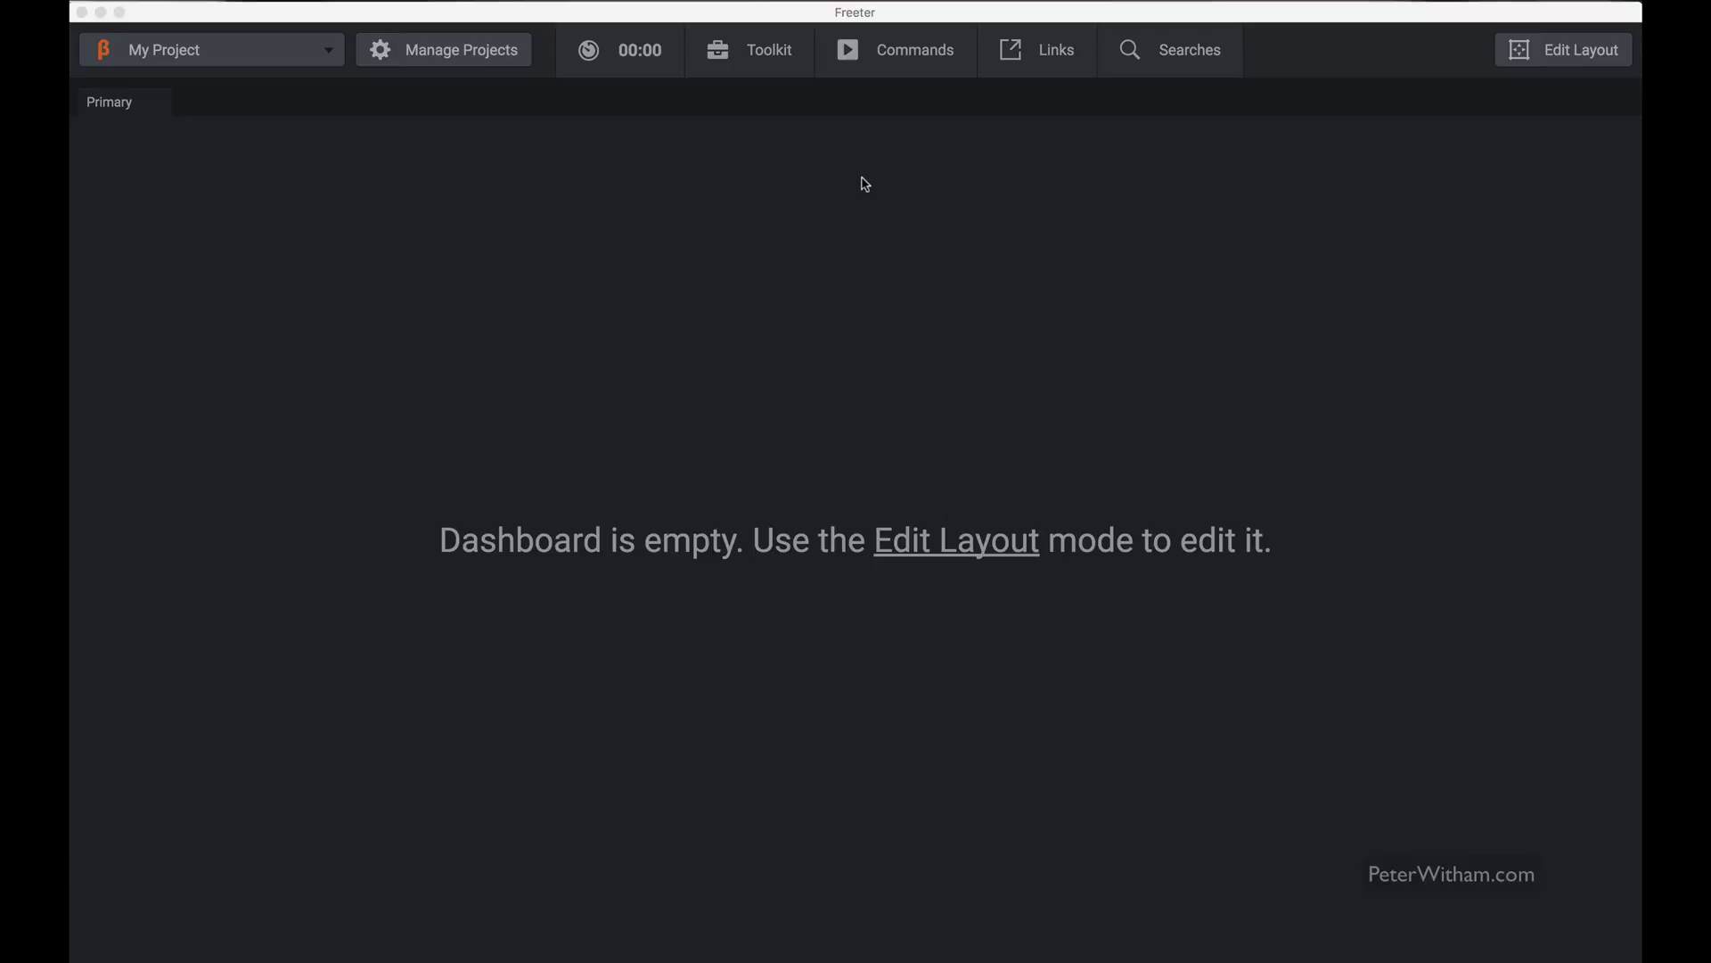
Step: Reopen Command Part 2's settings in Freeter, copy its whole command line and finish editing
left_click(928, 49)
left_click(1001, 207)
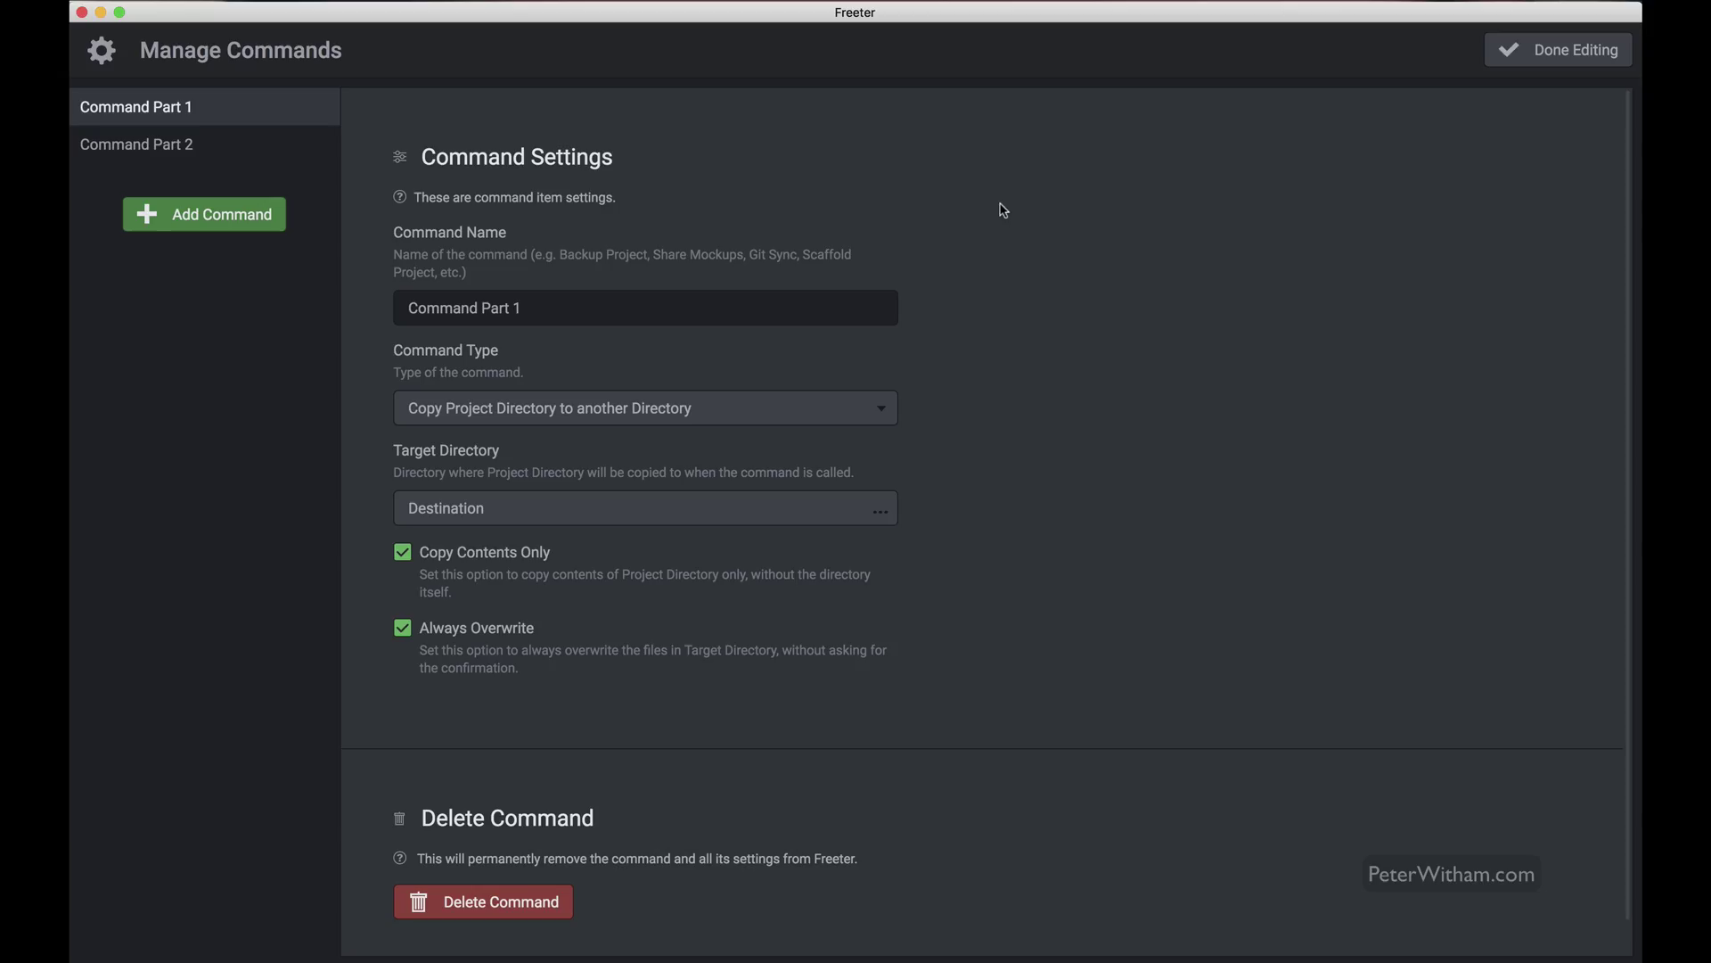
left_click(219, 165)
left_click(657, 508)
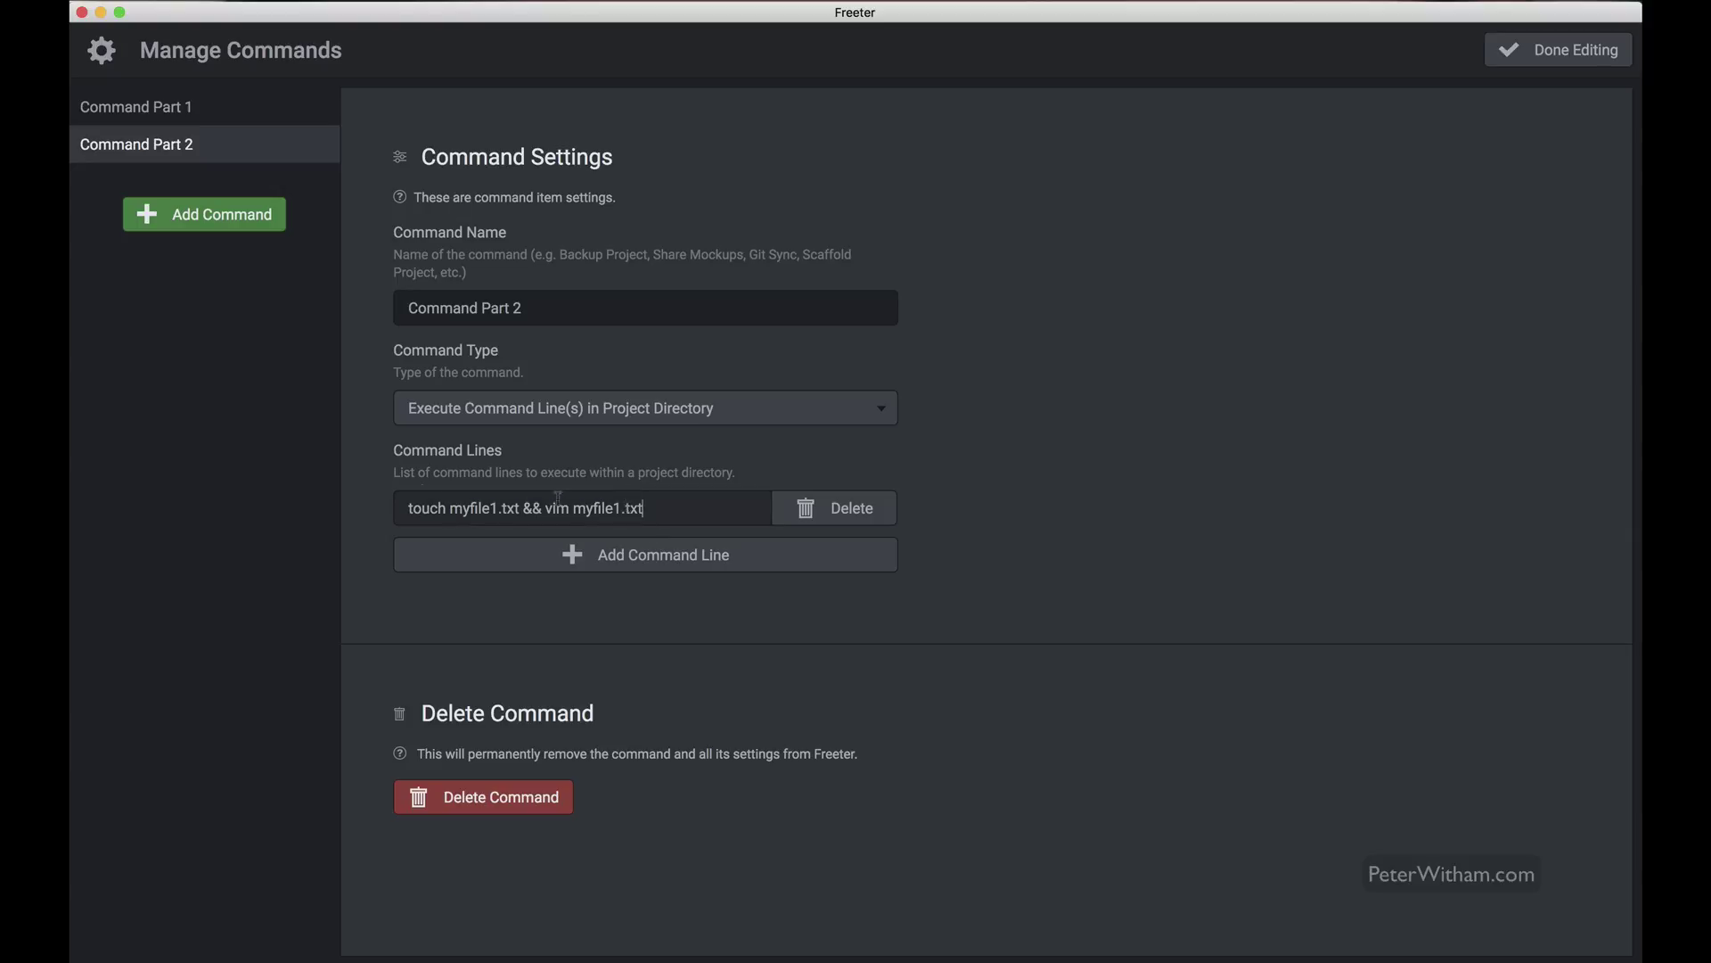
key("super+a")
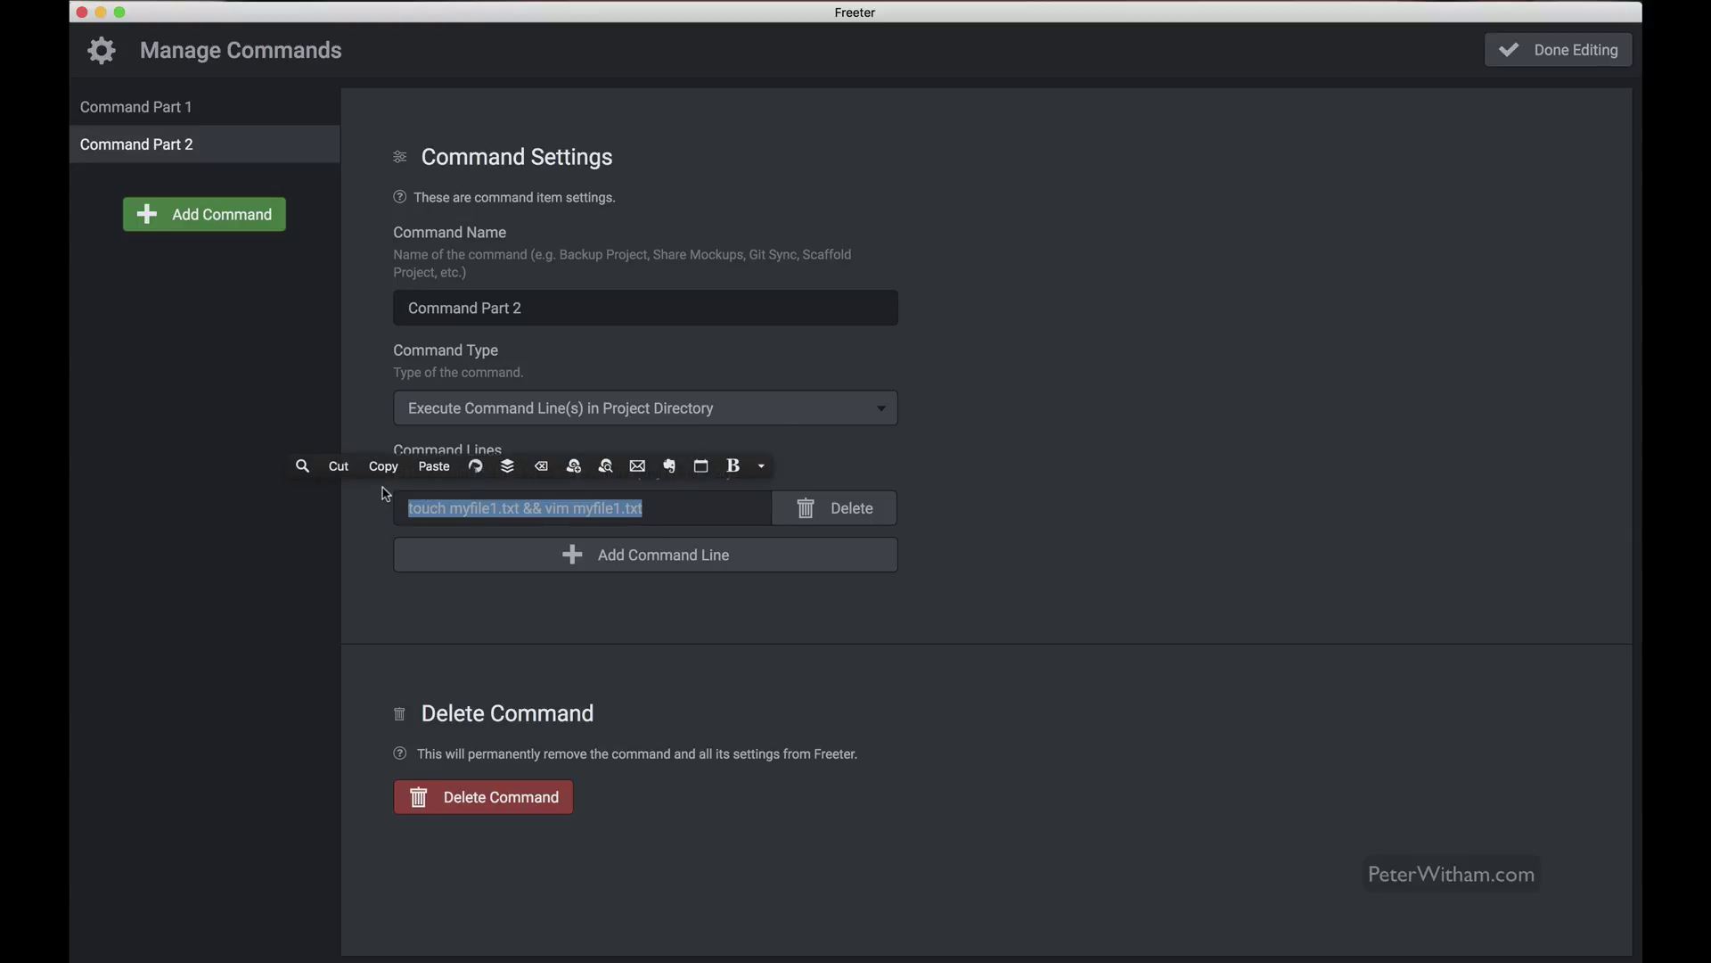
key("super+c")
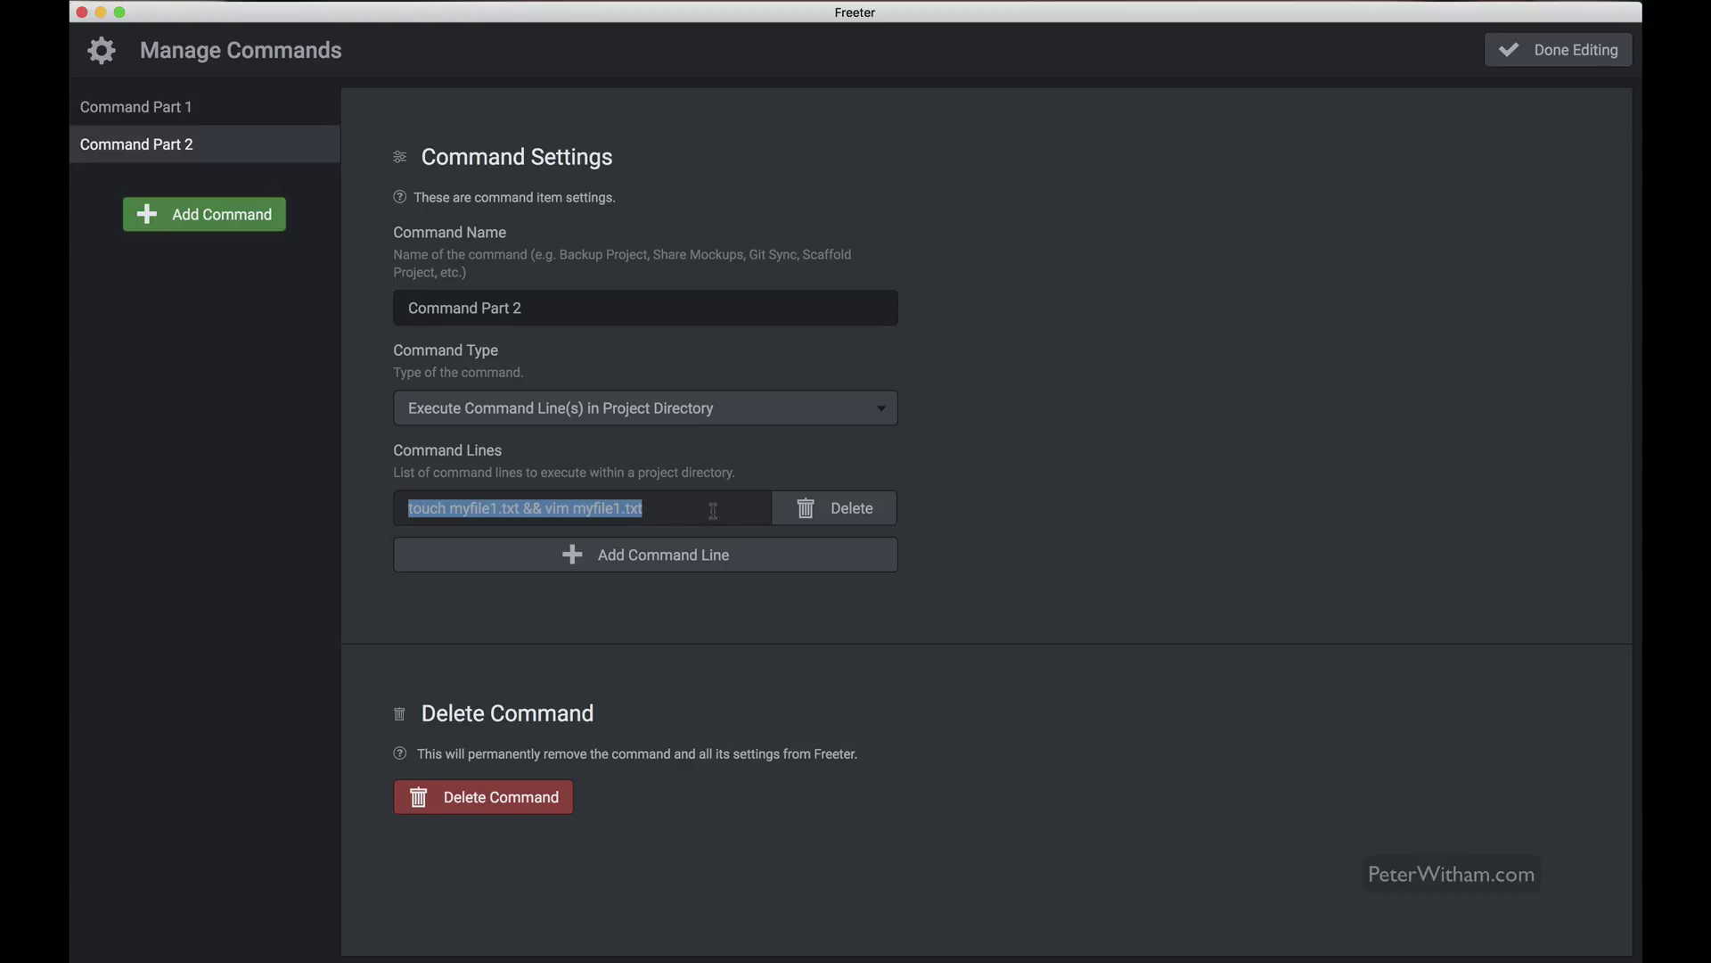
left_click(1525, 59)
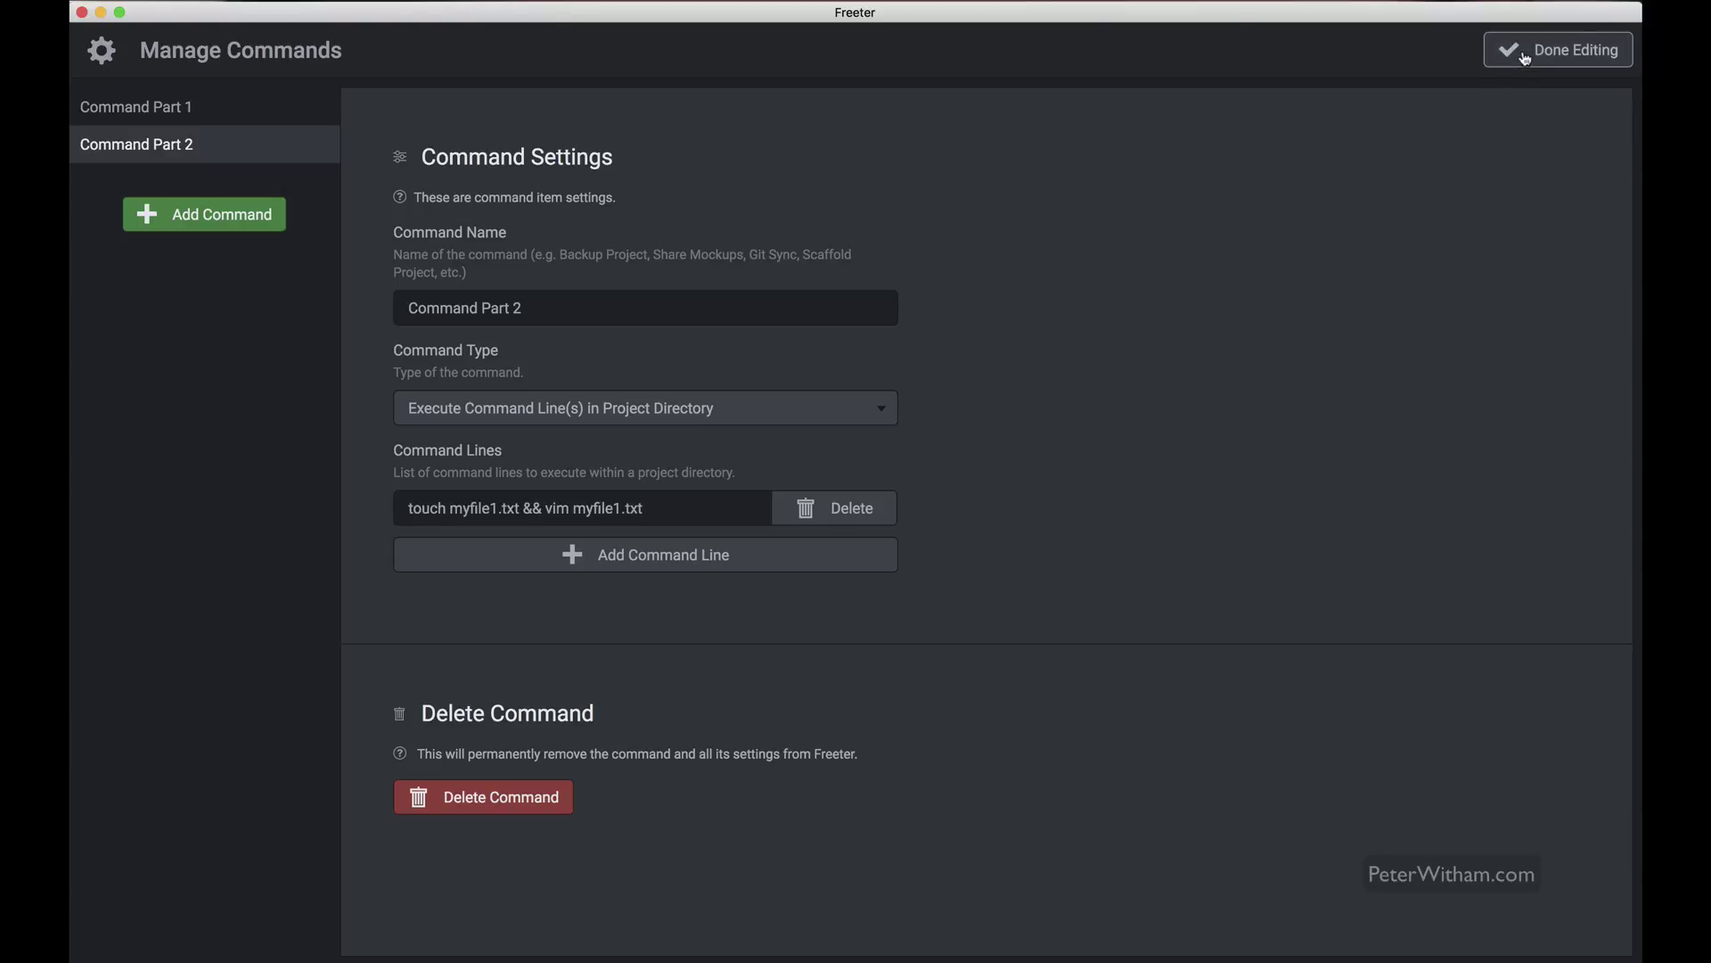